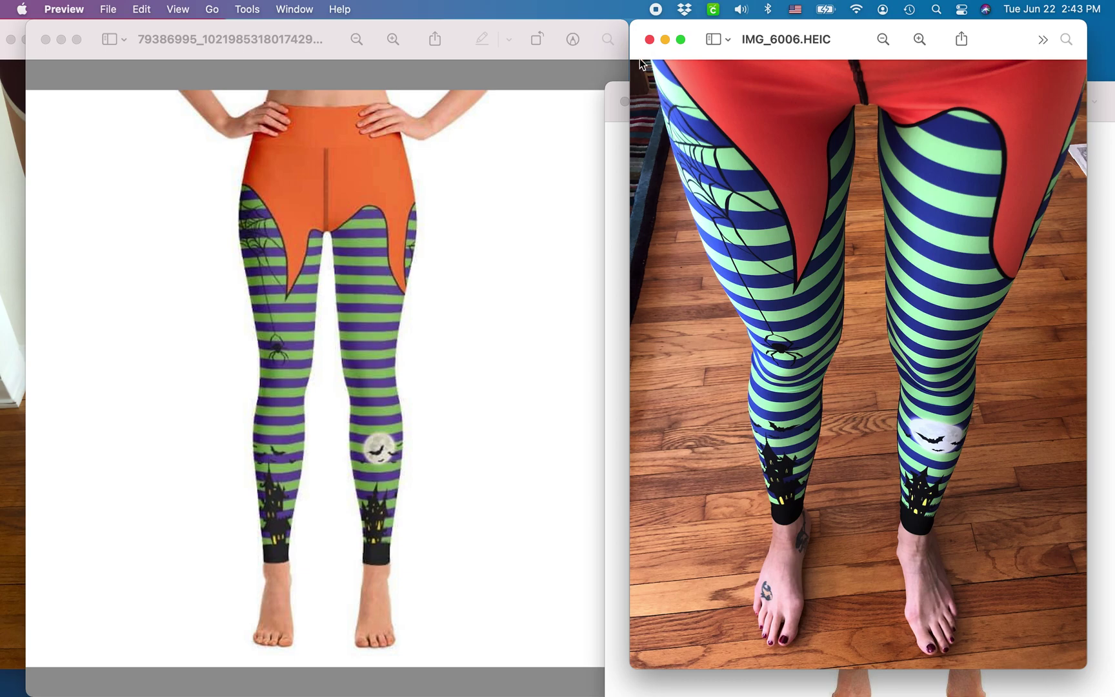
Close the IMG_6006 photo and the orange striped leggings image, and rearrange the two remaining reference images to uncover the desktop
{"action": "left_click", "coordinate": [649, 40]}
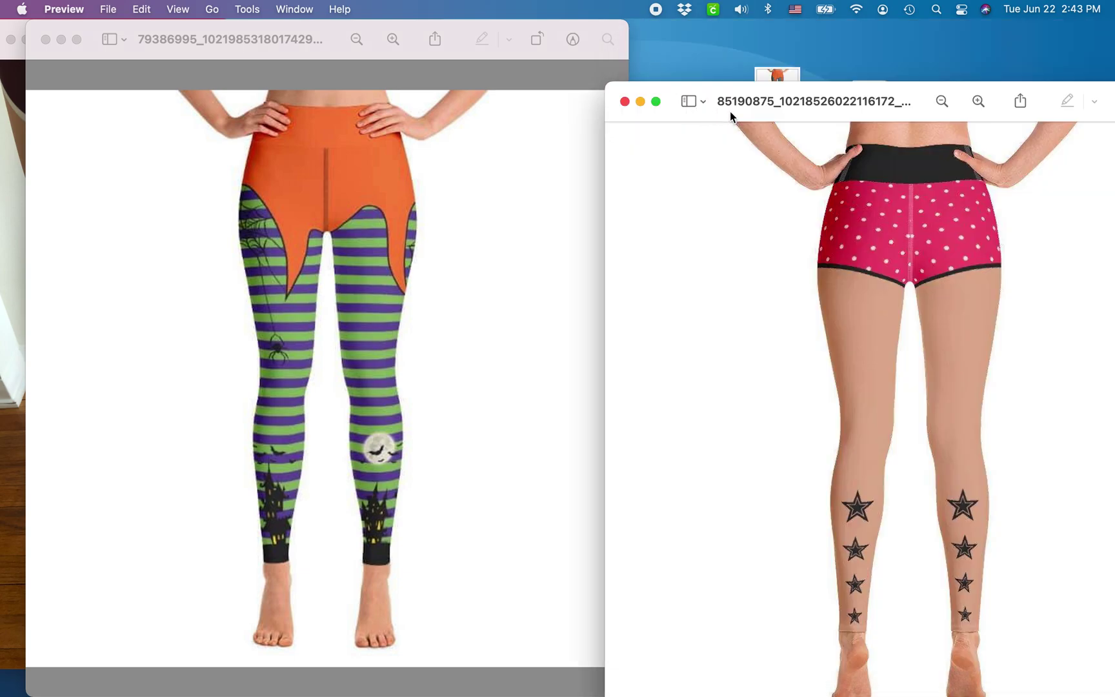
{"action": "left_click_drag", "start_coordinate": [677, 116], "coordinate": [579, 40]}
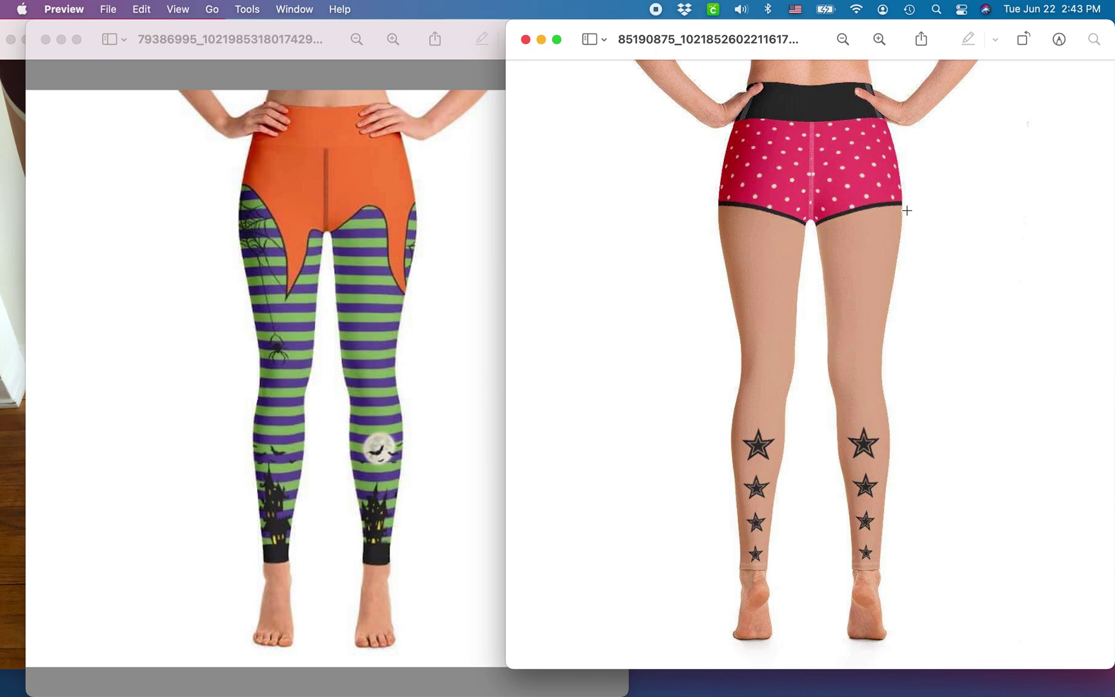
{"action": "left_click", "coordinate": [45, 39]}
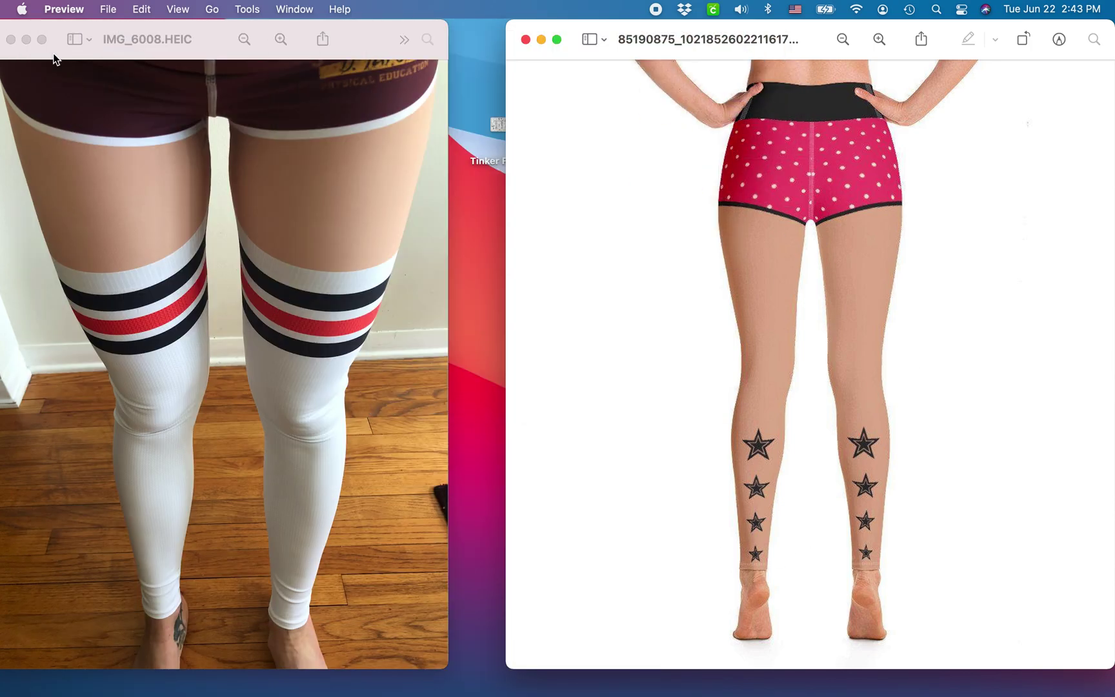
{"action": "left_click_drag", "start_coordinate": [360, 53], "coordinate": [381, 48]}
{"action": "left_click_drag", "start_coordinate": [646, 57], "coordinate": [465, 237]}
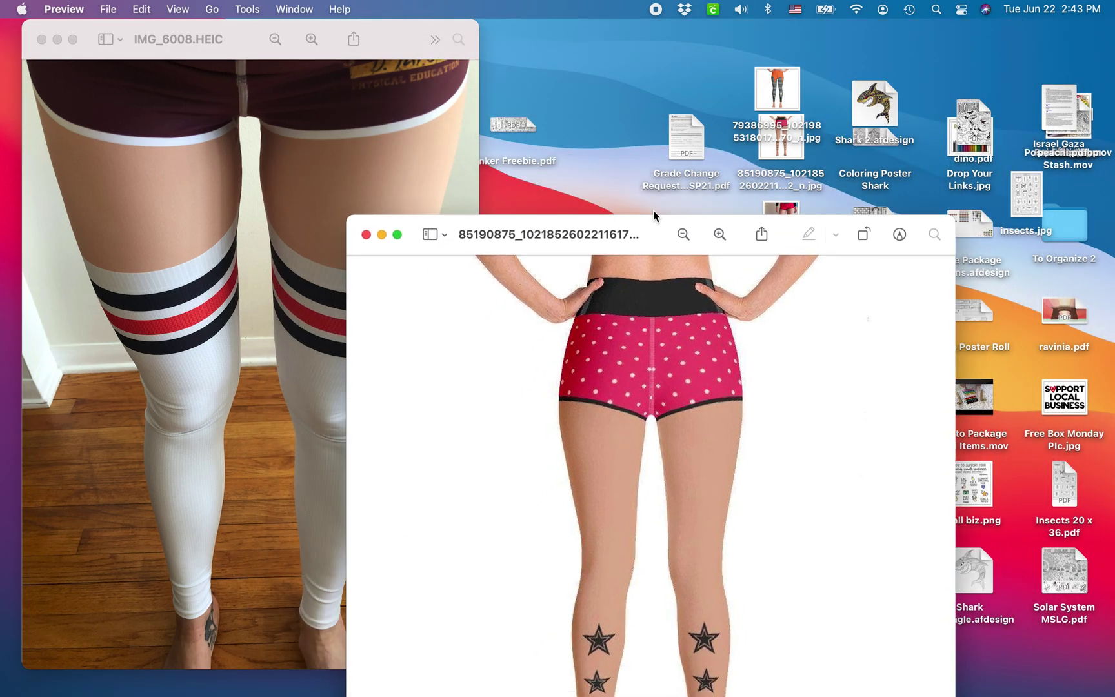
Open the photo of the worn pink polka-dot leggings and line it up beside the rear-view mockup for comparison
{"action": "double_click", "coordinate": [783, 206]}
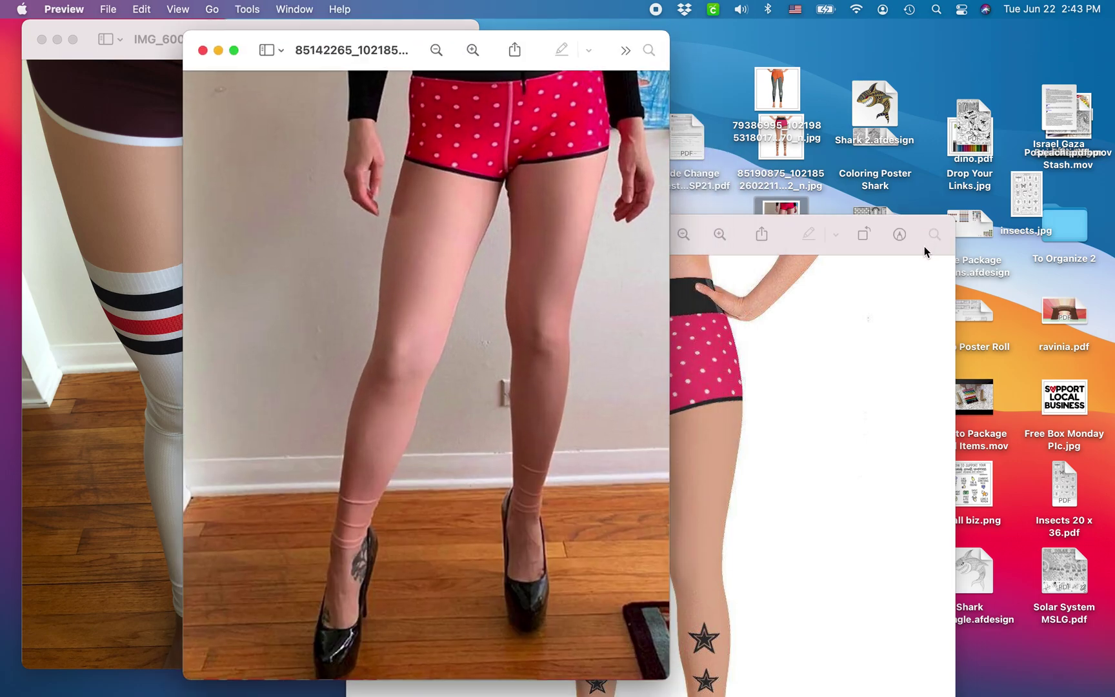
{"action": "left_click_drag", "start_coordinate": [924, 246], "coordinate": [1106, 3]}
{"action": "left_click", "coordinate": [430, 269]}
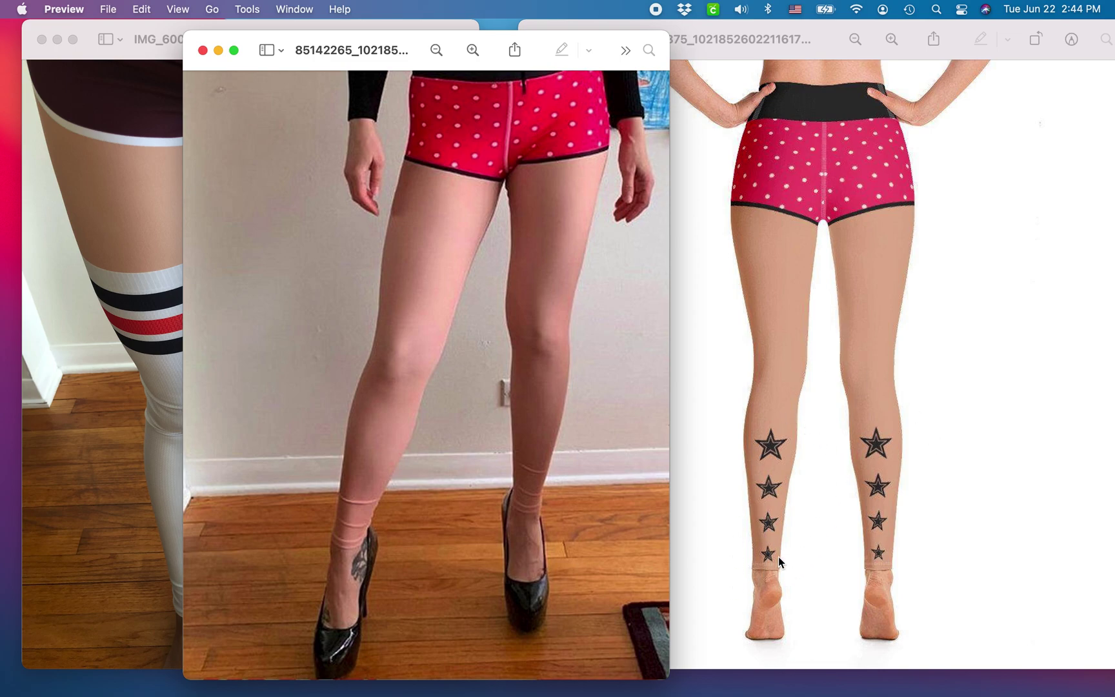
{"action": "left_click_drag", "start_coordinate": [606, 39], "coordinate": [603, 25]}
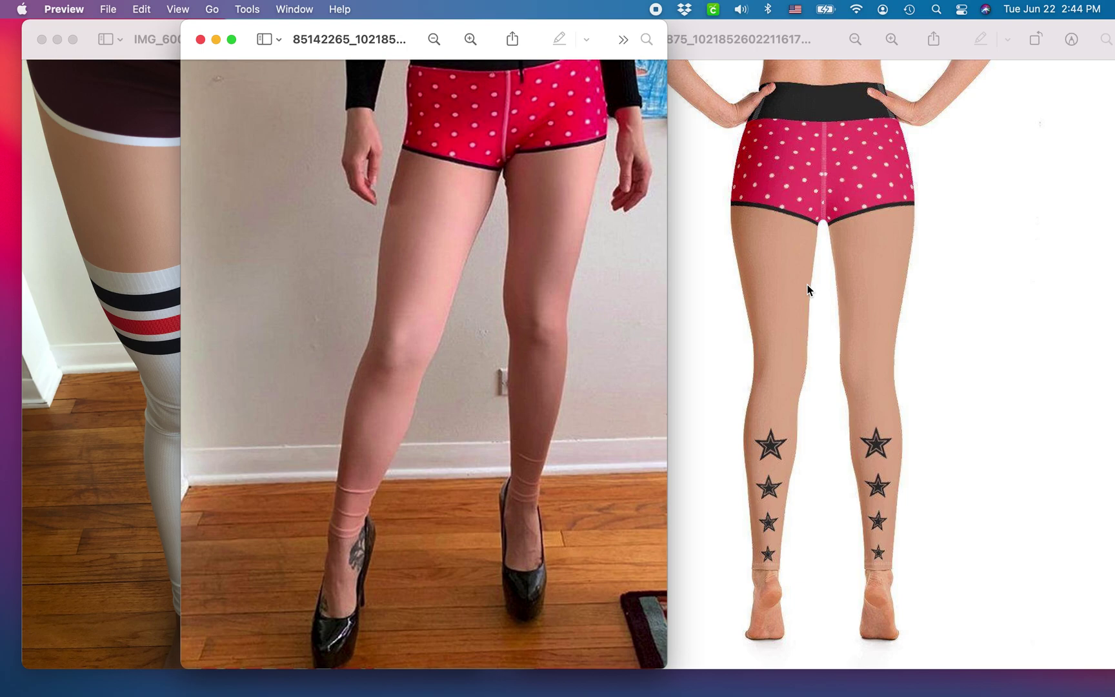
Switch to the Leggings Demo document in Affinity Designer and examine the front and back waistband templates
{"action": "mouse_move", "coordinate": [730, 674]}
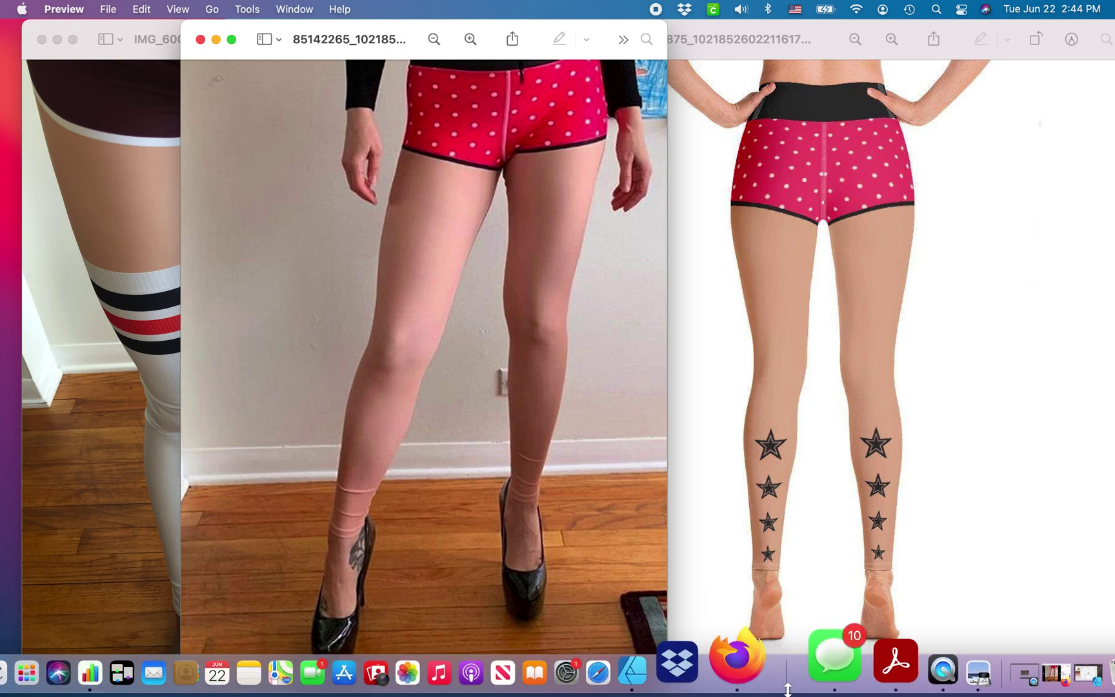
{"action": "left_click", "coordinate": [707, 677]}
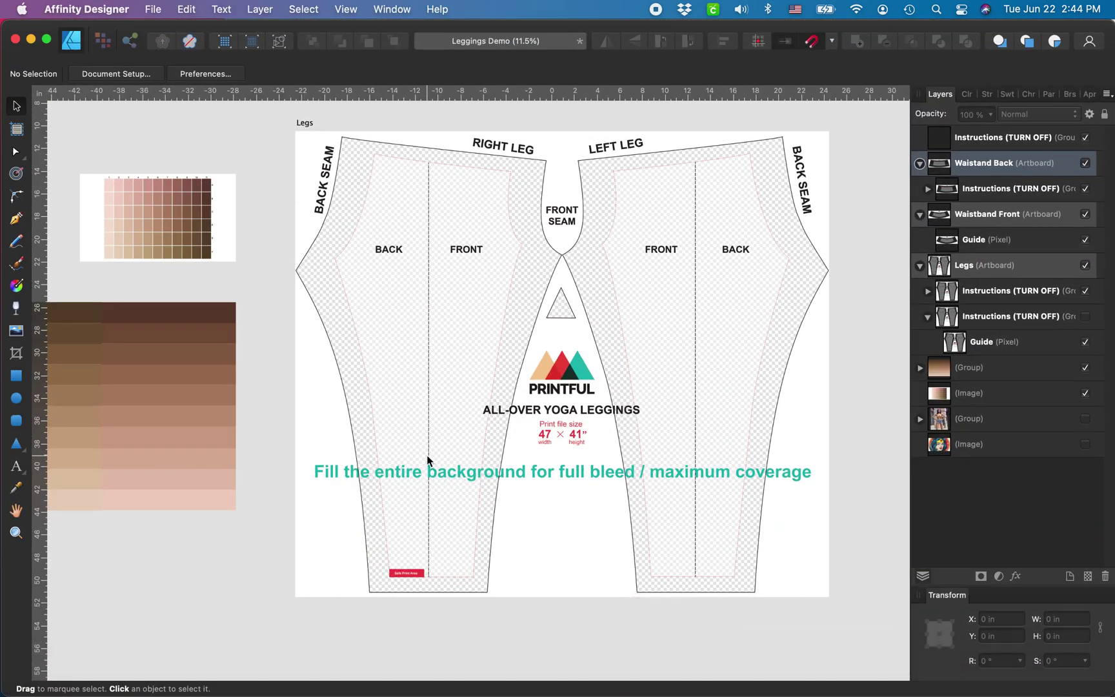
{"action": "scroll", "coordinate": [428, 461], "scroll_direction": "up", "scroll_amount": 2}
{"action": "scroll", "coordinate": [428, 461], "scroll_direction": "right", "scroll_amount": 2}
{"action": "scroll", "coordinate": [428, 386], "scroll_direction": "up", "scroll_amount": 5}
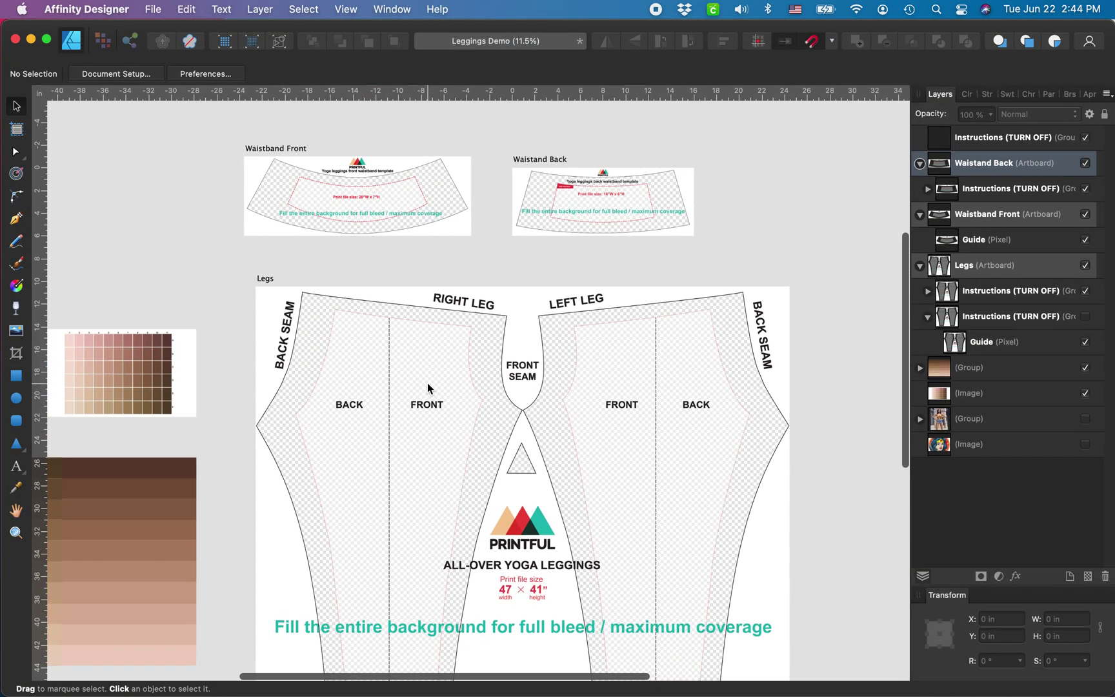
{"action": "scroll", "coordinate": [371, 228], "scroll_direction": "up", "scroll_amount": 3}
{"action": "scroll", "coordinate": [371, 229], "scroll_direction": "up", "scroll_amount": 1}
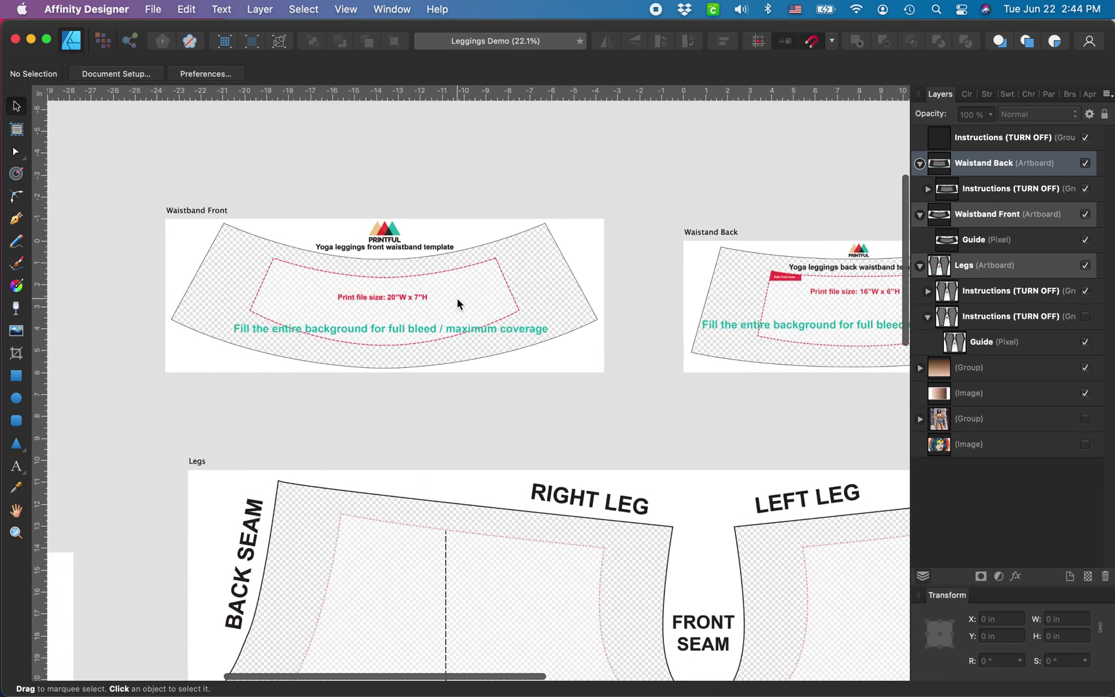
{"action": "scroll", "coordinate": [457, 303], "scroll_direction": "down", "scroll_amount": 1}
{"action": "scroll", "coordinate": [457, 303], "scroll_direction": "down", "scroll_amount": 1}
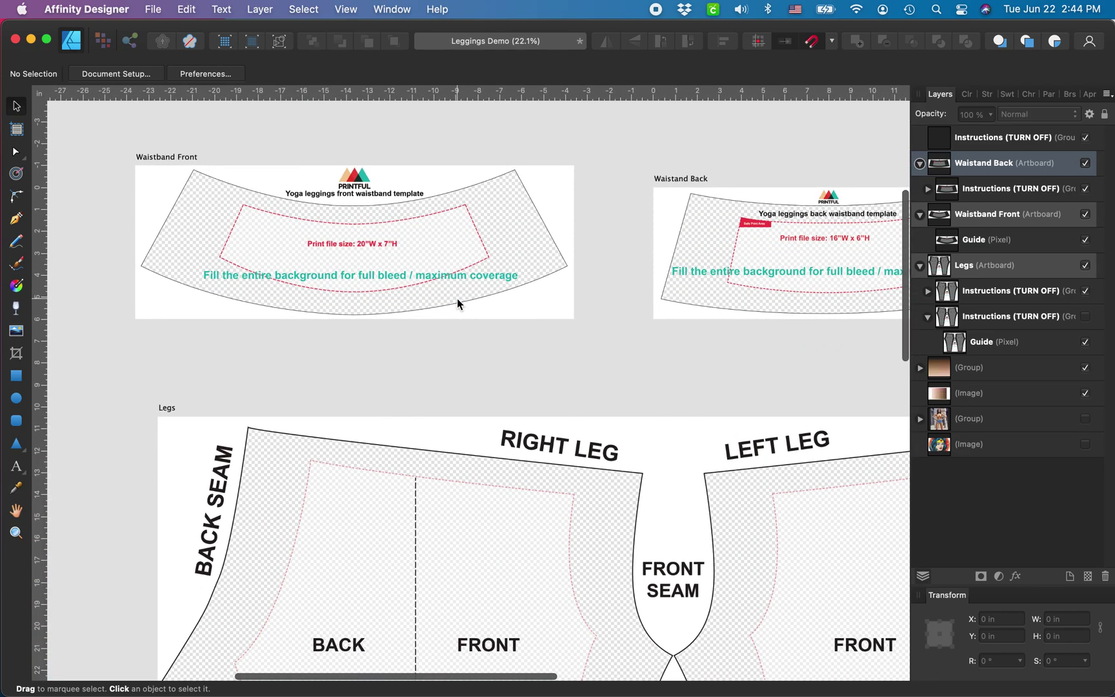
Inspect the Waistband Front, Waistband Back and Legs artboards one after another
{"action": "left_click", "coordinate": [189, 158]}
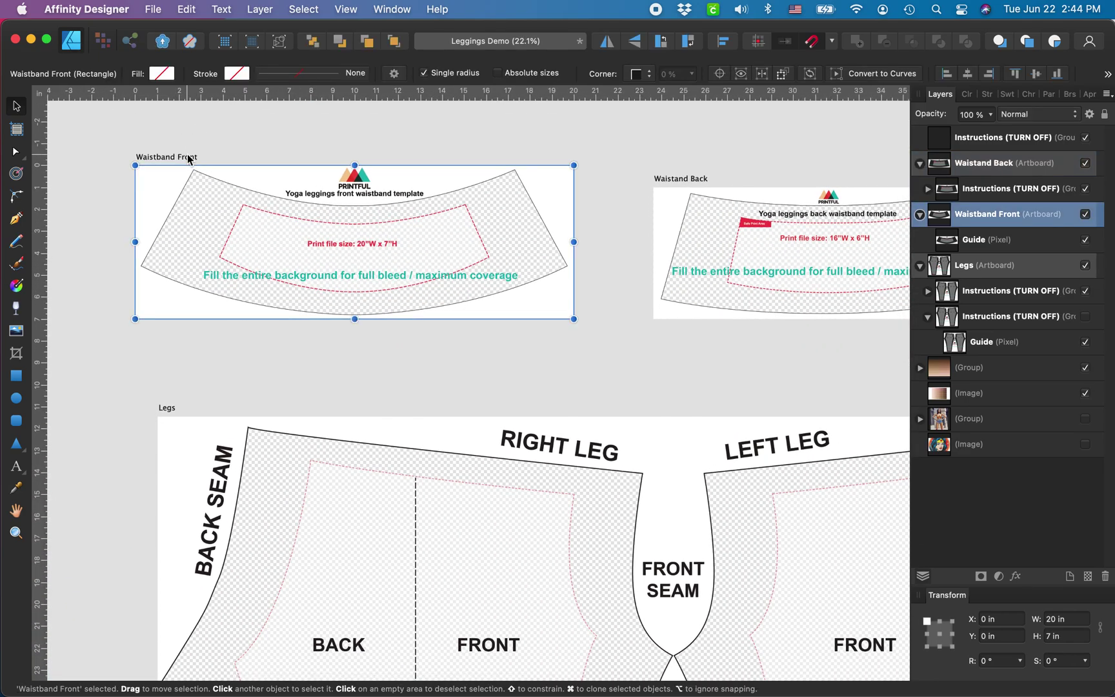
{"action": "left_click", "coordinate": [692, 185]}
{"action": "scroll", "coordinate": [570, 329], "scroll_direction": "down", "scroll_amount": 4}
{"action": "scroll", "coordinate": [570, 329], "scroll_direction": "down", "scroll_amount": 5}
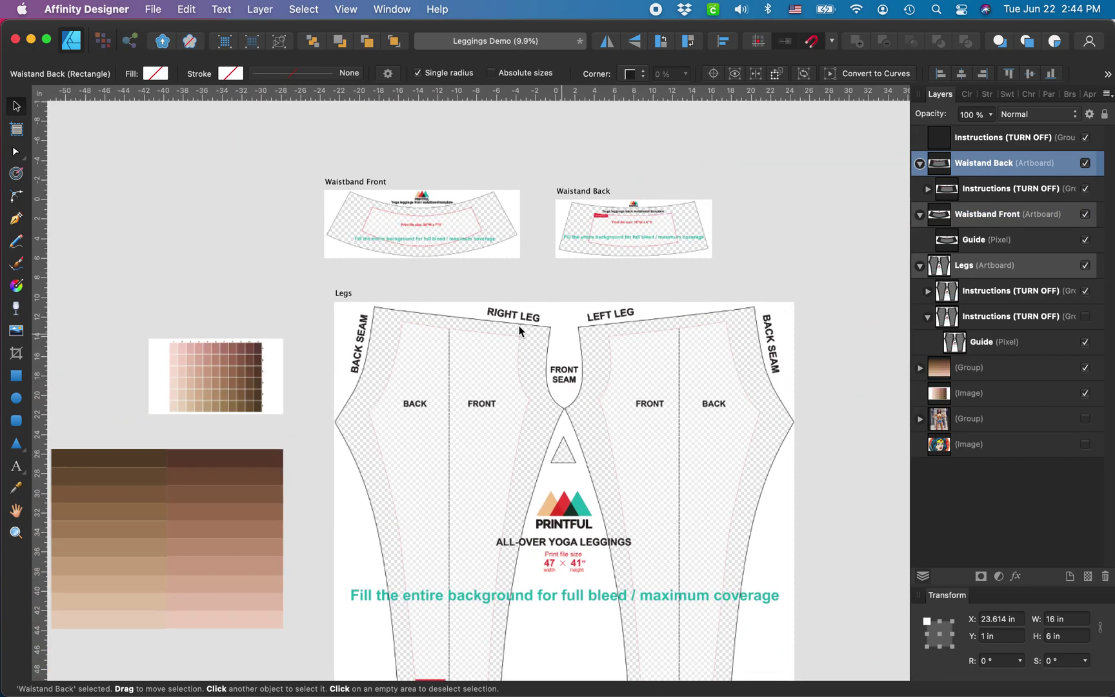
{"action": "left_click", "coordinate": [346, 292]}
{"action": "scroll", "coordinate": [602, 490], "scroll_direction": "up", "scroll_amount": 2}
{"action": "scroll", "coordinate": [520, 452], "scroll_direction": "up", "scroll_amount": 2}
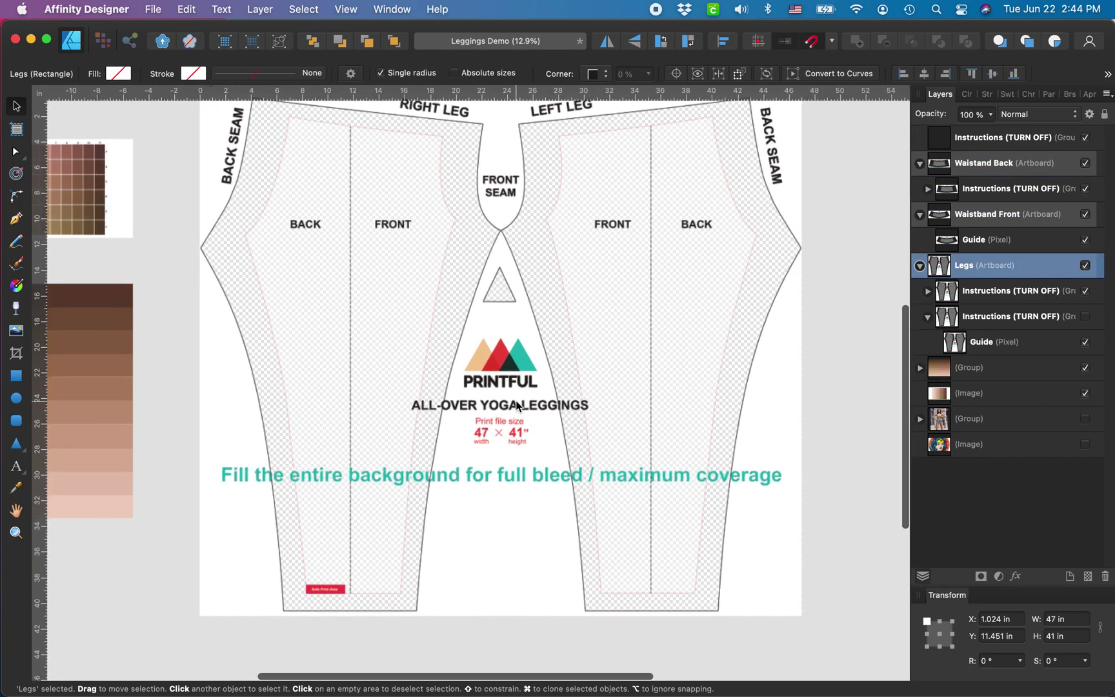
{"action": "scroll", "coordinate": [516, 405], "scroll_direction": "up", "scroll_amount": 1}
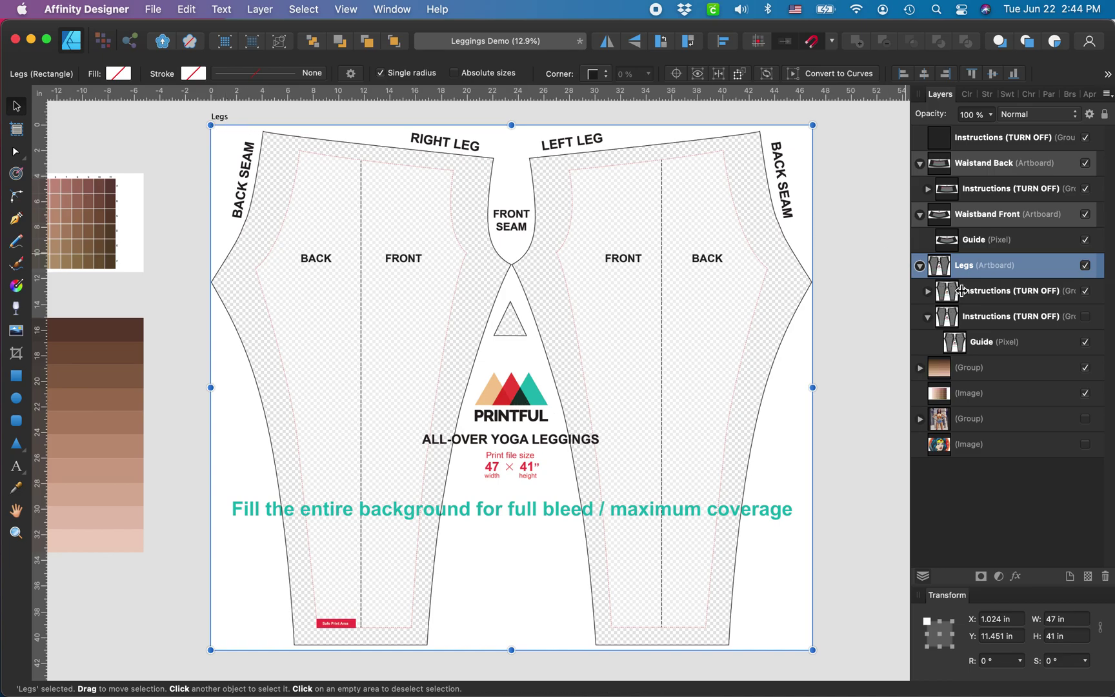
Delete the hidden duplicate Instructions (TURN OFF) group from the Legs artboard and select the remaining Instructions group
{"action": "left_click", "coordinate": [987, 291]}
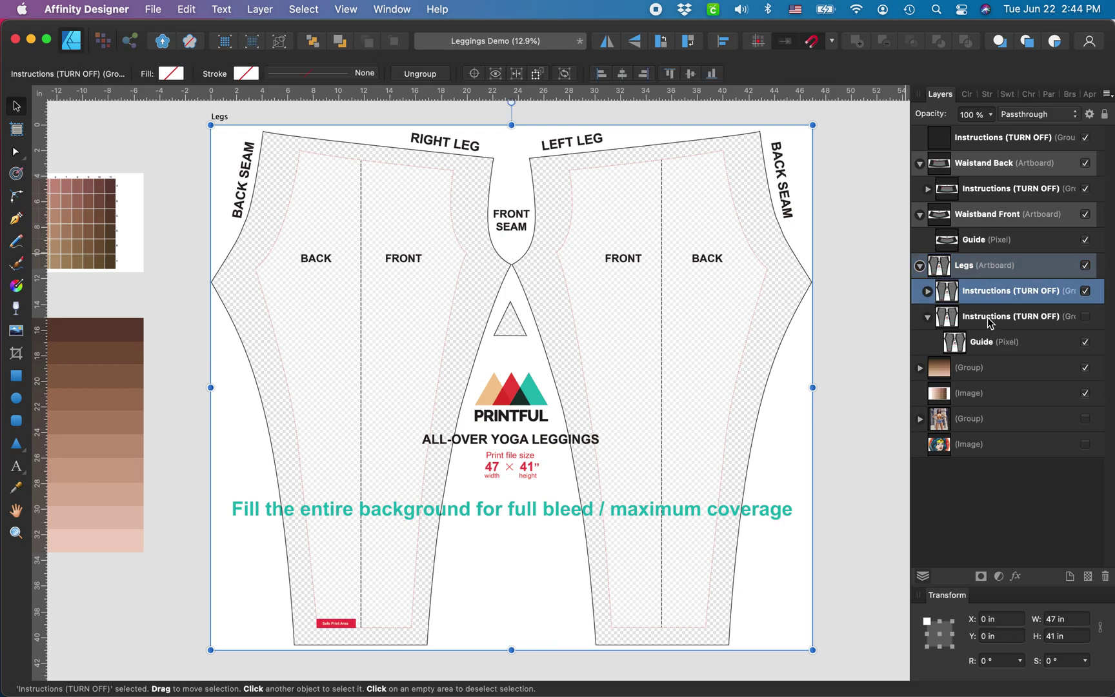
{"action": "left_click", "coordinate": [989, 318]}
{"action": "key", "text": "Delete"}
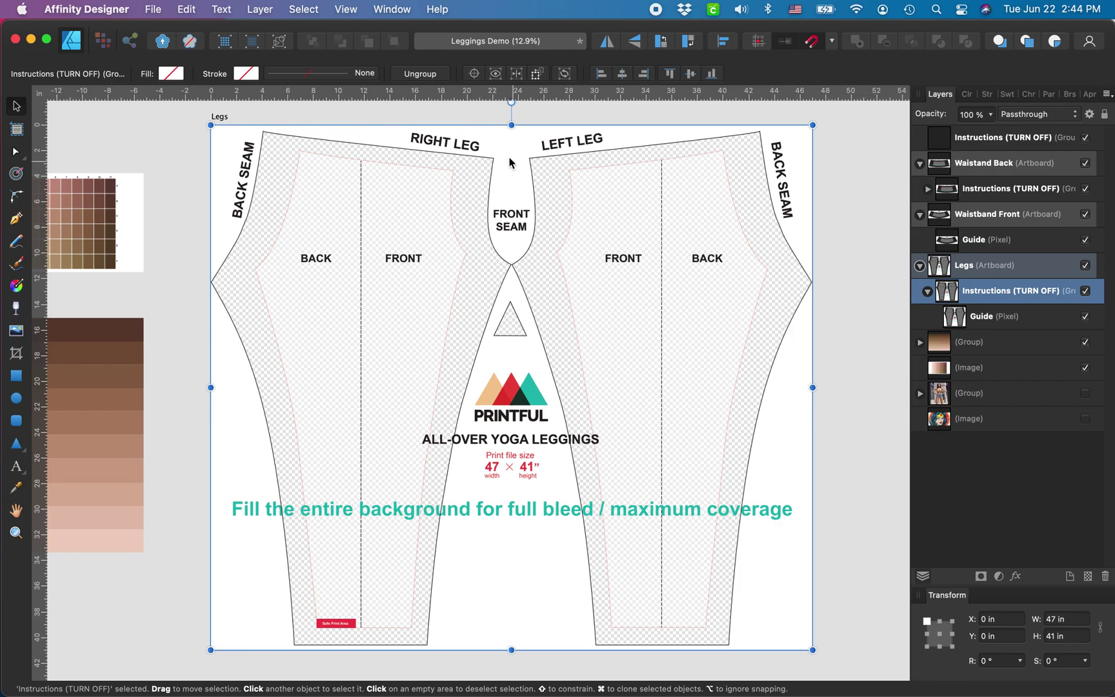
{"action": "left_click", "coordinate": [969, 319]}
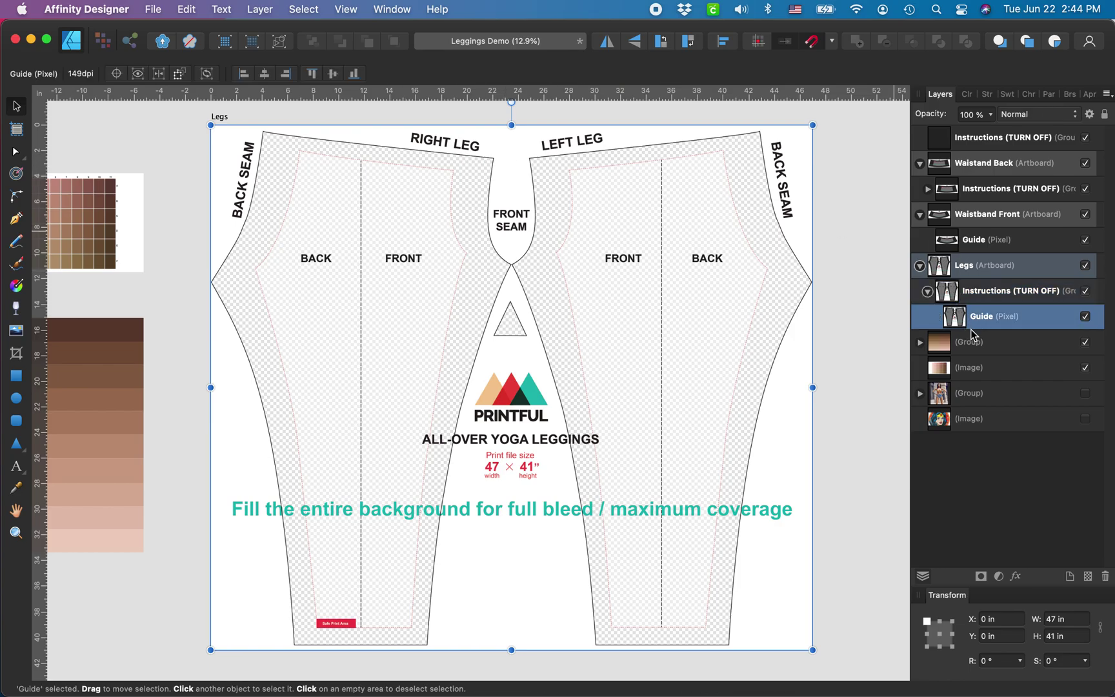
{"action": "left_click", "coordinate": [970, 342]}
{"action": "left_click", "coordinate": [976, 294]}
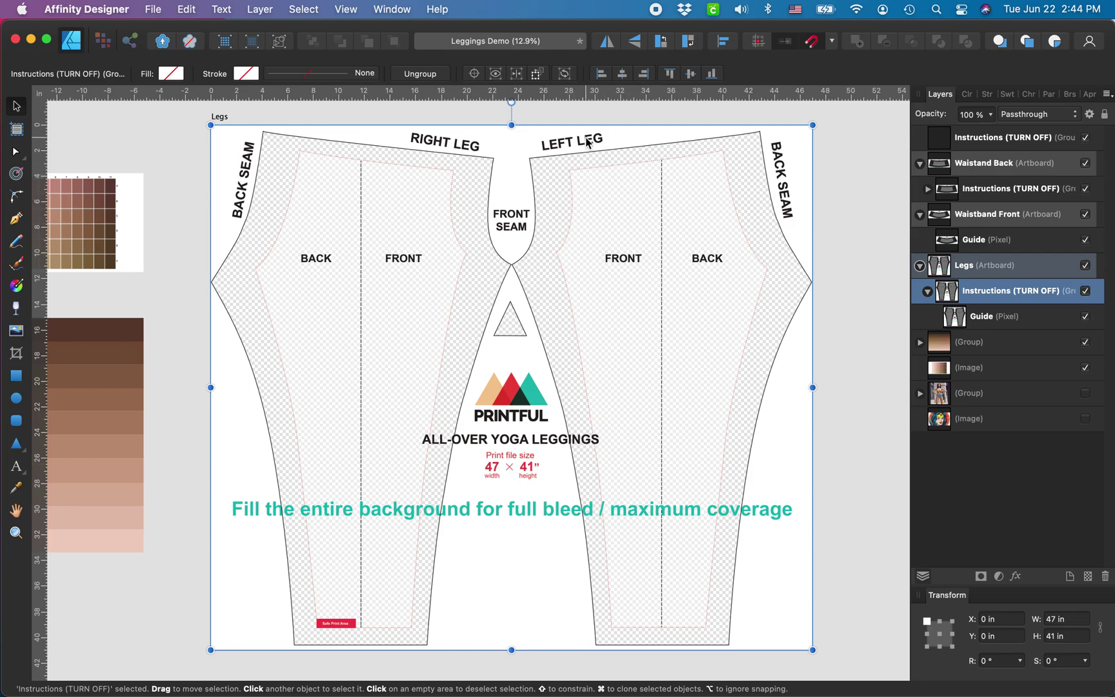
Examine the seams and the dashed safe print area on the Legs template up close and as a whole
{"action": "mouse_move", "coordinate": [510, 169]}
{"action": "left_mouse_down"}
{"action": "mouse_move", "coordinate": [499, 259]}
{"action": "mouse_move", "coordinate": [481, 219]}
{"action": "mouse_move", "coordinate": [570, 182]}
{"action": "mouse_move", "coordinate": [508, 186]}
{"action": "mouse_move", "coordinate": [508, 167]}
{"action": "left_mouse_up"}
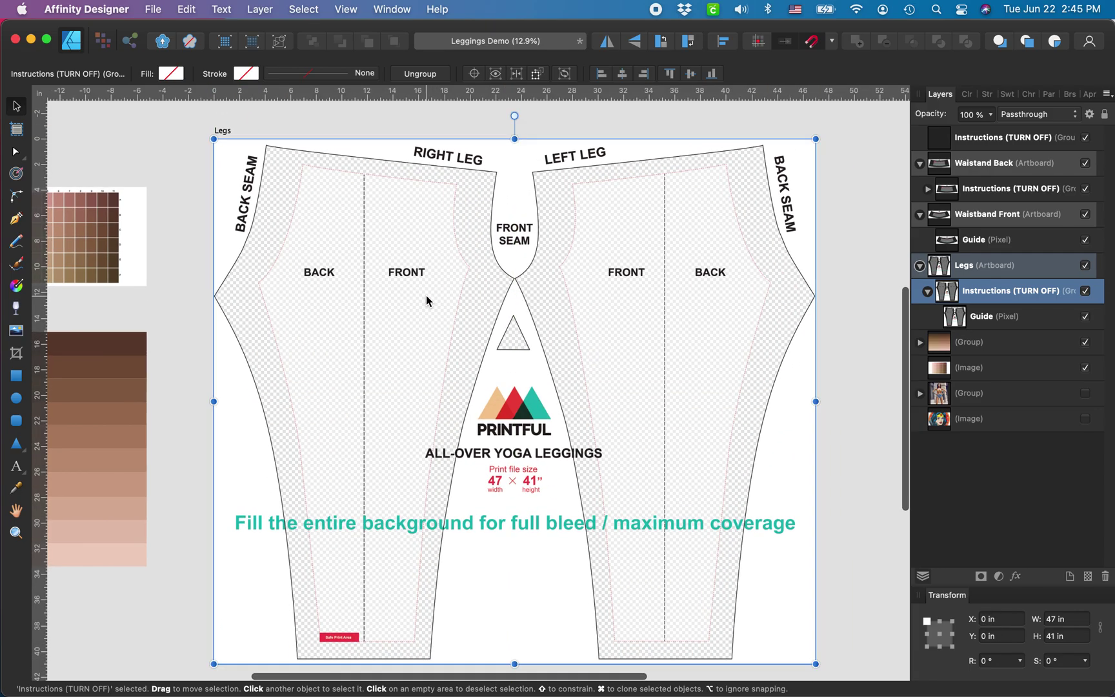
{"action": "scroll", "coordinate": [428, 299], "scroll_direction": "up", "scroll_amount": 2}
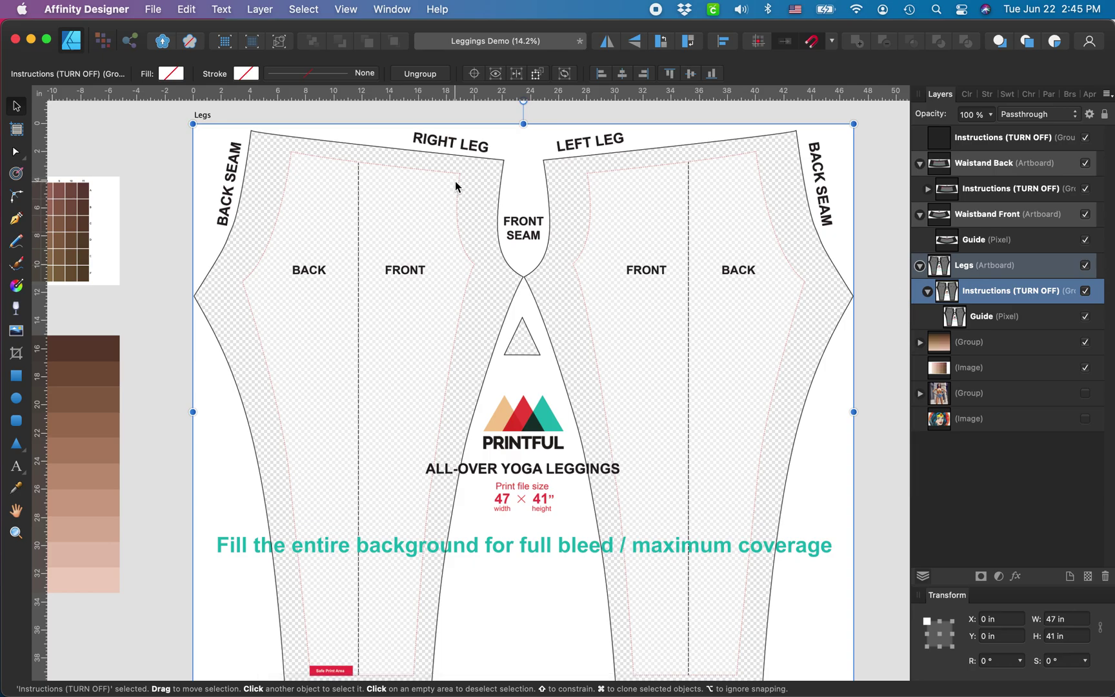
{"action": "scroll", "coordinate": [454, 186], "scroll_direction": "up", "scroll_amount": 10}
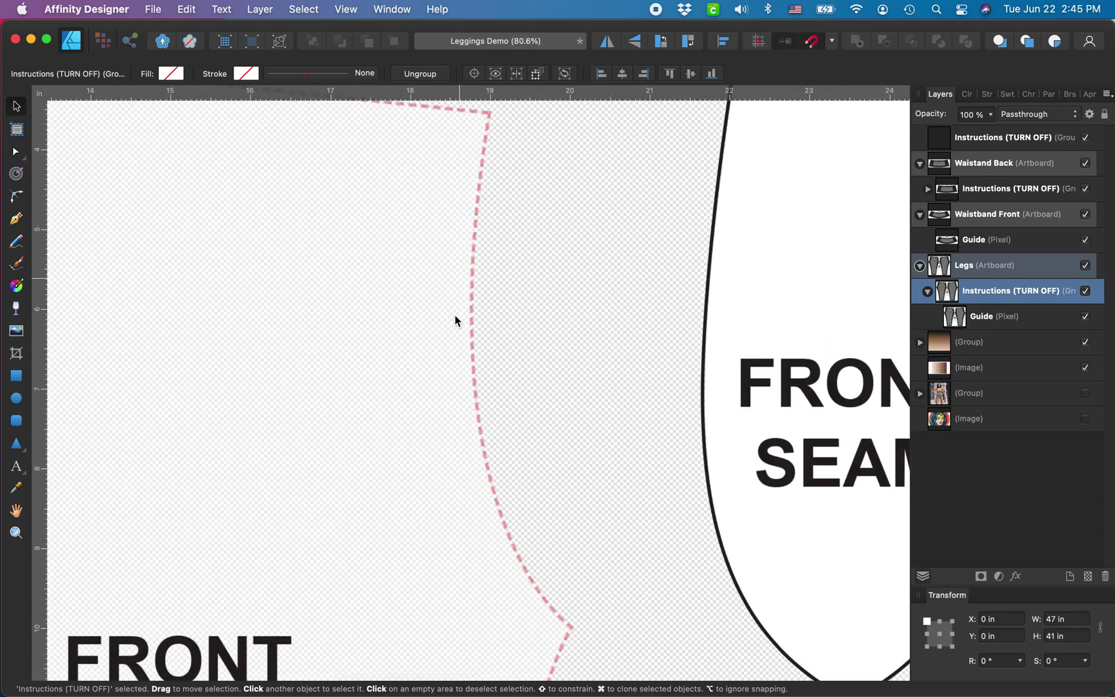
{"action": "scroll", "coordinate": [570, 356], "scroll_direction": "down", "scroll_amount": 8}
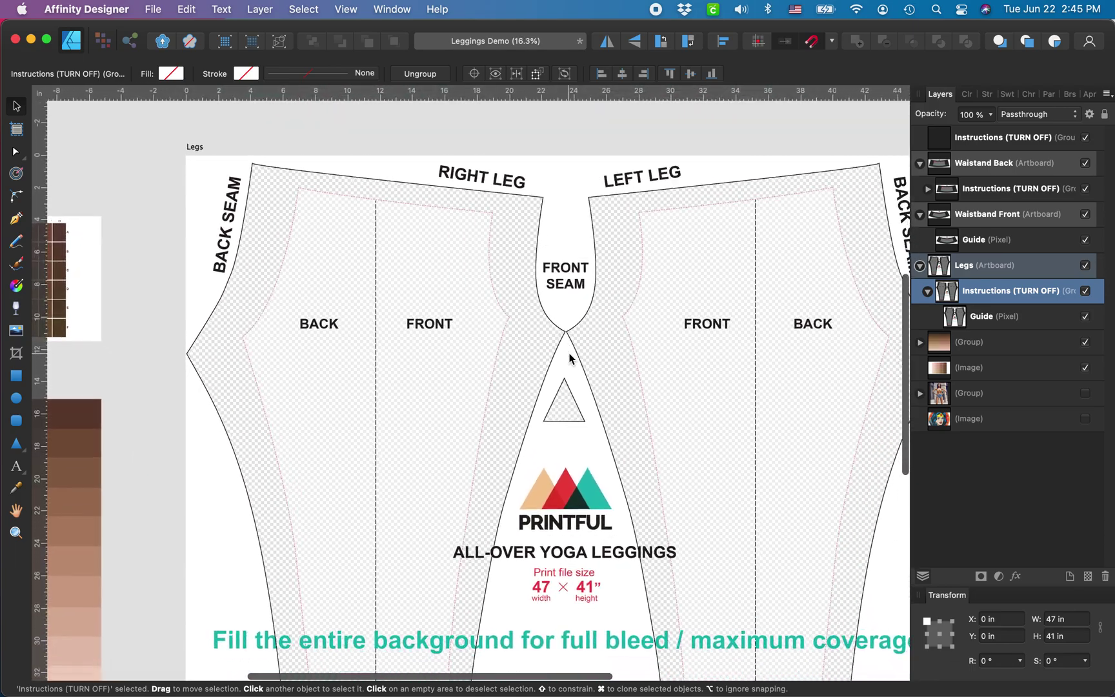
{"action": "scroll", "coordinate": [570, 357], "scroll_direction": "down", "scroll_amount": 4}
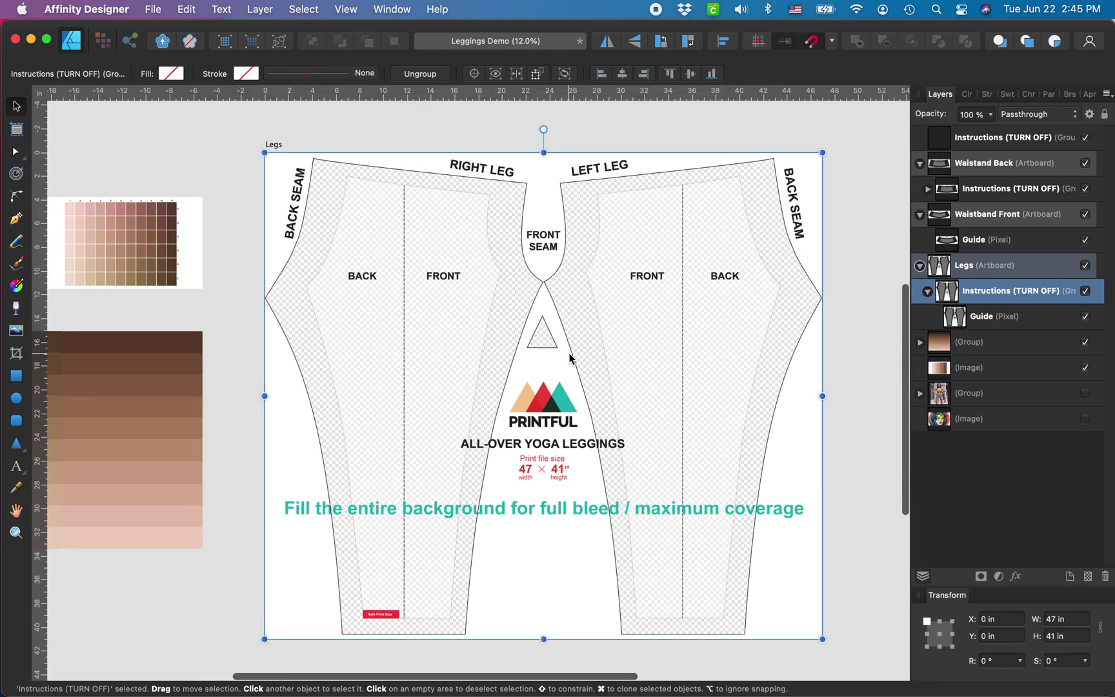
{"action": "scroll", "coordinate": [570, 356], "scroll_direction": "up", "scroll_amount": 1}
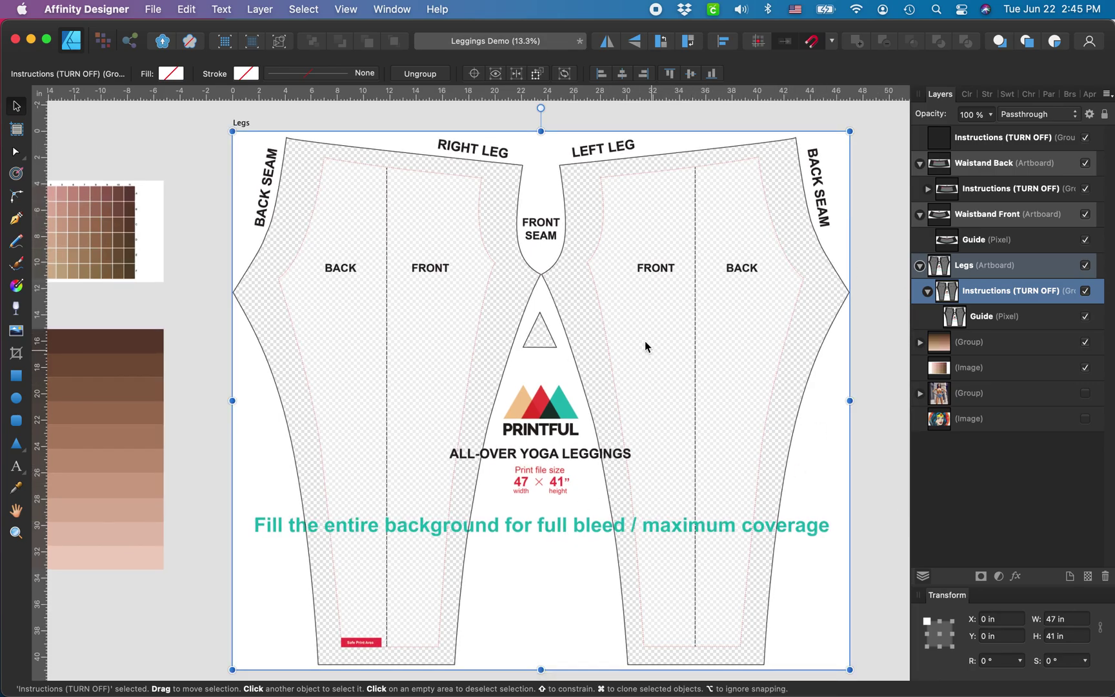
Hide the Legs artboard's Instructions group and draw a red rectangle about 17.3 by 8.3 in on the artboard
{"action": "scroll", "coordinate": [419, 380], "scroll_direction": "down", "scroll_amount": 2}
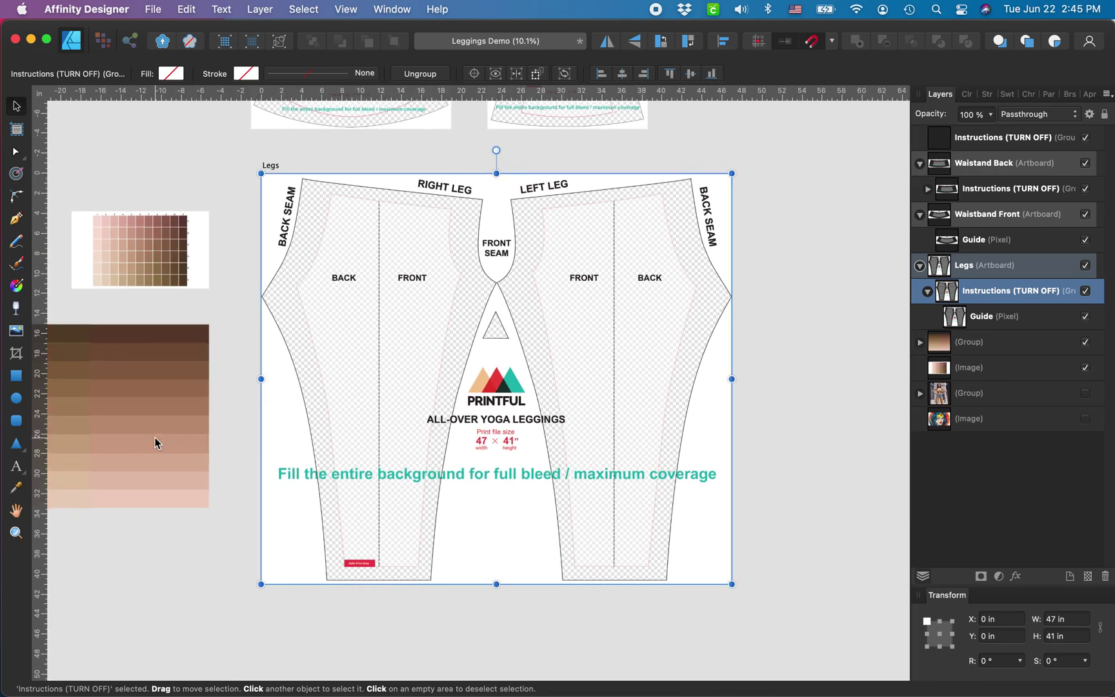
{"action": "left_click", "coordinate": [16, 375]}
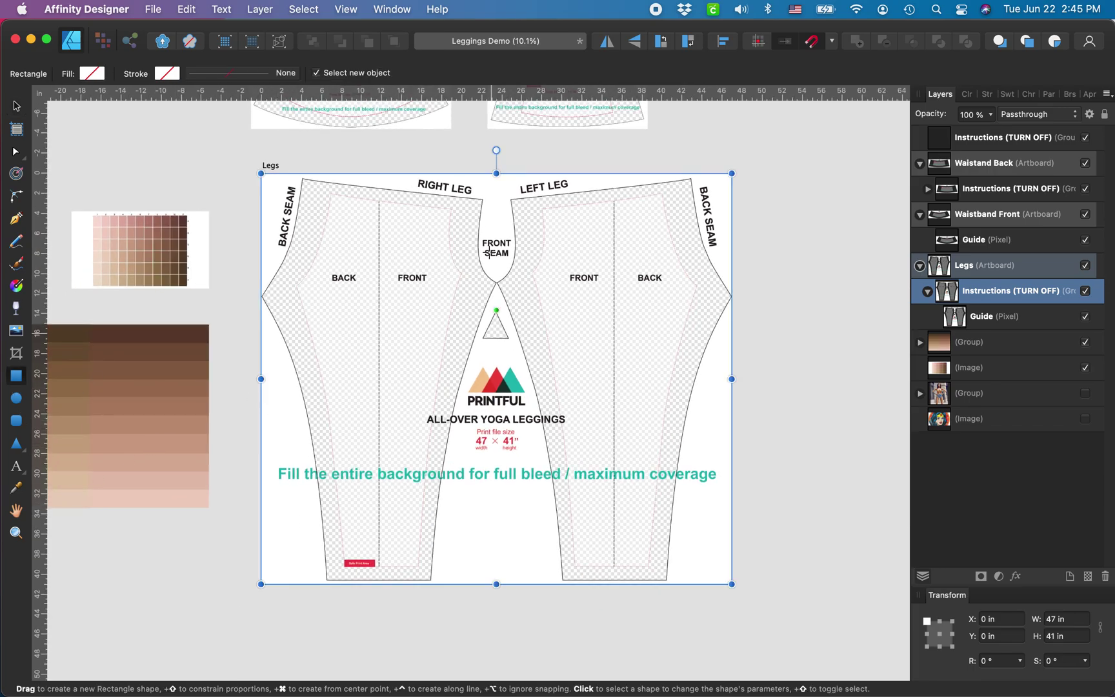
{"action": "left_click", "coordinate": [1086, 291]}
{"action": "left_click_drag", "start_coordinate": [293, 410], "coordinate": [456, 328]}
{"action": "right_click", "coordinate": [456, 329]}
{"action": "key", "text": "Escape"}
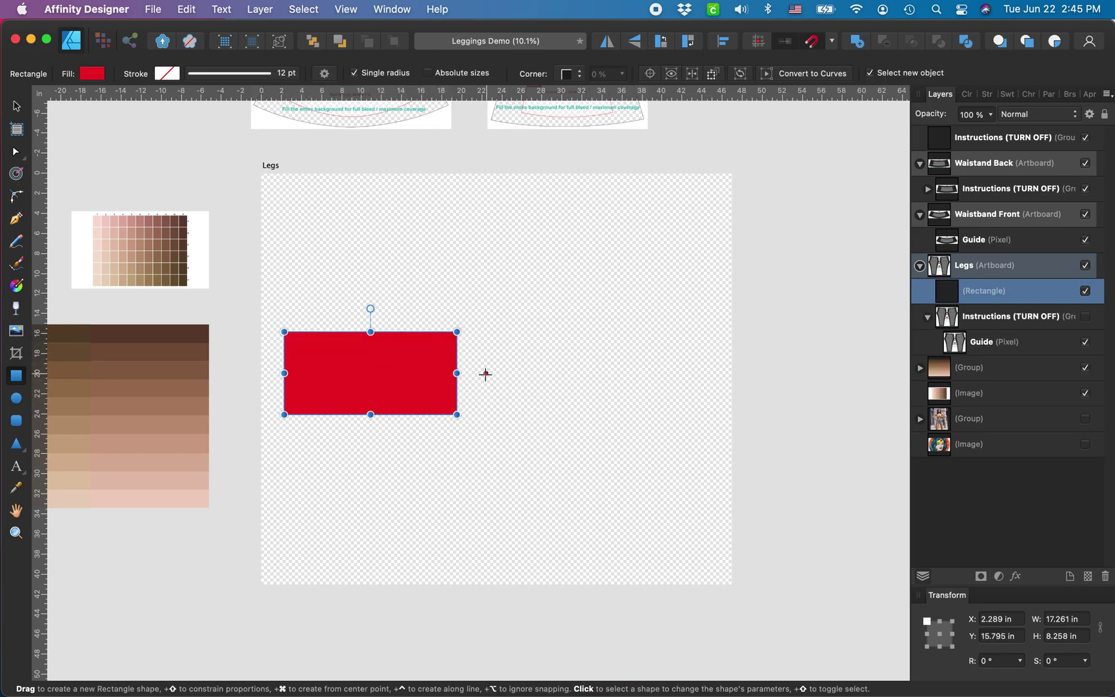
Resize the red rectangle to the full 47 in artboard width and about 13.4 in high, ending at the artboard's bottom edge
{"action": "left_click_drag", "start_coordinate": [457, 373], "coordinate": [732, 373]}
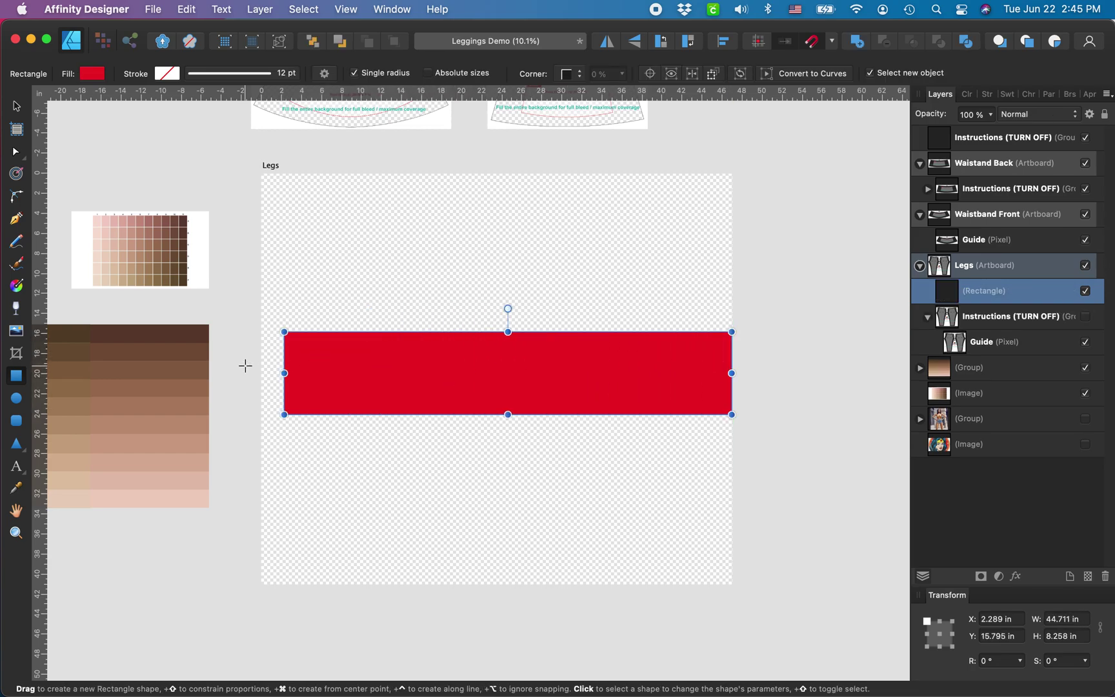
{"action": "left_click_drag", "start_coordinate": [284, 373], "coordinate": [260, 373]}
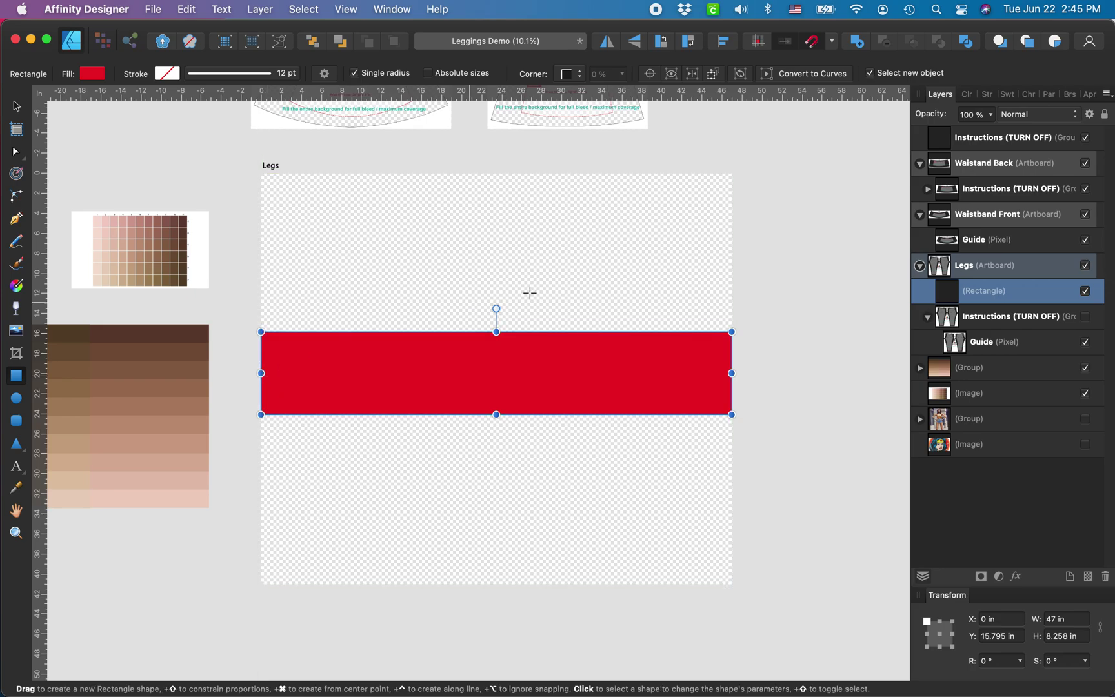
{"action": "left_click_drag", "start_coordinate": [496, 332], "coordinate": [496, 173]}
{"action": "left_click_drag", "start_coordinate": [497, 415], "coordinate": [496, 584]}
{"action": "left_click_drag", "start_coordinate": [496, 174], "coordinate": [485, 454]}
Show the Instructions (TURN OFF) group again and move it above the red rectangle within the Legs artboard
{"action": "left_click", "coordinate": [1088, 317]}
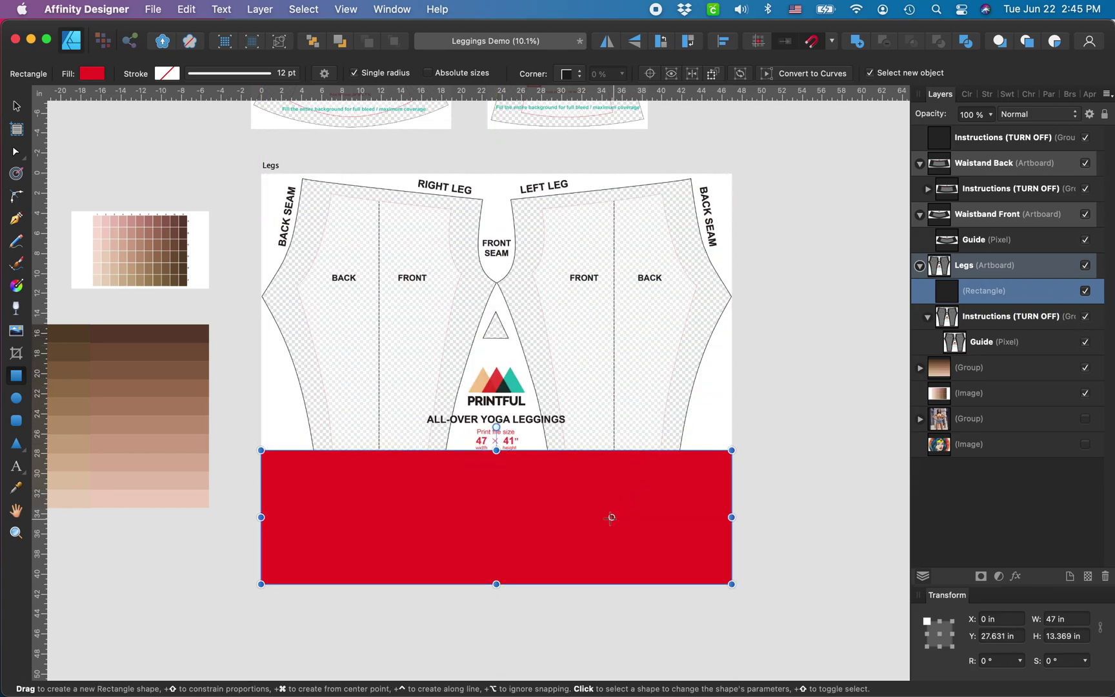
{"action": "left_click_drag", "start_coordinate": [994, 322], "coordinate": [993, 284]}
{"action": "left_click_drag", "start_coordinate": [968, 331], "coordinate": [994, 283]}
{"action": "scroll", "coordinate": [438, 383], "scroll_direction": "up", "scroll_amount": 3}
{"action": "scroll", "coordinate": [438, 384], "scroll_direction": "down", "scroll_amount": 3}
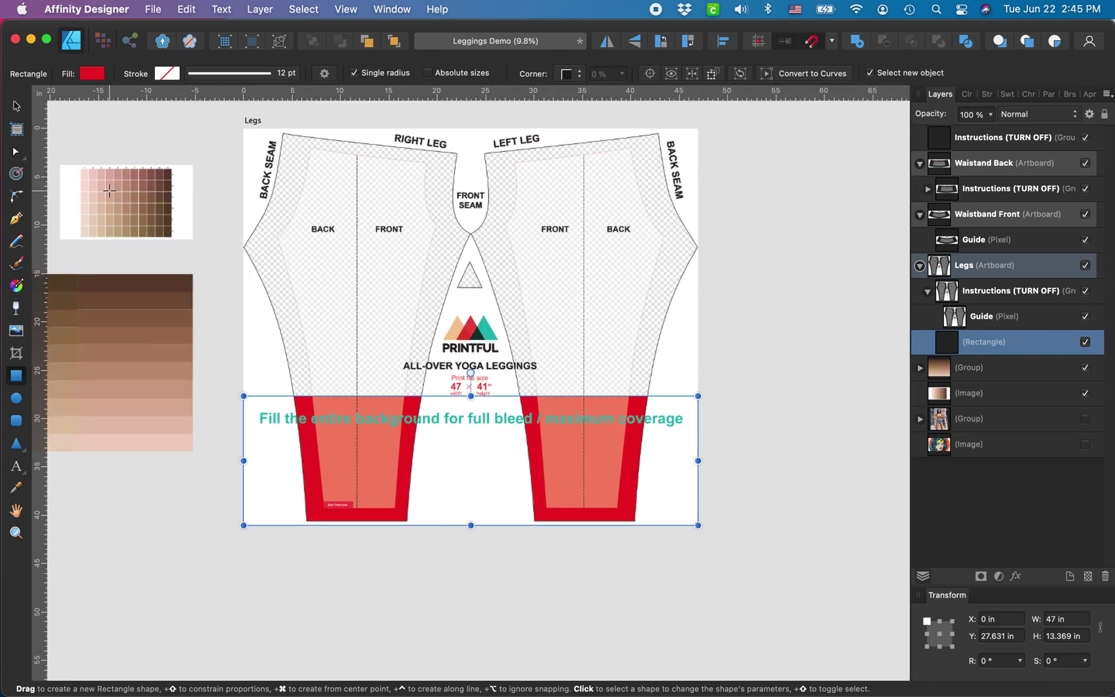
Duplicate the red rectangle in place and select the lower of the two rectangles in the layer order
{"action": "left_click", "coordinate": [18, 106]}
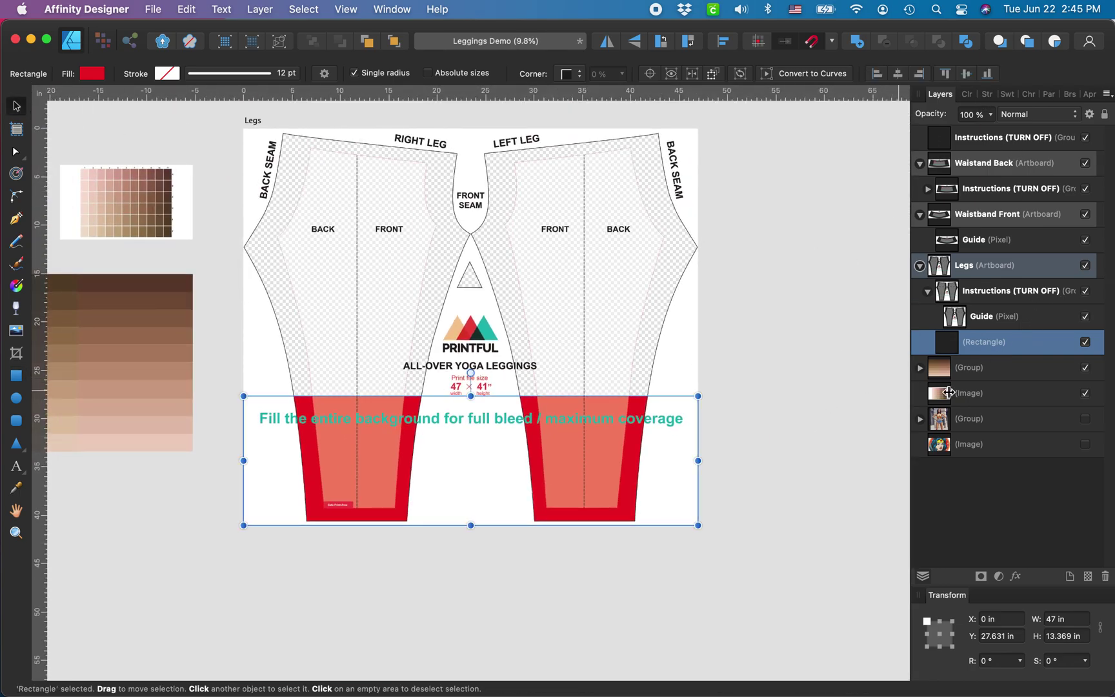
{"action": "key", "text": "super+j"}
{"action": "left_click", "coordinate": [978, 367]}
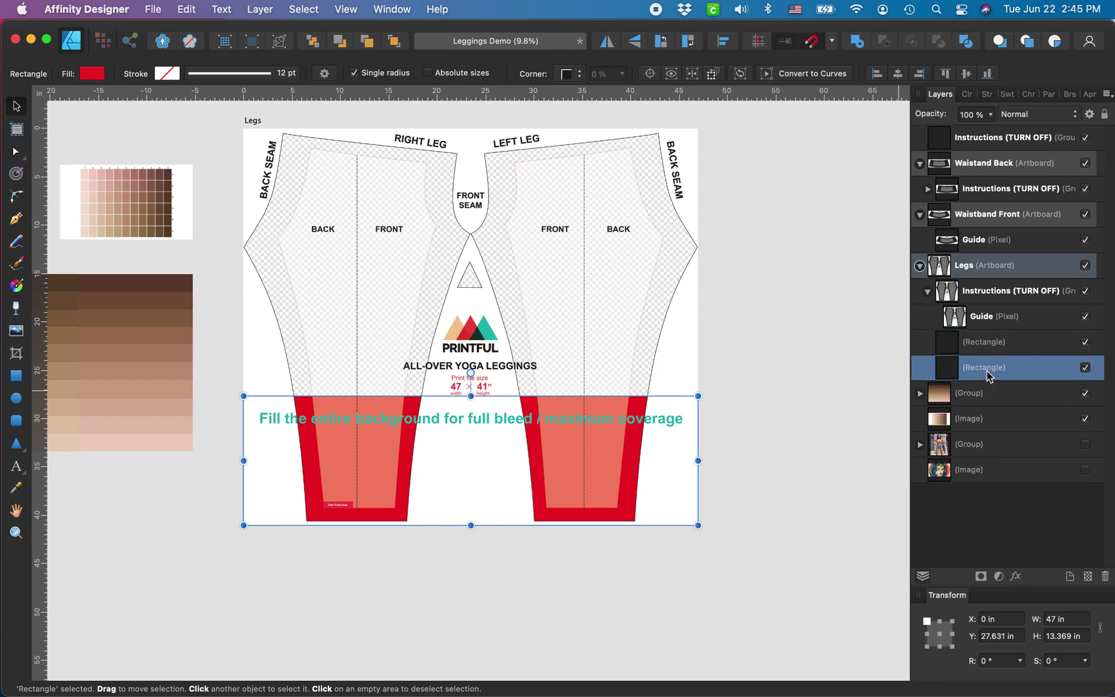
Fill the lower rectangle orange and extend its top edge up to the crotch point, making it about 30.1 in high
{"action": "left_click", "coordinate": [967, 94]}
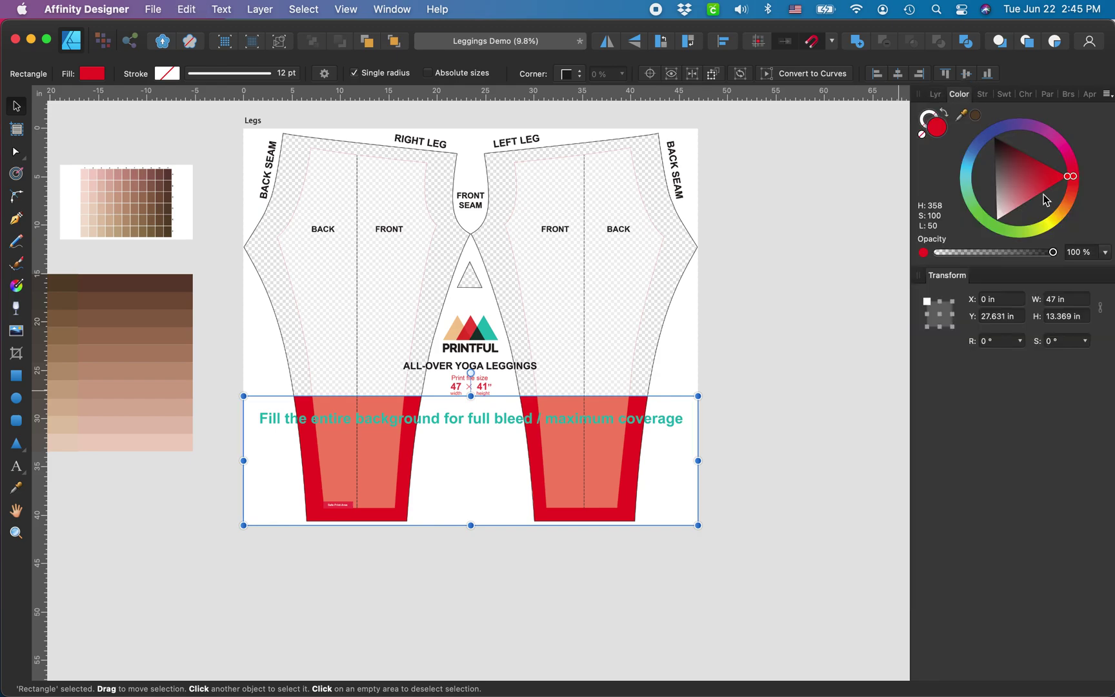
{"action": "left_click", "coordinate": [1065, 205]}
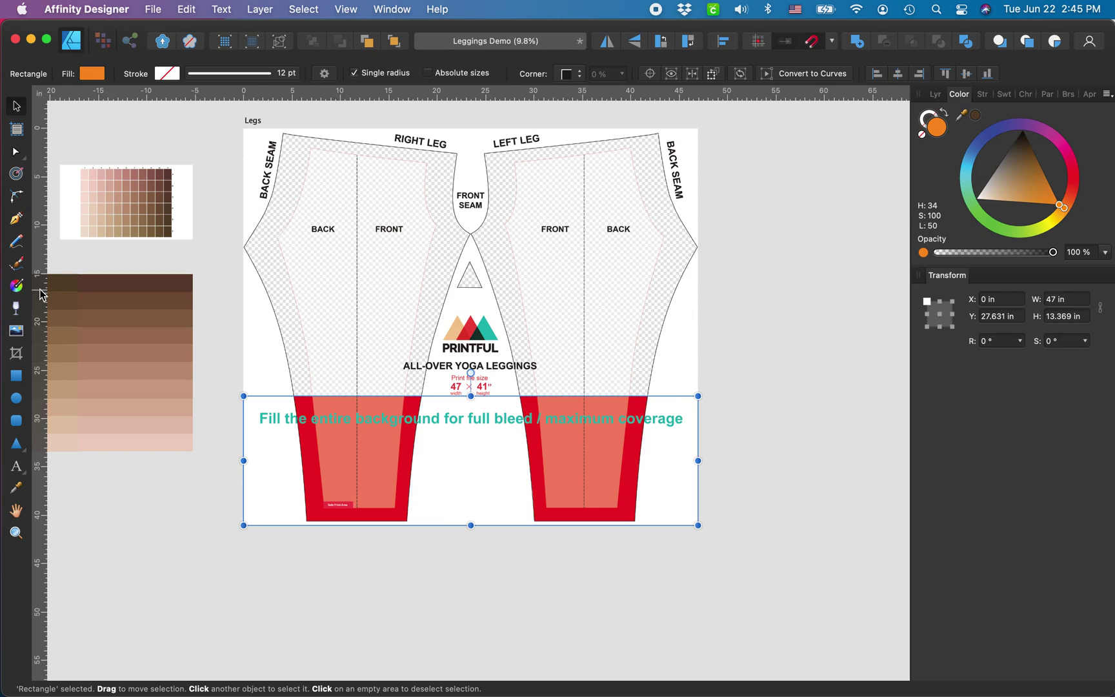
{"action": "left_click_drag", "start_coordinate": [471, 396], "coordinate": [470, 237]}
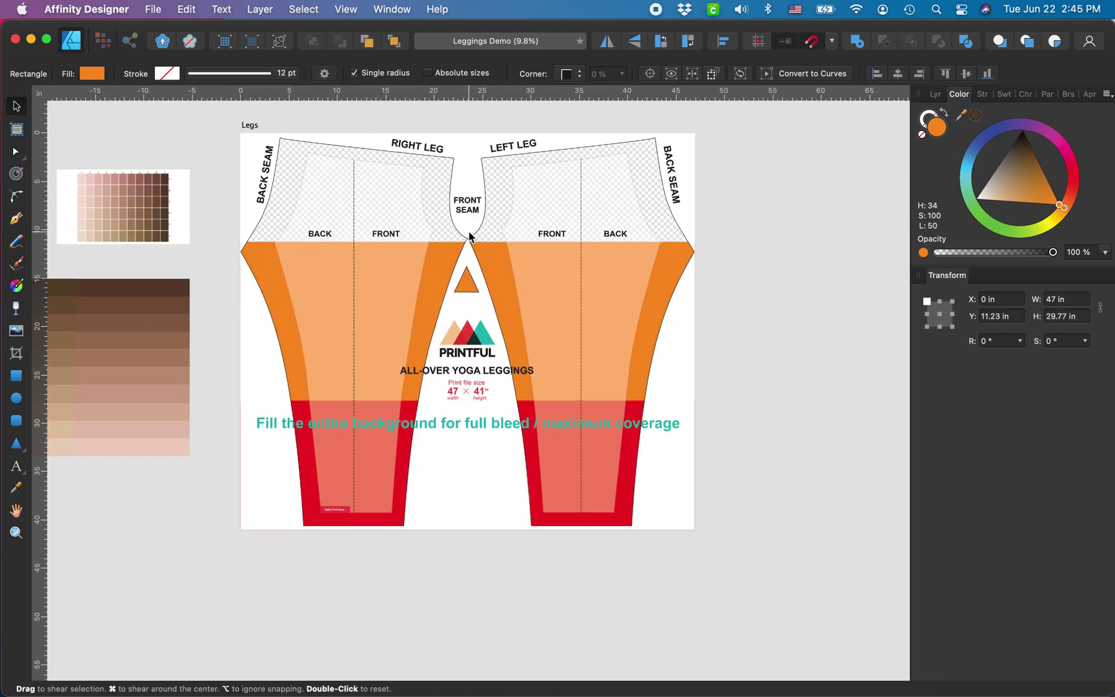
{"action": "scroll", "coordinate": [470, 237], "scroll_direction": "up", "scroll_amount": 3}
{"action": "left_click_drag", "start_coordinate": [432, 287], "coordinate": [432, 286]}
{"action": "scroll", "coordinate": [431, 292], "scroll_direction": "down", "scroll_amount": 5}
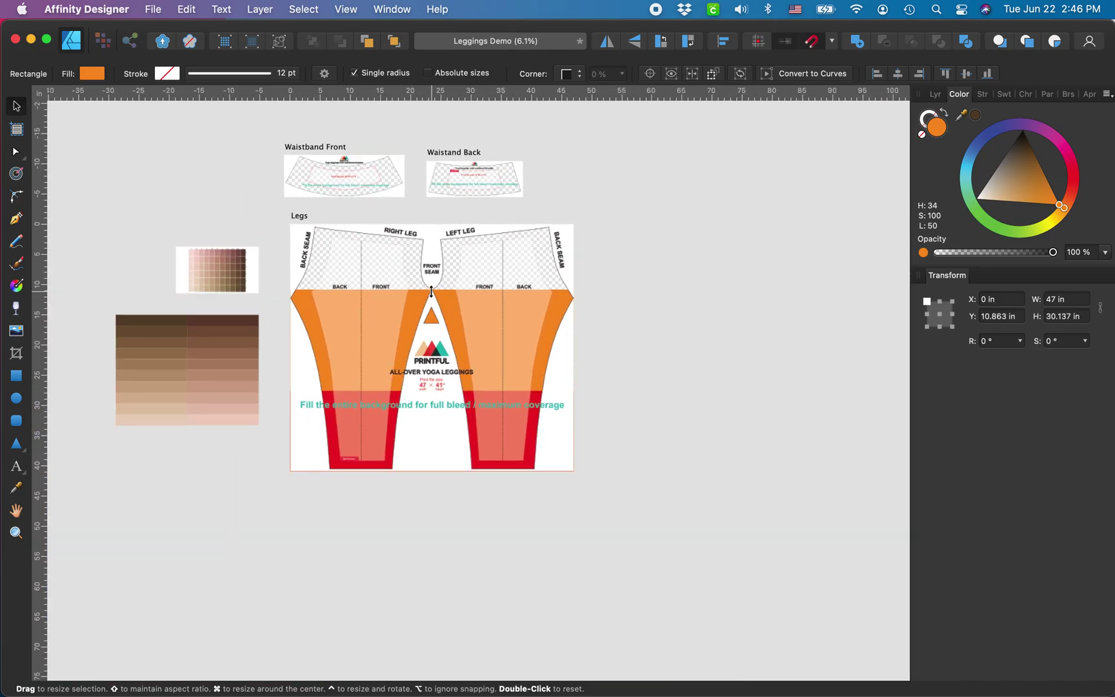
{"action": "scroll", "coordinate": [508, 322], "scroll_direction": "left", "scroll_amount": 3}
Shorten the orange rectangle to about 16.3 in high and the red rectangle to about 8.8 in high
{"action": "left_click", "coordinate": [938, 96]}
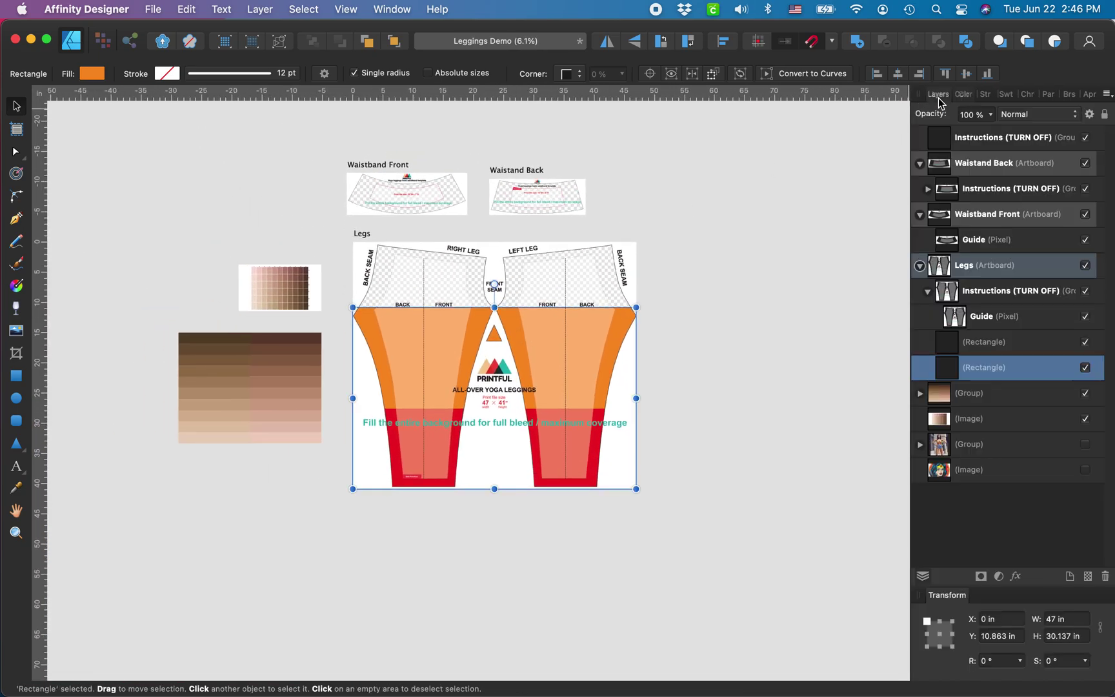
{"action": "scroll", "coordinate": [716, 478], "scroll_direction": "up", "scroll_amount": 3}
{"action": "scroll", "coordinate": [521, 371], "scroll_direction": "left", "scroll_amount": 5}
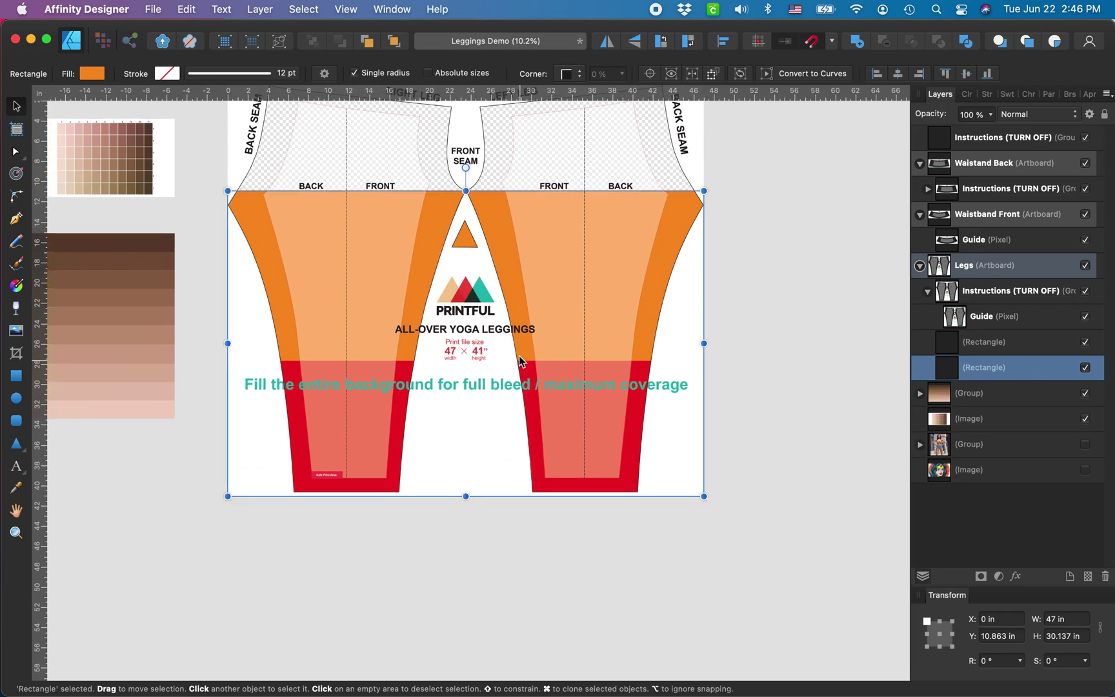
{"action": "left_click_drag", "start_coordinate": [466, 191], "coordinate": [466, 331]}
{"action": "left_click", "coordinate": [988, 341]}
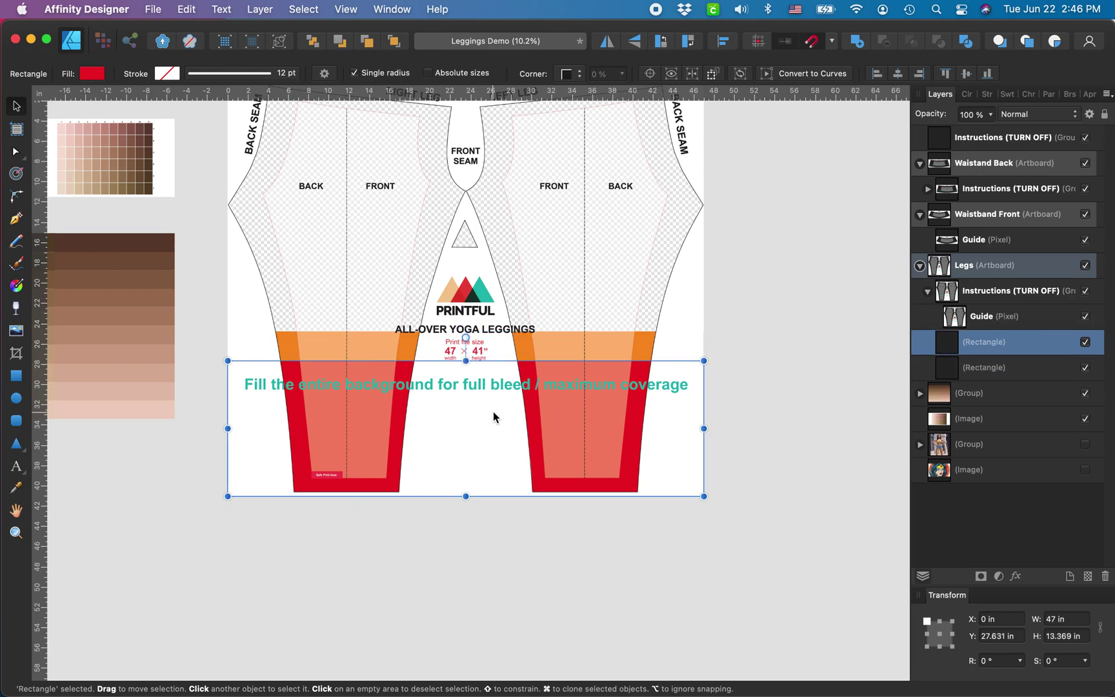
{"action": "left_click_drag", "start_coordinate": [464, 364], "coordinate": [455, 400]}
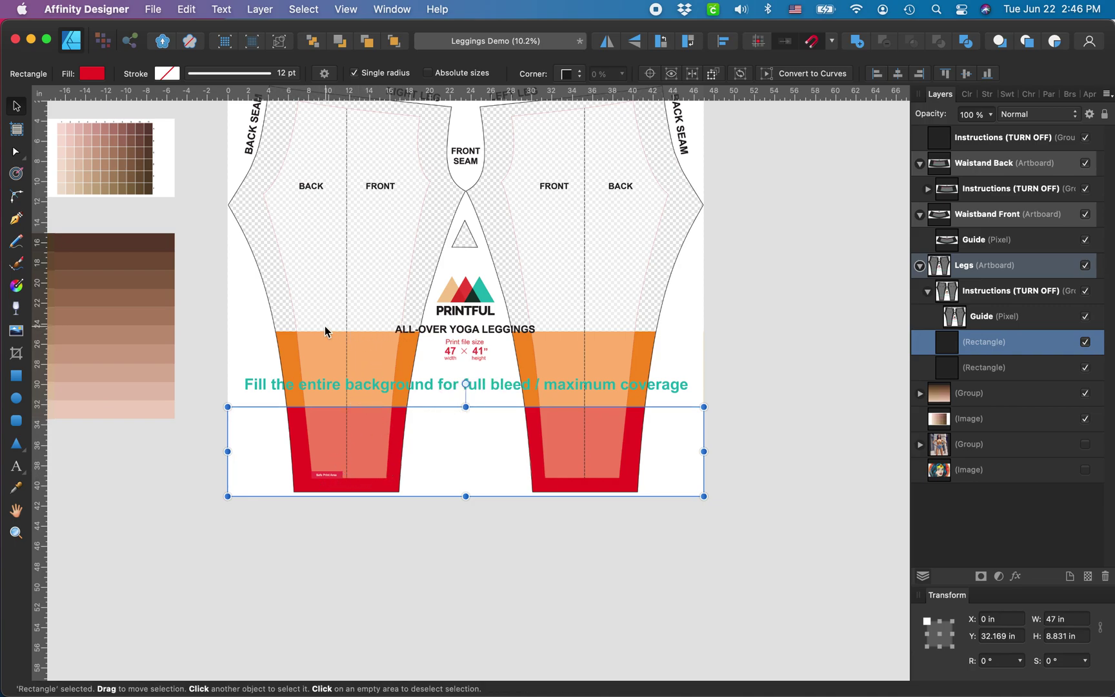
Duplicate the orange rectangle in place and extend the copy's top edge upward to a height of about 24.4 in
{"action": "left_click", "coordinate": [980, 369]}
{"action": "key", "text": "super+j"}
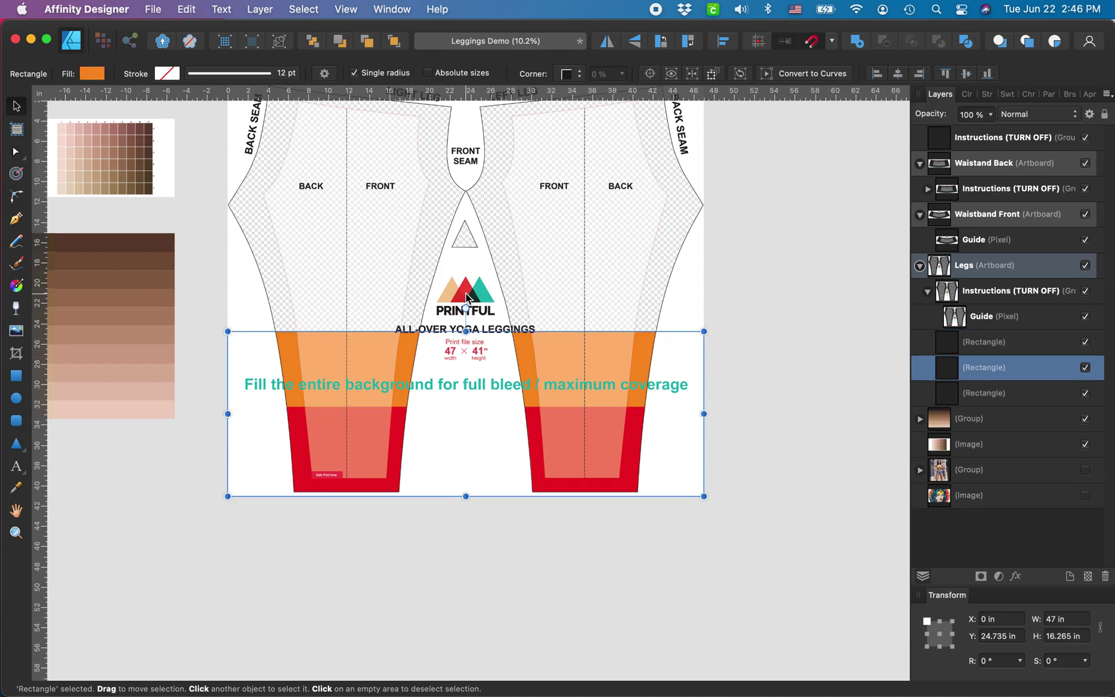
{"action": "left_click_drag", "start_coordinate": [466, 331], "coordinate": [466, 248]}
Fill the taller copy yellow and move it one level down, behind the orange rectangle
{"action": "left_click", "coordinate": [967, 94]}
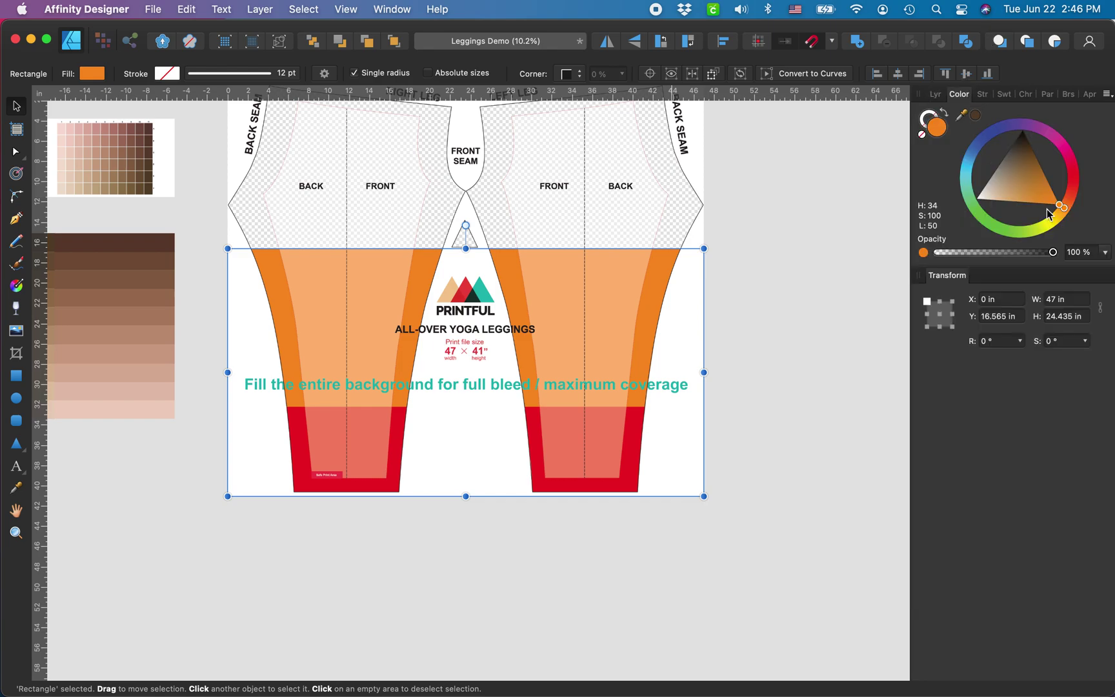
{"action": "left_click_drag", "start_coordinate": [1047, 209], "coordinate": [1049, 220]}
{"action": "left_click", "coordinate": [935, 94]}
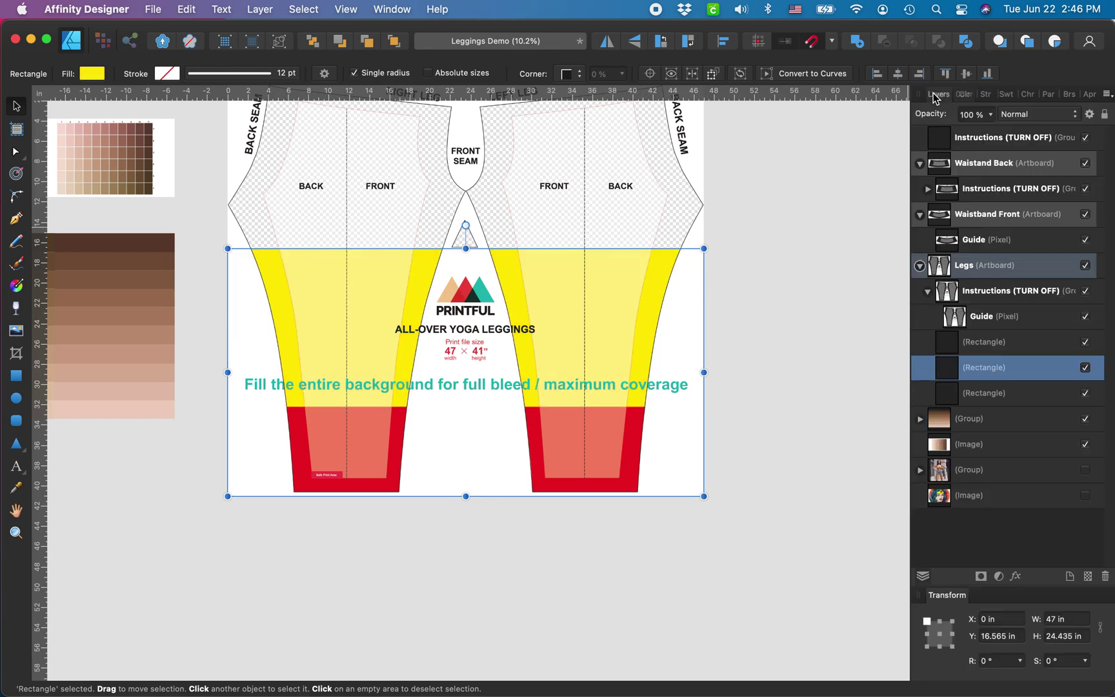
{"action": "key", "text": "super+bracketleft"}
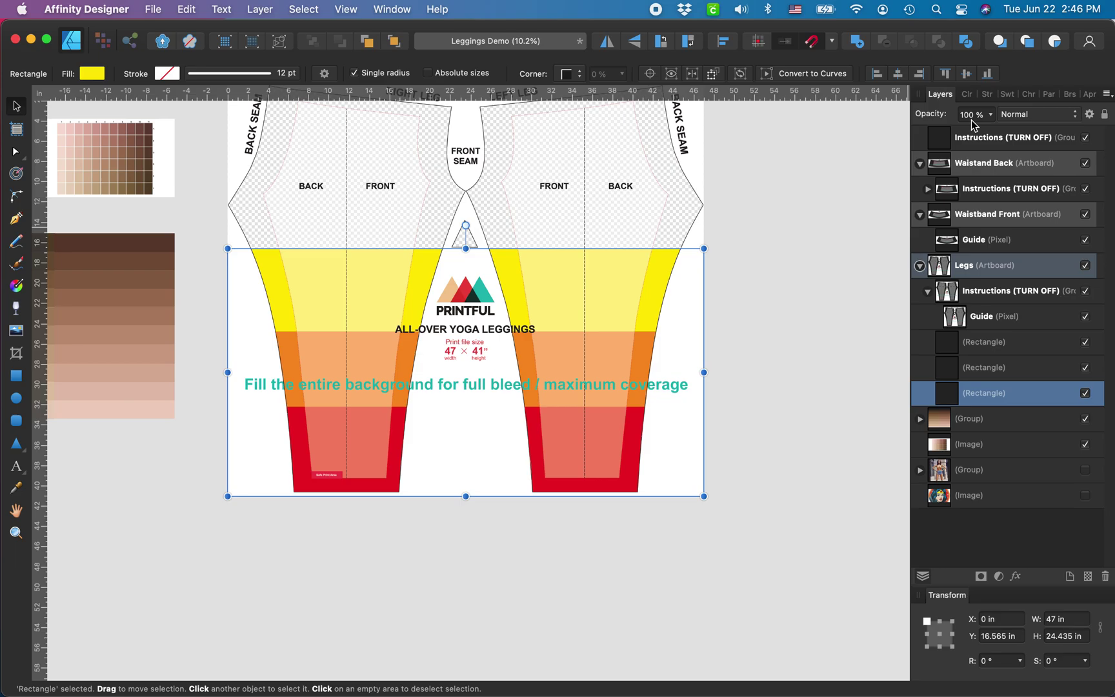
Align the yellow rectangle's top edge with the base of the small triangle, making it about 24.5 in high
{"action": "scroll", "coordinate": [476, 237], "scroll_direction": "up", "scroll_amount": 3}
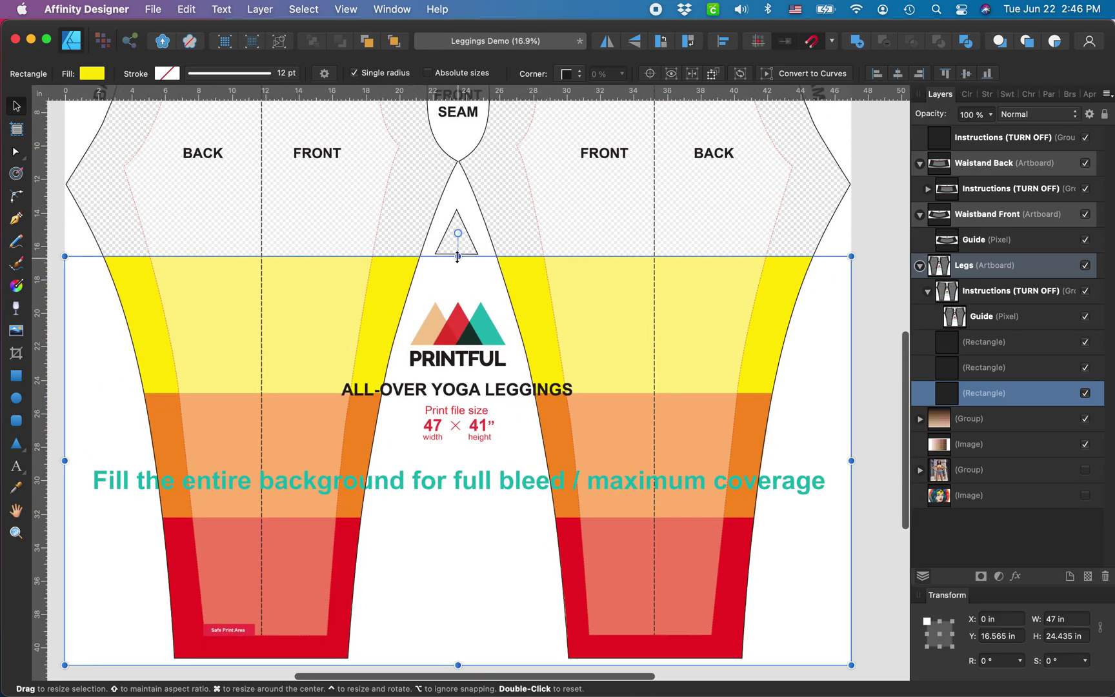
{"action": "left_click_drag", "start_coordinate": [457, 256], "coordinate": [459, 254]}
{"action": "scroll", "coordinate": [458, 253], "scroll_direction": "up", "scroll_amount": 4}
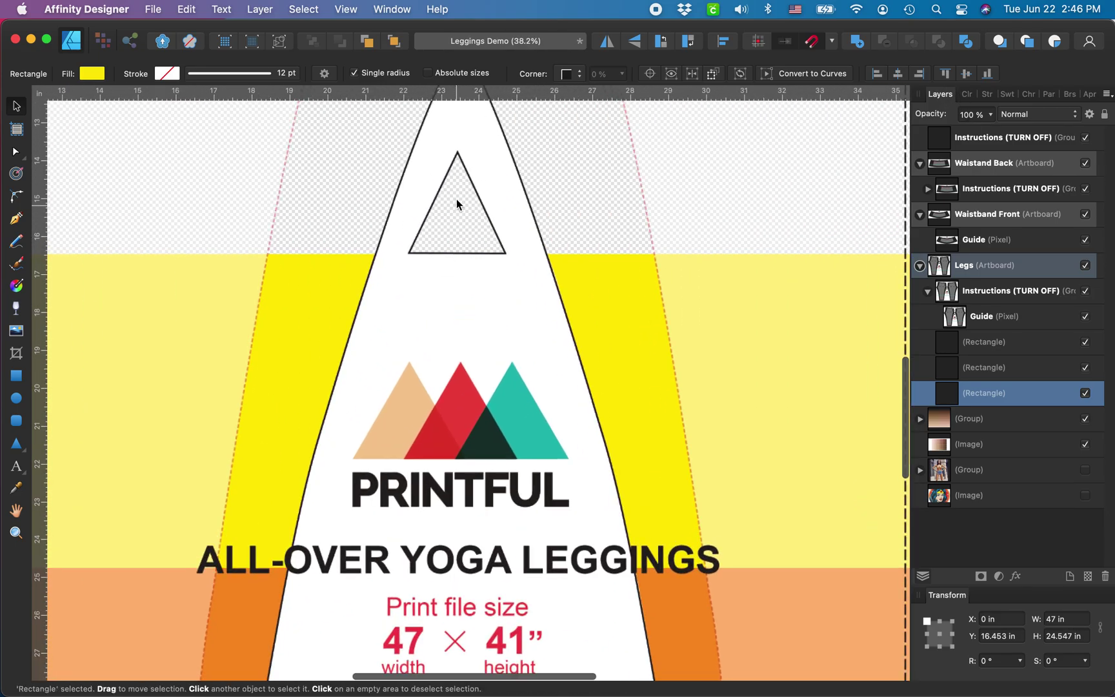
{"action": "scroll", "coordinate": [470, 228], "scroll_direction": "down", "scroll_amount": 4}
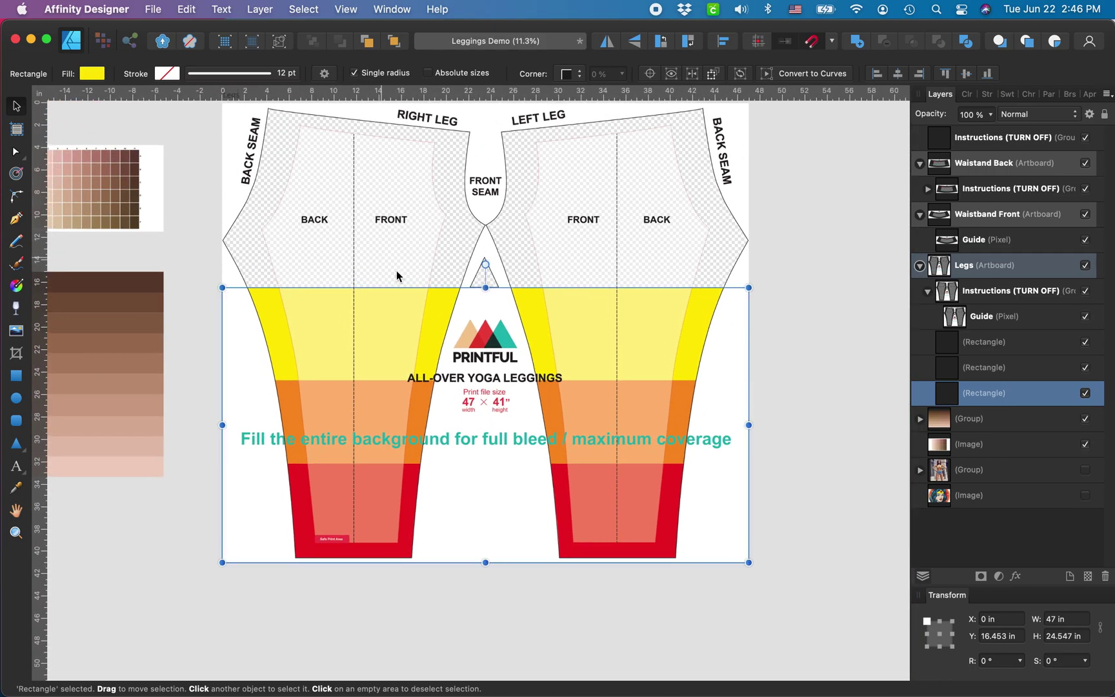
{"action": "scroll", "coordinate": [445, 317], "scroll_direction": "up", "scroll_amount": 3}
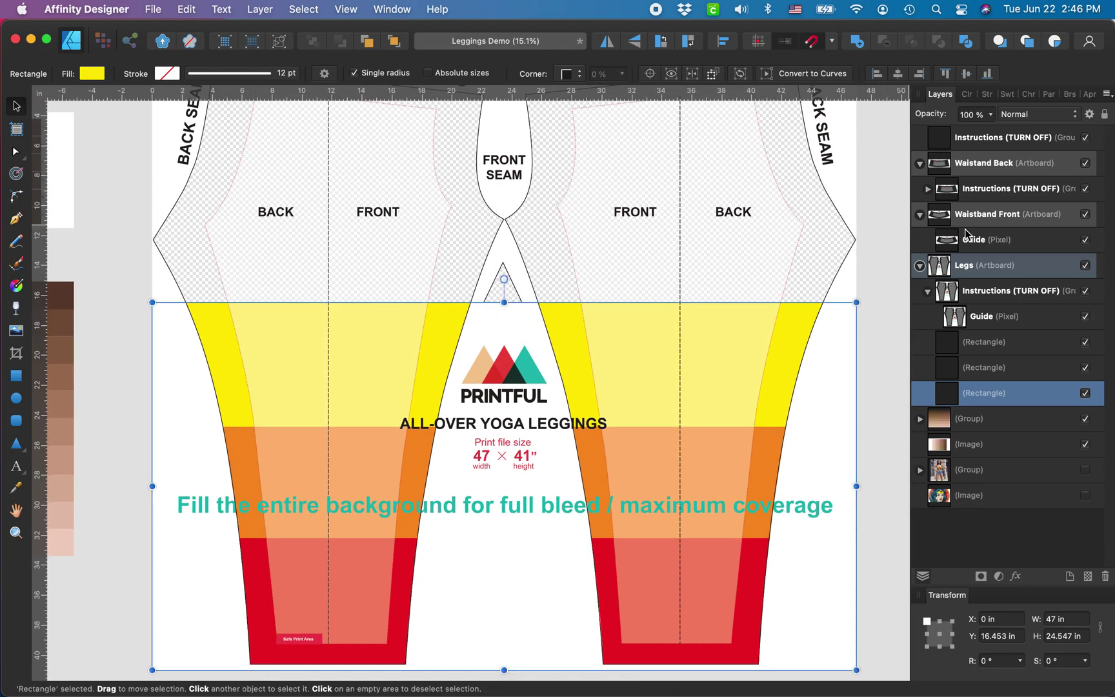
Duplicate the yellow rectangle in place and fill the lower copy green with hue 110
{"action": "key", "text": "super+j"}
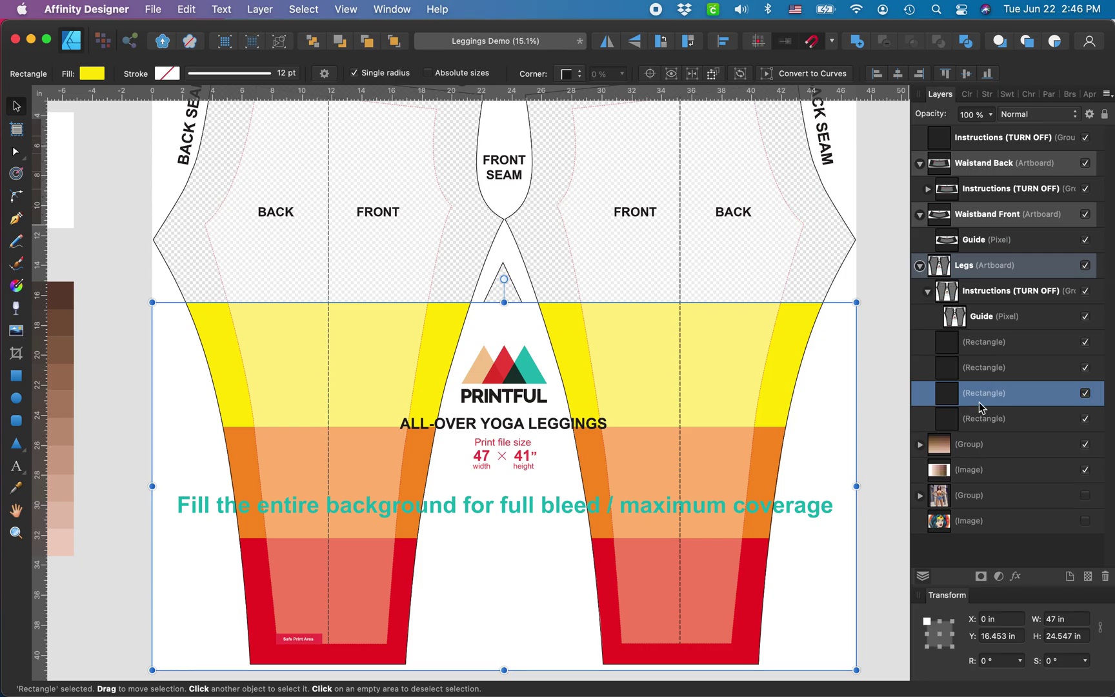
{"action": "left_click", "coordinate": [980, 419]}
{"action": "scroll", "coordinate": [652, 363], "scroll_direction": "up", "scroll_amount": 2}
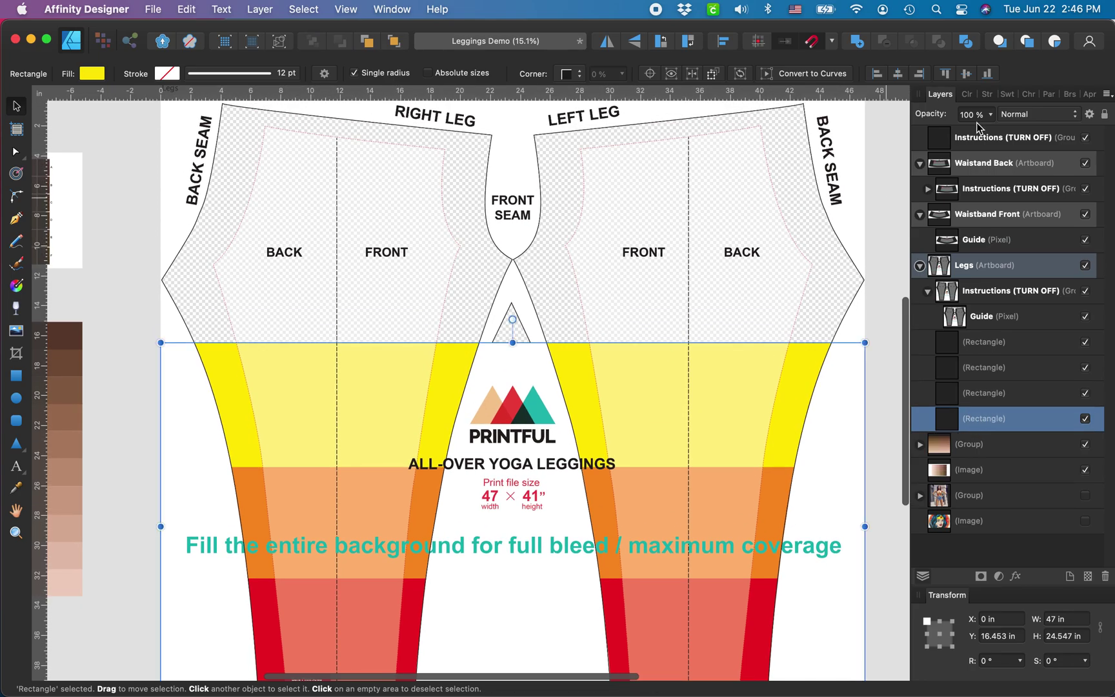
{"action": "left_click", "coordinate": [970, 93]}
{"action": "left_click_drag", "start_coordinate": [1013, 224], "coordinate": [1001, 226]}
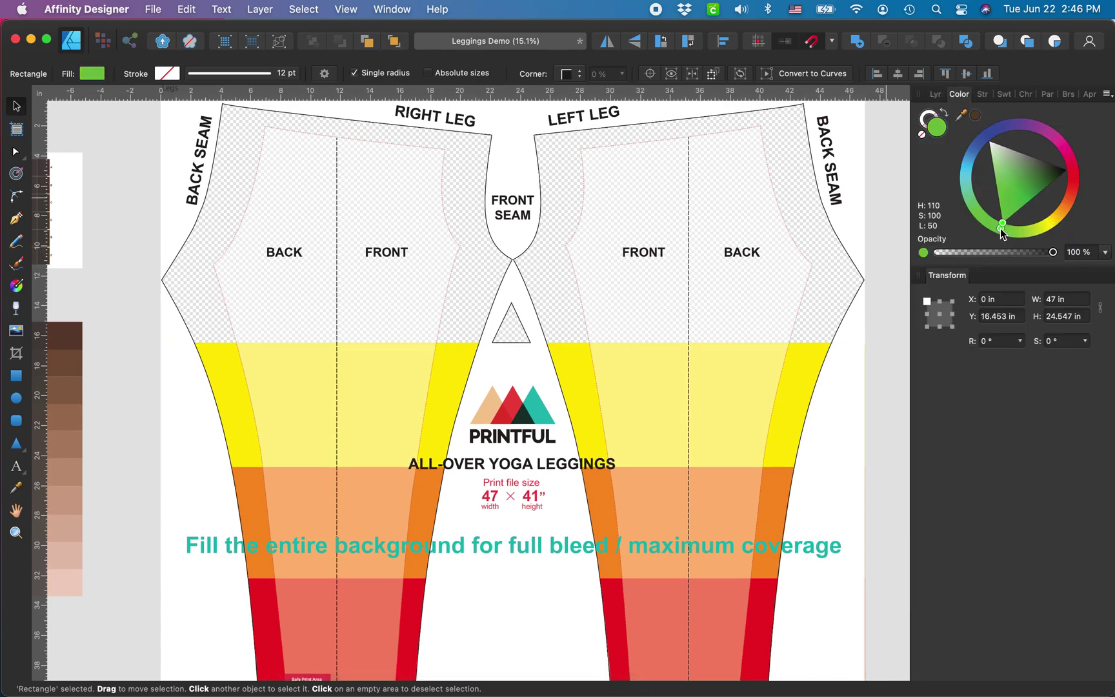
Extend the green rectangle's top edge exactly to the crotch point between the legs, about 30.1 in high
{"action": "left_click_drag", "start_coordinate": [514, 343], "coordinate": [513, 260]}
{"action": "scroll", "coordinate": [512, 260], "scroll_direction": "up", "scroll_amount": 3}
{"action": "scroll", "coordinate": [510, 264], "scroll_direction": "up", "scroll_amount": 3}
{"action": "left_click_drag", "start_coordinate": [527, 263], "coordinate": [526, 256]}
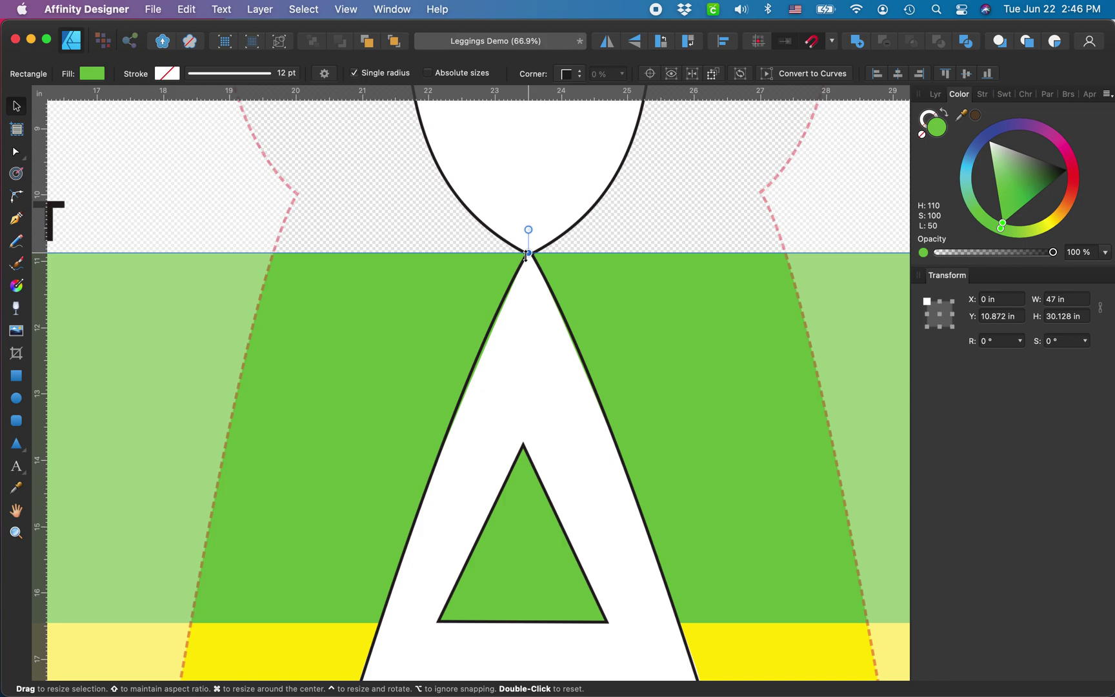
{"action": "scroll", "coordinate": [526, 257], "scroll_direction": "down", "scroll_amount": 10}
{"action": "scroll", "coordinate": [526, 256], "scroll_direction": "up", "scroll_amount": 2}
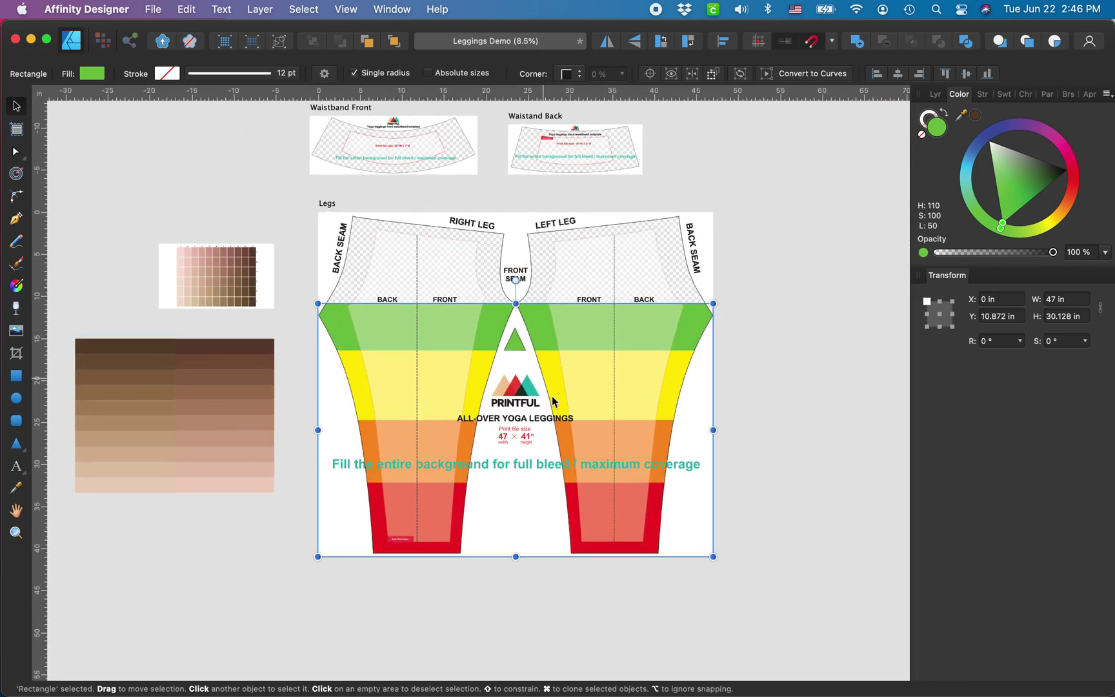
Duplicate the green rectangle, fill the lower copy light blue with hue 186, and extend it to the full 41 in artboard height
{"action": "left_click", "coordinate": [936, 95]}
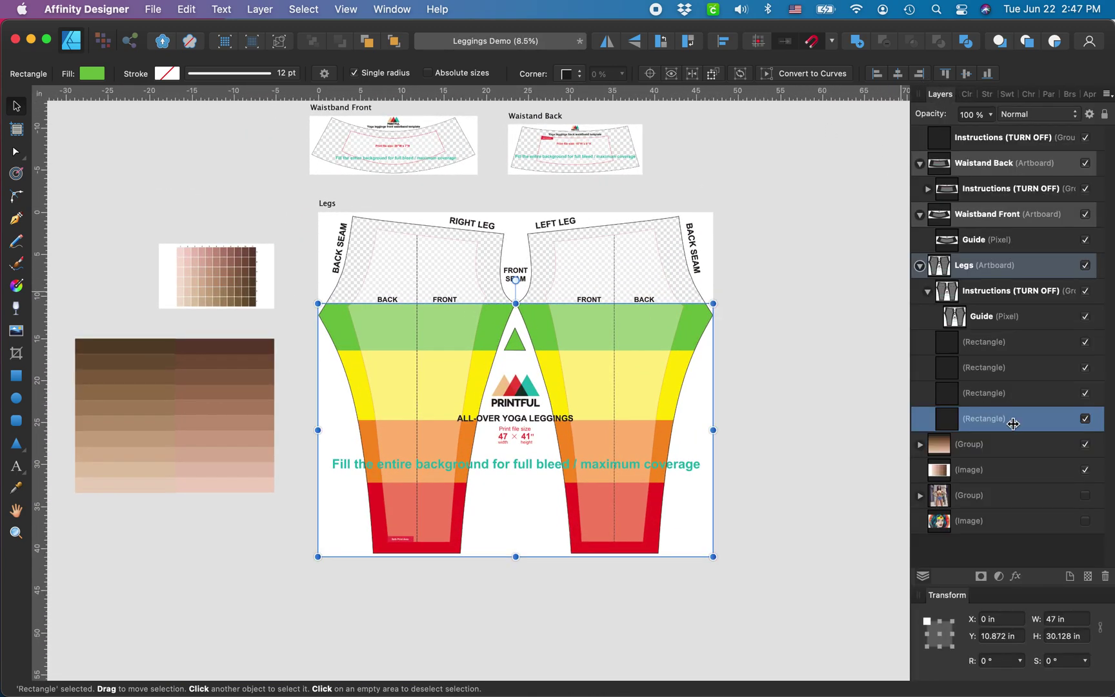
{"action": "left_click_drag", "start_coordinate": [994, 437], "coordinate": [968, 455]}
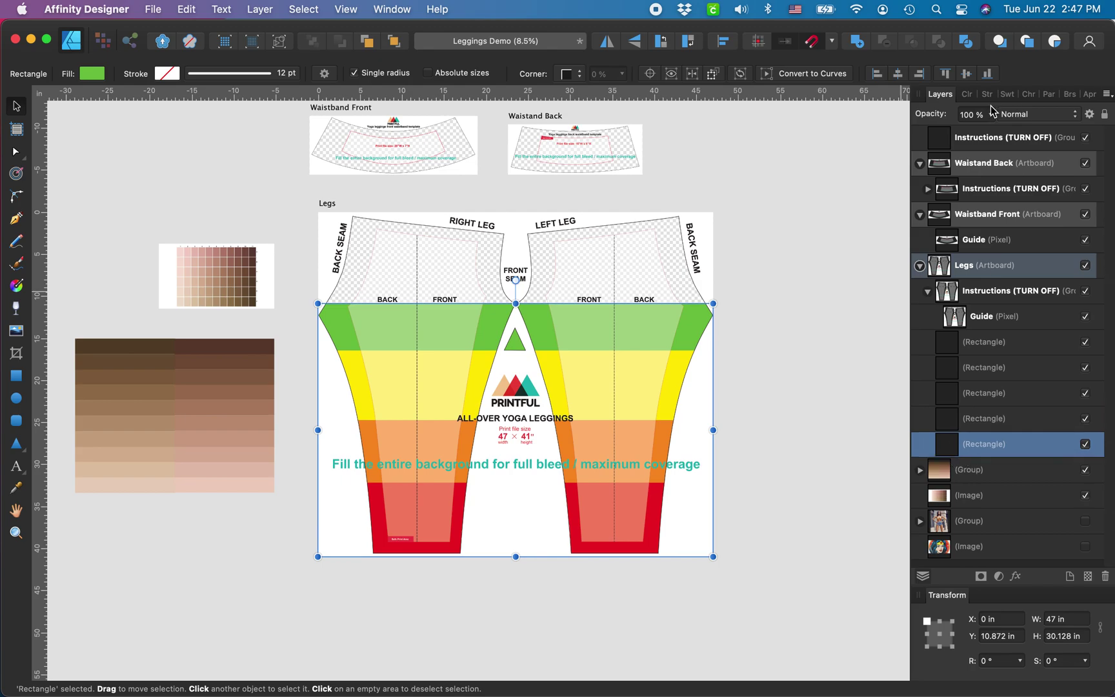
{"action": "left_click", "coordinate": [966, 95]}
{"action": "left_click_drag", "start_coordinate": [971, 205], "coordinate": [967, 173]}
{"action": "left_click_drag", "start_coordinate": [516, 303], "coordinate": [516, 212]}
{"action": "scroll", "coordinate": [473, 321], "scroll_direction": "up", "scroll_amount": 3}
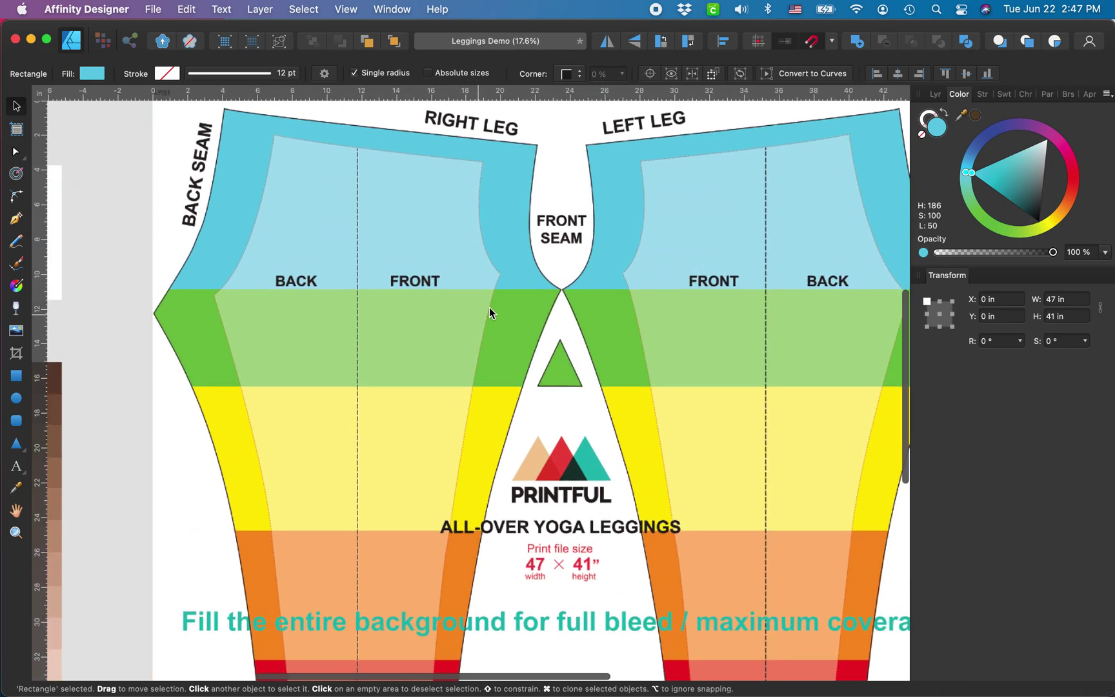
Lower the yellow rectangle's top edge to even out the stripes, making the rectangle about 23.3 in high
{"action": "left_click", "coordinate": [936, 94]}
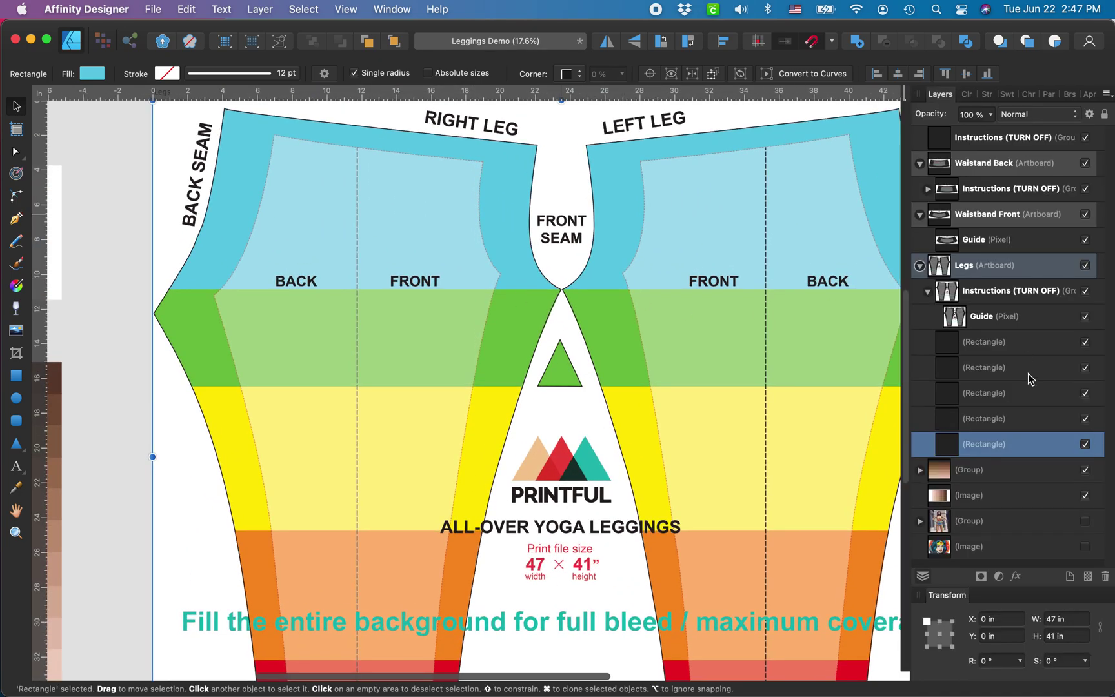
{"action": "left_click", "coordinate": [995, 419]}
{"action": "left_click", "coordinate": [1001, 396]}
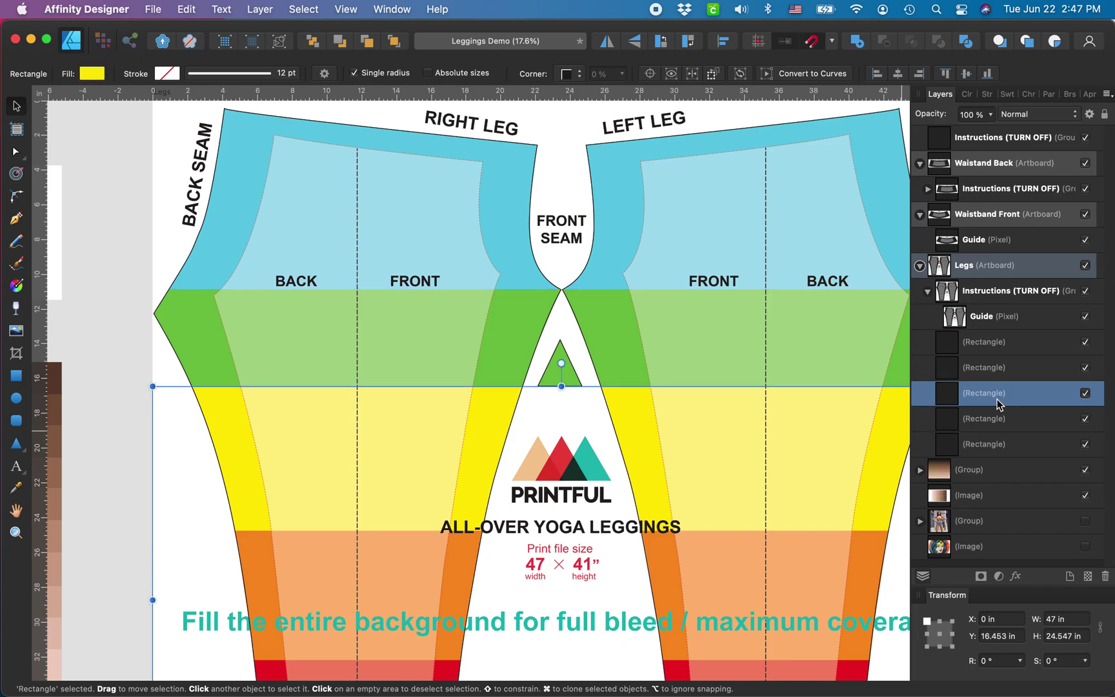
{"action": "left_click_drag", "start_coordinate": [561, 386], "coordinate": [562, 408]}
{"action": "scroll", "coordinate": [563, 411], "scroll_direction": "down", "scroll_amount": 3}
{"action": "scroll", "coordinate": [563, 411], "scroll_direction": "right", "scroll_amount": 2}
{"action": "scroll", "coordinate": [563, 410], "scroll_direction": "down", "scroll_amount": 6}
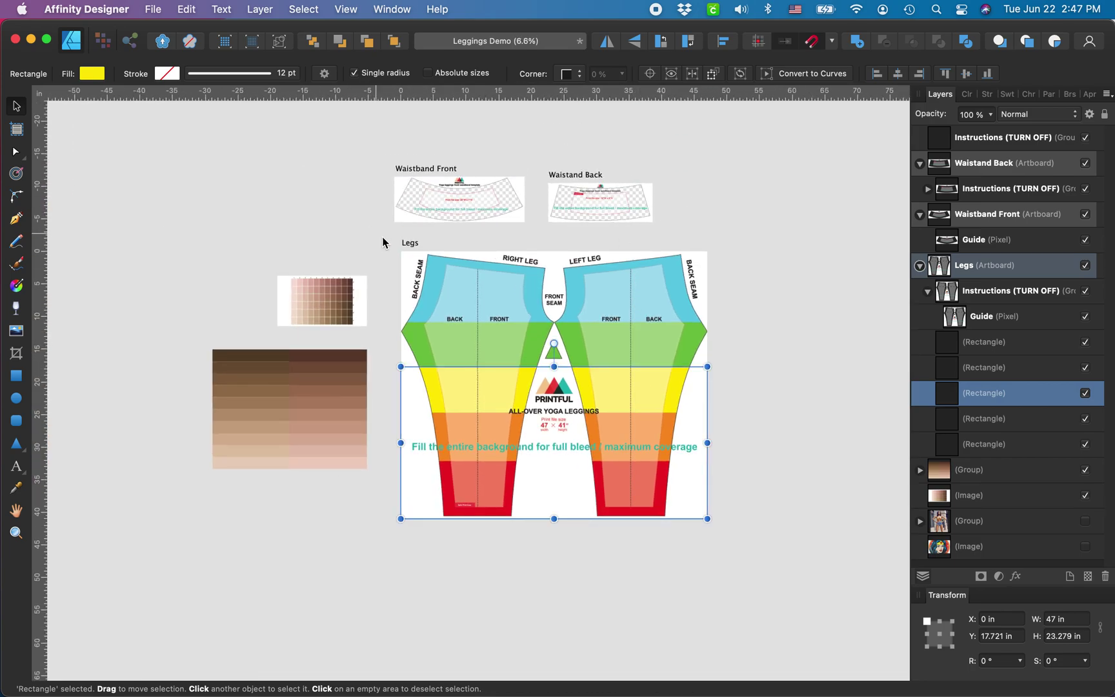
Review the striped Legs artboard and hide its Instructions (TURN OFF) group
{"action": "left_click", "coordinate": [411, 241]}
{"action": "scroll", "coordinate": [517, 316], "scroll_direction": "up", "scroll_amount": 3}
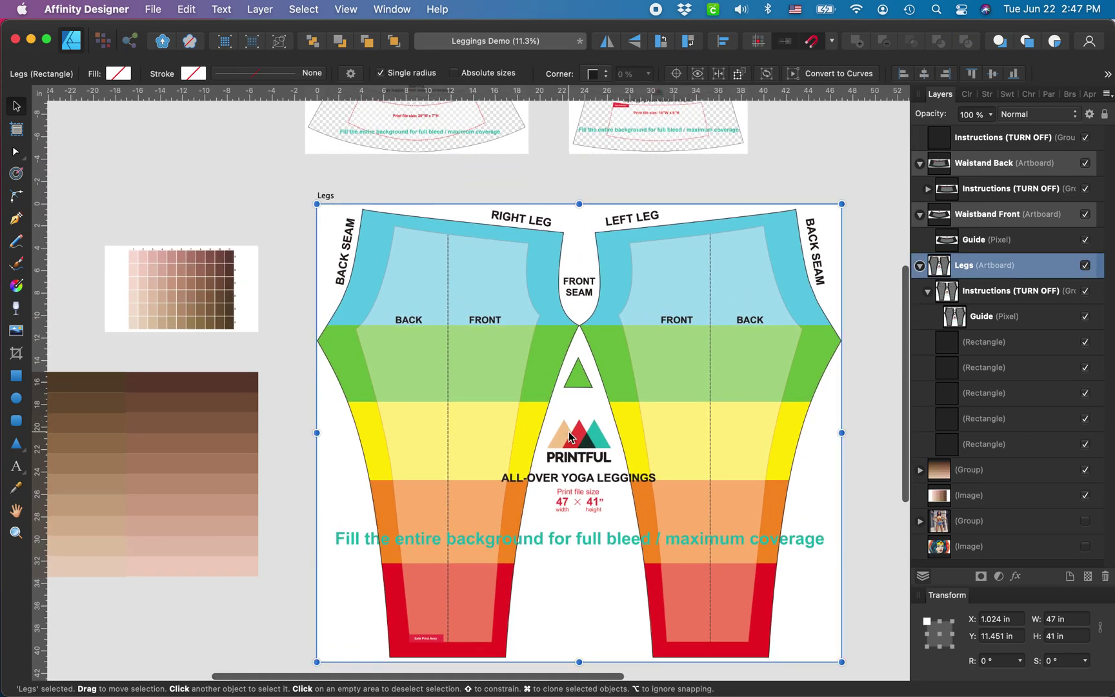
{"action": "scroll", "coordinate": [570, 549], "scroll_direction": "right", "scroll_amount": 1}
{"action": "scroll", "coordinate": [569, 543], "scroll_direction": "down", "scroll_amount": 2}
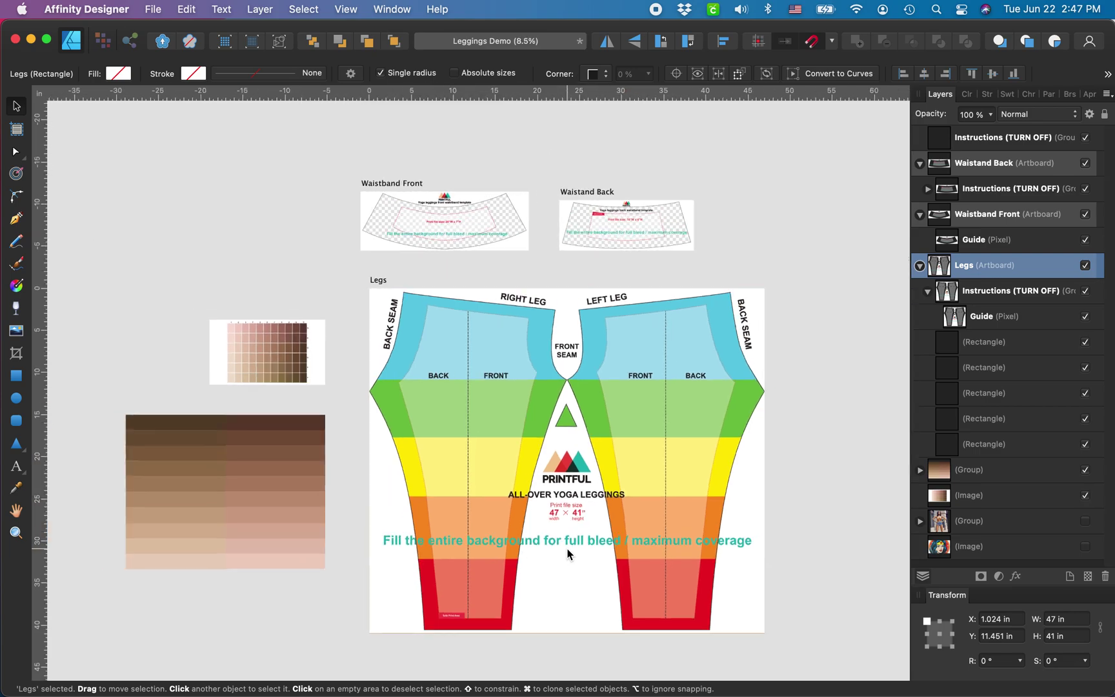
{"action": "scroll", "coordinate": [503, 387], "scroll_direction": "down", "scroll_amount": 3}
{"action": "scroll", "coordinate": [504, 388], "scroll_direction": "right", "scroll_amount": 3}
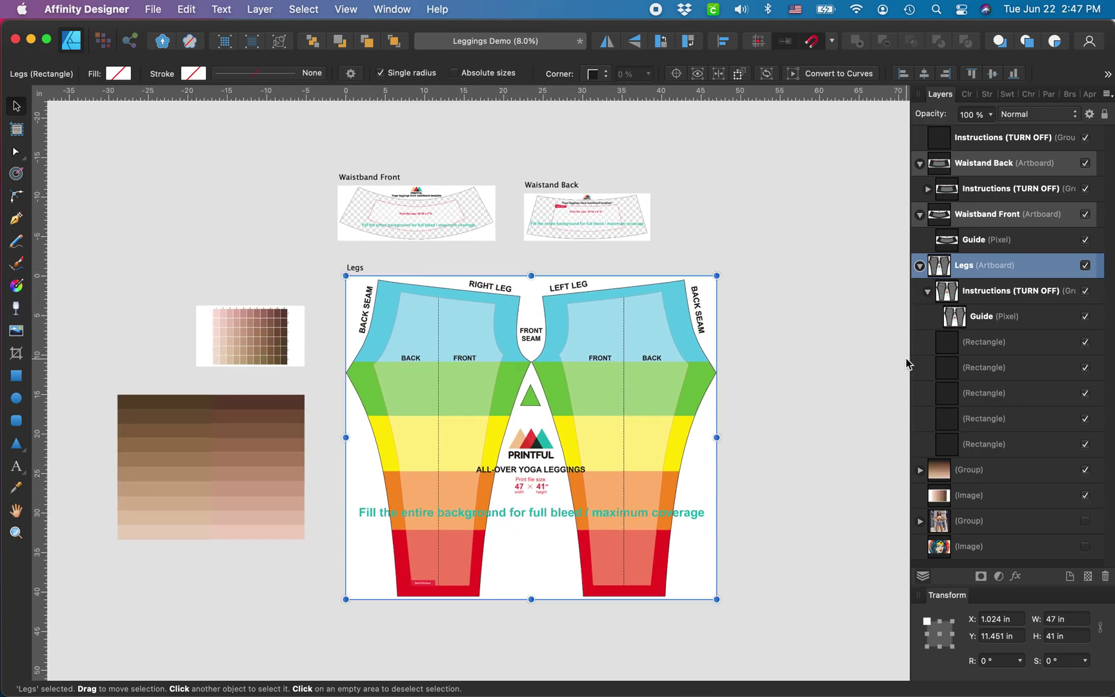
{"action": "left_click", "coordinate": [1066, 291]}
{"action": "left_click", "coordinate": [1086, 291]}
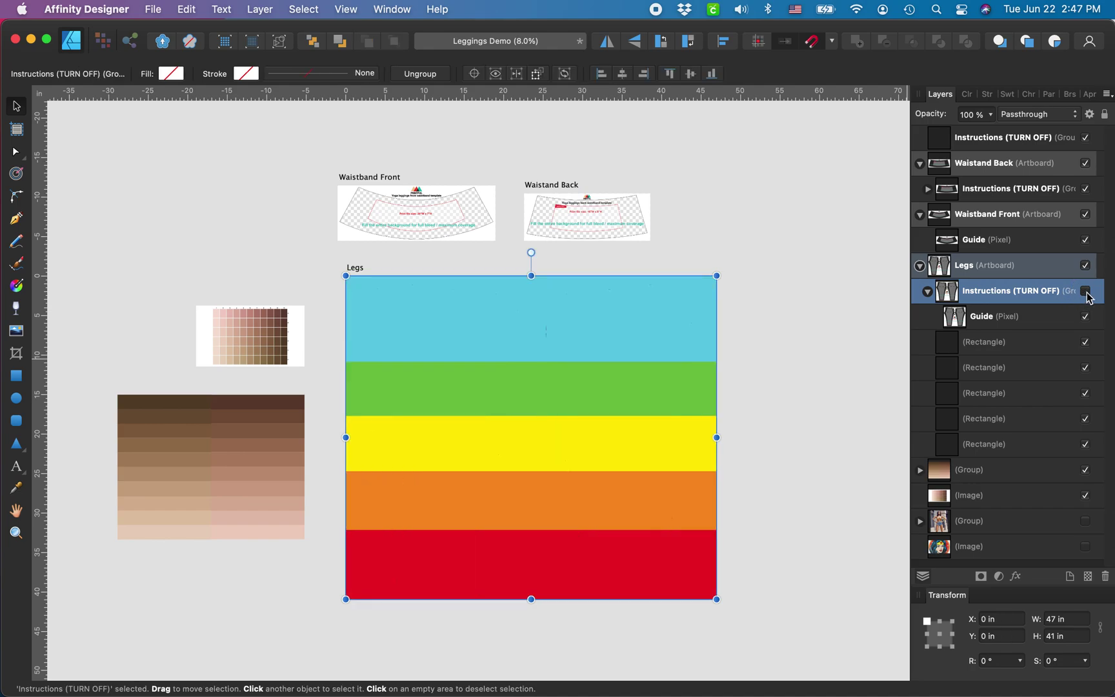
Select the Legs artboard, open the export settings and choose the PNG format
{"action": "left_click", "coordinate": [362, 267]}
{"action": "left_click", "coordinate": [153, 9]}
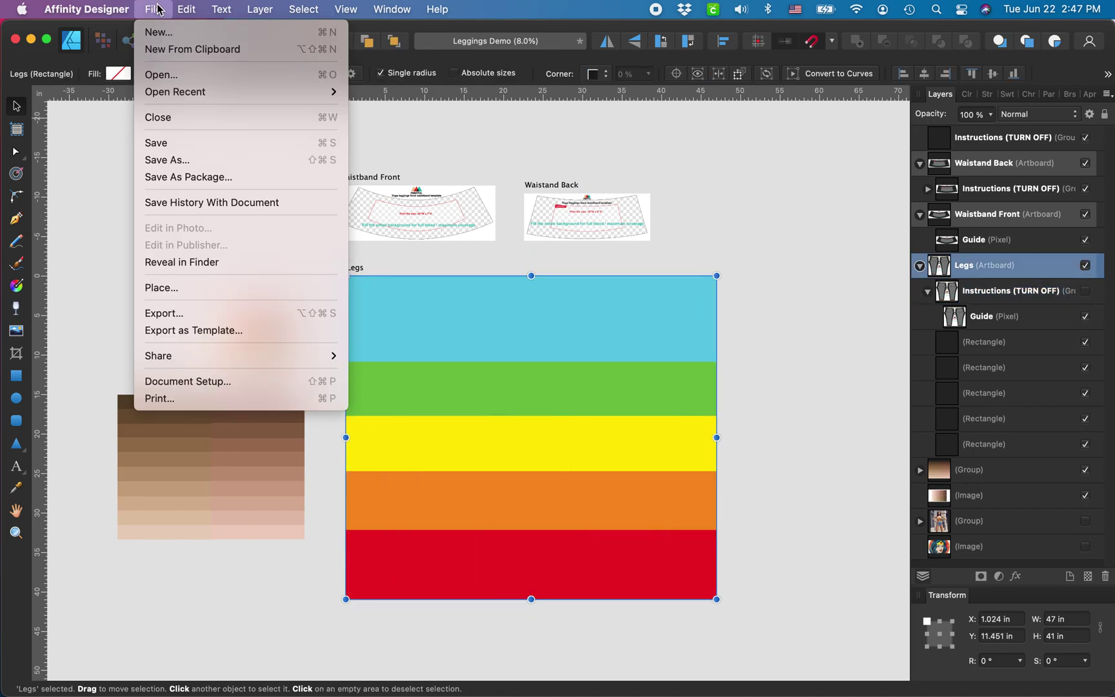
{"action": "left_click", "coordinate": [211, 314]}
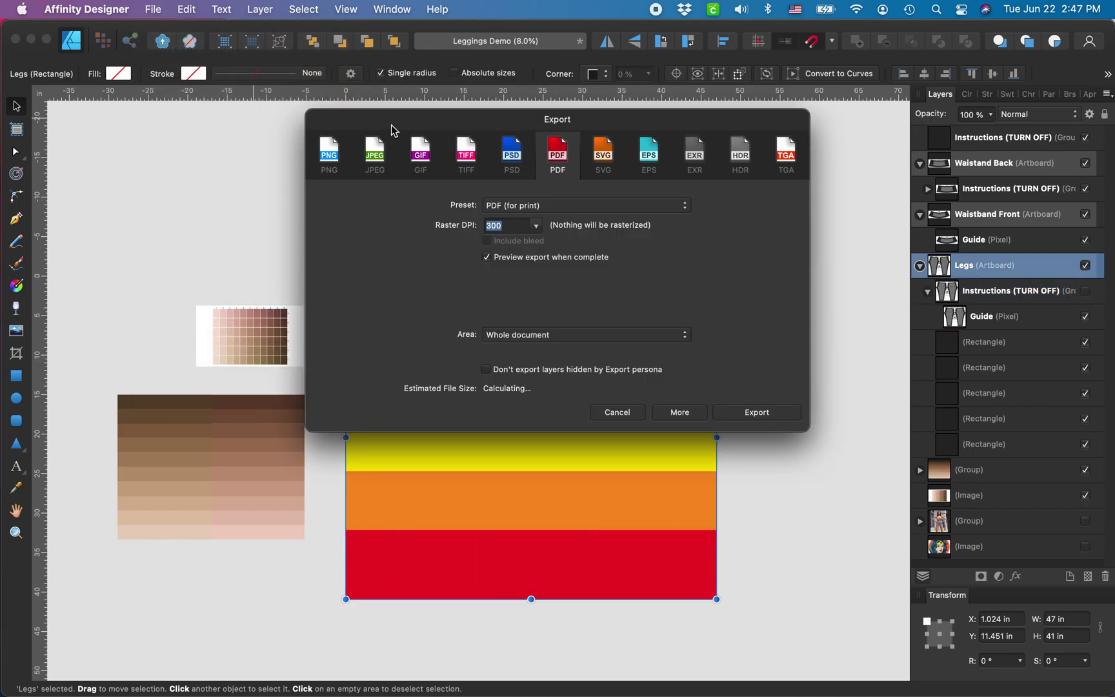
{"action": "left_click", "coordinate": [331, 158]}
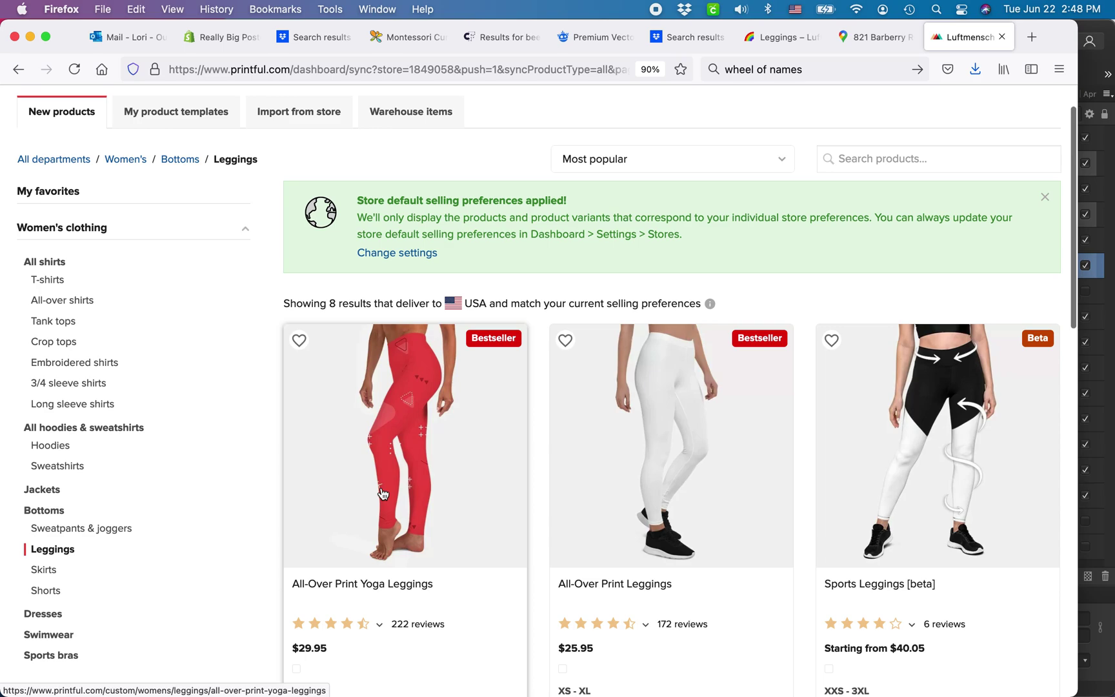
Open the All-Over Print Yoga Leggings product for design and bring up the store's file library for its Legs area
{"action": "scroll", "coordinate": [381, 494], "scroll_direction": "down", "scroll_amount": 1}
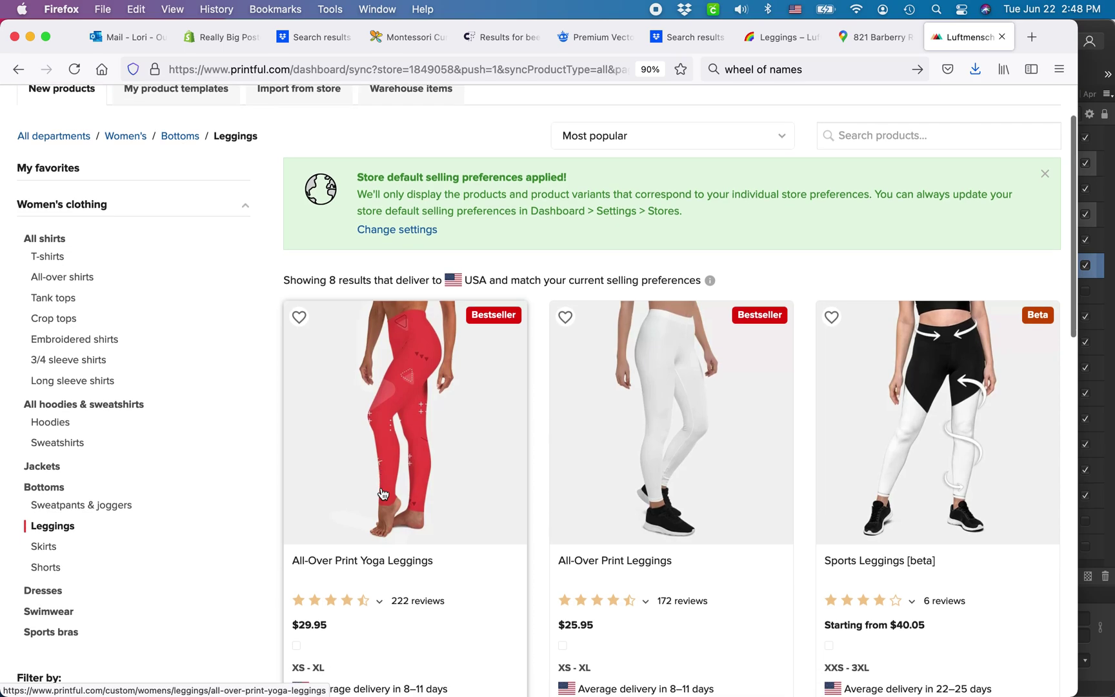
{"action": "left_click", "coordinate": [374, 454]}
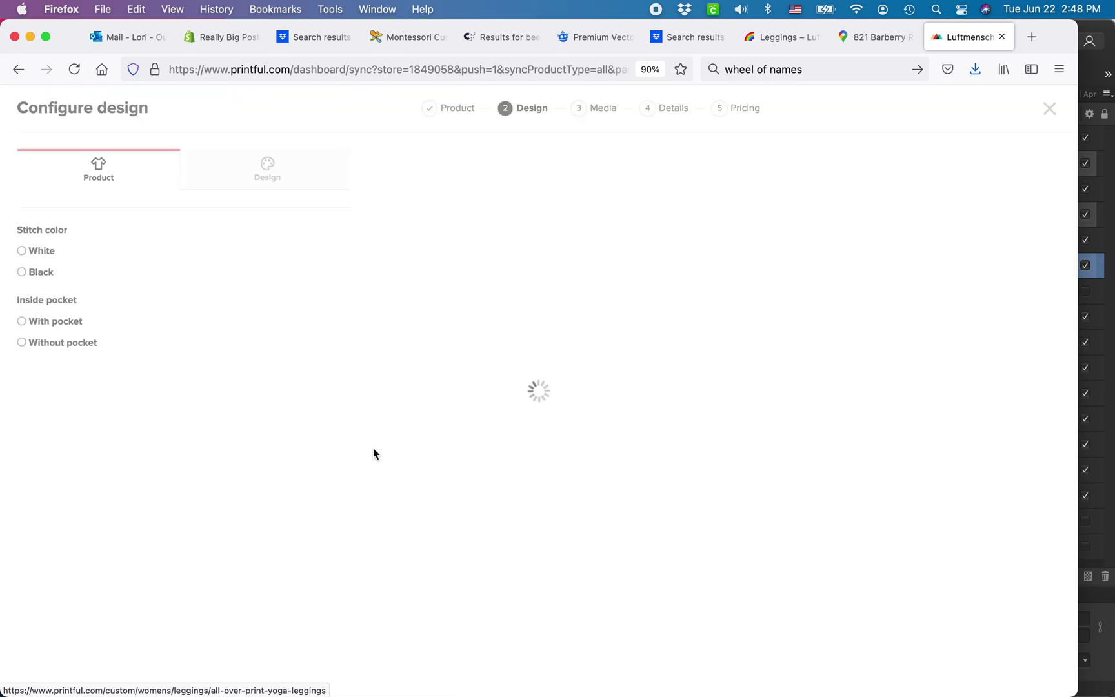
{"action": "scroll", "coordinate": [546, 445], "scroll_direction": "down", "scroll_amount": 1}
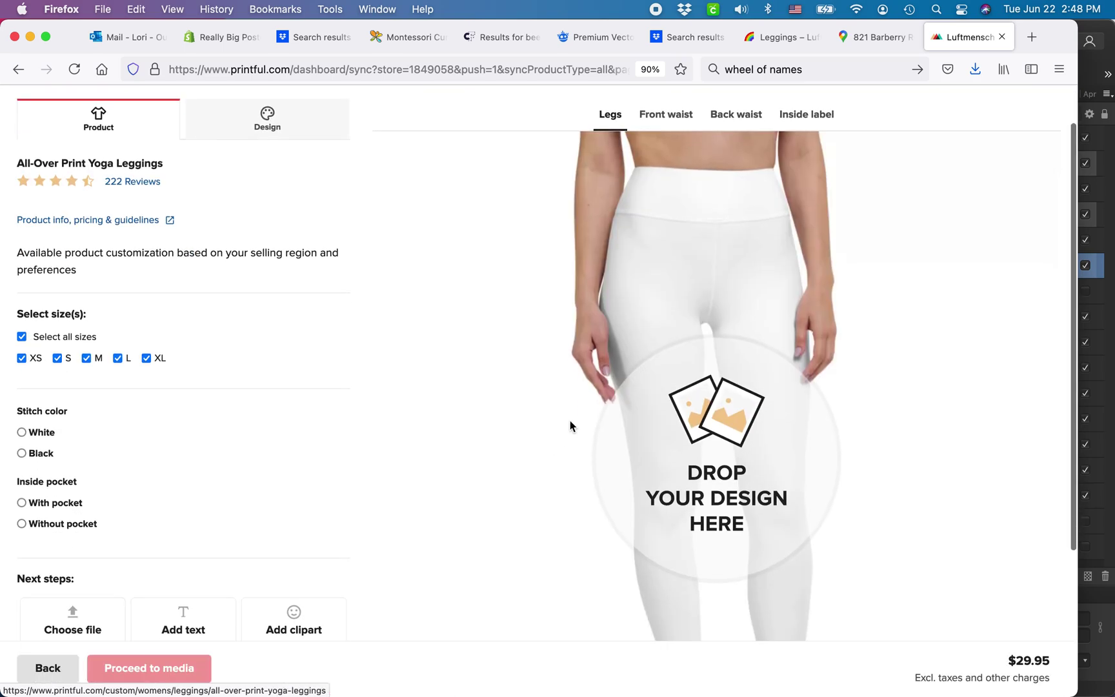
{"action": "left_click", "coordinate": [762, 449]}
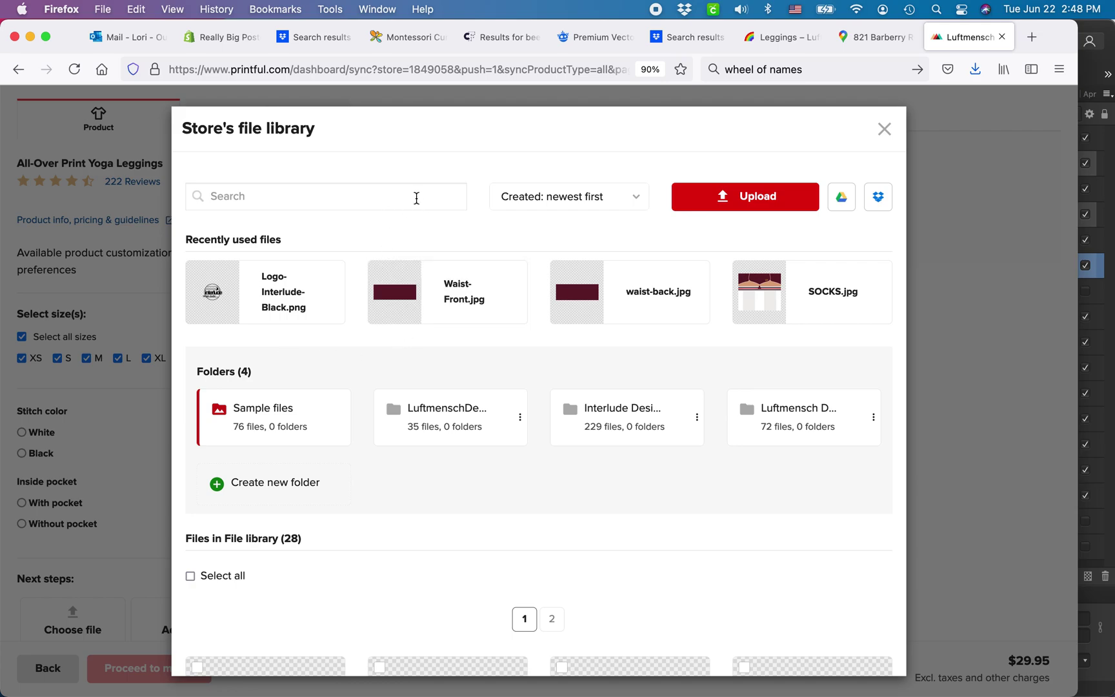
Upload leggings guide.png from the Desktop to the file library and place it on the Legs print area
{"action": "left_click", "coordinate": [759, 207]}
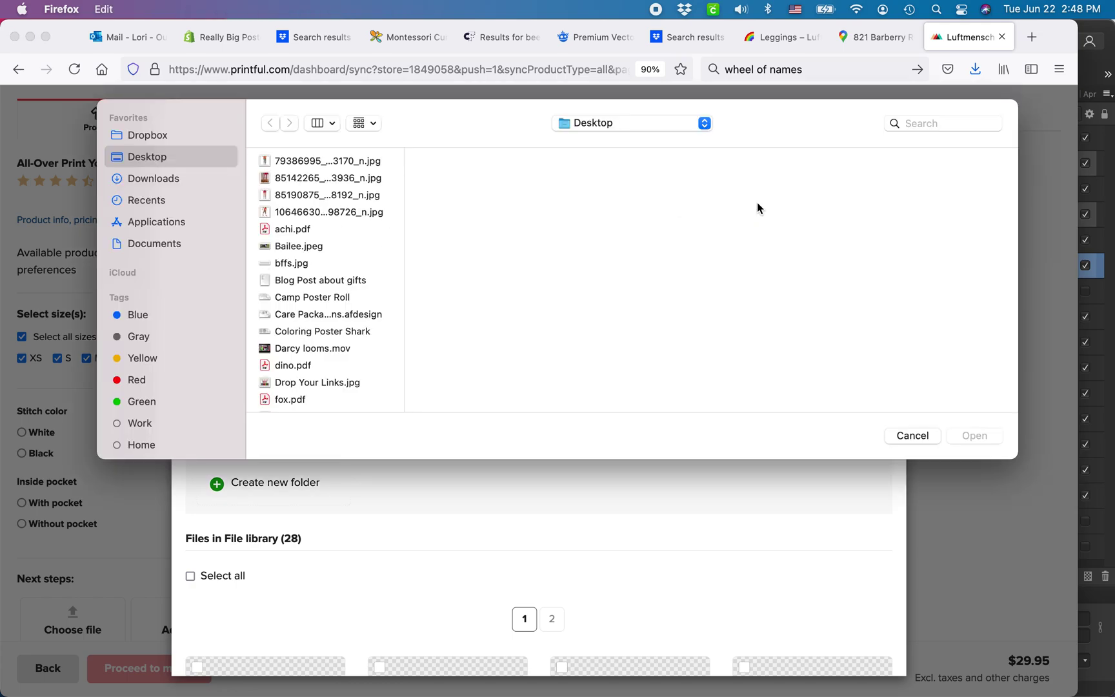
{"action": "scroll", "coordinate": [321, 300], "scroll_direction": "down", "scroll_amount": 15}
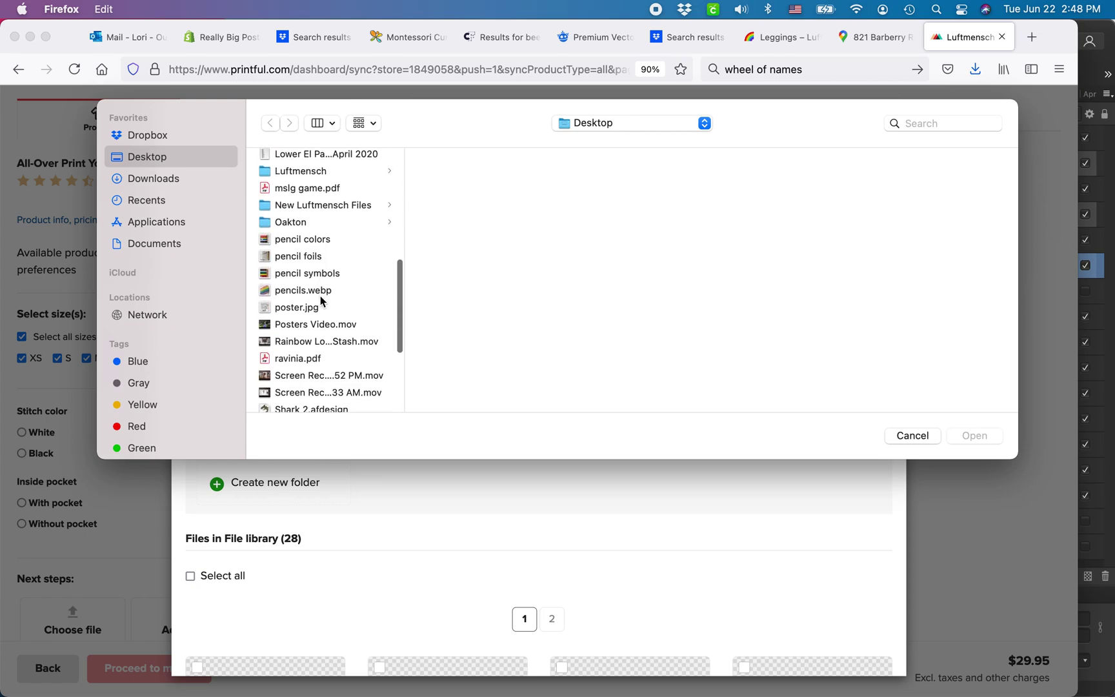
{"action": "scroll", "coordinate": [320, 300], "scroll_direction": "up", "scroll_amount": 15}
{"action": "scroll", "coordinate": [287, 296], "scroll_direction": "down", "scroll_amount": 10}
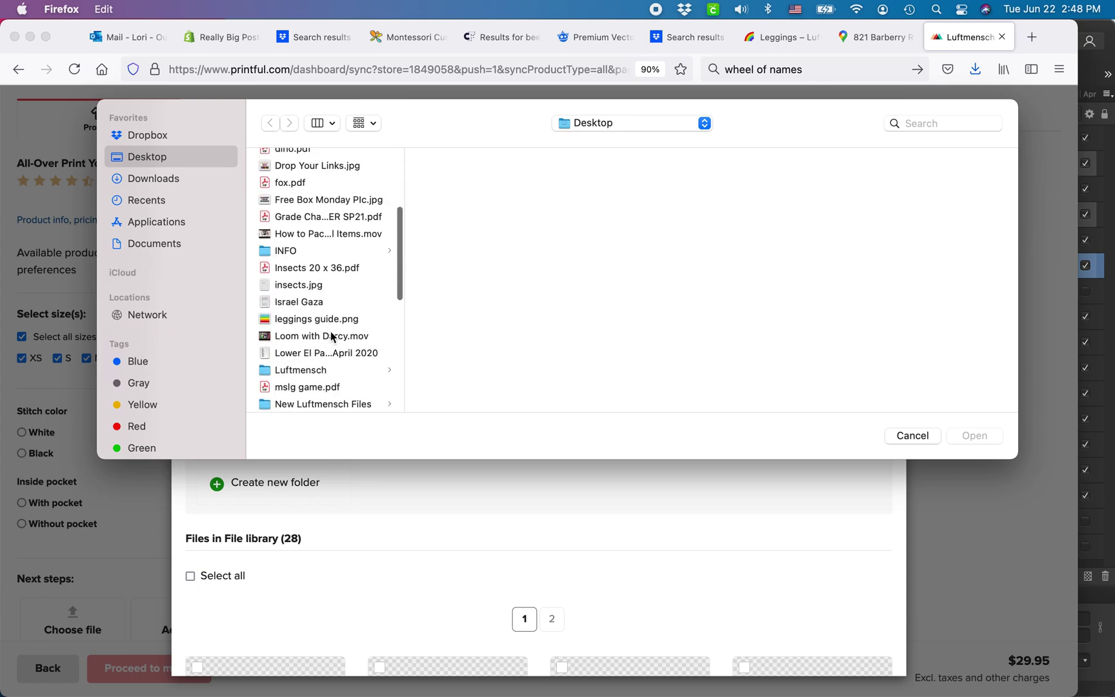
{"action": "scroll", "coordinate": [331, 336], "scroll_direction": "up", "scroll_amount": 2}
{"action": "left_click", "coordinate": [320, 252]}
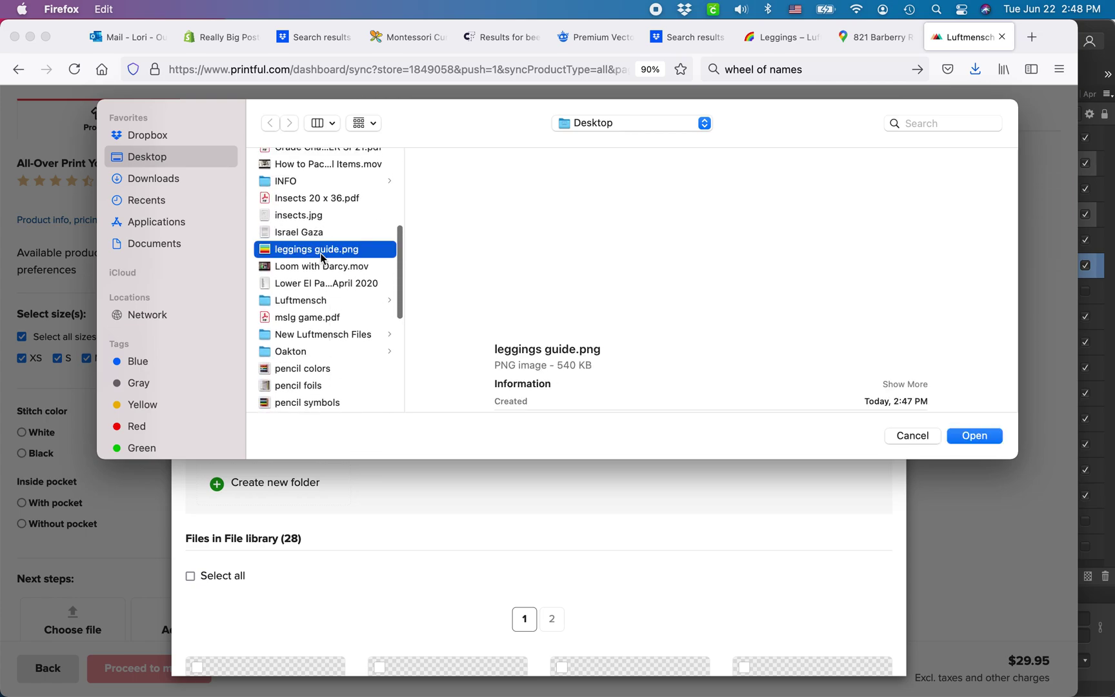
{"action": "left_click", "coordinate": [978, 437]}
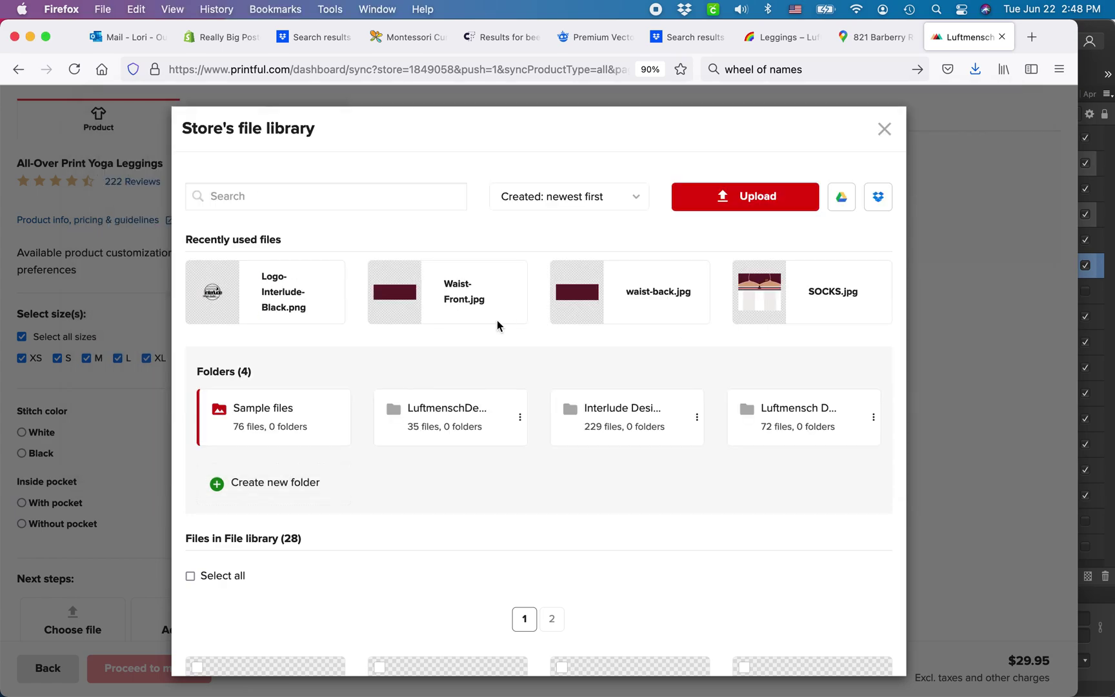
{"action": "mouse_move", "coordinate": [232, 310]}
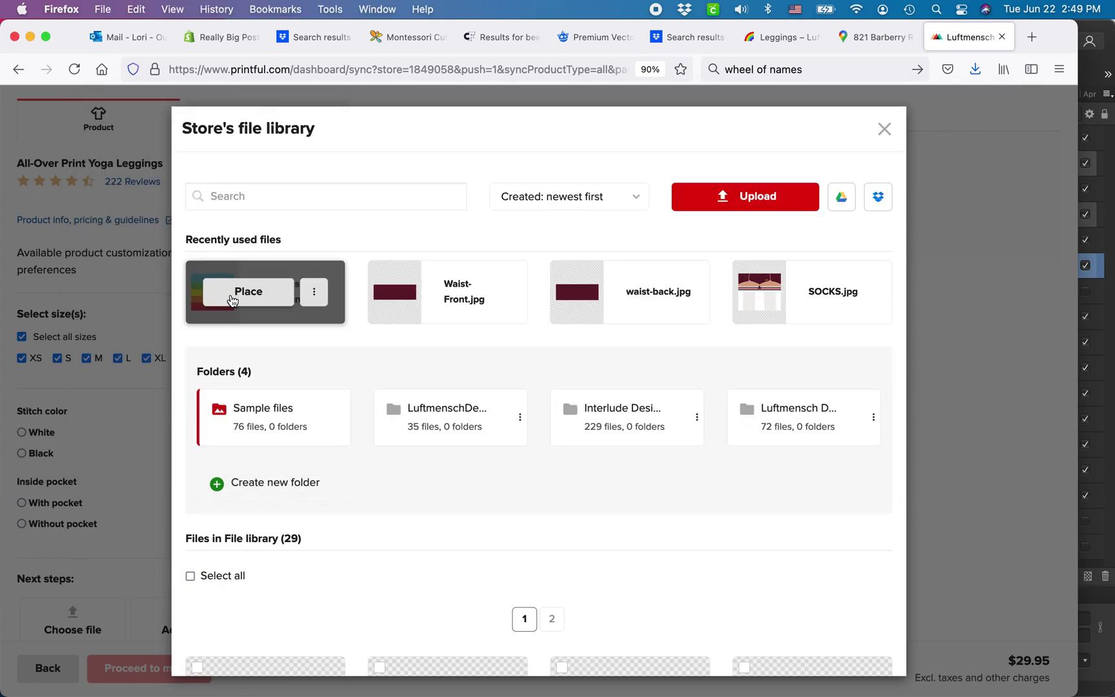
{"action": "left_click", "coordinate": [233, 300]}
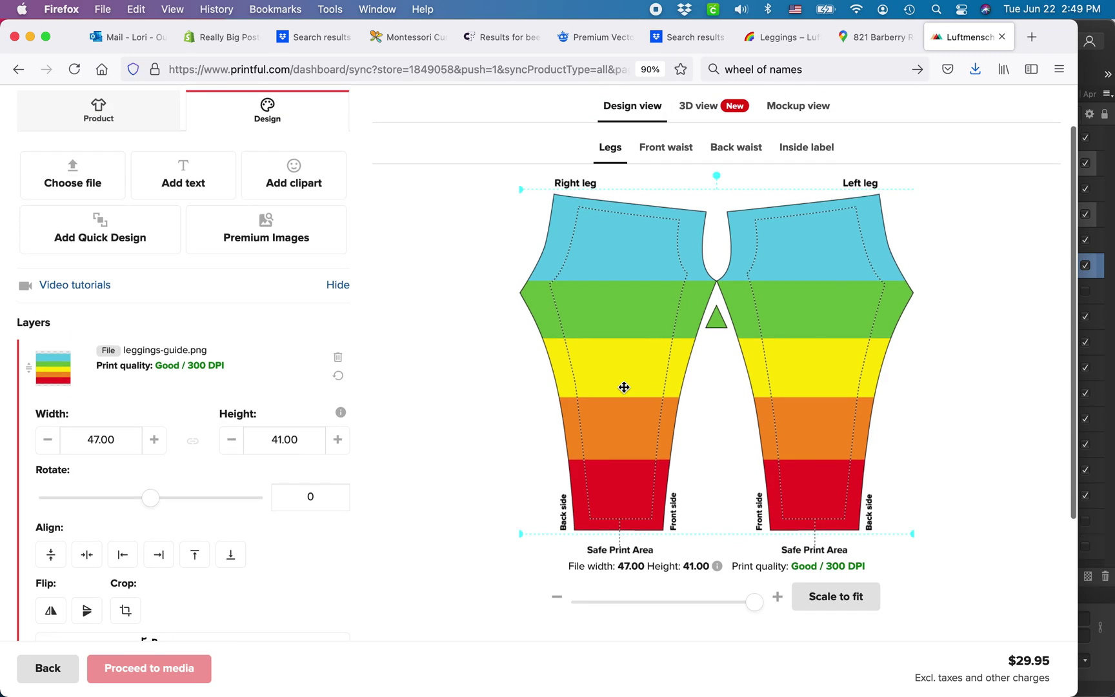
Set the product's stitch color to White and its inside pocket option to Without pocket
{"action": "left_click", "coordinate": [88, 135]}
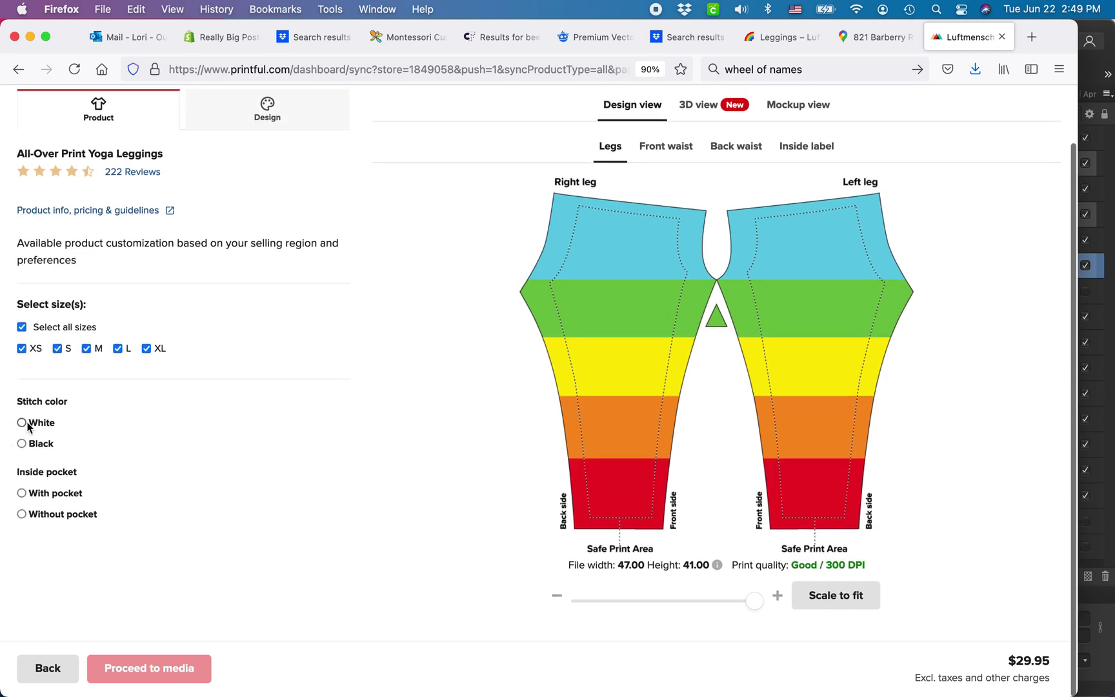
{"action": "left_click", "coordinate": [22, 495]}
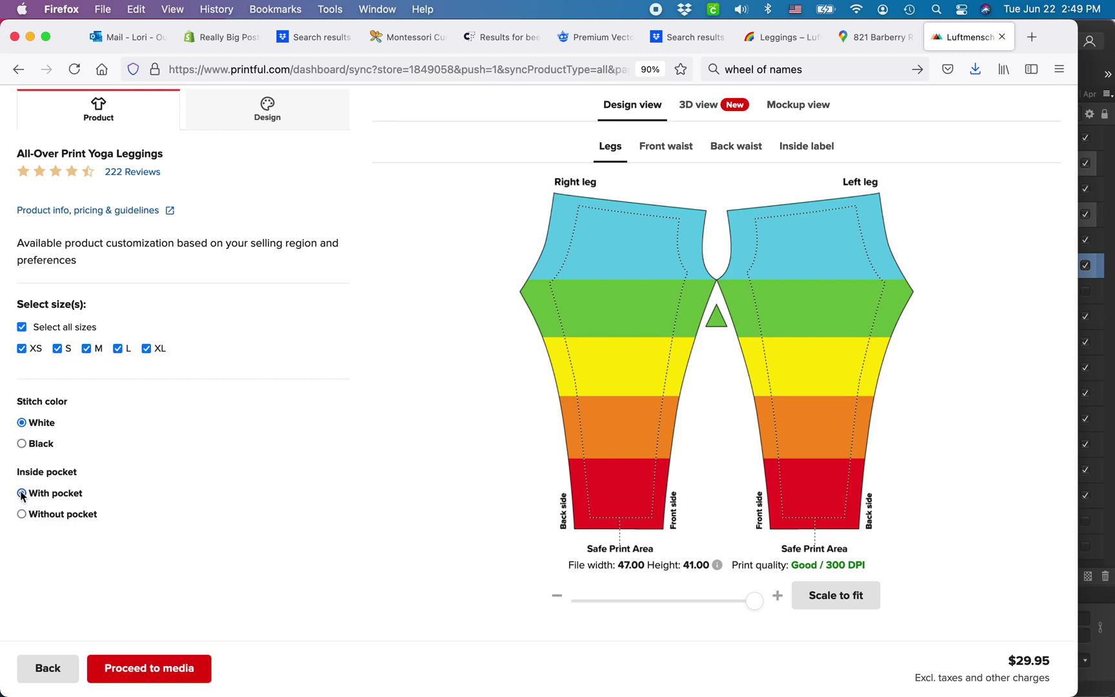
{"action": "scroll", "coordinate": [511, 131], "scroll_direction": "up", "scroll_amount": 2}
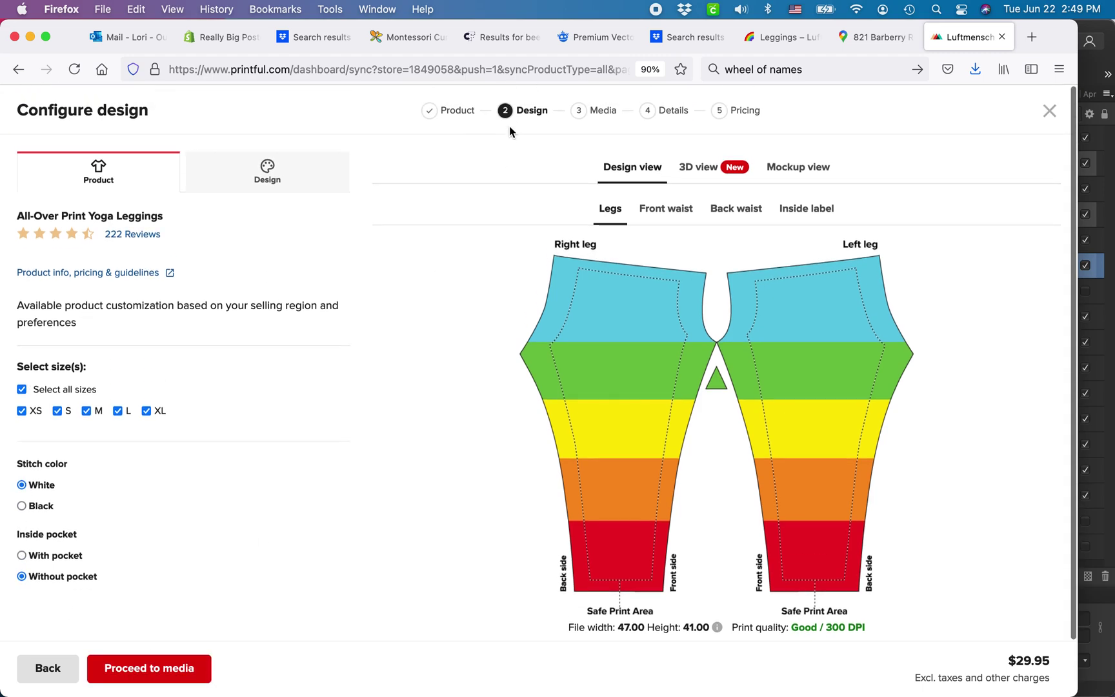
Show the leggings in the mockup view and copy the large front mockup image
{"action": "left_click", "coordinate": [794, 166]}
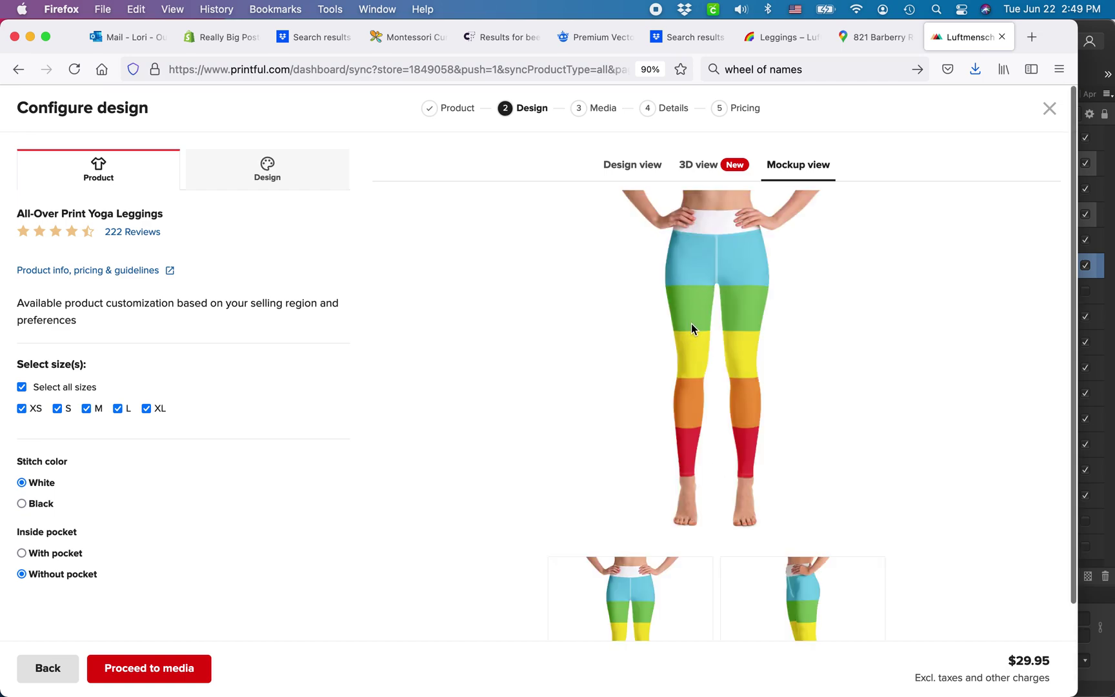
{"action": "right_click", "coordinate": [692, 324]}
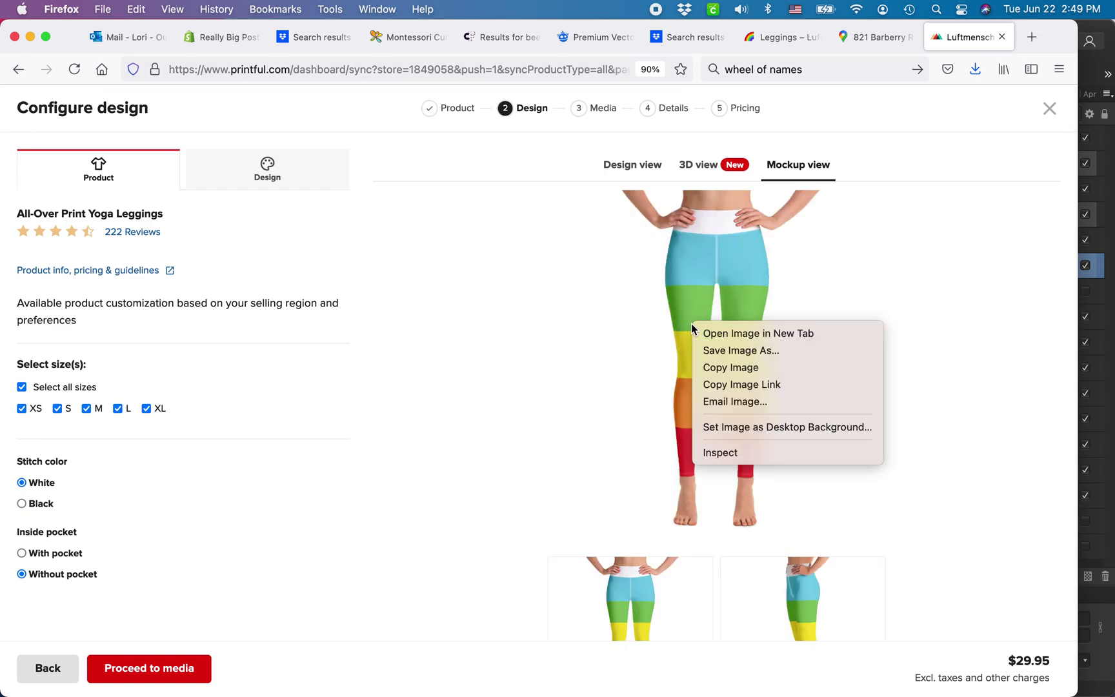
{"action": "left_click", "coordinate": [716, 366]}
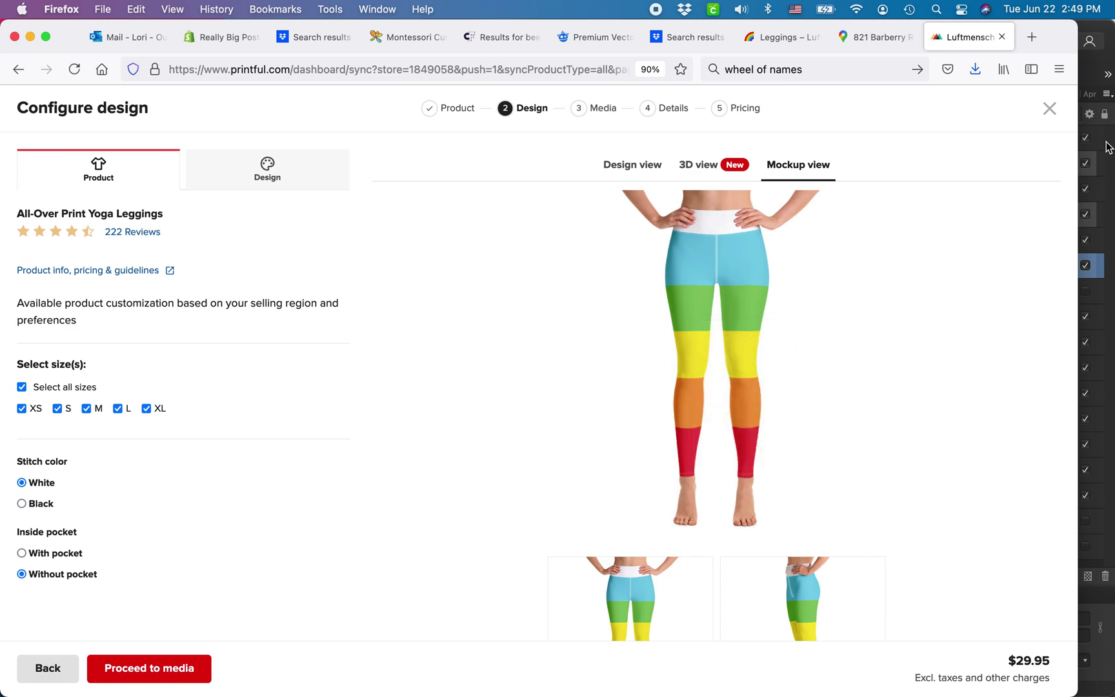
{"action": "right_click", "coordinate": [701, 321]}
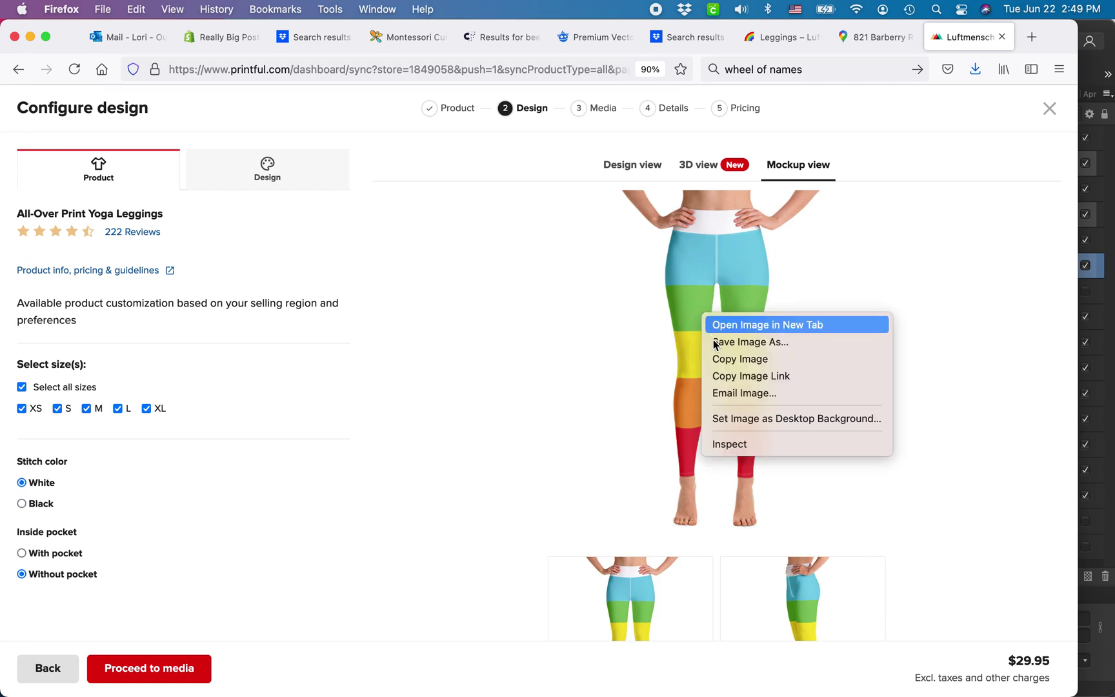
{"action": "left_click", "coordinate": [717, 363]}
Switch to Affinity Designer, paste the mockup into Leggings Demo and place it beside the Legs artboard, level with its upper edge
{"action": "left_click", "coordinate": [1088, 56]}
{"action": "key", "text": "super+v"}
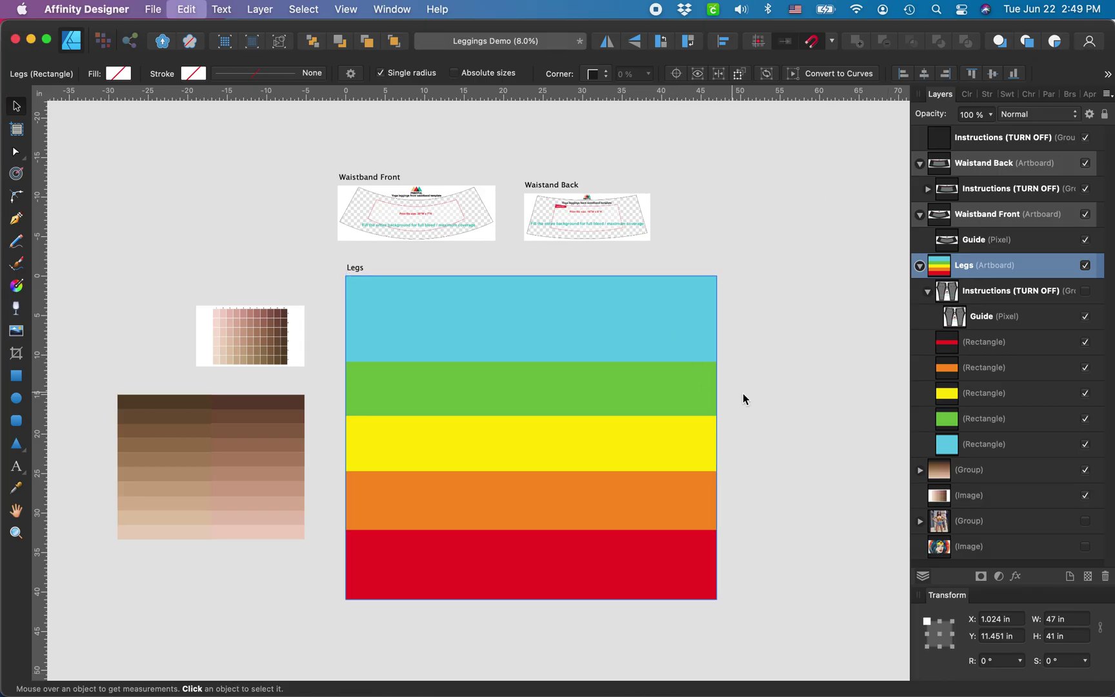
{"action": "left_click_drag", "start_coordinate": [479, 367], "coordinate": [721, 111]}
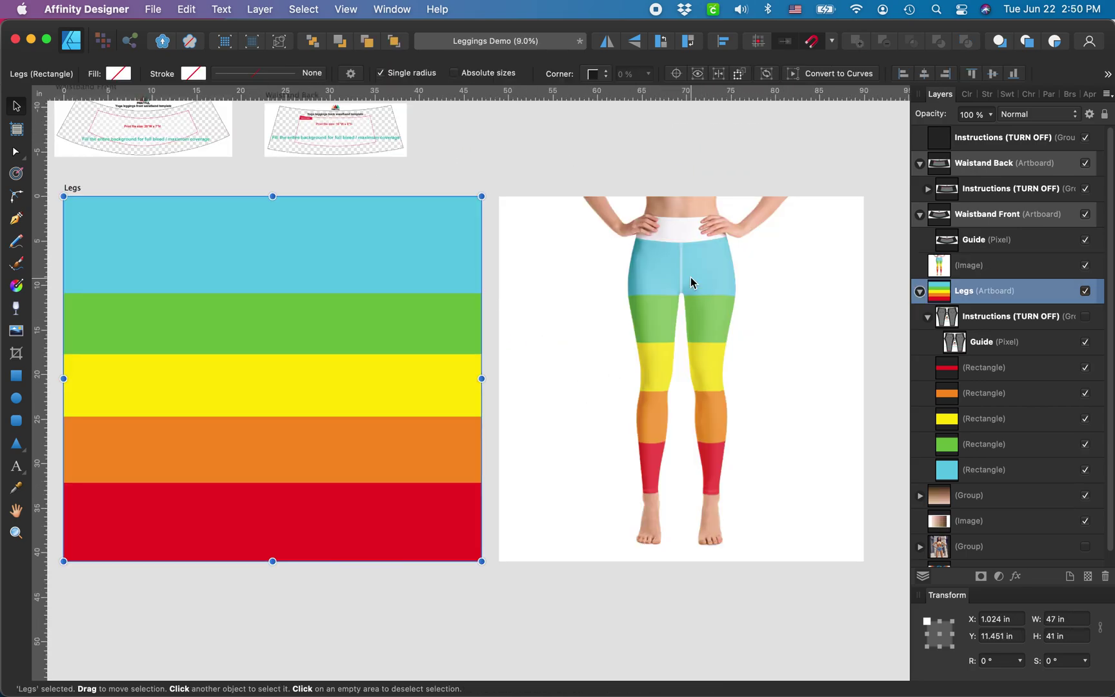
{"action": "left_click", "coordinate": [691, 278]}
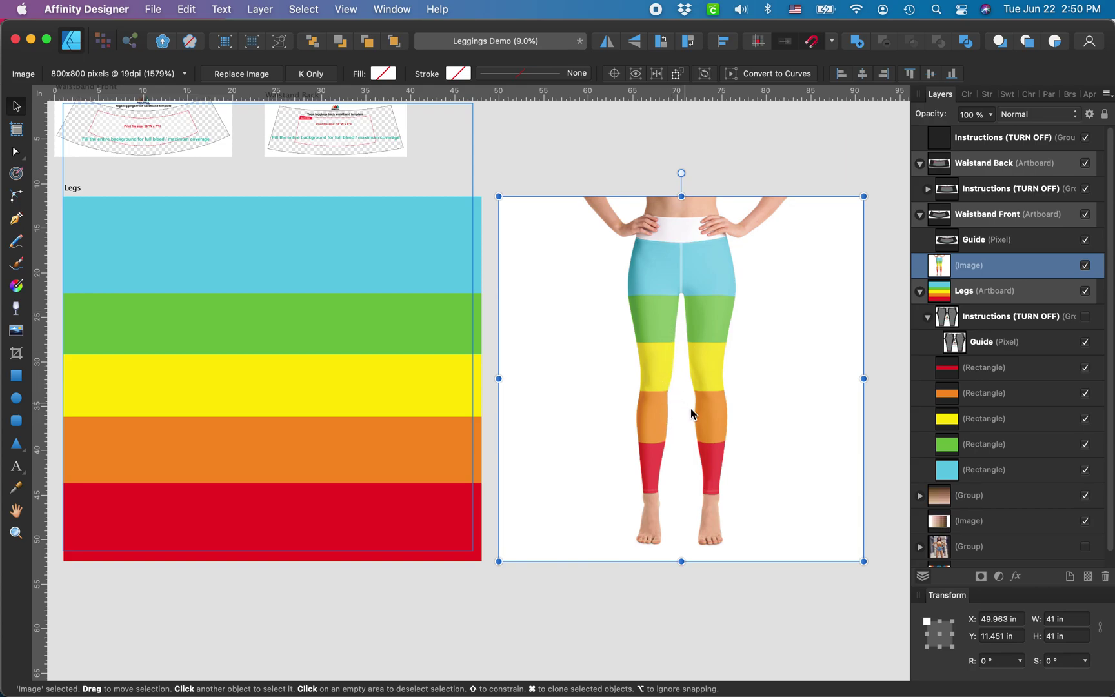
Show the Legs artboard's instructions group again and compare the stripe positions on the template with the front mockup
{"action": "scroll", "coordinate": [666, 431], "scroll_direction": "up", "scroll_amount": 3}
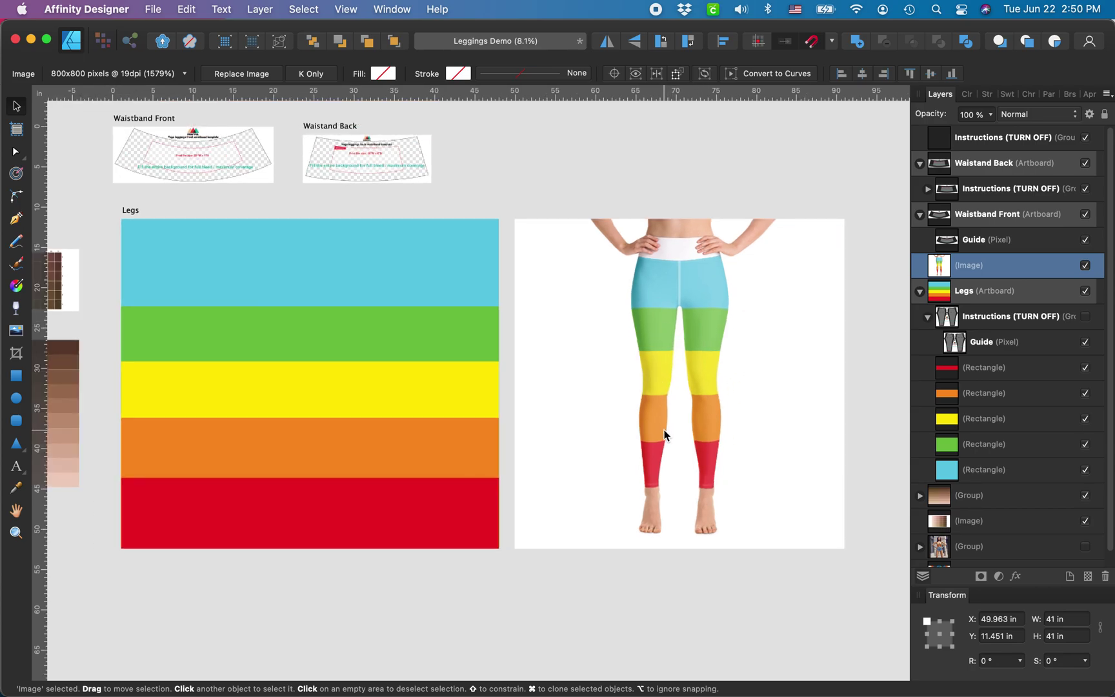
{"action": "left_click", "coordinate": [306, 330]}
{"action": "scroll", "coordinate": [306, 329], "scroll_direction": "down", "scroll_amount": 3}
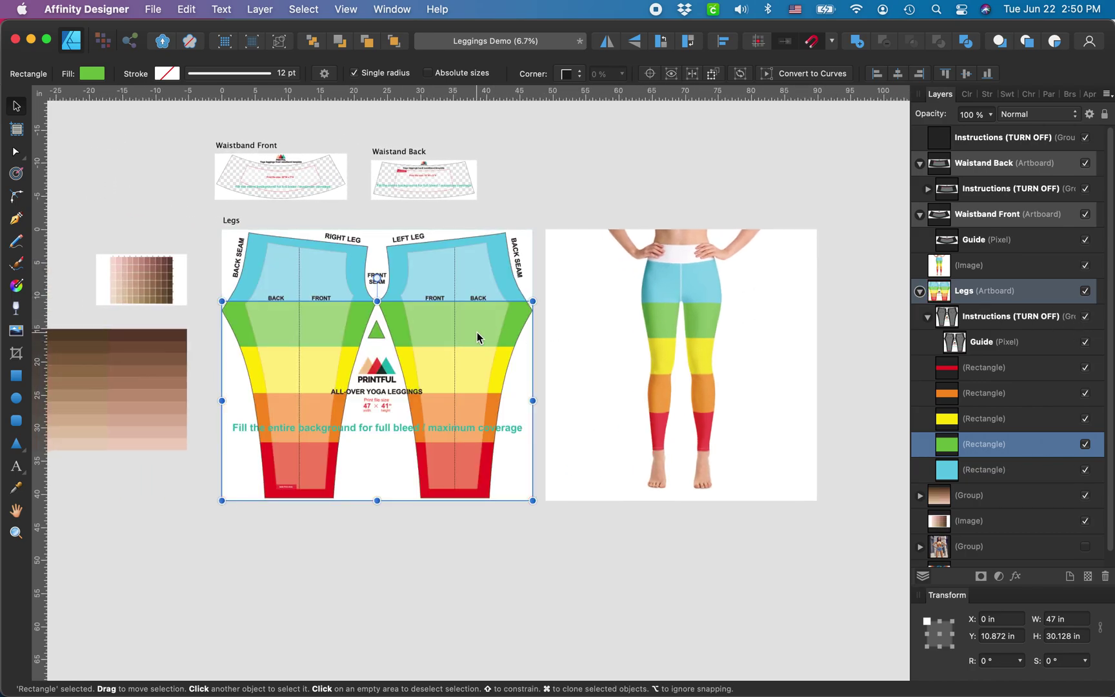
{"action": "scroll", "coordinate": [476, 332], "scroll_direction": "up", "scroll_amount": 3}
{"action": "scroll", "coordinate": [476, 332], "scroll_direction": "right", "scroll_amount": 3}
{"action": "scroll", "coordinate": [443, 328], "scroll_direction": "up", "scroll_amount": 2}
{"action": "scroll", "coordinate": [443, 327], "scroll_direction": "right", "scroll_amount": 2}
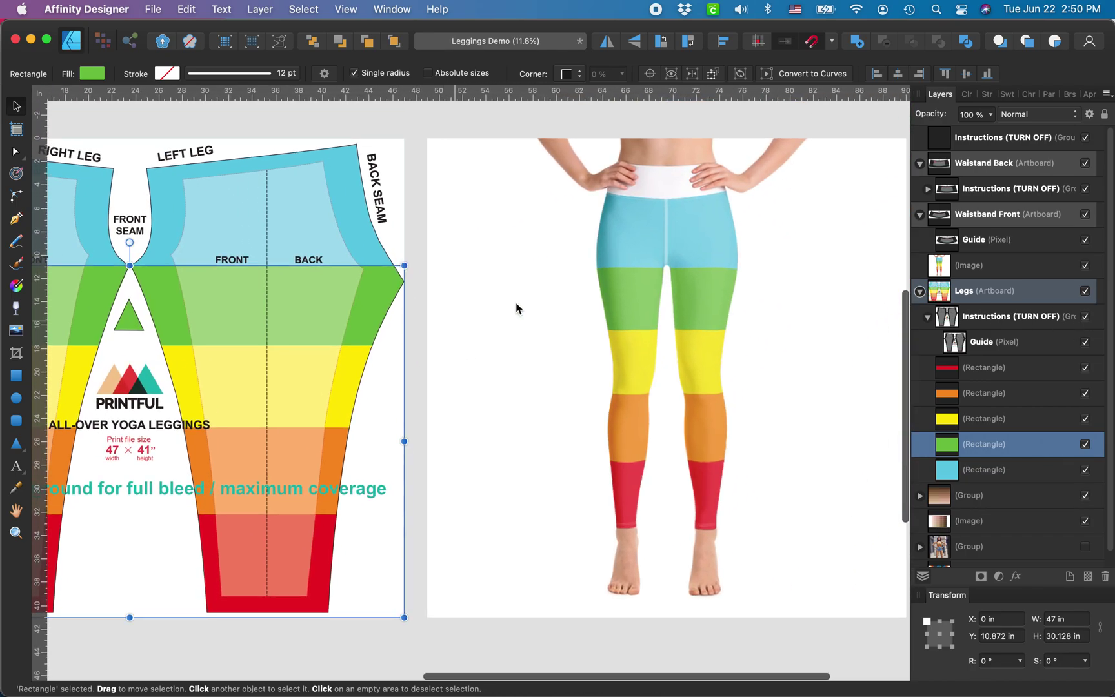
{"action": "scroll", "coordinate": [656, 261], "scroll_direction": "up", "scroll_amount": 2}
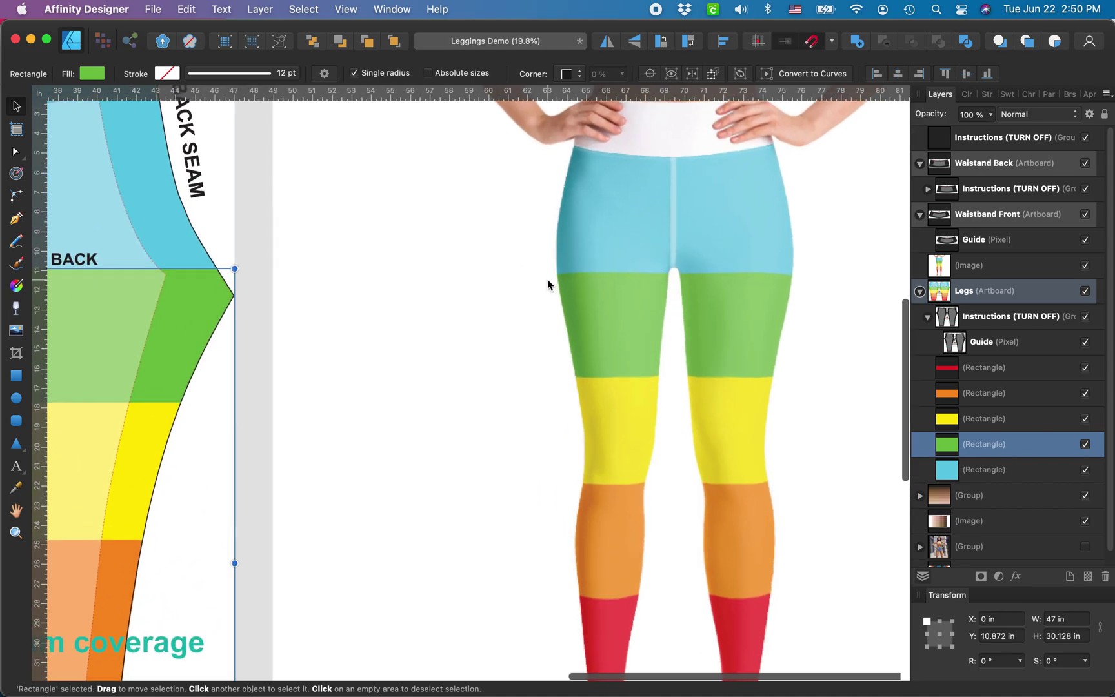
{"action": "scroll", "coordinate": [547, 279], "scroll_direction": "up", "scroll_amount": 2}
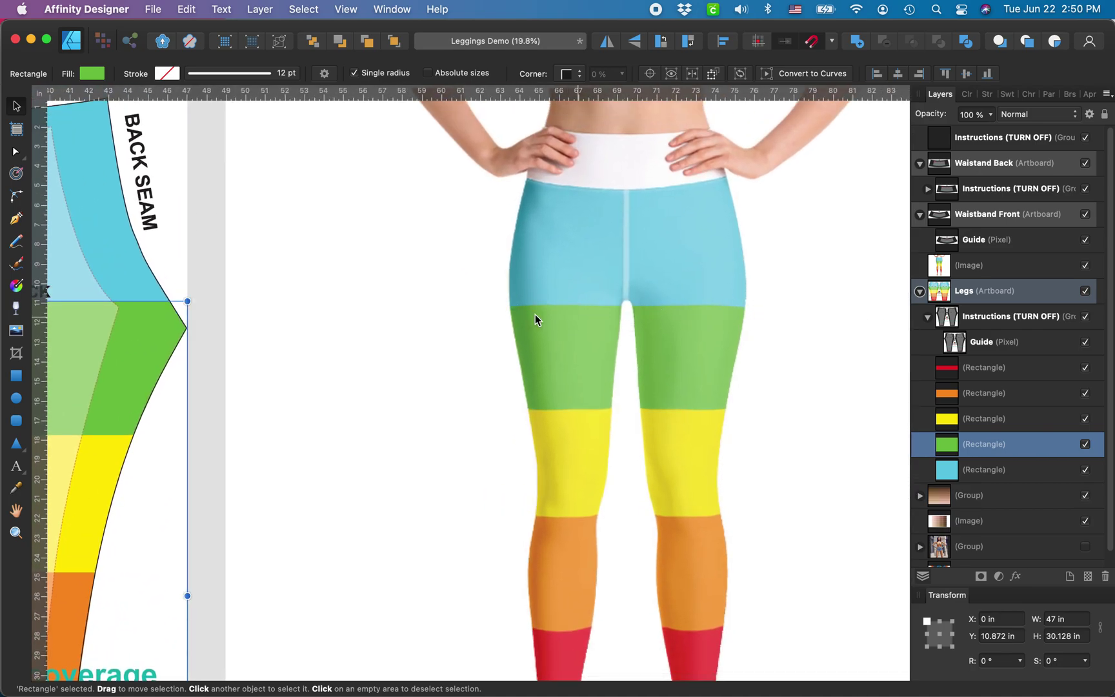
{"action": "scroll", "coordinate": [518, 310], "scroll_direction": "down", "scroll_amount": 2}
{"action": "scroll", "coordinate": [518, 311], "scroll_direction": "left", "scroll_amount": 5}
Duplicate the light blue rectangle and shorten the copy from below to about 11.2 in high, just past the crotch point
{"action": "left_click", "coordinate": [232, 238]}
{"action": "scroll", "coordinate": [231, 241], "scroll_direction": "left", "scroll_amount": 5}
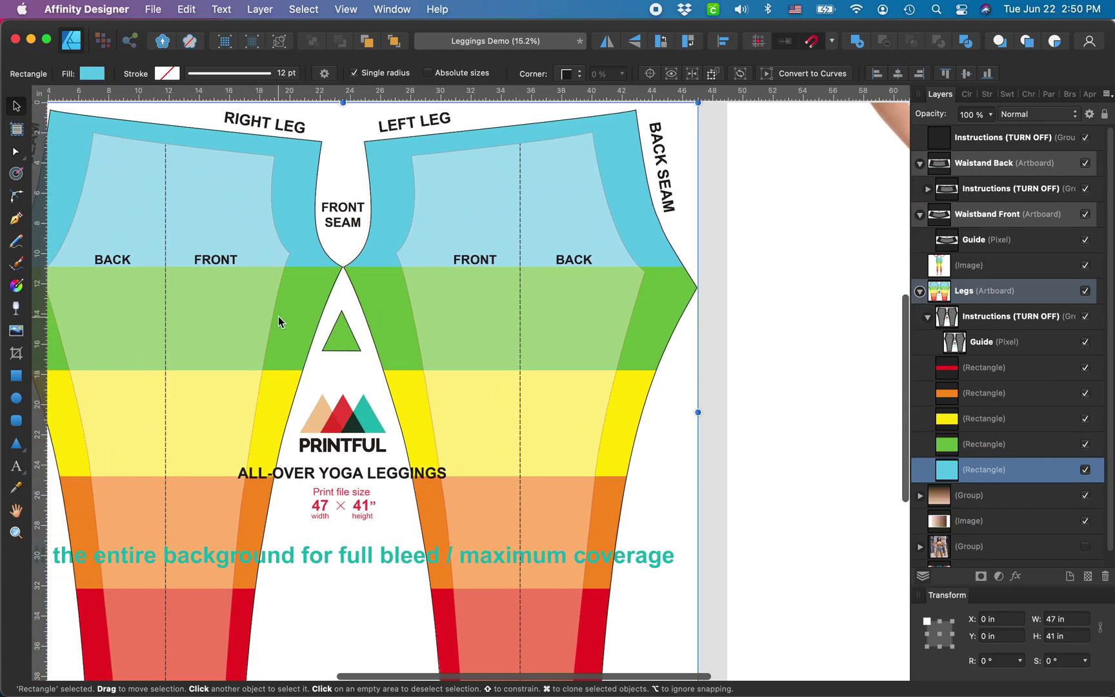
{"action": "scroll", "coordinate": [279, 321], "scroll_direction": "down", "scroll_amount": 2}
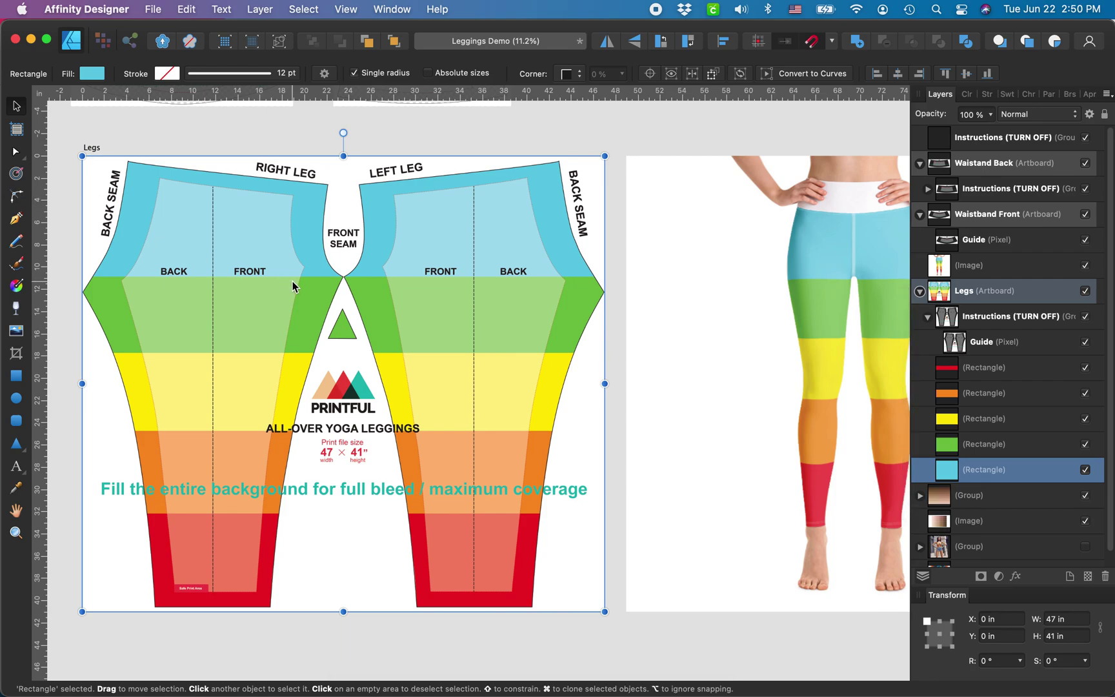
{"action": "key", "text": "super+j"}
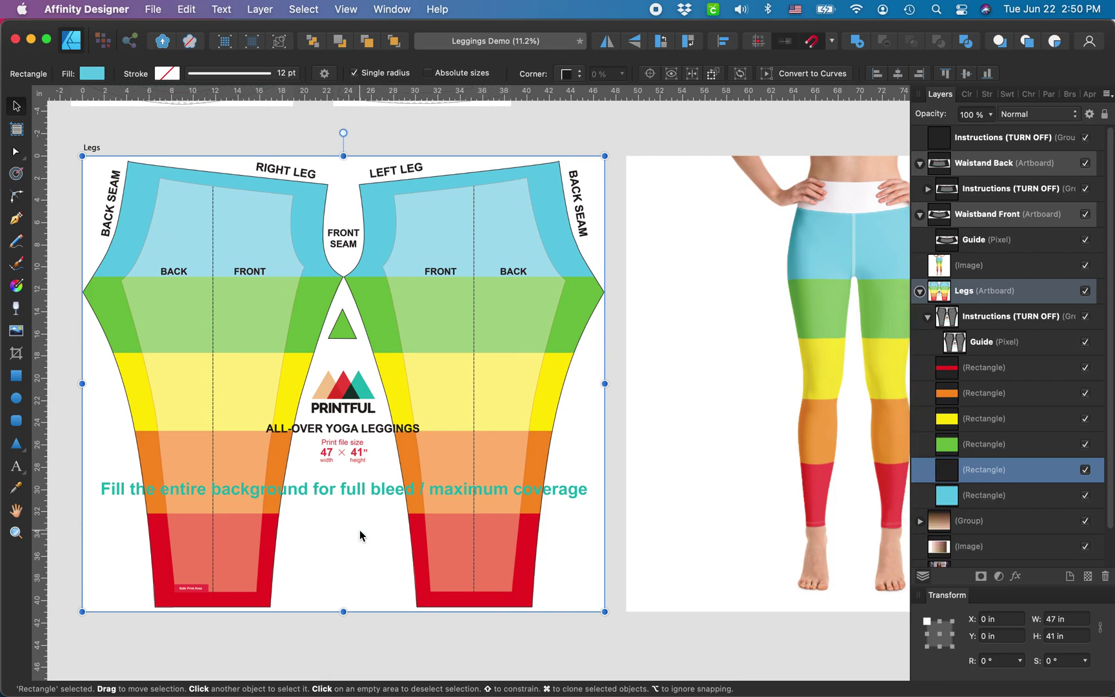
{"action": "left_click_drag", "start_coordinate": [344, 611], "coordinate": [405, 268]}
{"action": "scroll", "coordinate": [326, 280], "scroll_direction": "up", "scroll_amount": 5}
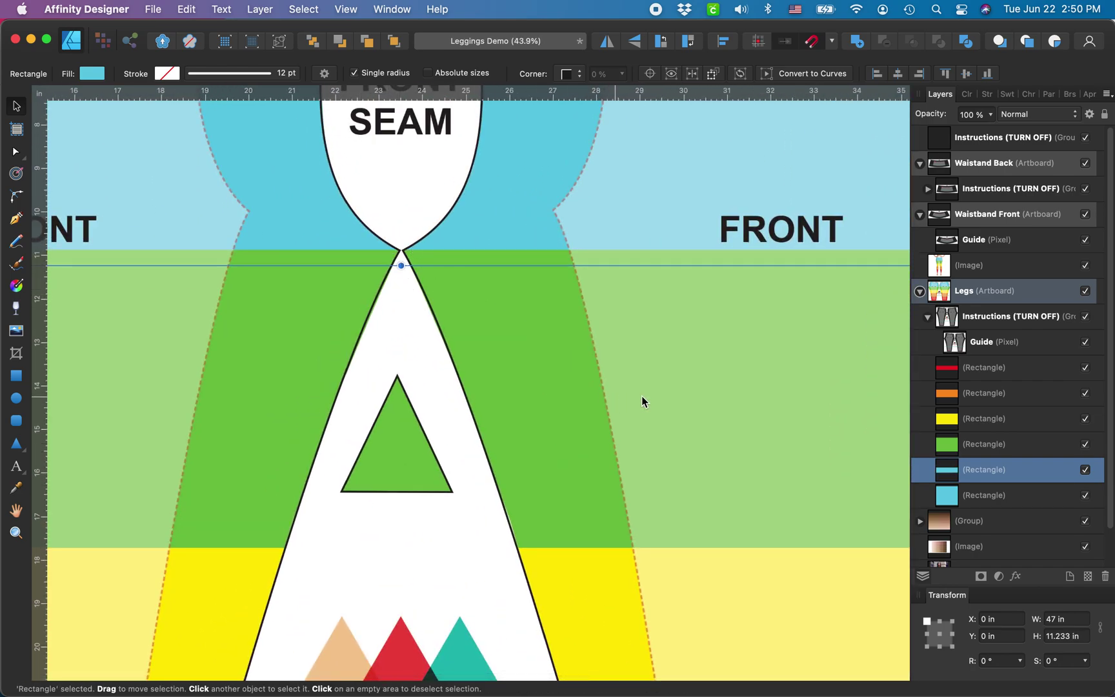
Move the shortened light blue rectangle above the red rectangle in the layer order, outside the instructions group
{"action": "left_click_drag", "start_coordinate": [994, 477], "coordinate": [990, 367]}
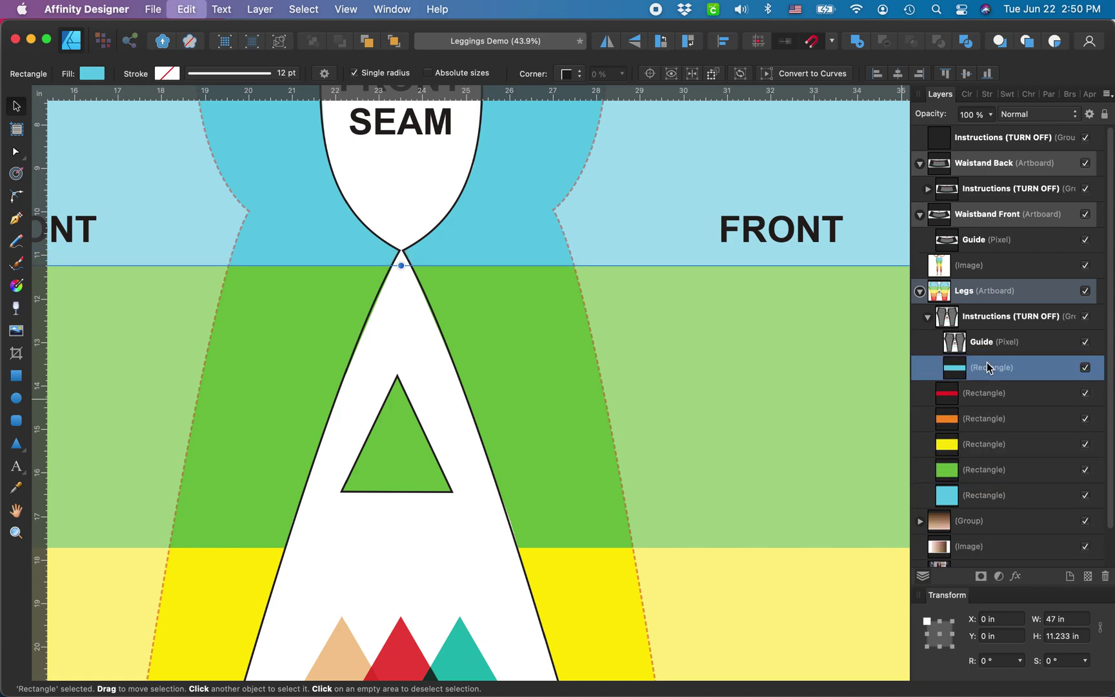
{"action": "key", "text": "ctrl+z"}
{"action": "left_click_drag", "start_coordinate": [979, 468], "coordinate": [944, 361]}
Hide the five original red, orange, yellow, green and light blue stripe rectangles on the Legs artboard
{"action": "left_click", "coordinate": [990, 393]}
{"action": "left_click", "coordinate": [987, 495], "text": "shift"}
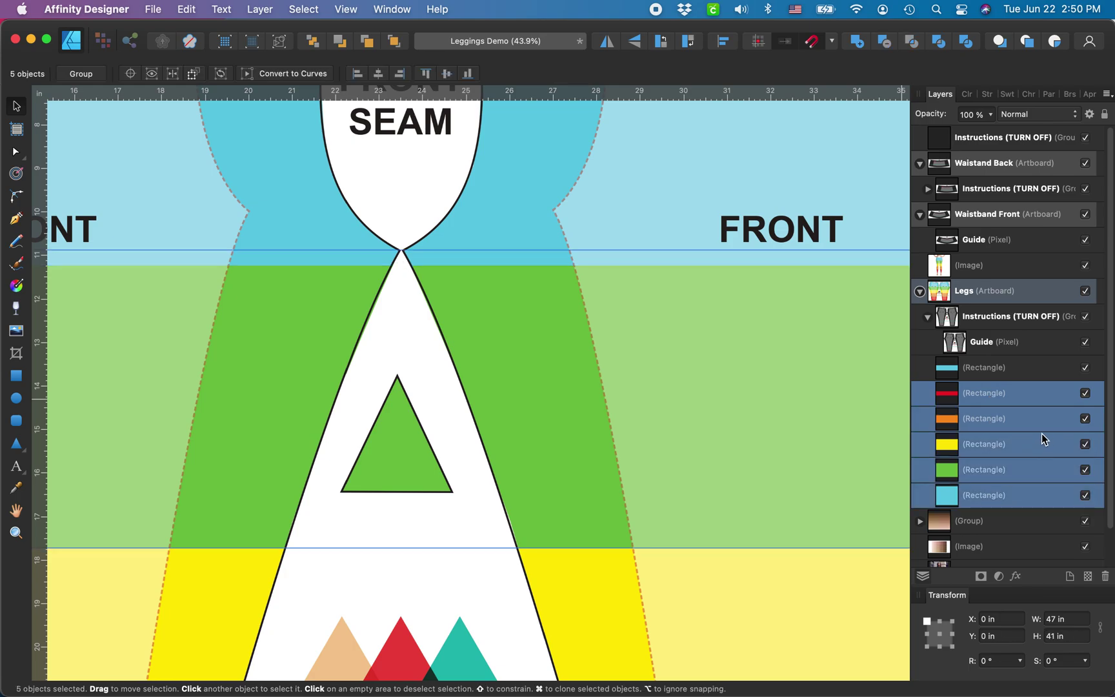
{"action": "left_click", "coordinate": [1087, 393]}
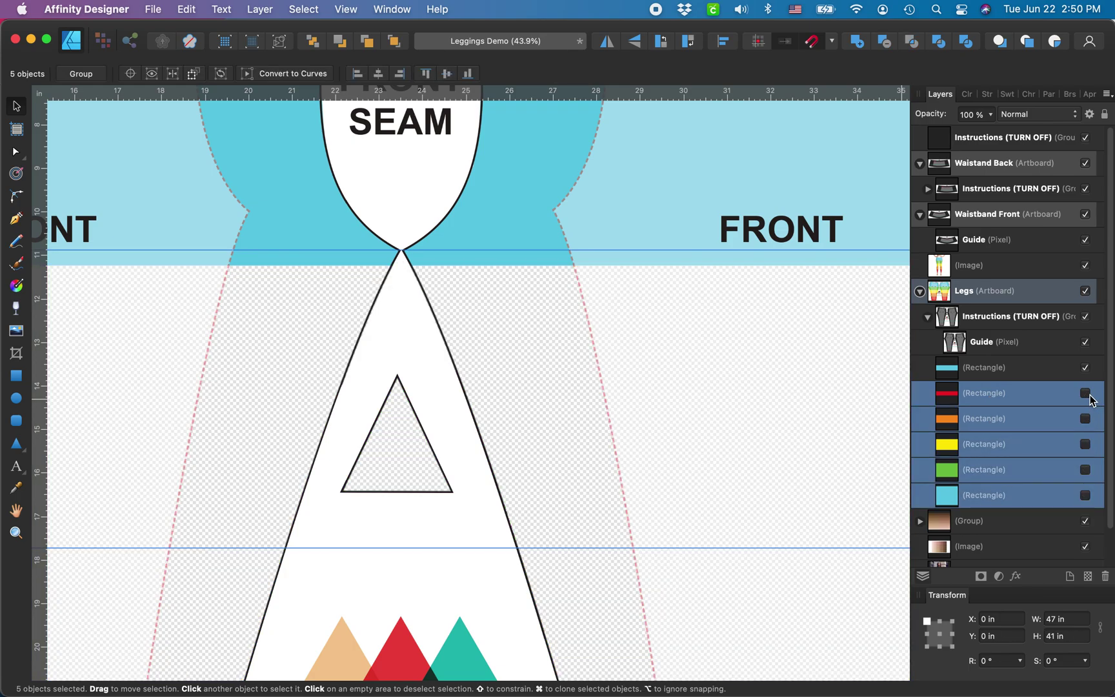
{"action": "scroll", "coordinate": [571, 489], "scroll_direction": "down", "scroll_amount": 5}
{"action": "scroll", "coordinate": [572, 491], "scroll_direction": "down", "scroll_amount": 5}
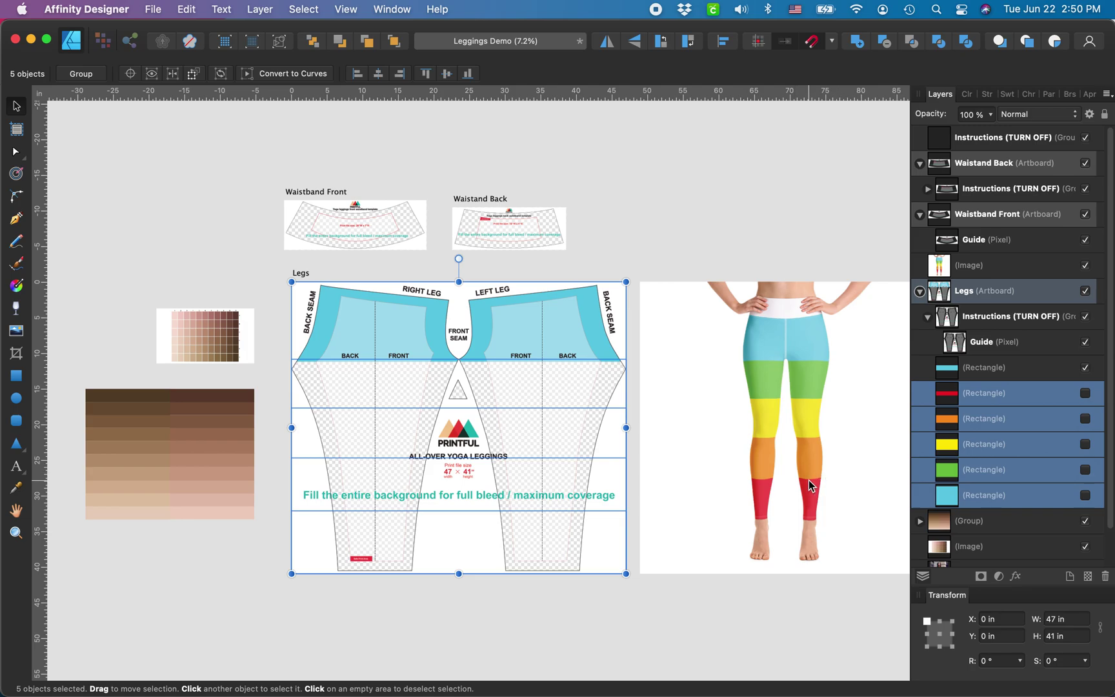
{"action": "scroll", "coordinate": [809, 479], "scroll_direction": "up", "scroll_amount": 5}
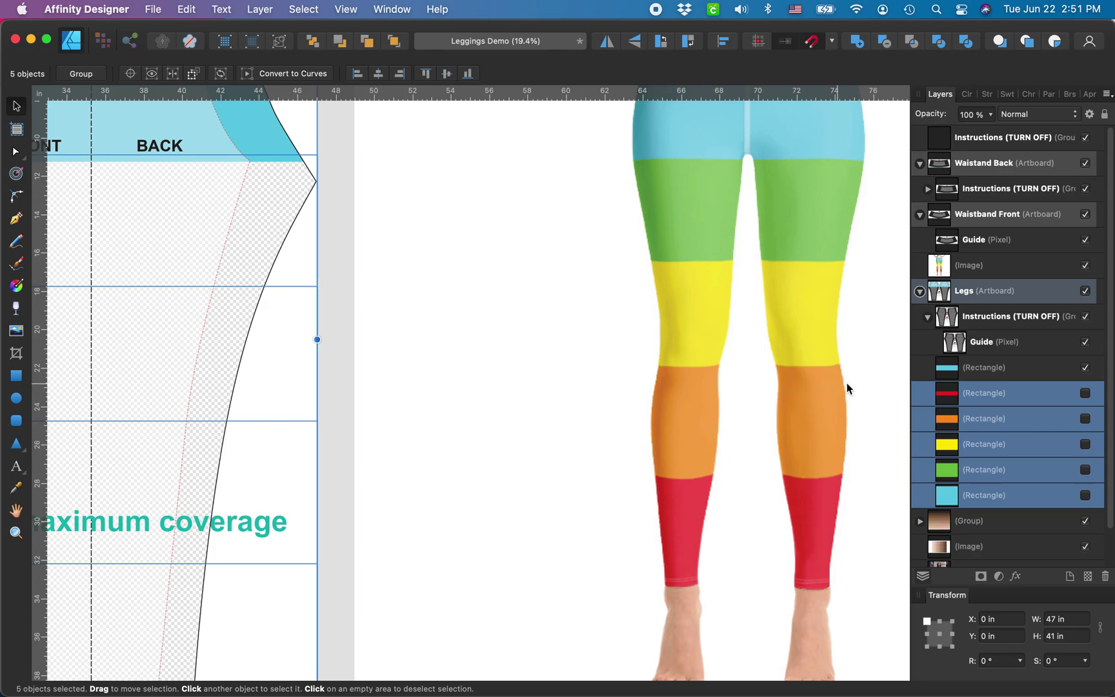
Extend the shortened light blue rectangle's lower edge past the crotch point, to about 11.35 in high
{"action": "scroll", "coordinate": [495, 423], "scroll_direction": "down", "scroll_amount": 5}
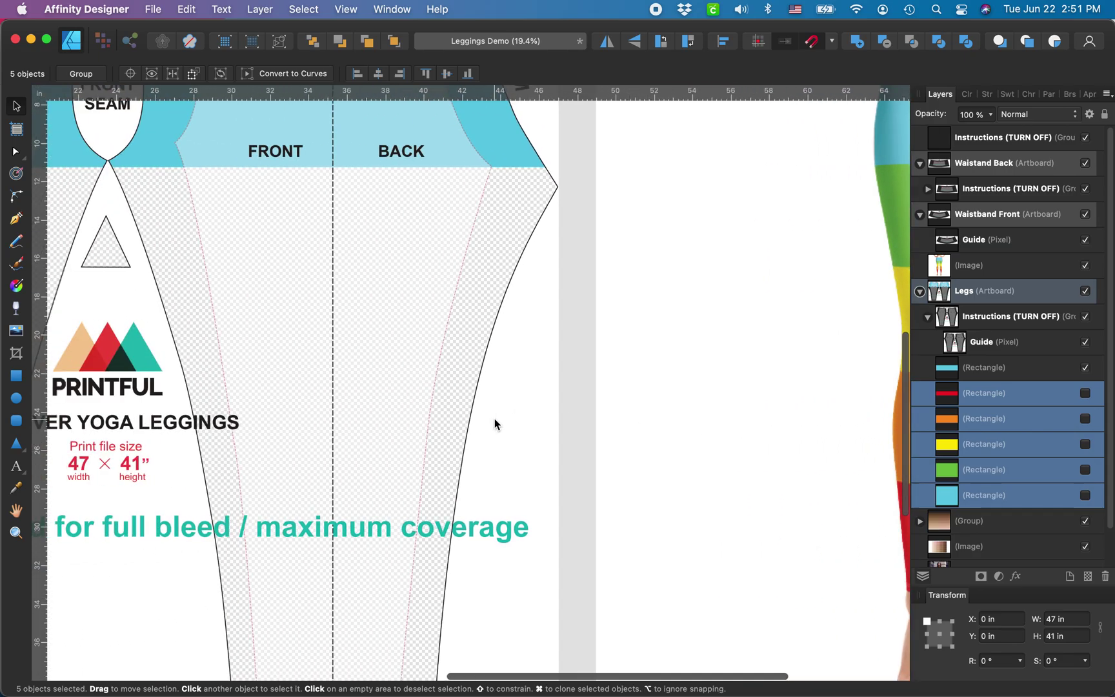
{"action": "scroll", "coordinate": [752, 313], "scroll_direction": "up", "scroll_amount": 6}
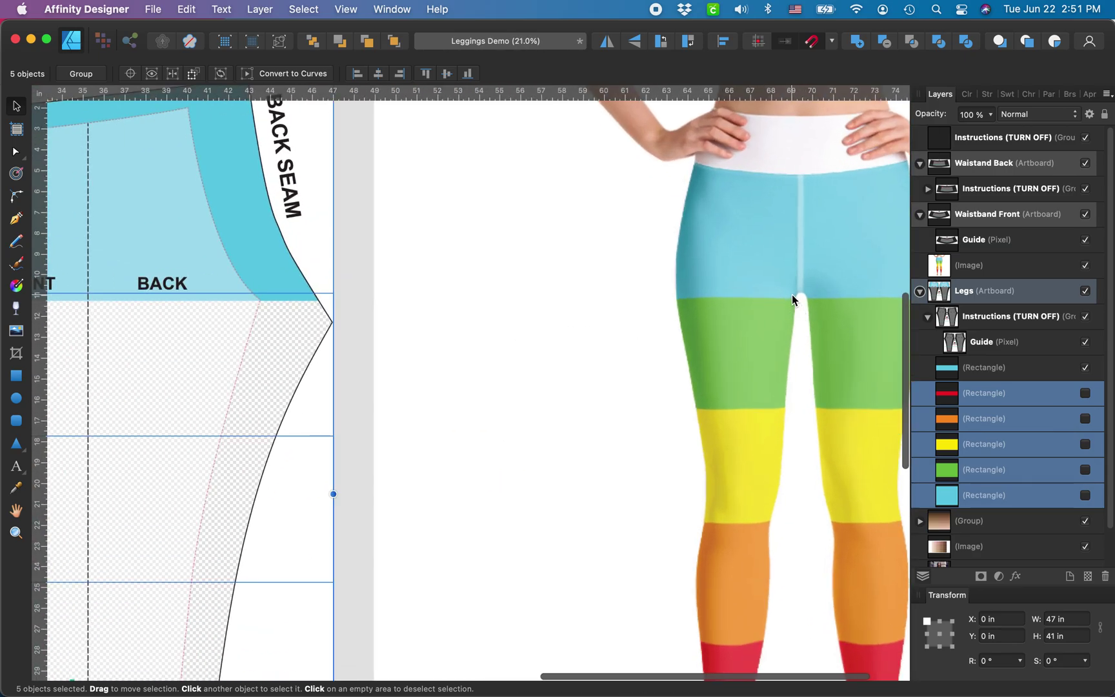
{"action": "scroll", "coordinate": [459, 341], "scroll_direction": "down", "scroll_amount": 4}
{"action": "scroll", "coordinate": [215, 257], "scroll_direction": "up", "scroll_amount": 2}
{"action": "scroll", "coordinate": [213, 252], "scroll_direction": "up", "scroll_amount": 4}
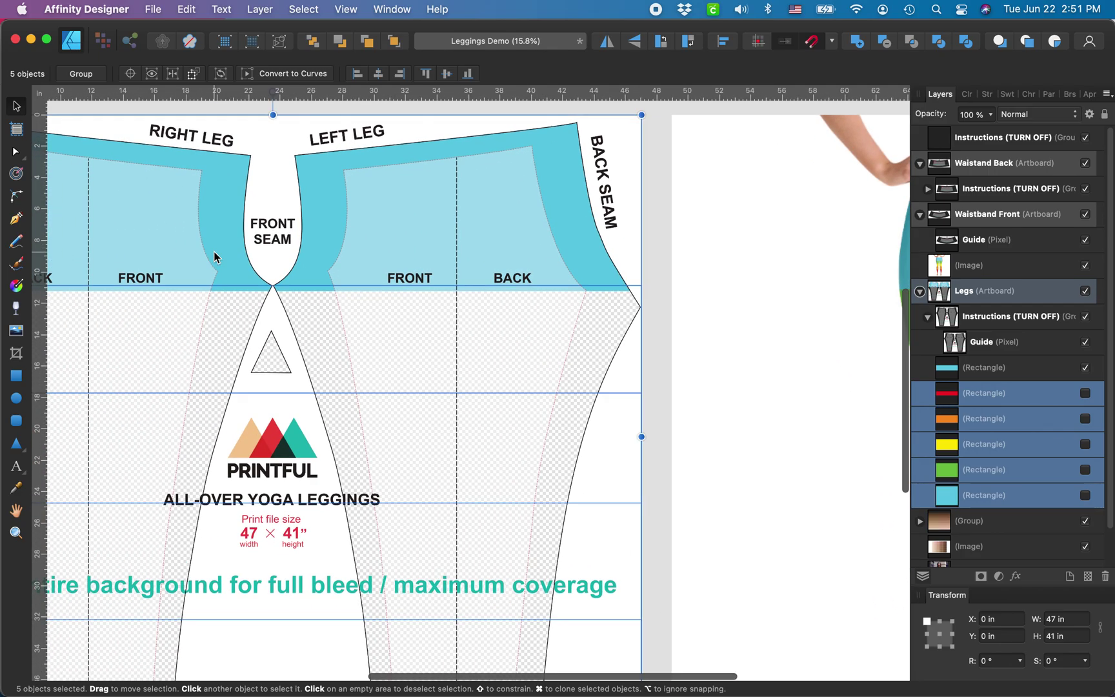
{"action": "left_click", "coordinate": [324, 324]}
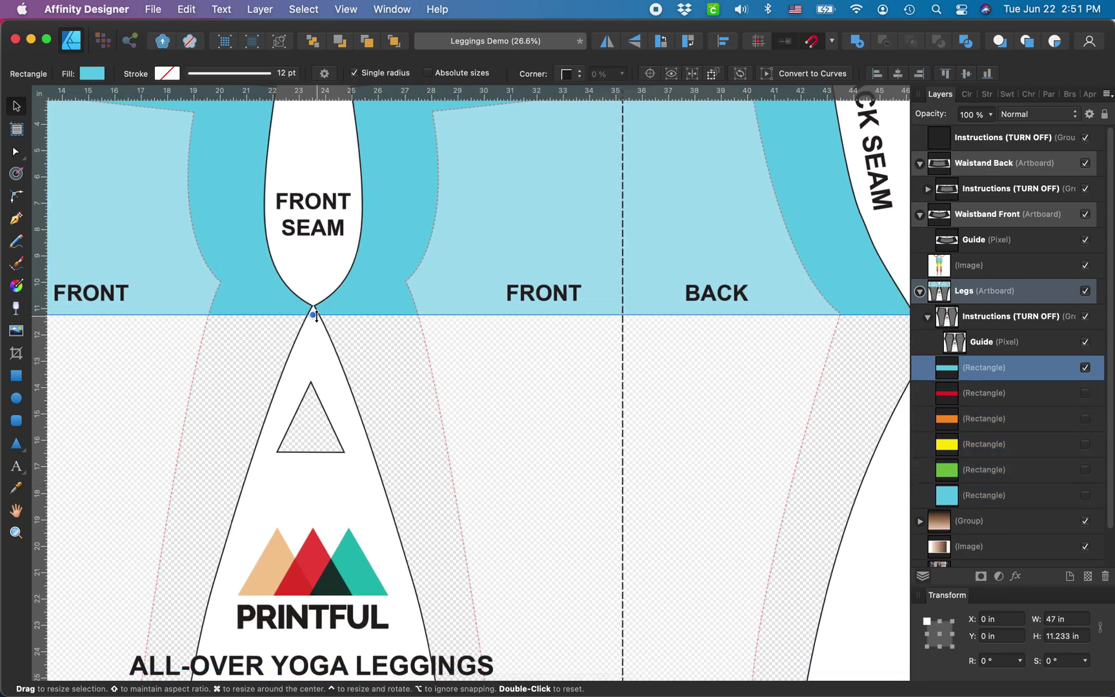
{"action": "scroll", "coordinate": [312, 316], "scroll_direction": "up", "scroll_amount": 3}
{"action": "left_click_drag", "start_coordinate": [311, 315], "coordinate": [310, 319]}
{"action": "scroll", "coordinate": [344, 370], "scroll_direction": "down", "scroll_amount": 3}
{"action": "scroll", "coordinate": [344, 370], "scroll_direction": "up", "scroll_amount": 2}
{"action": "scroll", "coordinate": [344, 370], "scroll_direction": "left", "scroll_amount": 1}
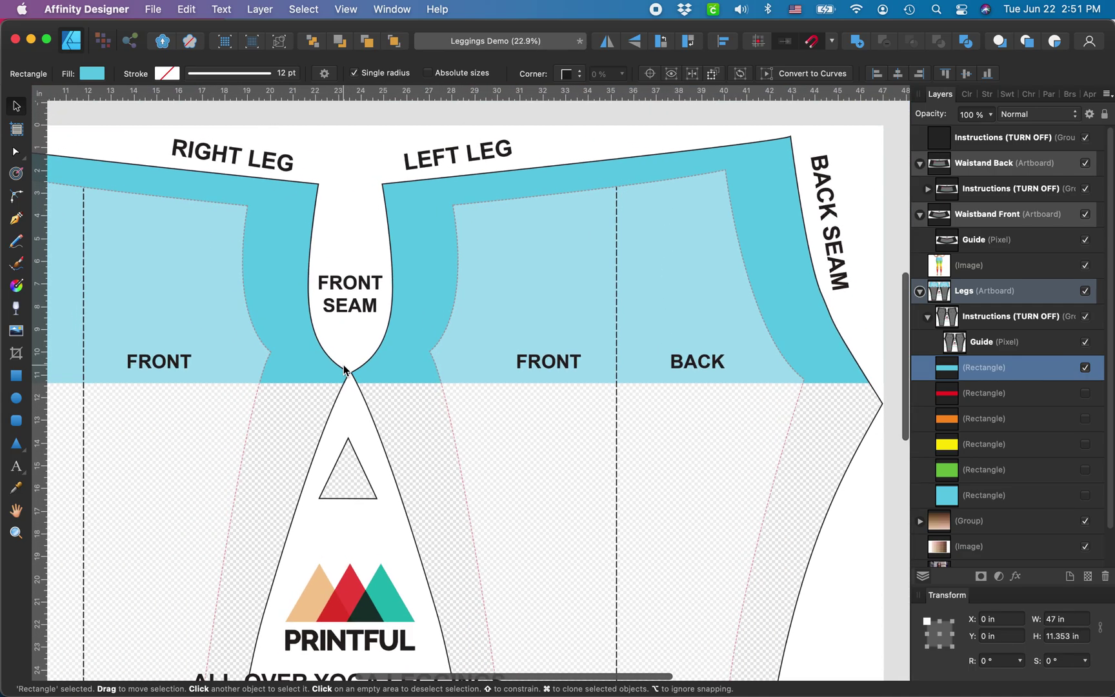
Lengthen the light blue rectangle slightly more, to about 11.48 in high, and convert it to curves
{"action": "scroll", "coordinate": [360, 344], "scroll_direction": "up", "scroll_amount": 3}
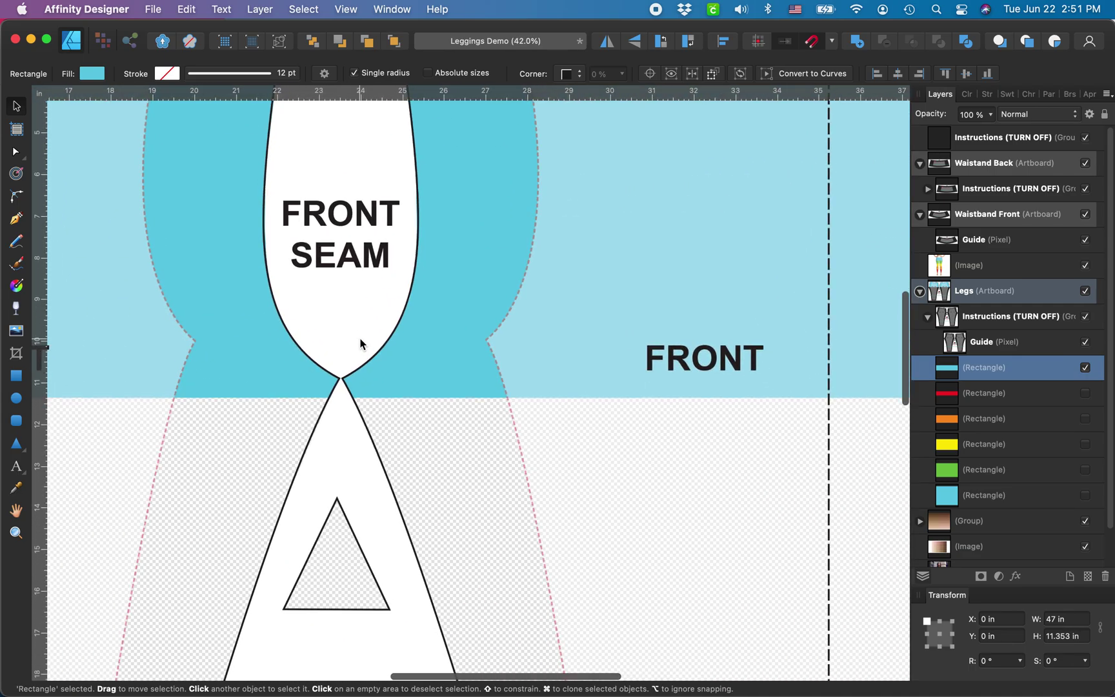
{"action": "scroll", "coordinate": [360, 344], "scroll_direction": "up", "scroll_amount": 1}
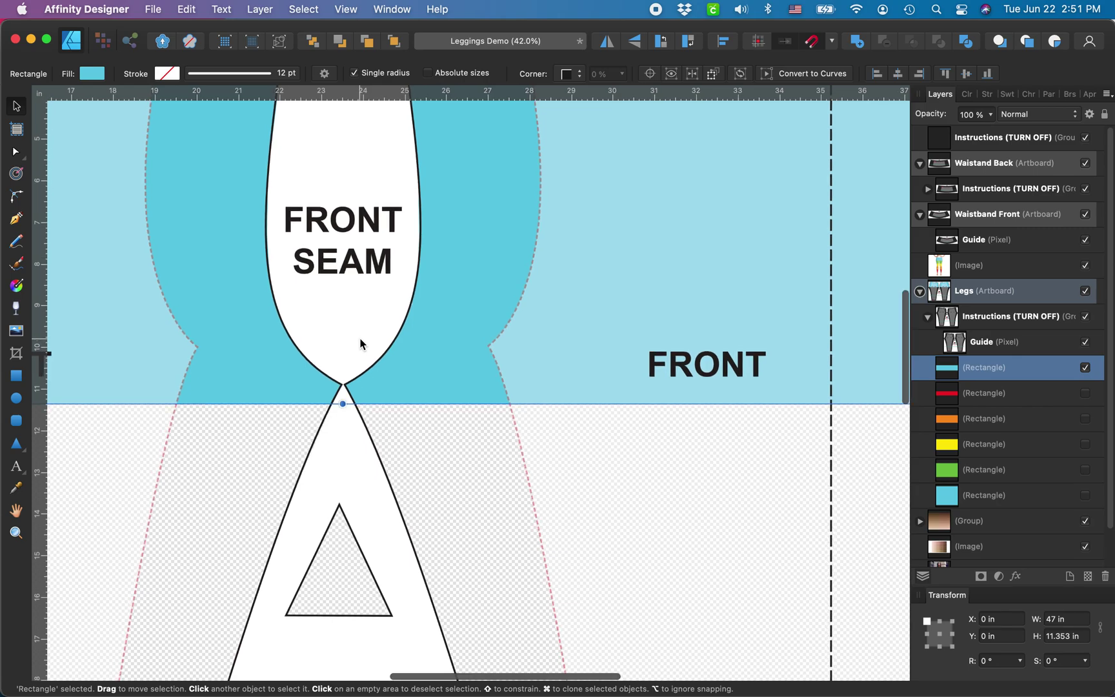
{"action": "scroll", "coordinate": [426, 369], "scroll_direction": "left", "scroll_amount": 2}
{"action": "scroll", "coordinate": [426, 368], "scroll_direction": "down", "scroll_amount": 1}
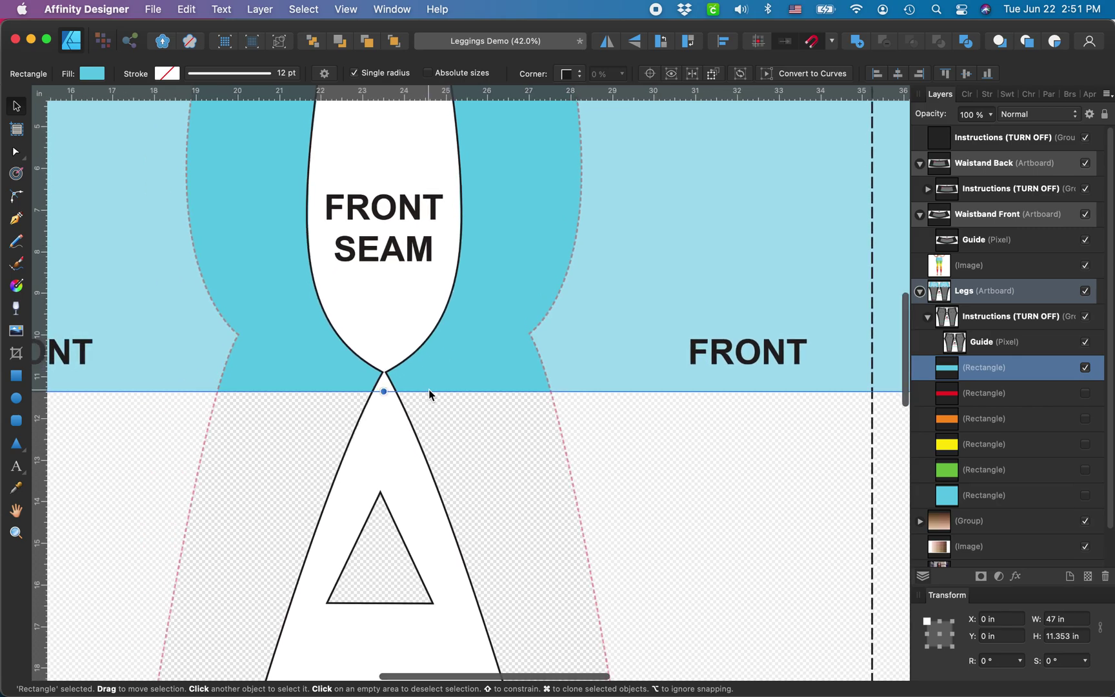
{"action": "scroll", "coordinate": [429, 389], "scroll_direction": "up", "scroll_amount": 2}
{"action": "left_click_drag", "start_coordinate": [359, 393], "coordinate": [360, 400]}
{"action": "scroll", "coordinate": [392, 441], "scroll_direction": "down", "scroll_amount": 7}
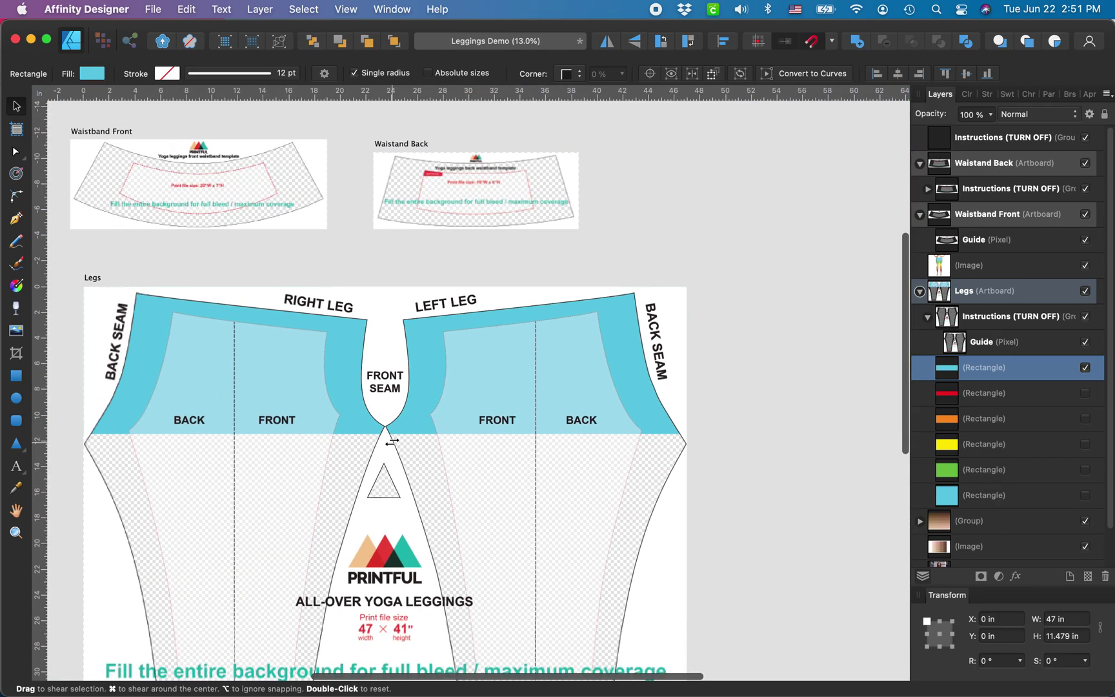
{"action": "scroll", "coordinate": [604, 463], "scroll_direction": "down", "scroll_amount": 3}
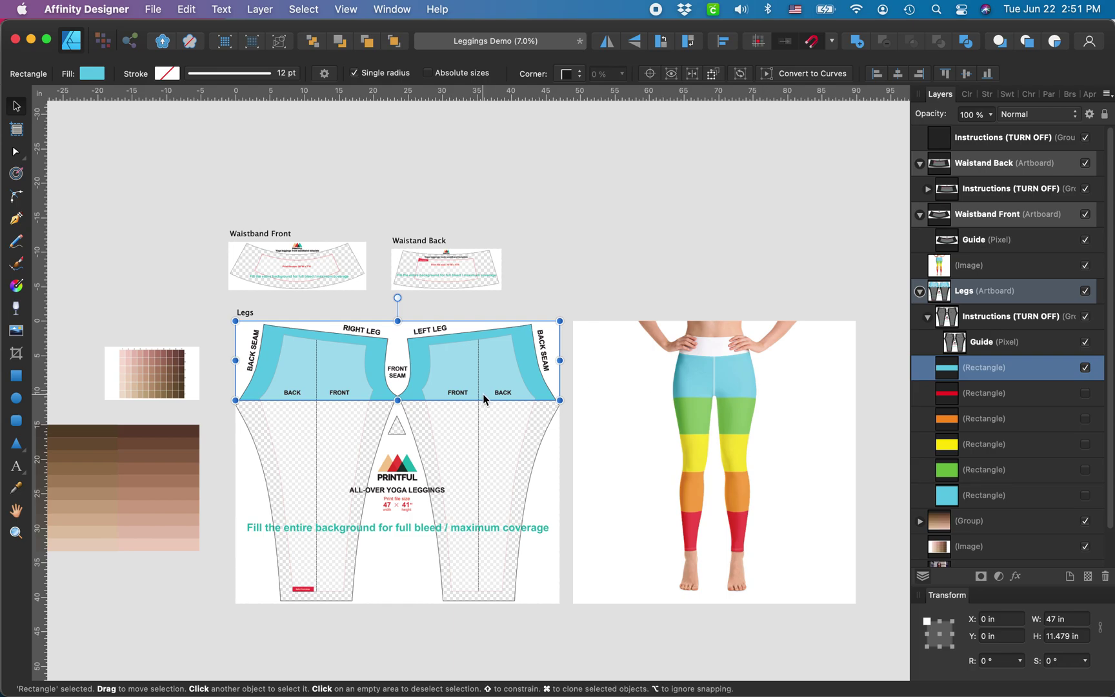
{"action": "scroll", "coordinate": [483, 394], "scroll_direction": "up", "scroll_amount": 2}
{"action": "key", "text": "super+Return"}
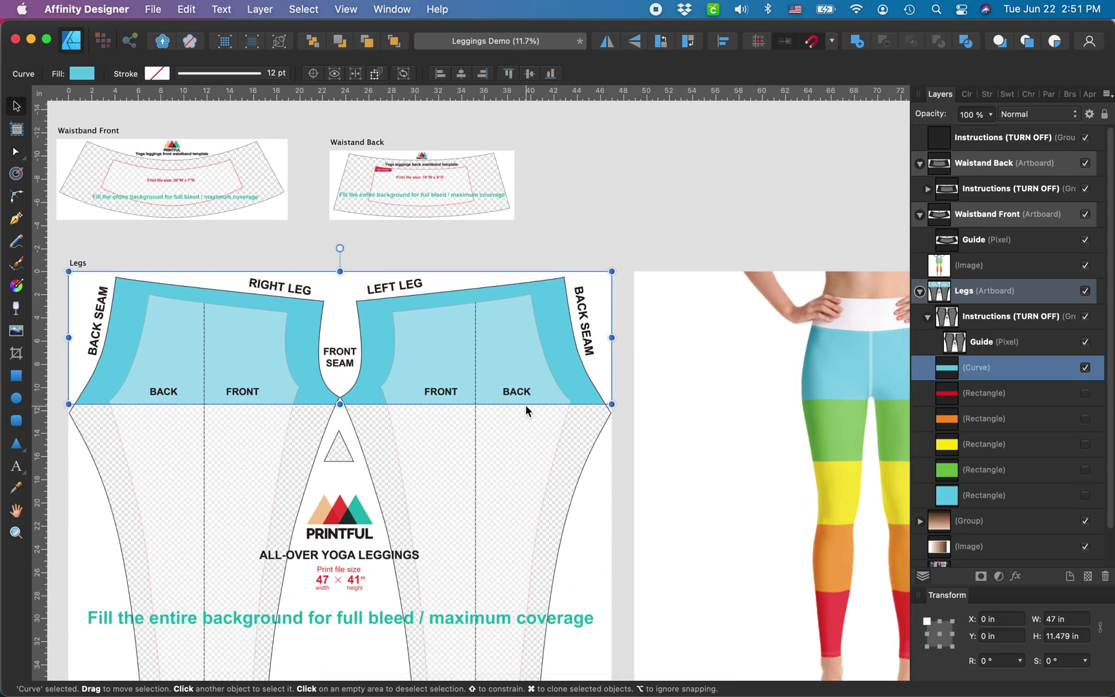
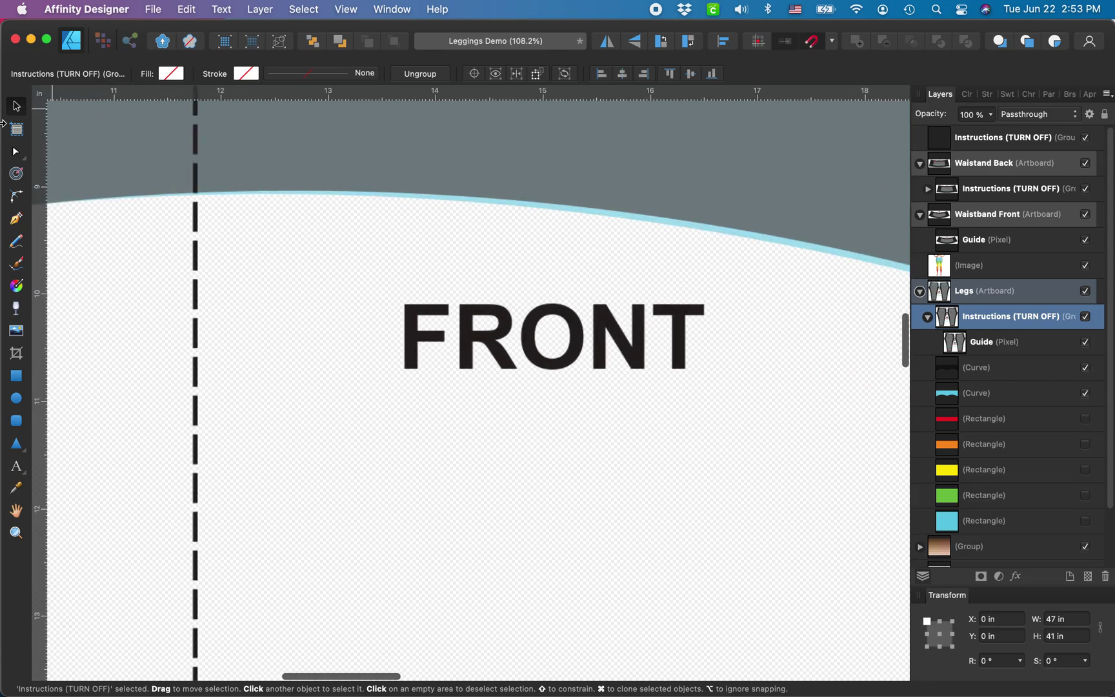
Reshape the light blue curve's lower edge on the right leg's front with a node at about X 16.76 in, Y 9.395 in, following the dark curve
{"action": "scroll", "coordinate": [688, 239], "scroll_direction": "down", "scroll_amount": 2}
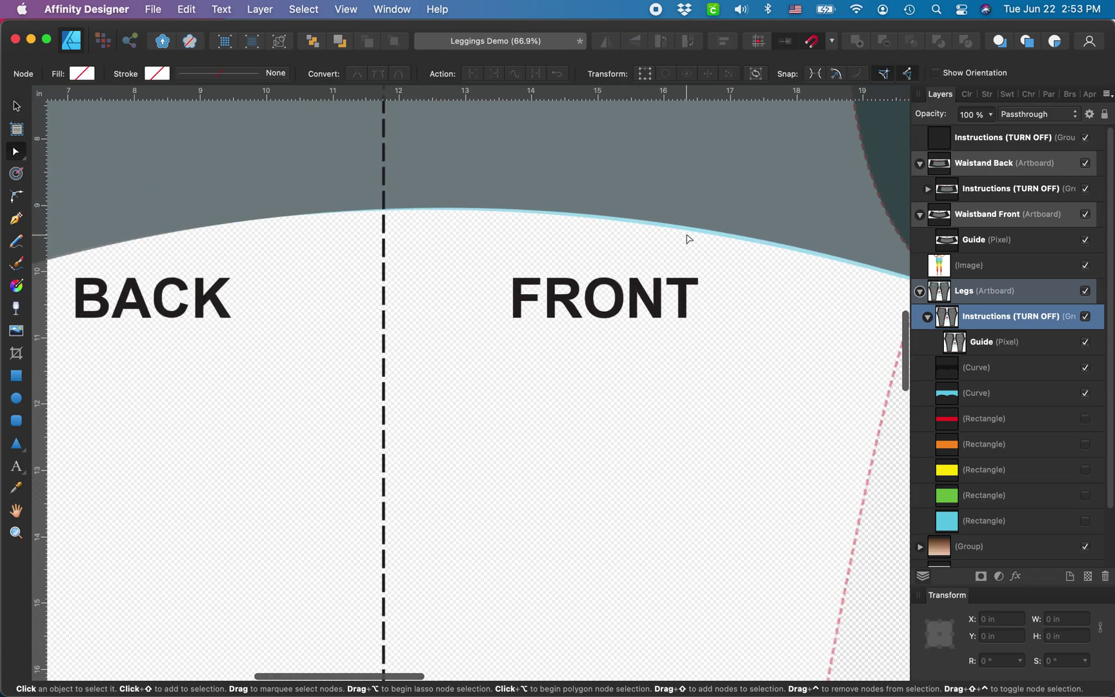
{"action": "left_click", "coordinate": [686, 231]}
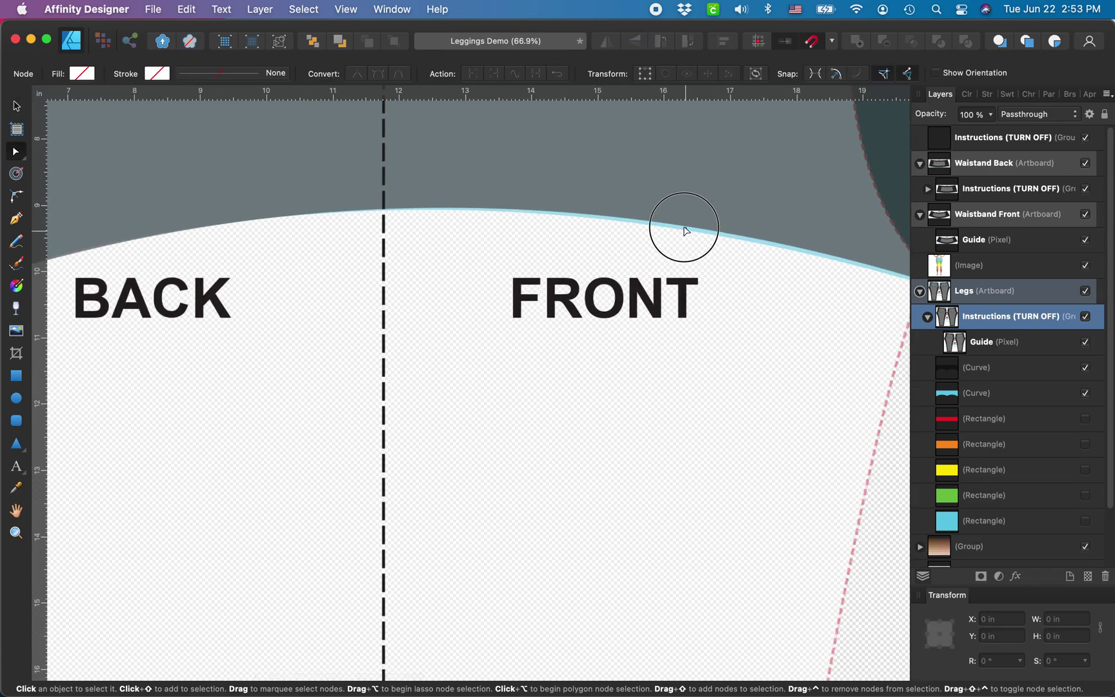
{"action": "scroll", "coordinate": [687, 230], "scroll_direction": "right", "scroll_amount": 5}
{"action": "key", "text": "super+0"}
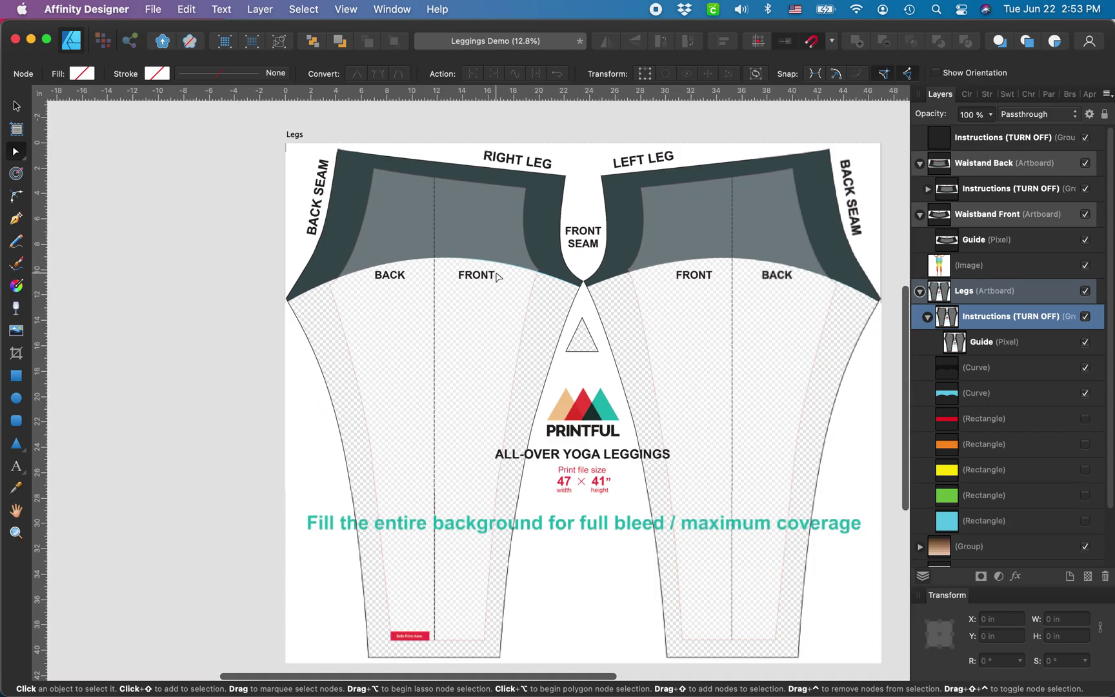
{"action": "left_click", "coordinate": [993, 393]}
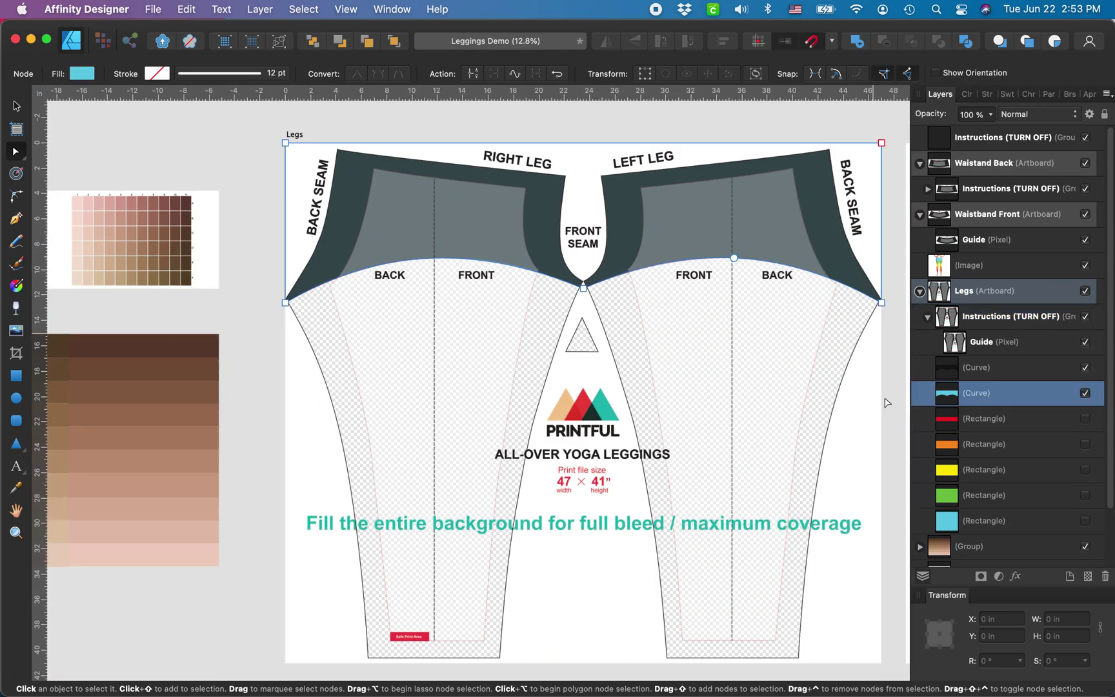
{"action": "scroll", "coordinate": [571, 193], "scroll_direction": "up", "scroll_amount": 6}
{"action": "scroll", "coordinate": [479, 232], "scroll_direction": "left", "scroll_amount": 4}
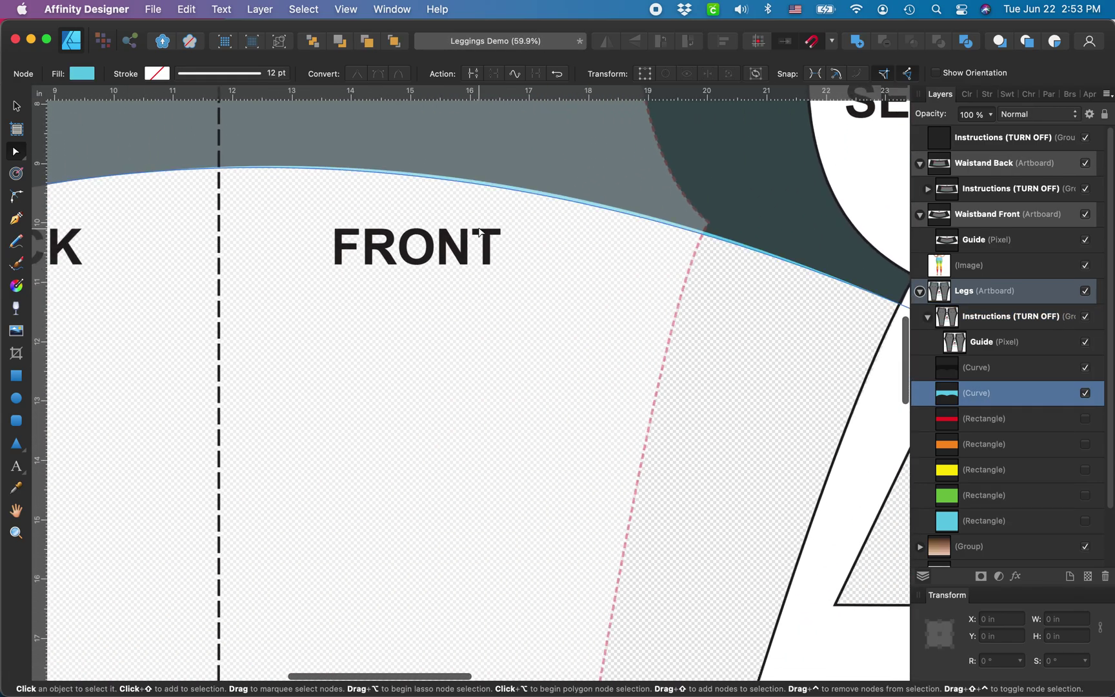
{"action": "left_click", "coordinate": [516, 191]}
{"action": "scroll", "coordinate": [515, 191], "scroll_direction": "down", "scroll_amount": 6}
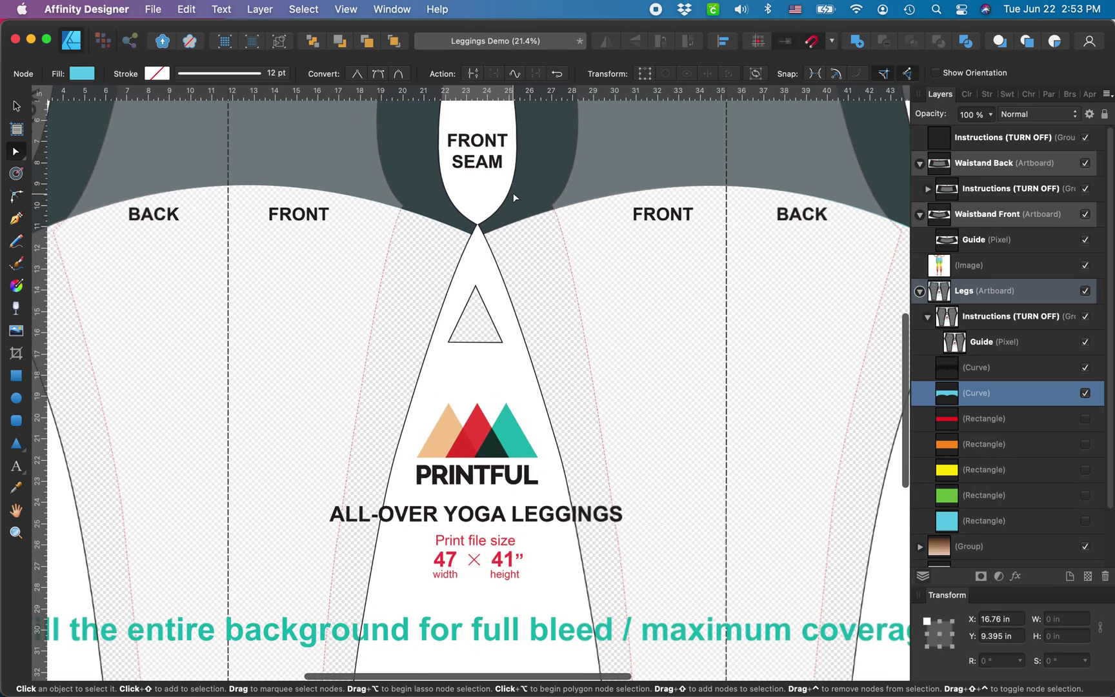
Delete the dark curve lying above the light blue curve on the Legs artboard
{"action": "scroll", "coordinate": [710, 274], "scroll_direction": "down", "scroll_amount": 7}
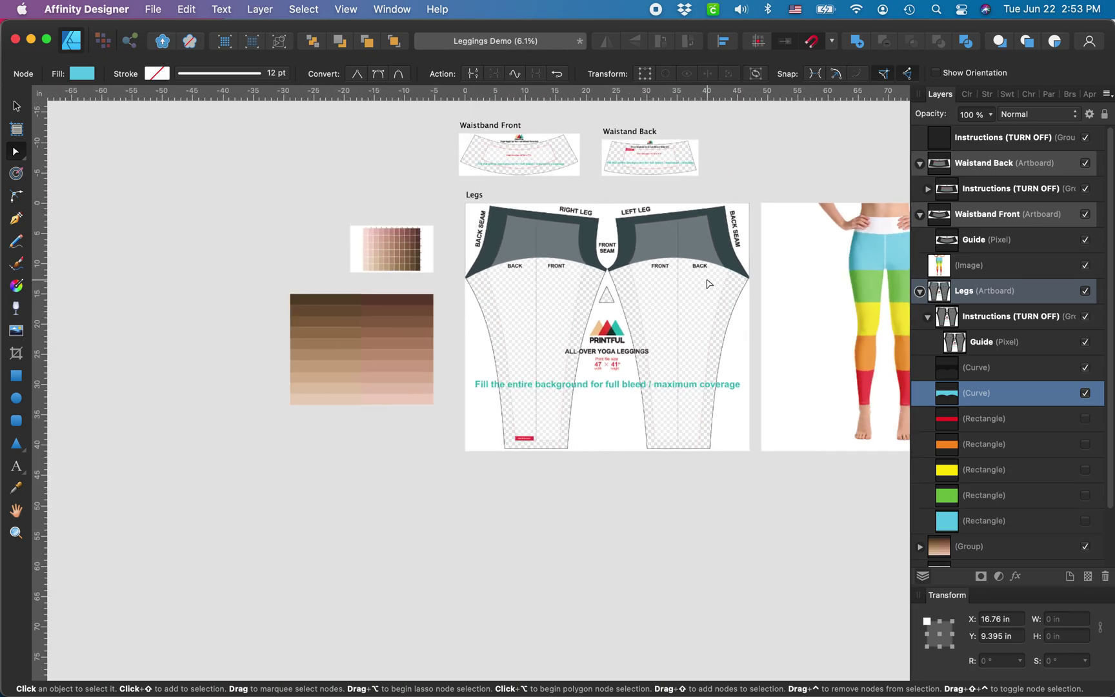
{"action": "left_click", "coordinate": [1013, 366]}
{"action": "key", "text": "Delete"}
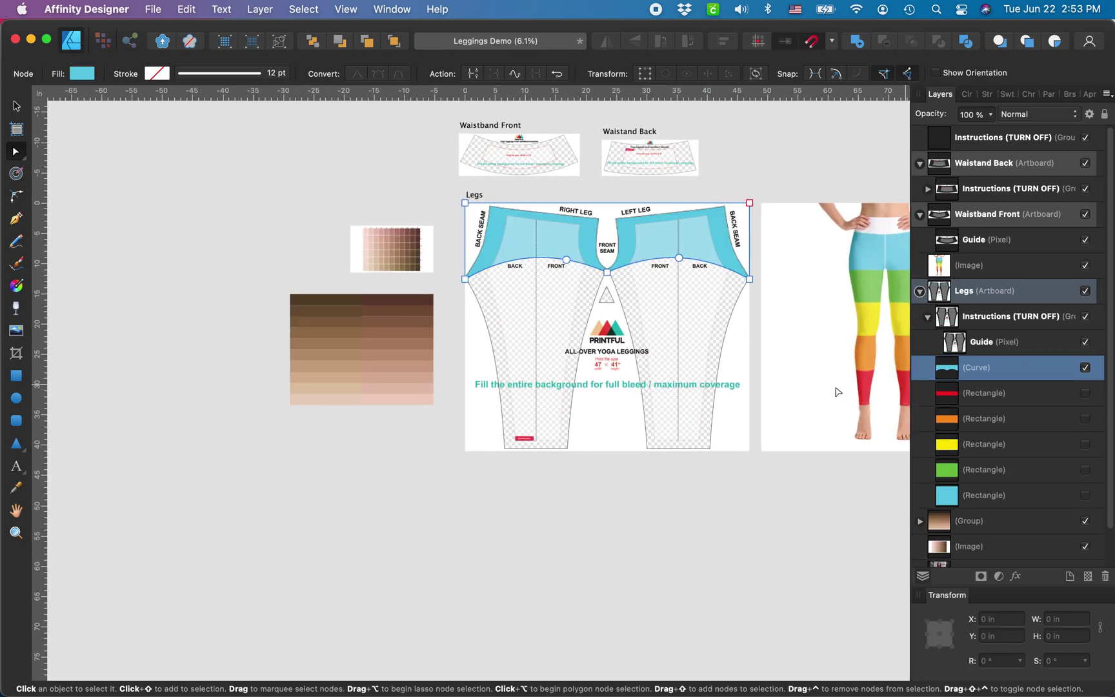
Compare the light blue curve's arched lower edge on the template with the stripe boundaries on the front mockup
{"action": "scroll", "coordinate": [599, 371], "scroll_direction": "up", "scroll_amount": 5}
{"action": "scroll", "coordinate": [599, 371], "scroll_direction": "down", "scroll_amount": 3}
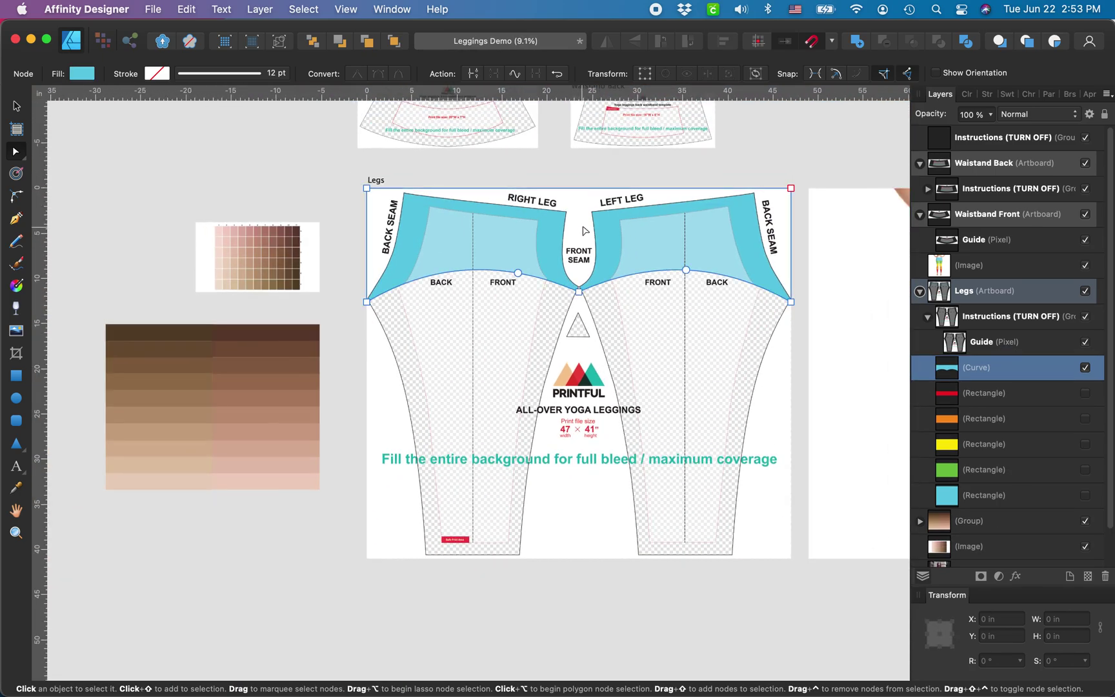
{"action": "scroll", "coordinate": [655, 263], "scroll_direction": "up", "scroll_amount": 3}
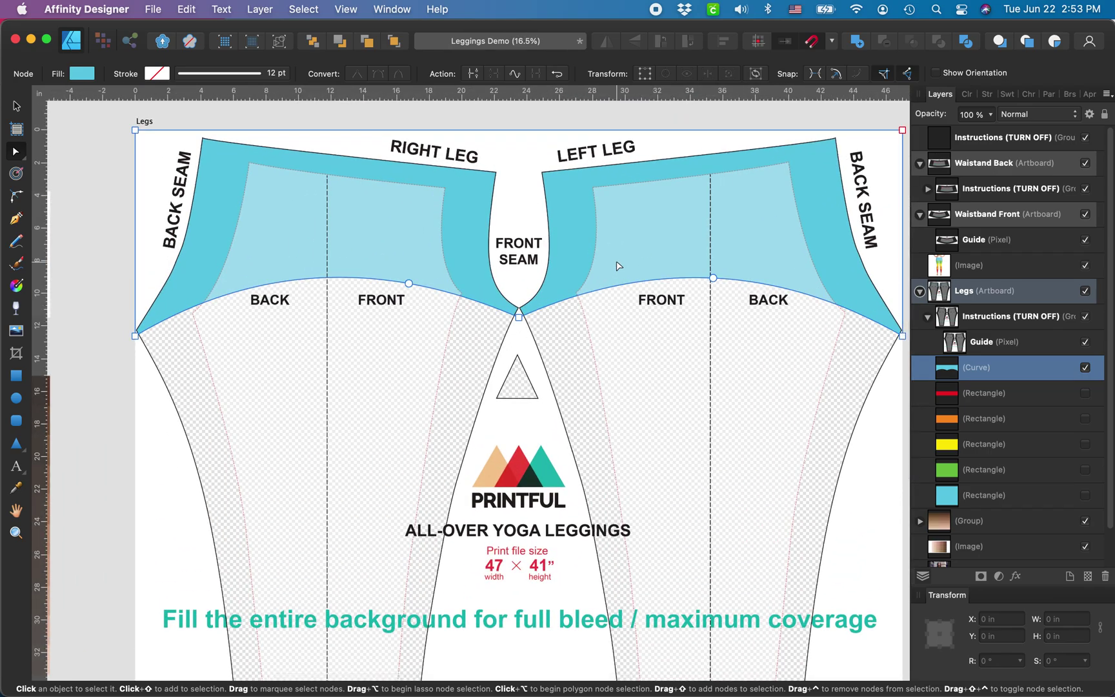
{"action": "scroll", "coordinate": [618, 266], "scroll_direction": "down", "scroll_amount": 3}
{"action": "scroll", "coordinate": [618, 267], "scroll_direction": "down", "scroll_amount": 1}
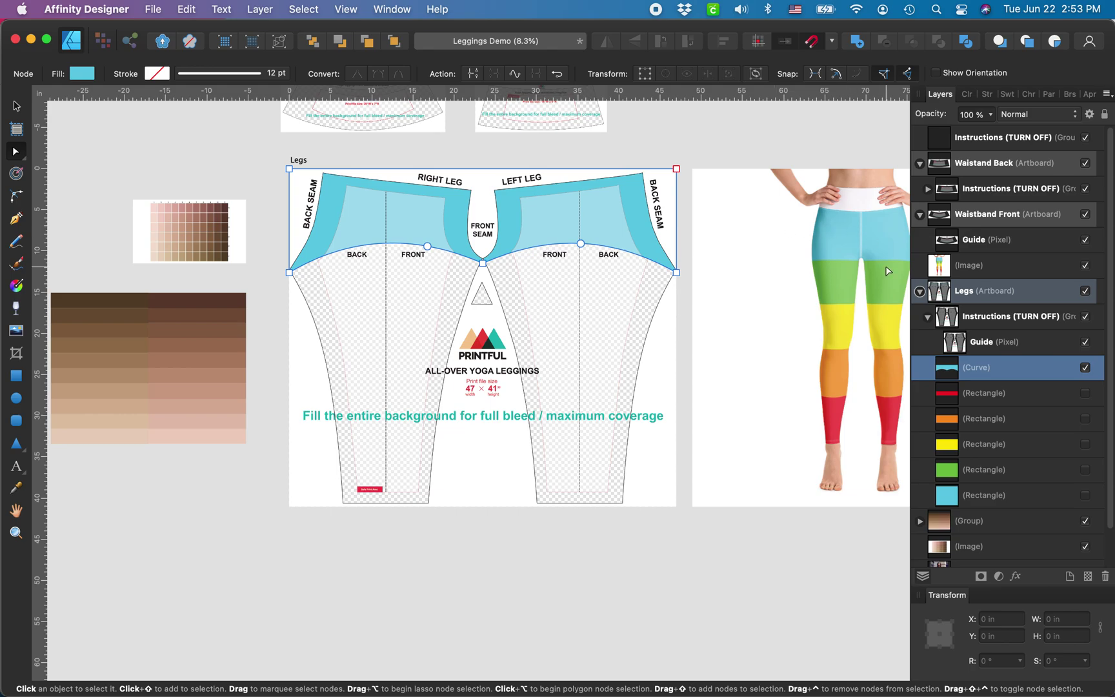
{"action": "scroll", "coordinate": [841, 278], "scroll_direction": "up", "scroll_amount": 3}
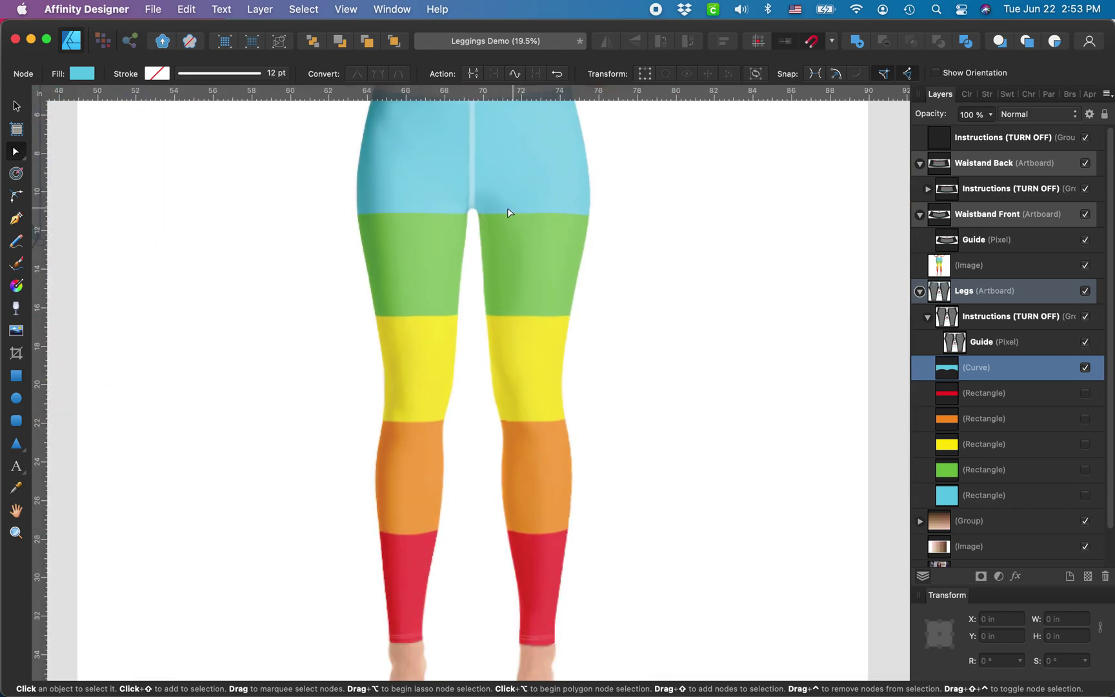
{"action": "scroll", "coordinate": [542, 329], "scroll_direction": "down", "scroll_amount": 8}
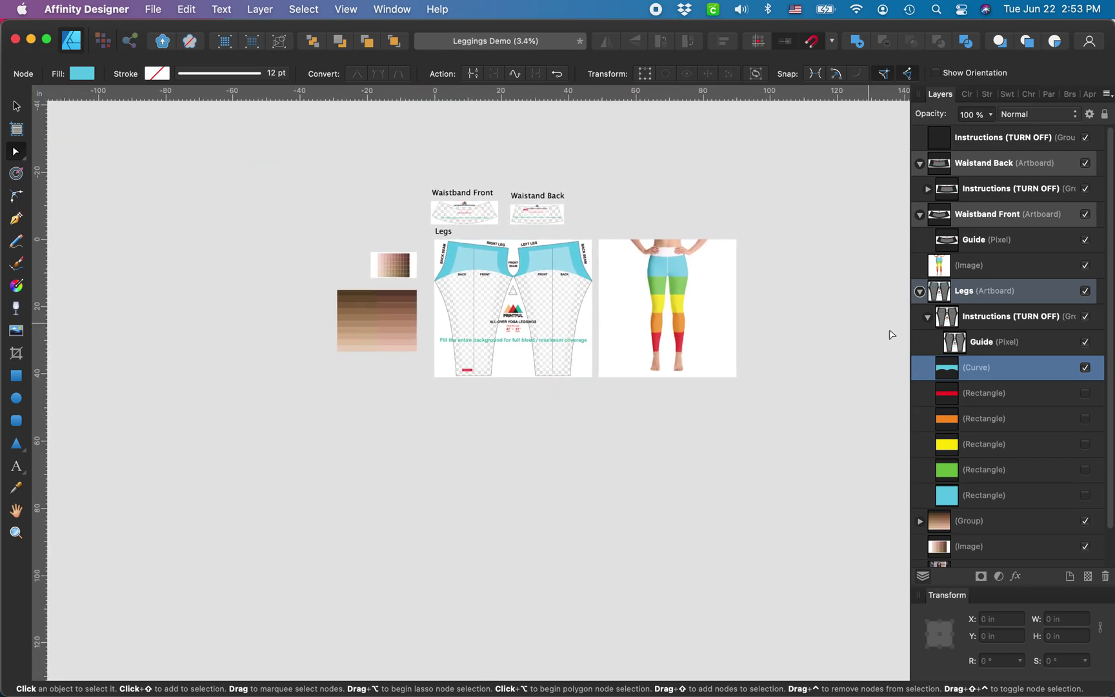
Give the light blue curve a white outline 24 pt wide
{"action": "left_click", "coordinate": [967, 94]}
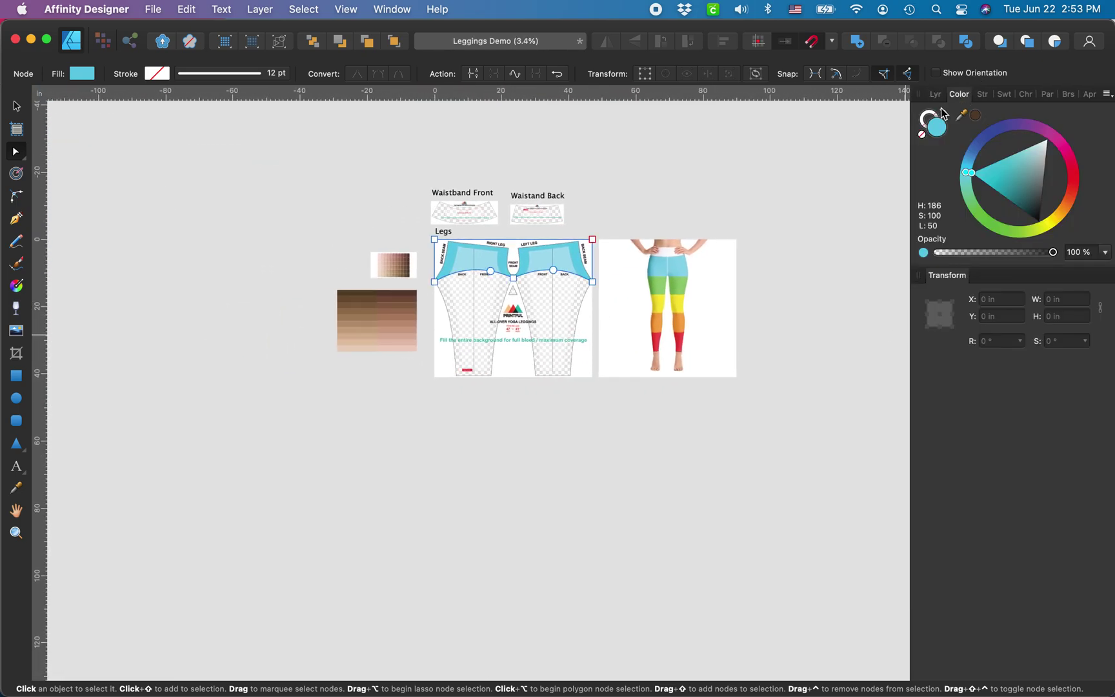
{"action": "scroll", "coordinate": [525, 269], "scroll_direction": "up", "scroll_amount": 3}
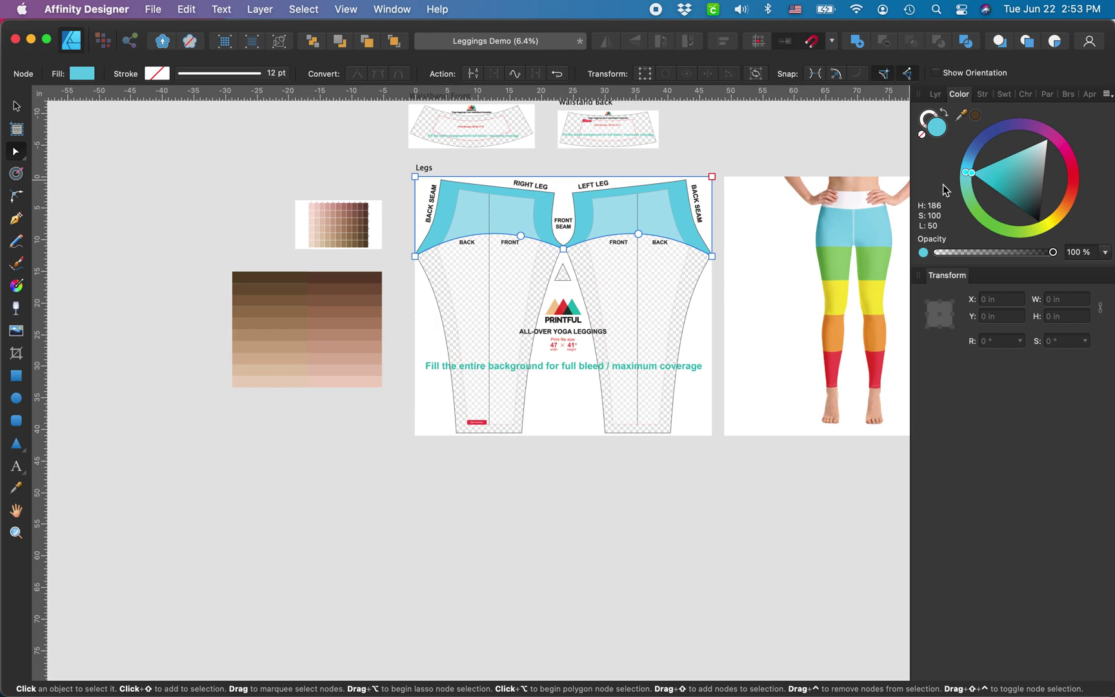
{"action": "left_click", "coordinate": [927, 118]}
{"action": "left_click_drag", "start_coordinate": [1026, 170], "coordinate": [1044, 80]}
{"action": "left_click", "coordinate": [982, 93]}
{"action": "mouse_move", "coordinate": [984, 138]}
{"action": "left_mouse_down"}
{"action": "mouse_move", "coordinate": [1035, 141]}
{"action": "mouse_move", "coordinate": [1016, 142]}
{"action": "left_mouse_up"}
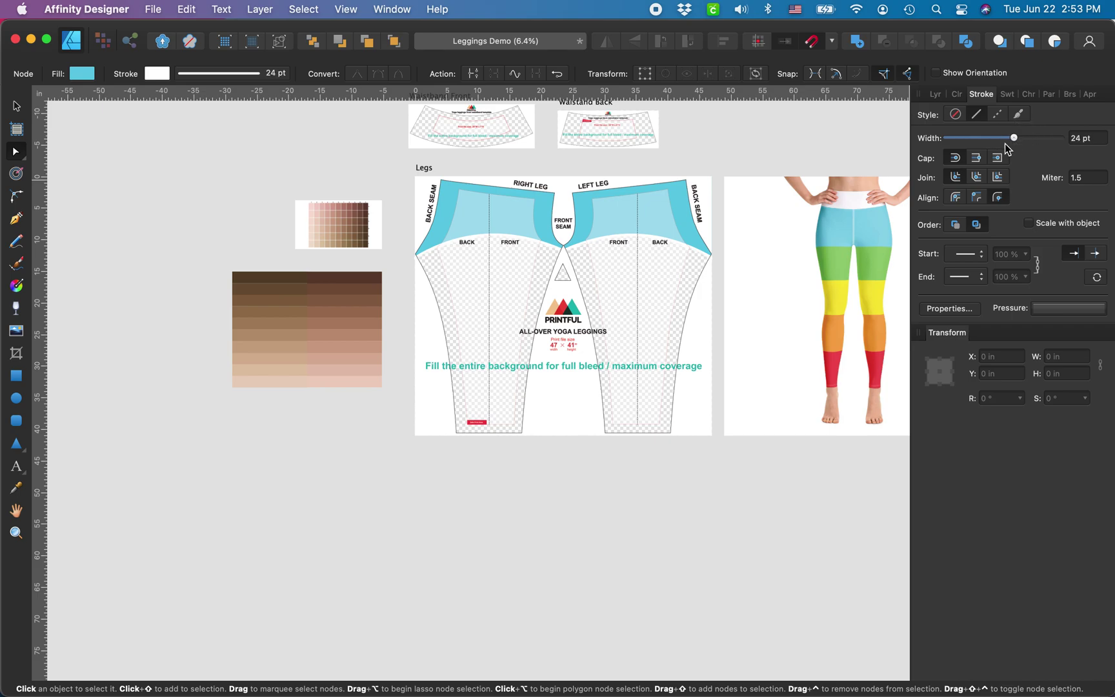
{"action": "scroll", "coordinate": [672, 284], "scroll_direction": "right", "scroll_amount": 3}
{"action": "scroll", "coordinate": [672, 284], "scroll_direction": "down", "scroll_amount": 1}
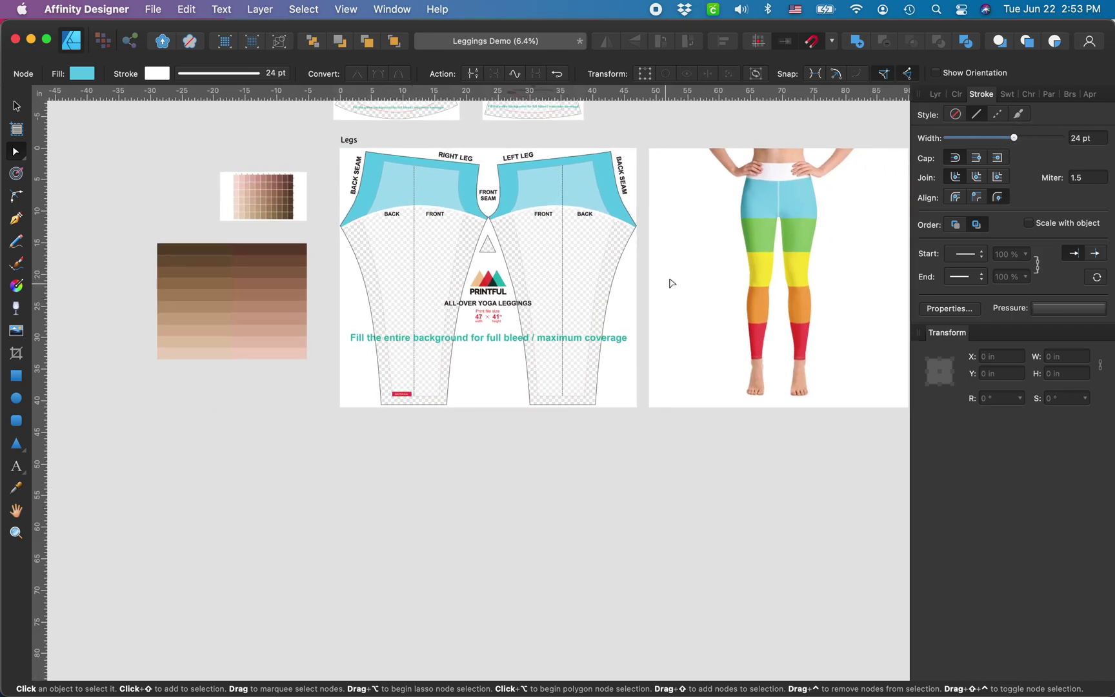
Duplicate the hidden full-size light blue rectangle, make the copy visible and place it directly below the light blue curve in the layer order
{"action": "left_click", "coordinate": [936, 95]}
{"action": "left_click", "coordinate": [990, 496]}
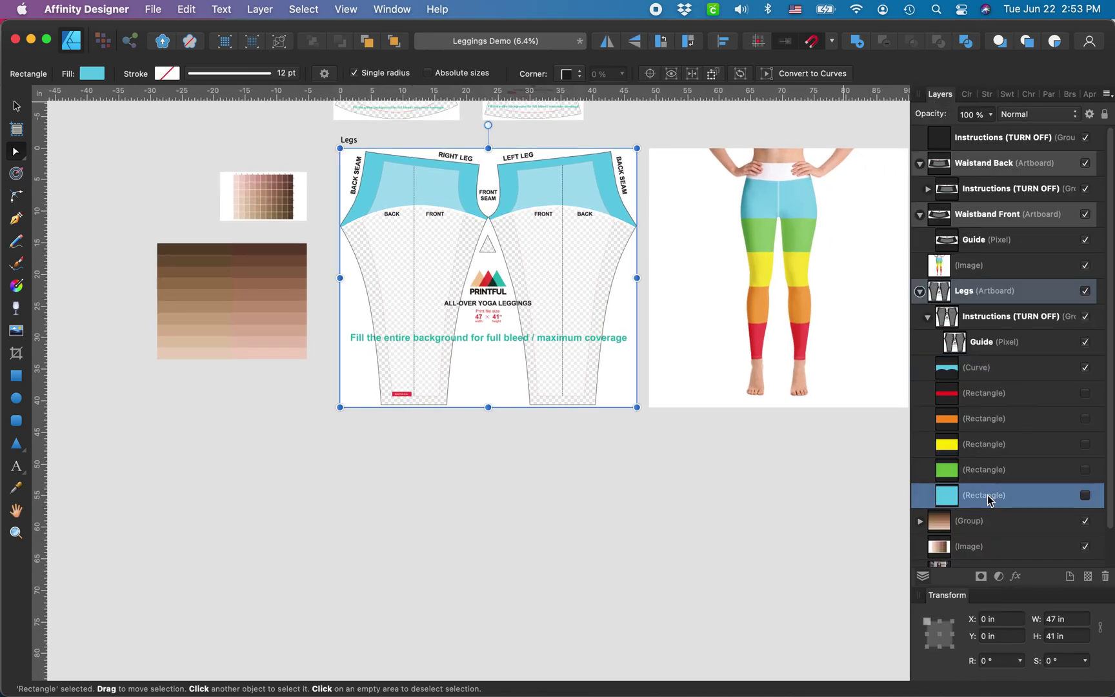
{"action": "key", "text": "super+j"}
{"action": "left_click", "coordinate": [1085, 495]}
{"action": "left_click_drag", "start_coordinate": [1005, 503], "coordinate": [991, 391]}
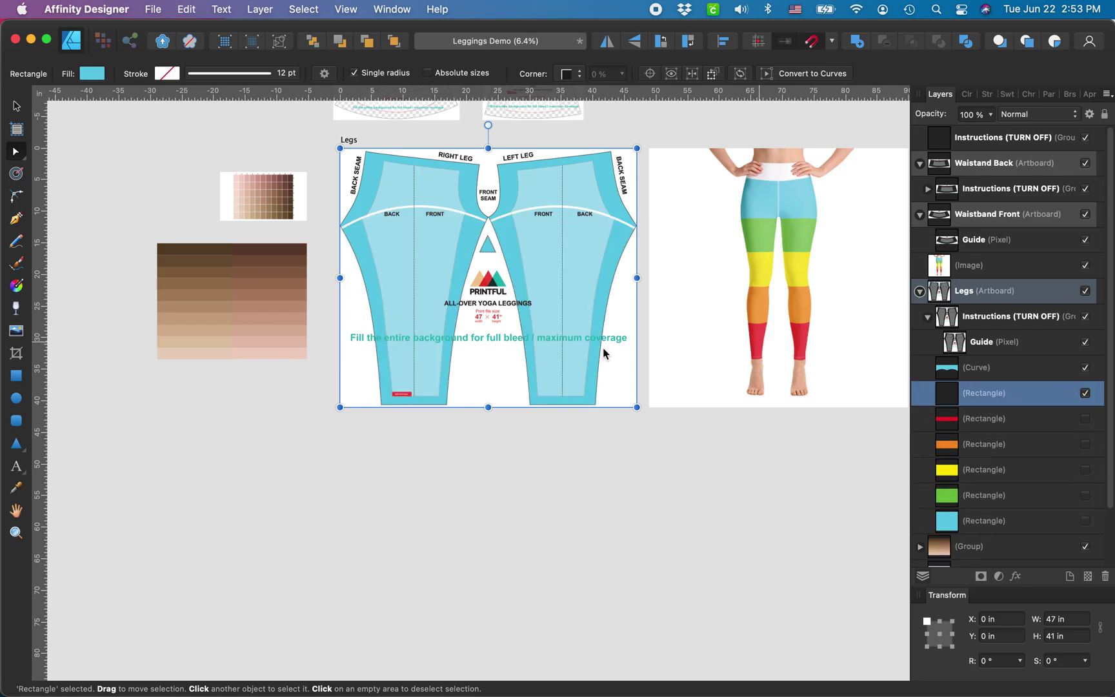
Fill the copied full-size rectangle with the second-lightest skin tone sampled from the skin color palette beside the artboard
{"action": "scroll", "coordinate": [430, 310], "scroll_direction": "up", "scroll_amount": 5}
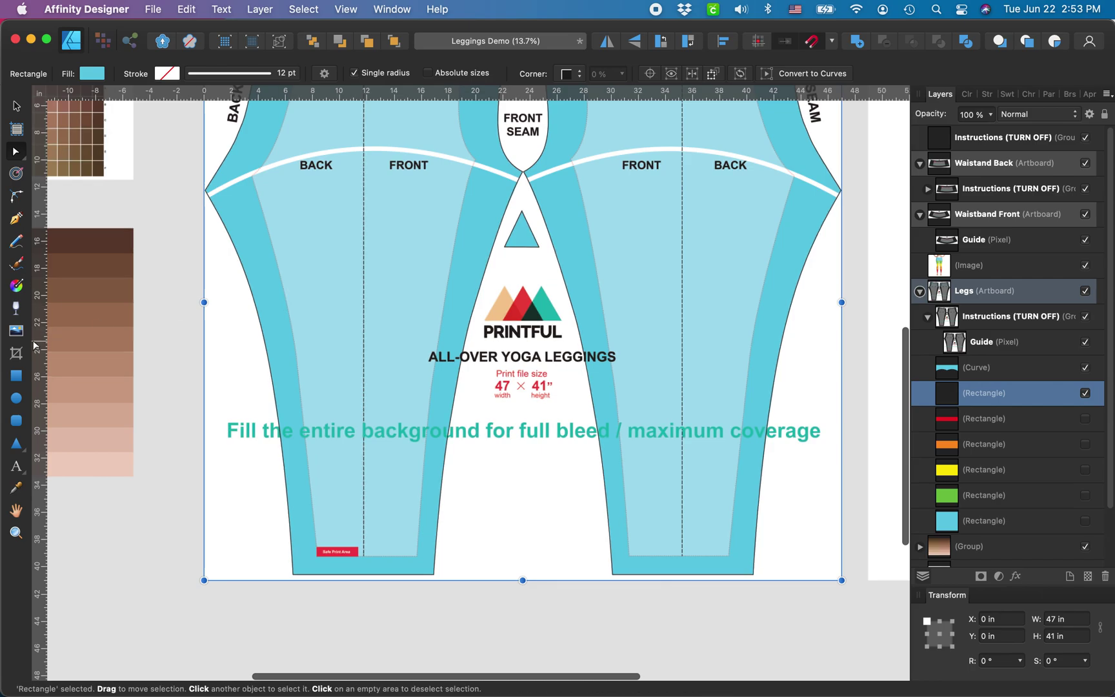
{"action": "left_click", "coordinate": [18, 488]}
{"action": "left_click", "coordinate": [102, 441]}
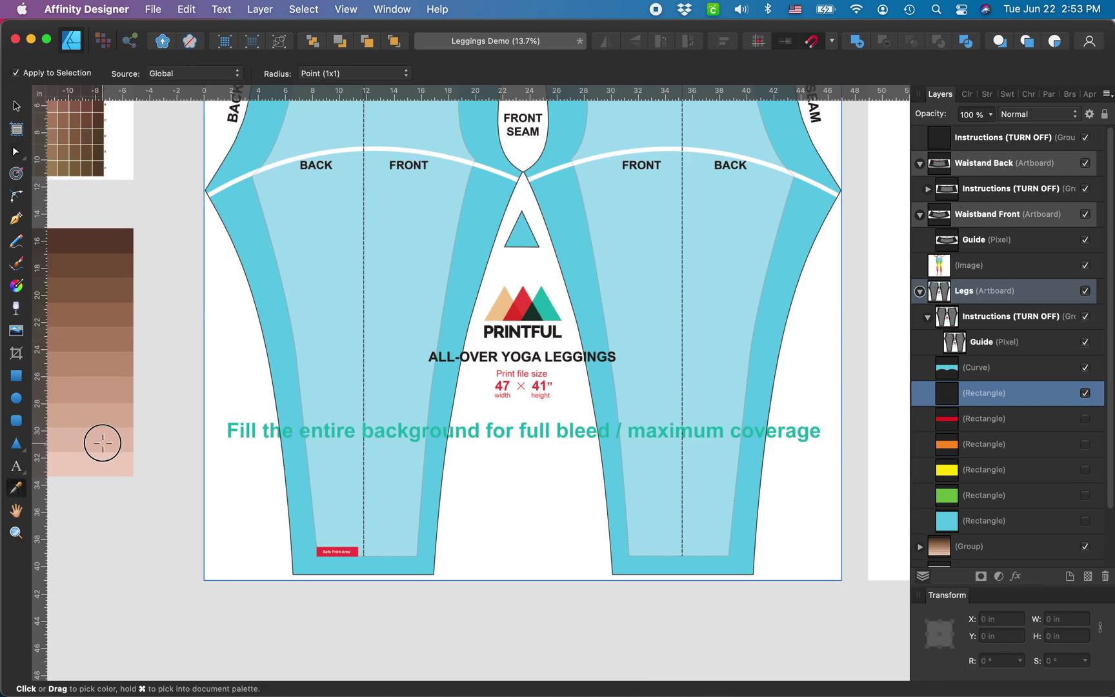
{"action": "left_click", "coordinate": [959, 95]}
{"action": "left_click", "coordinate": [976, 115]}
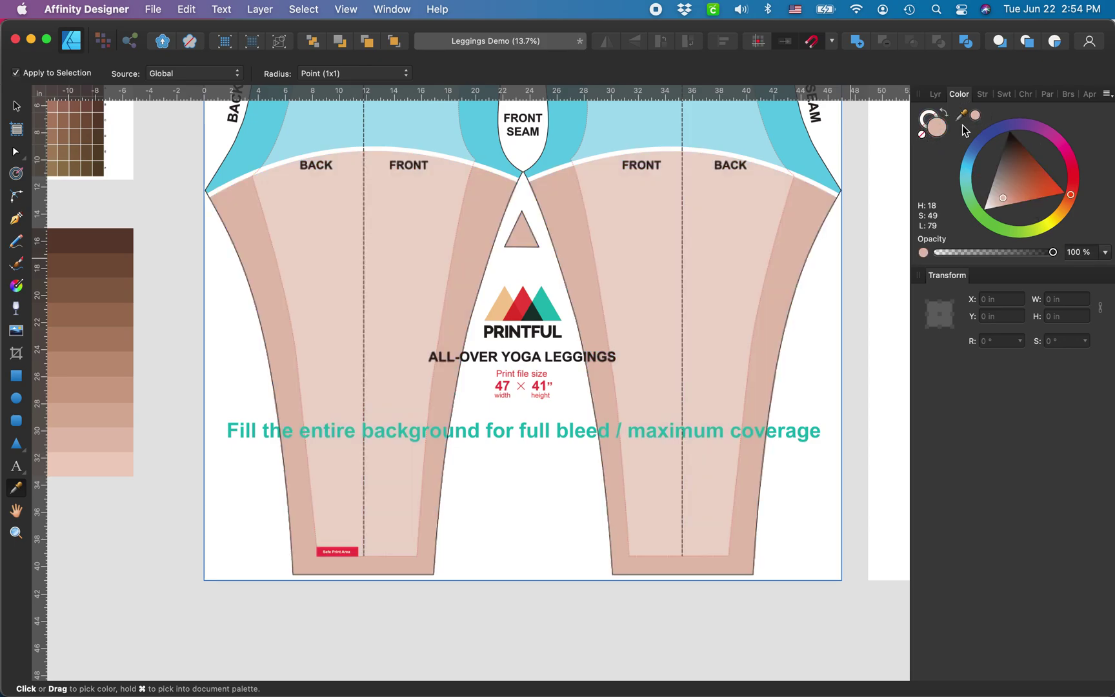
{"action": "key", "text": "super+minus"}
{"action": "scroll", "coordinate": [549, 351], "scroll_direction": "up", "scroll_amount": 5}
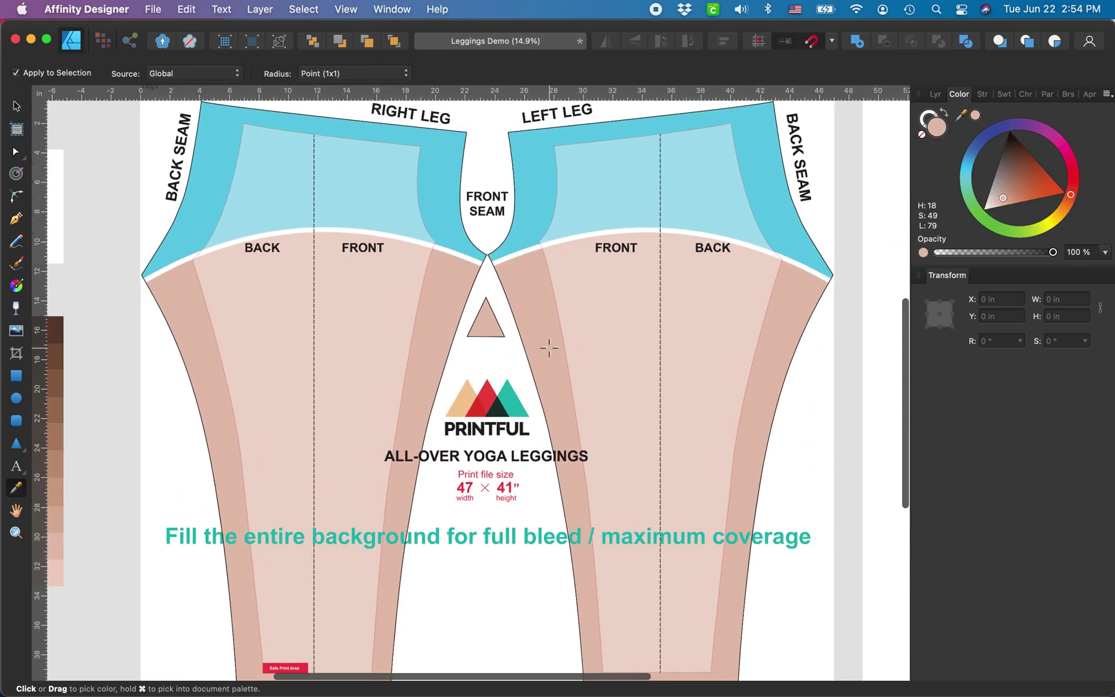
Preview the Legs artboard with its instructions group hidden, and restore the group's visibility
{"action": "scroll", "coordinate": [543, 296], "scroll_direction": "down", "scroll_amount": 3}
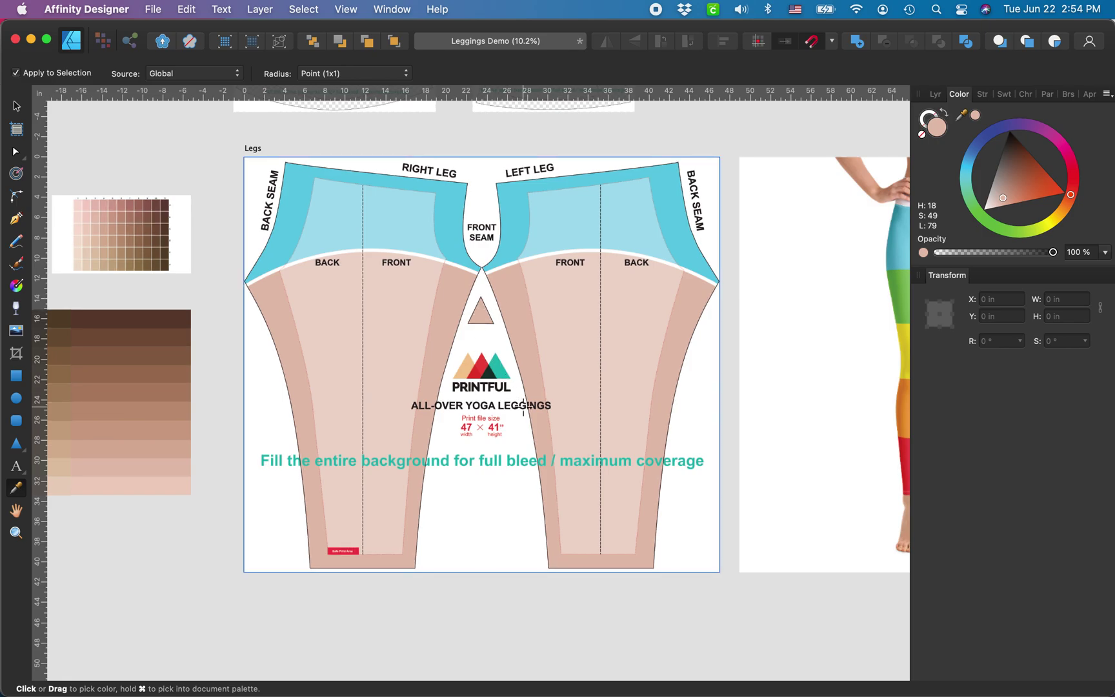
{"action": "scroll", "coordinate": [128, 441], "scroll_direction": "left", "scroll_amount": 1}
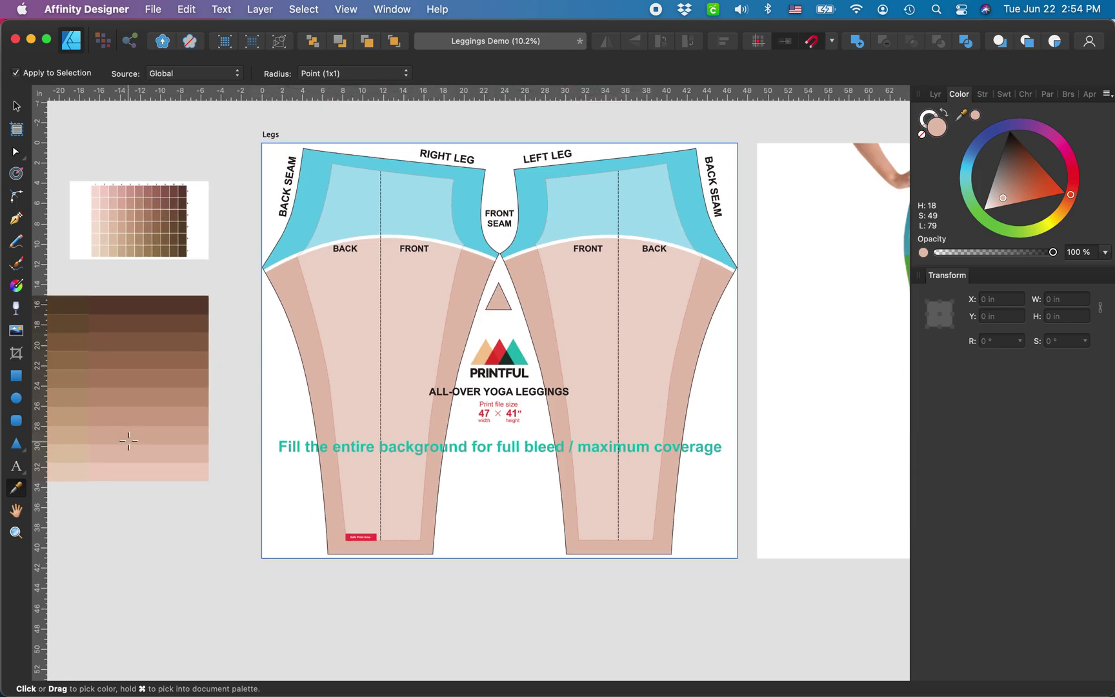
{"action": "scroll", "coordinate": [466, 311], "scroll_direction": "right", "scroll_amount": 1}
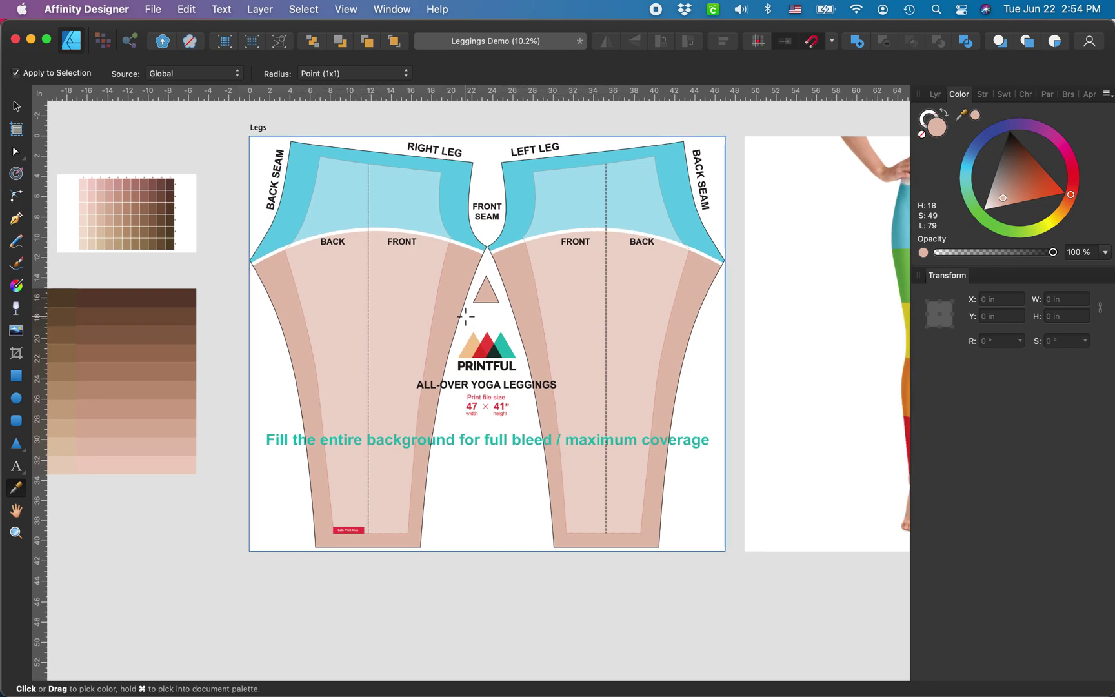
{"action": "left_click", "coordinate": [16, 105]}
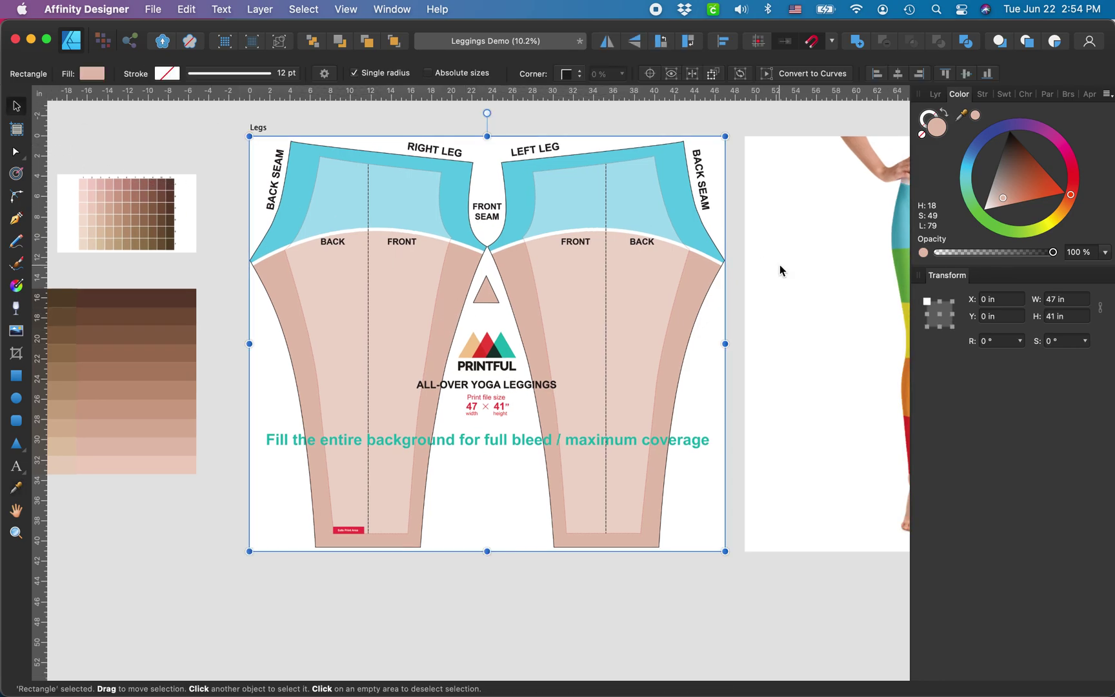
{"action": "left_click", "coordinate": [714, 410]}
{"action": "left_click", "coordinate": [935, 94]}
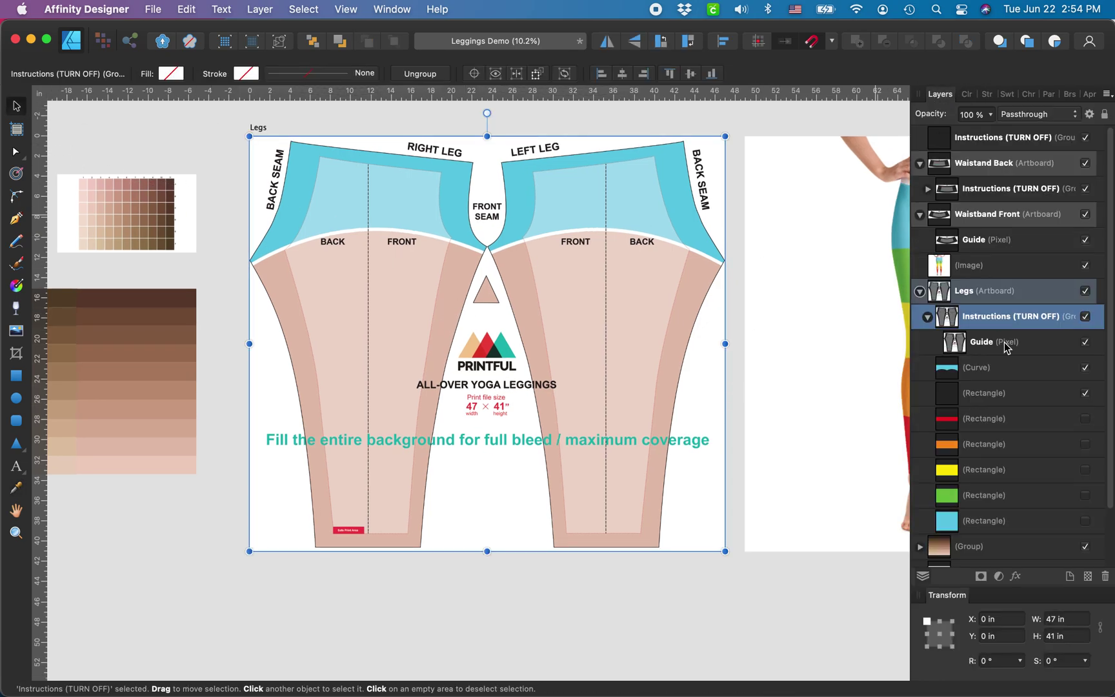
{"action": "left_click", "coordinate": [1086, 316]}
{"action": "scroll", "coordinate": [475, 341], "scroll_direction": "down", "scroll_amount": 3}
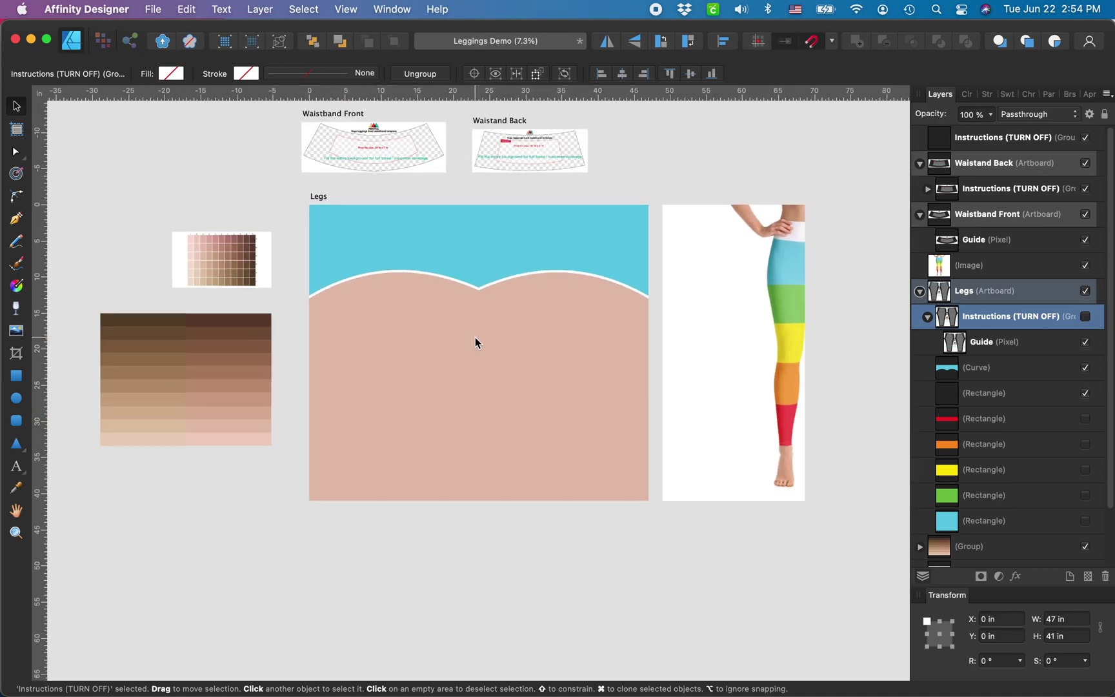
{"action": "key", "text": "super+z"}
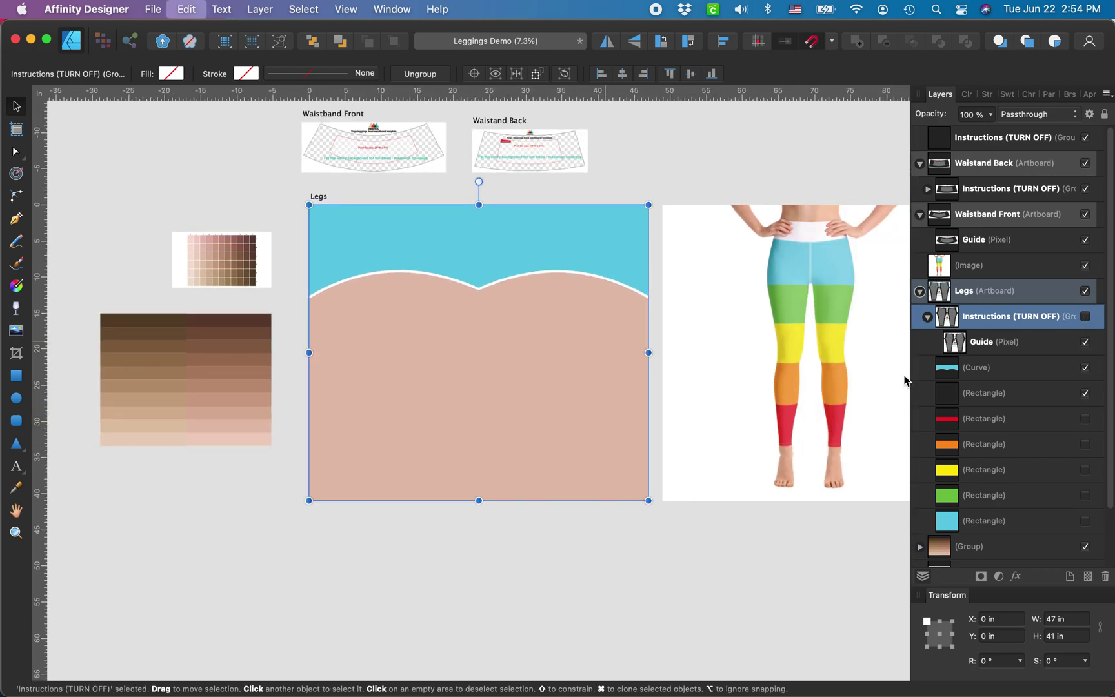
Draw a triangle about 3.9 × 3.7 in over the template's small gusset triangle, layered directly above the light blue curve
{"action": "scroll", "coordinate": [537, 331], "scroll_direction": "up", "scroll_amount": 3}
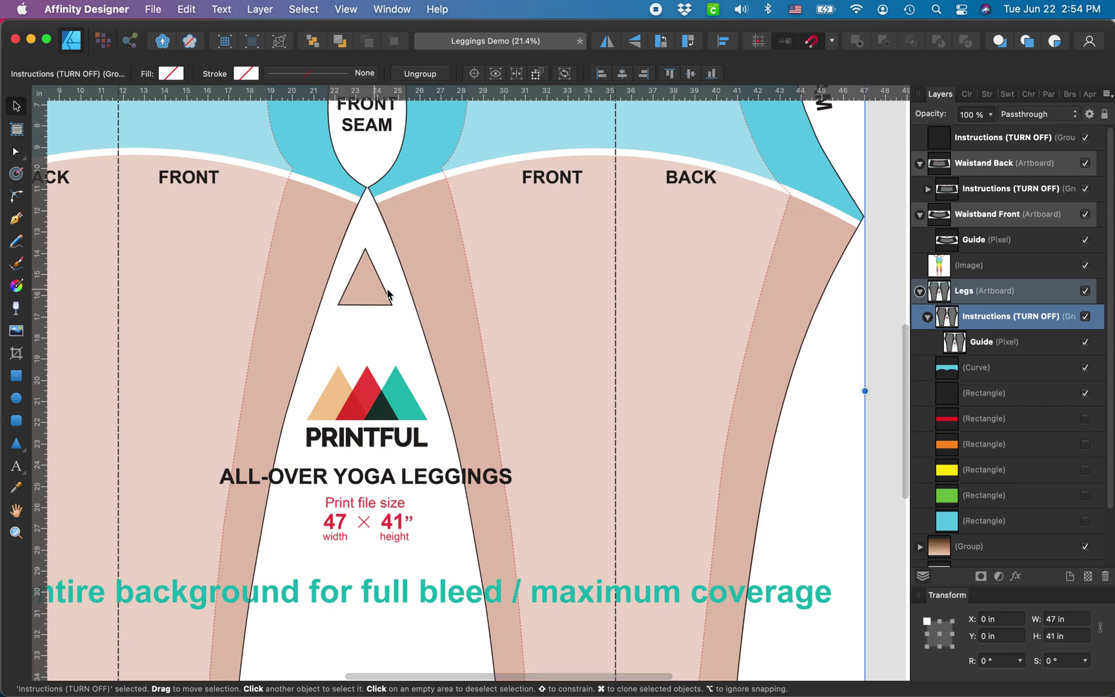
{"action": "left_click", "coordinate": [999, 368]}
{"action": "scroll", "coordinate": [289, 326], "scroll_direction": "left", "scroll_amount": 2}
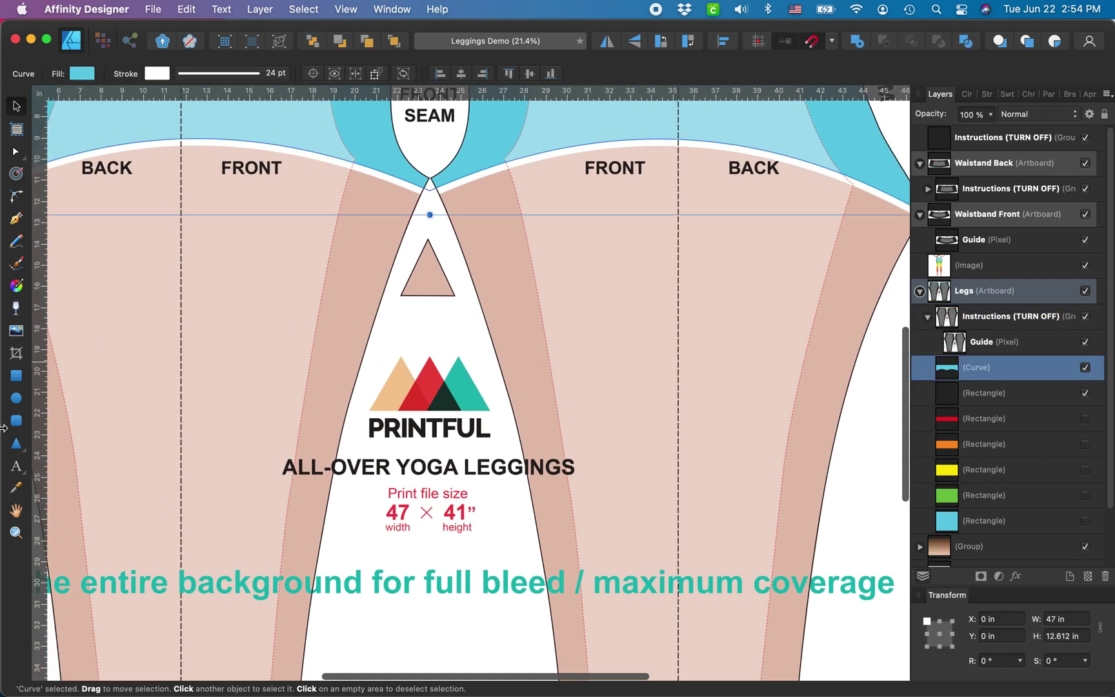
{"action": "left_click", "coordinate": [16, 449]}
{"action": "scroll", "coordinate": [369, 304], "scroll_direction": "up", "scroll_amount": 2}
{"action": "left_click_drag", "start_coordinate": [396, 305], "coordinate": [524, 182]}
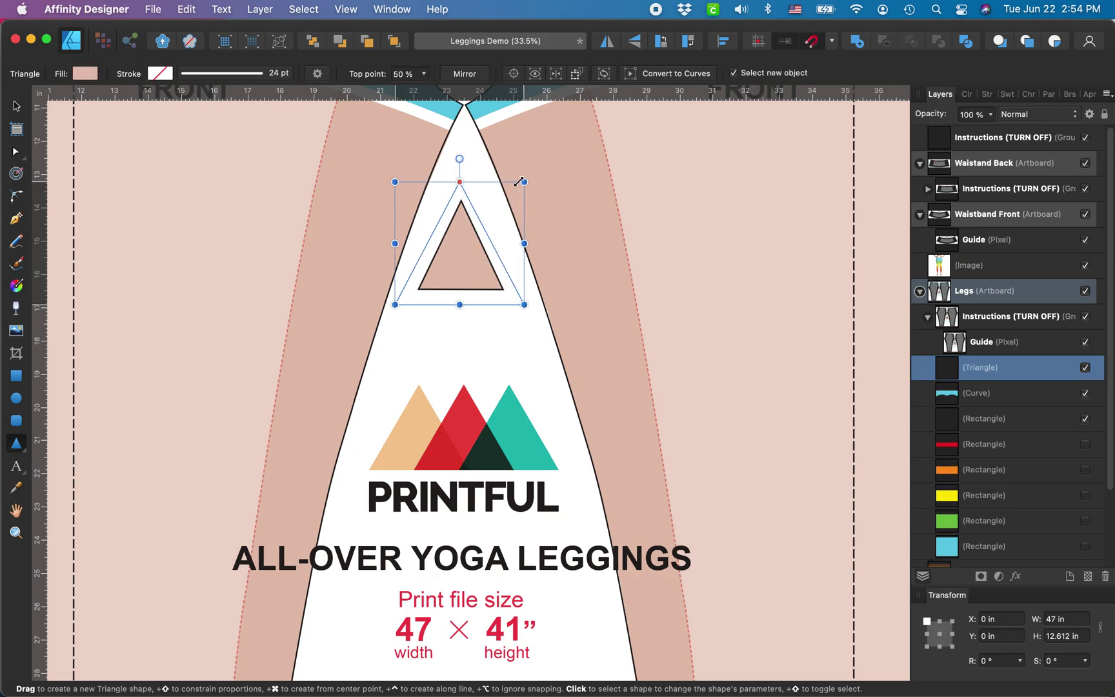
Fill the new triangle with the recently used light blue
{"action": "left_click", "coordinate": [966, 94]}
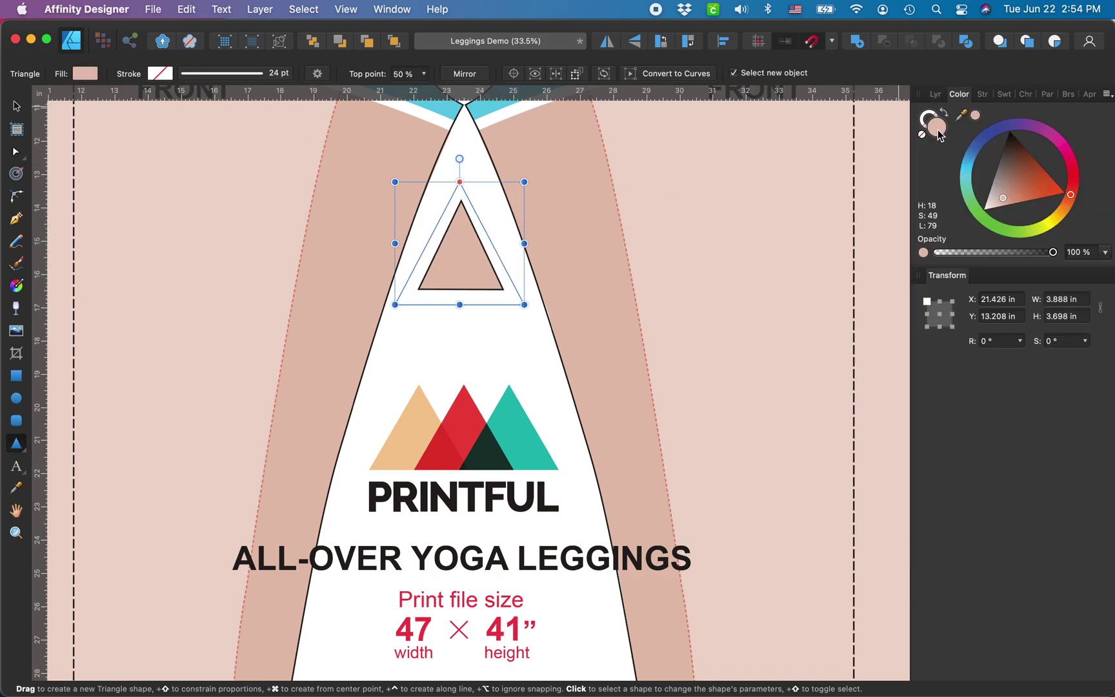
{"action": "left_click", "coordinate": [983, 94]}
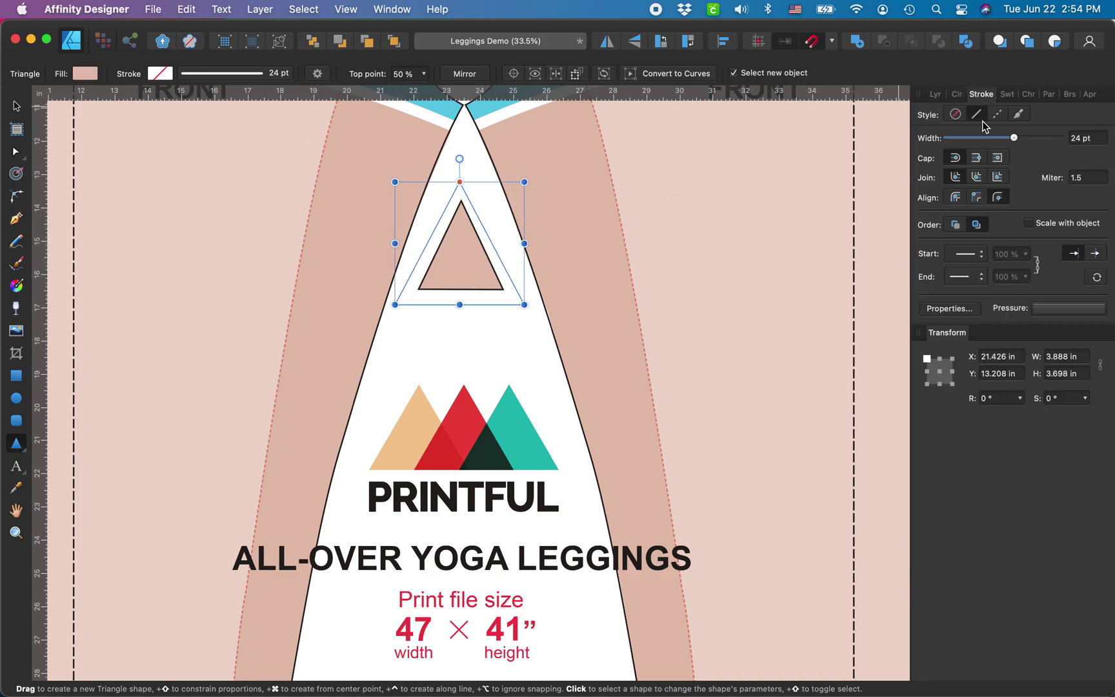
{"action": "left_click", "coordinate": [958, 94]}
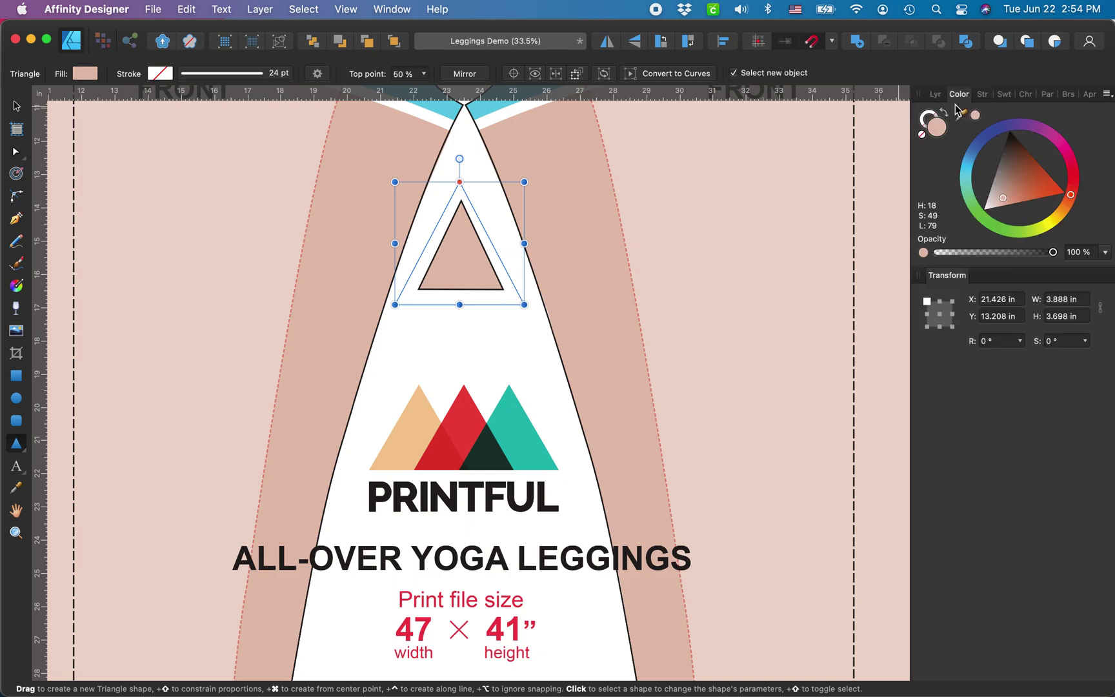
{"action": "left_click", "coordinate": [1005, 94]}
{"action": "left_click", "coordinate": [984, 157]}
{"action": "scroll", "coordinate": [460, 323], "scroll_direction": "down", "scroll_amount": 5}
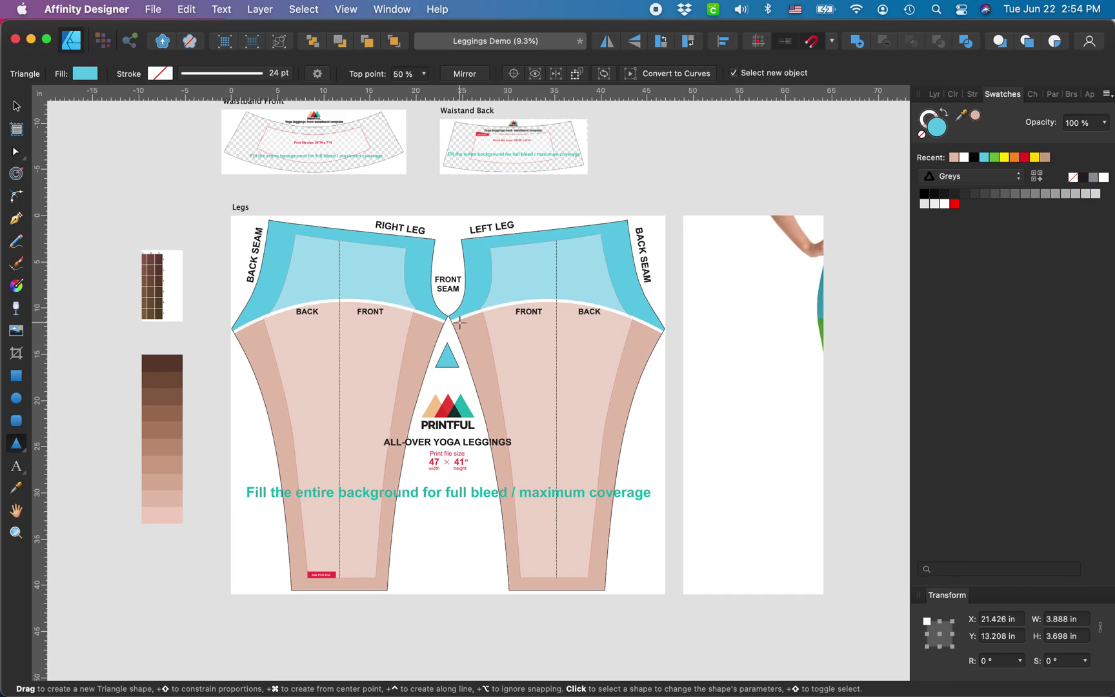
Save the document and hide the instructions group on the Legs artboard
{"action": "left_click", "coordinate": [16, 106]}
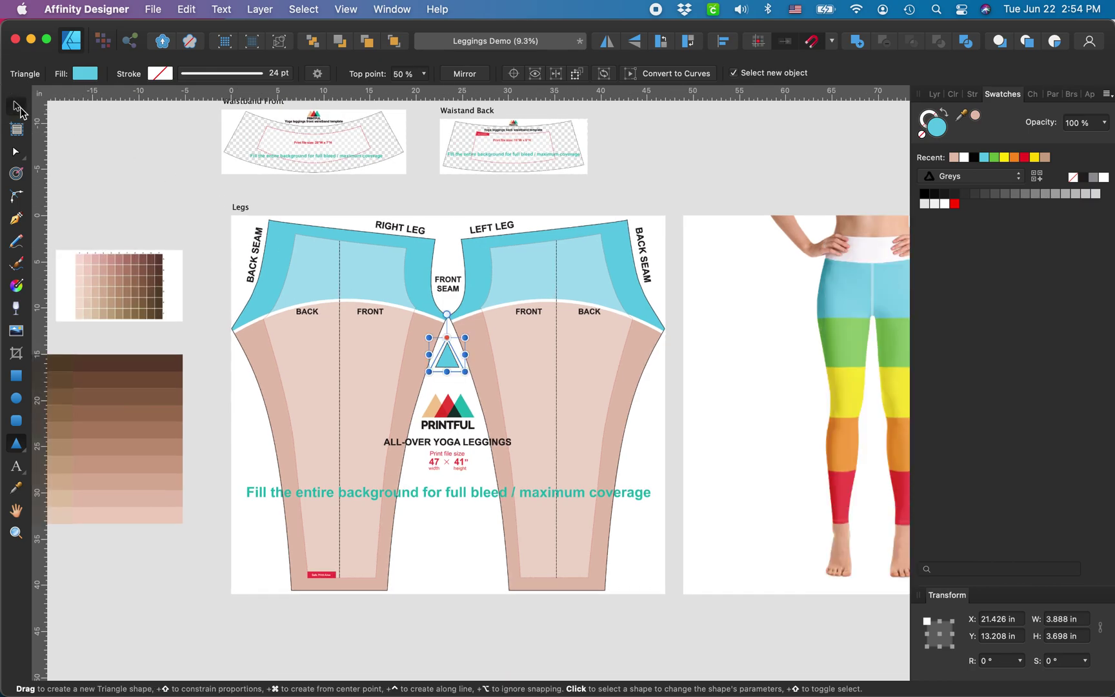
{"action": "left_click", "coordinate": [935, 95]}
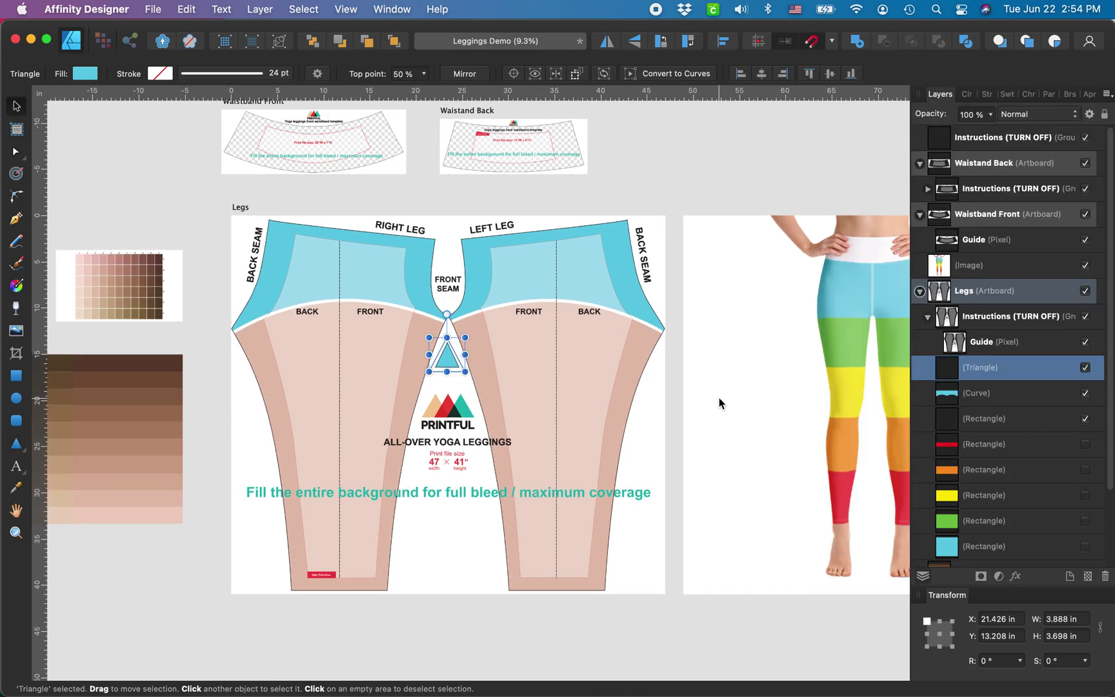
{"action": "key", "text": "super+s"}
{"action": "left_click", "coordinate": [1086, 317]}
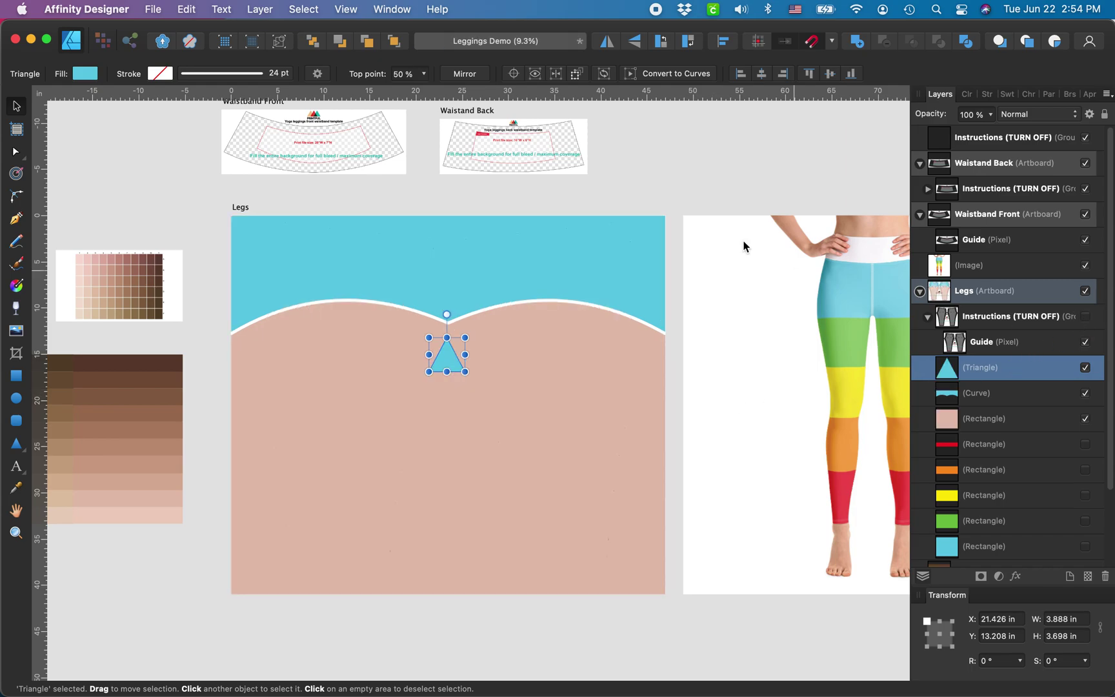
Select the Legs artboard and export it as Leggings-demo.png
{"action": "left_click", "coordinate": [683, 210]}
{"action": "left_click", "coordinate": [247, 210]}
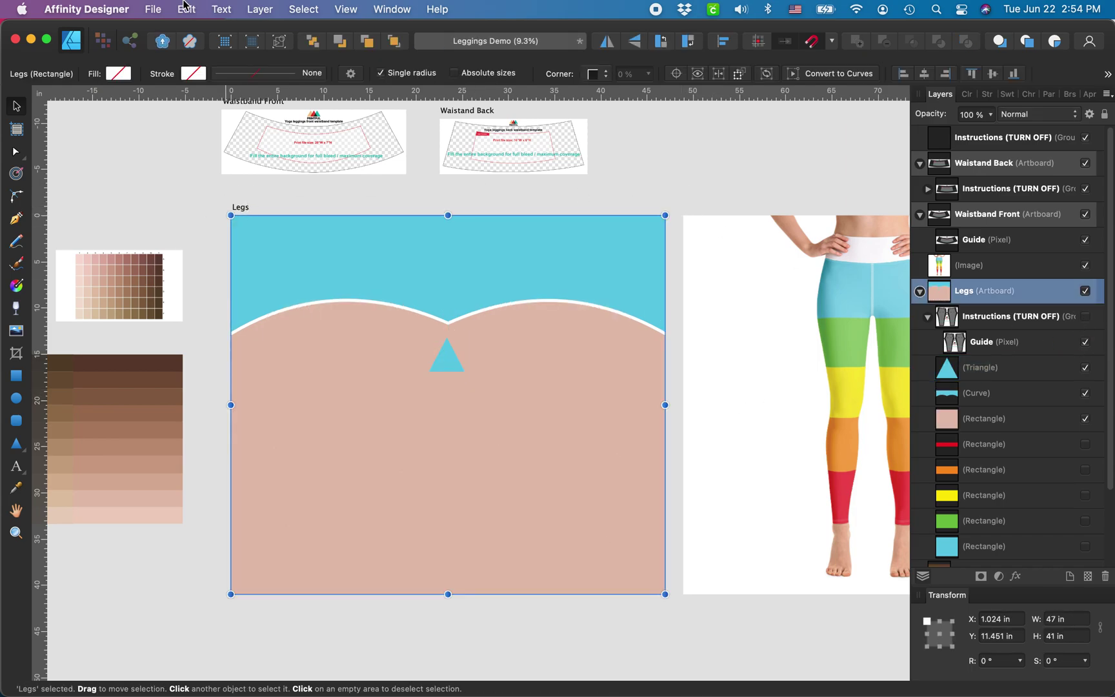
{"action": "left_click", "coordinate": [153, 9]}
{"action": "left_click", "coordinate": [169, 313]}
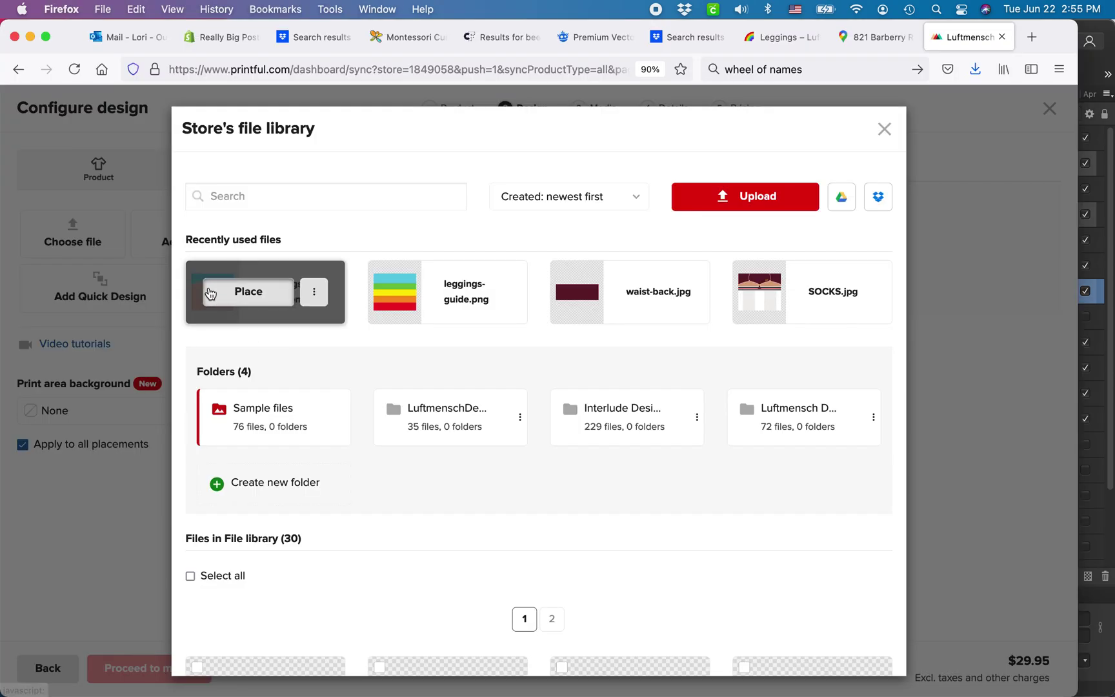
In Printful in Firefox, place Leggings-demo.png from the file library on the leggings' Legs print area
{"action": "left_click", "coordinate": [249, 291]}
{"action": "scroll", "coordinate": [792, 389], "scroll_direction": "down", "scroll_amount": 3}
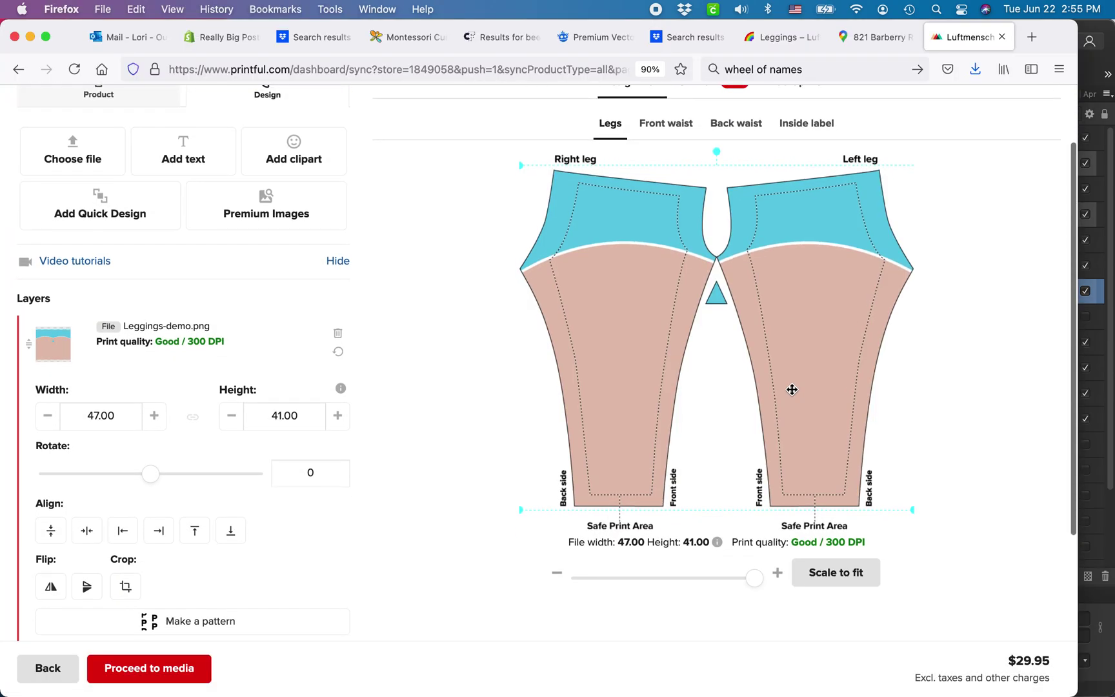
{"action": "scroll", "coordinate": [722, 304], "scroll_direction": "up", "scroll_amount": 2}
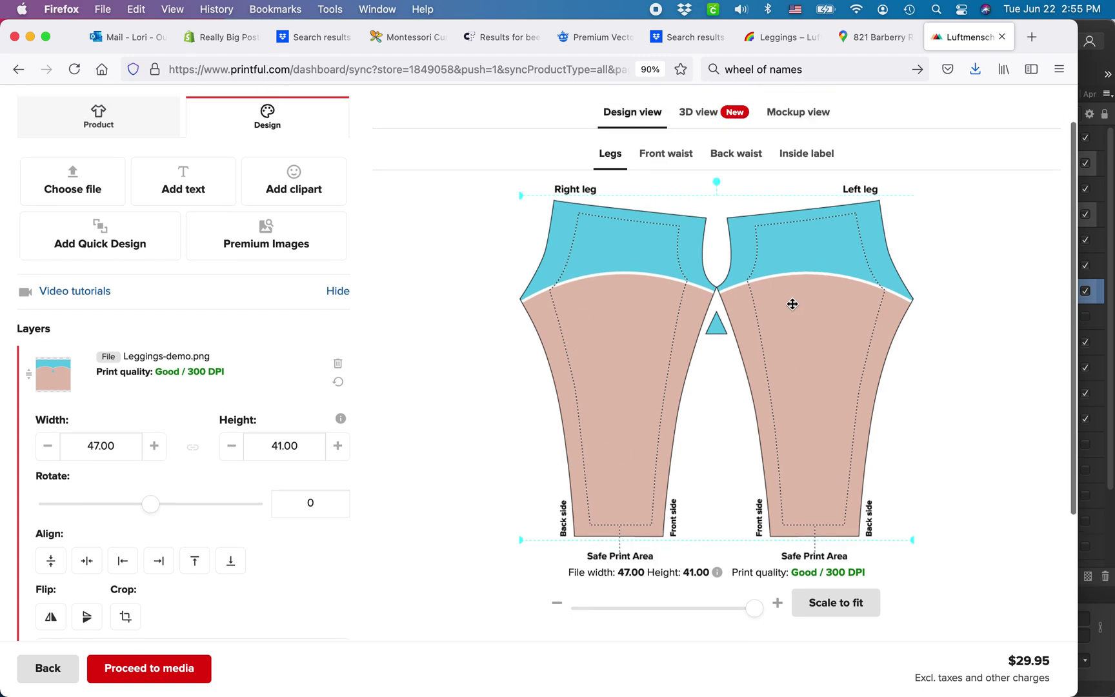
Open the product mockups and examine the shorts design from the front and from the side
{"action": "left_click", "coordinate": [822, 142]}
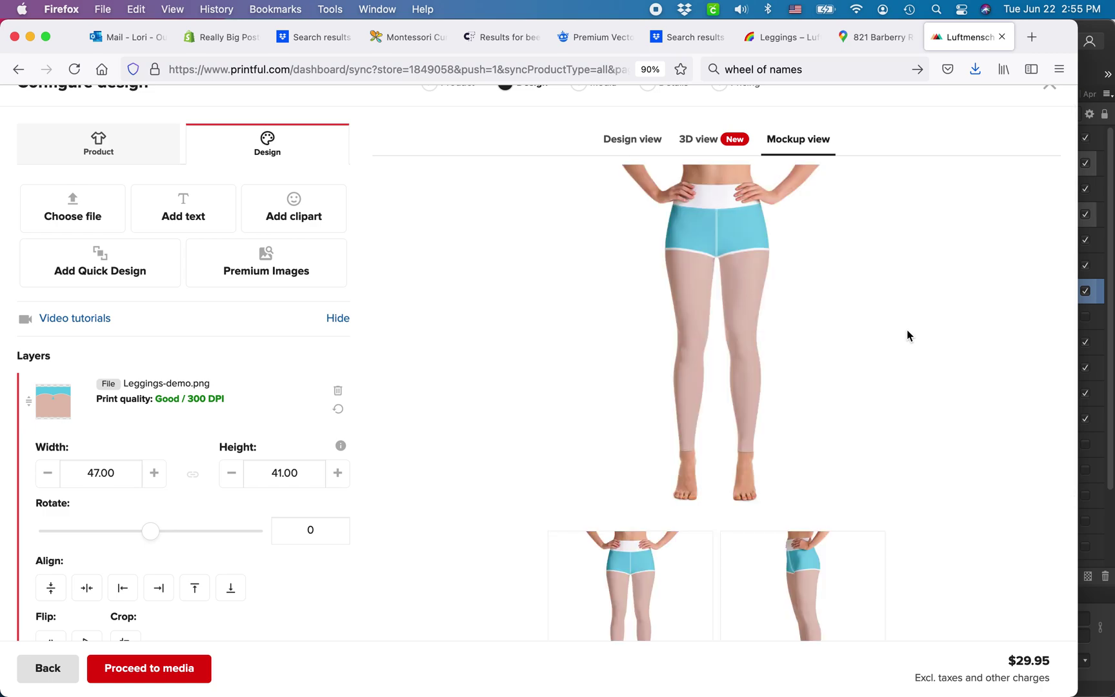
{"action": "scroll", "coordinate": [735, 313], "scroll_direction": "down", "scroll_amount": 2}
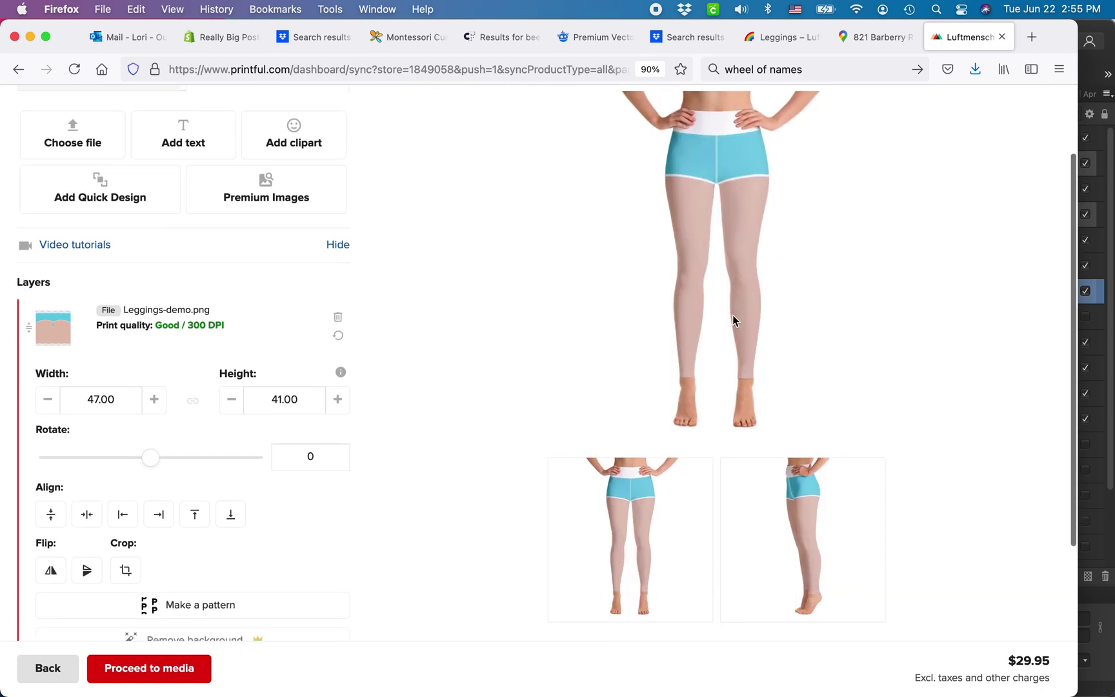
{"action": "scroll", "coordinate": [668, 517], "scroll_direction": "up", "scroll_amount": 2}
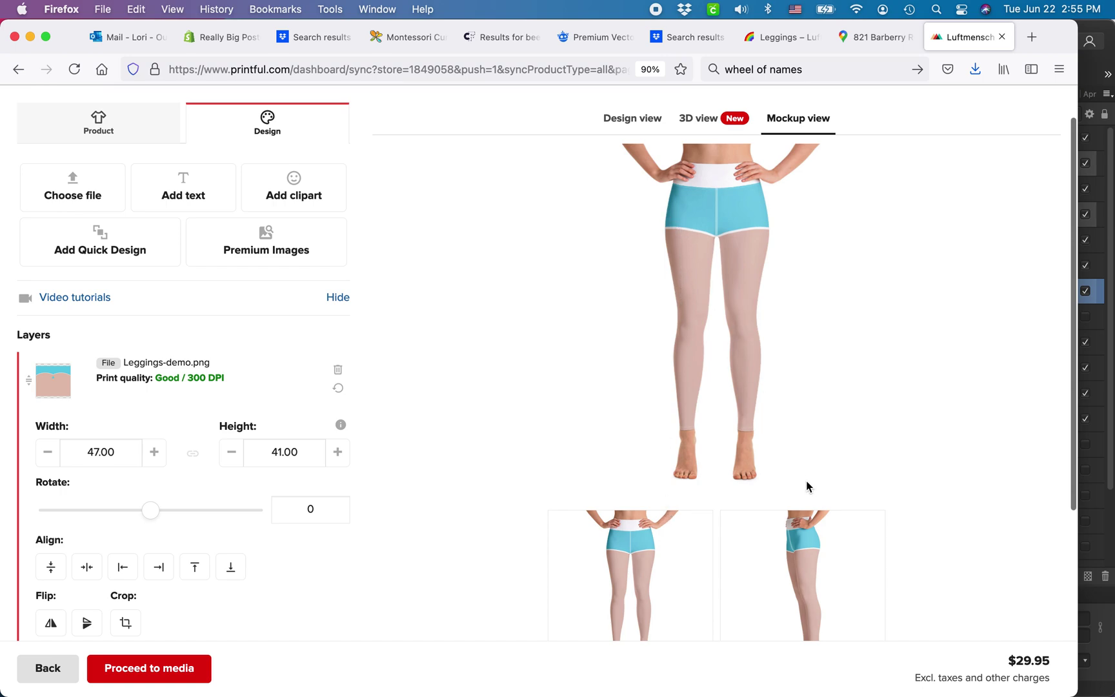
{"action": "left_click", "coordinate": [812, 564]}
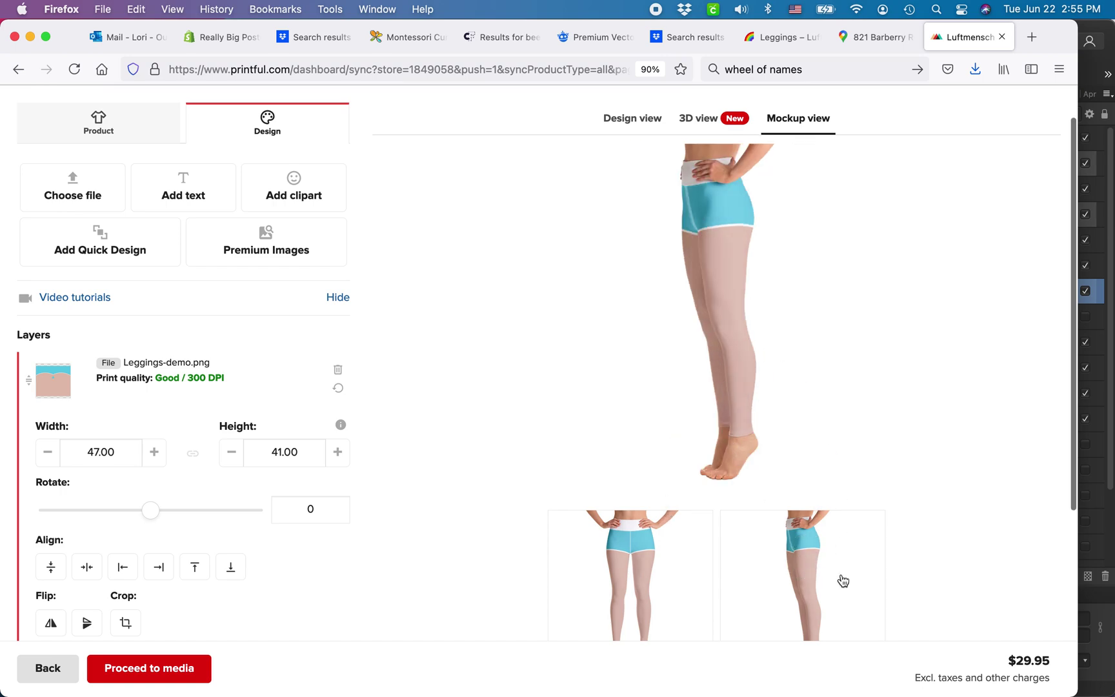
{"action": "left_click", "coordinate": [630, 515]}
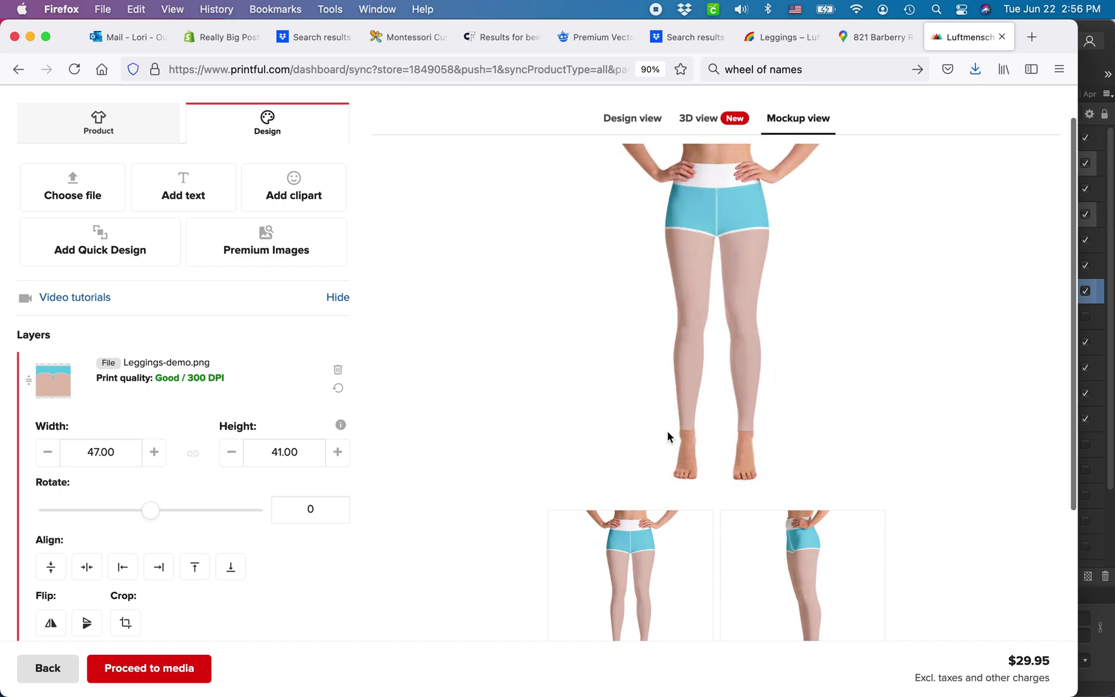
Copy the front mockup image and paste it into the leggings document in Affinity Designer
{"action": "right_click", "coordinate": [721, 241]}
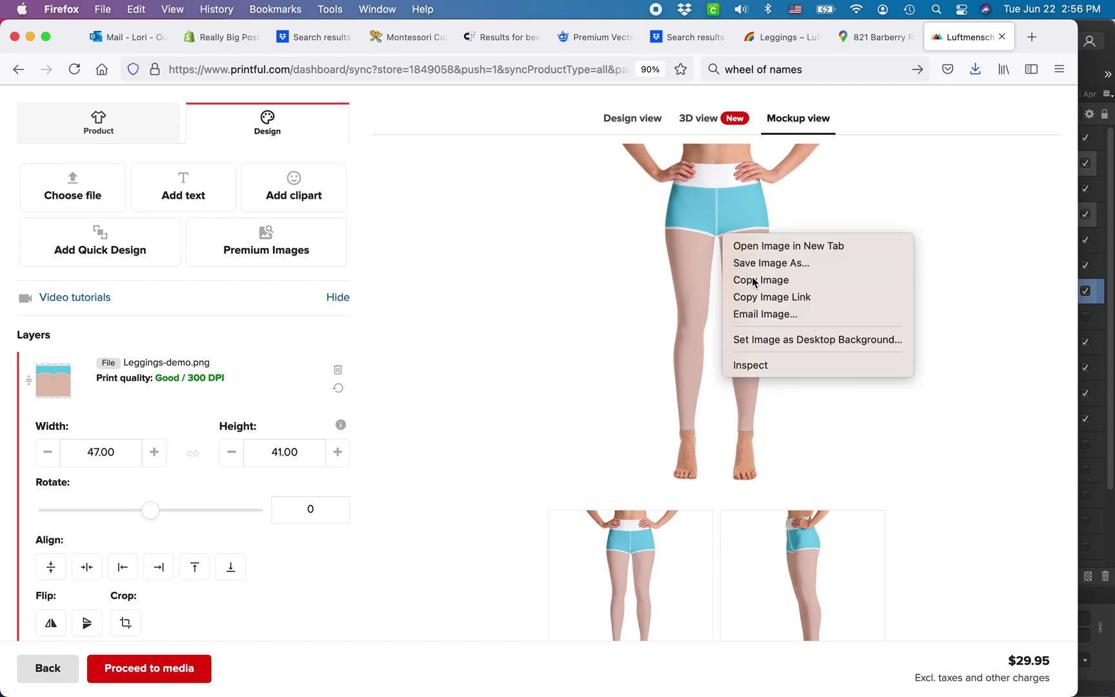
{"action": "left_click", "coordinate": [742, 276]}
{"action": "left_click", "coordinate": [1107, 252]}
{"action": "scroll", "coordinate": [697, 429], "scroll_direction": "right", "scroll_amount": 5}
{"action": "key", "text": "super+v"}
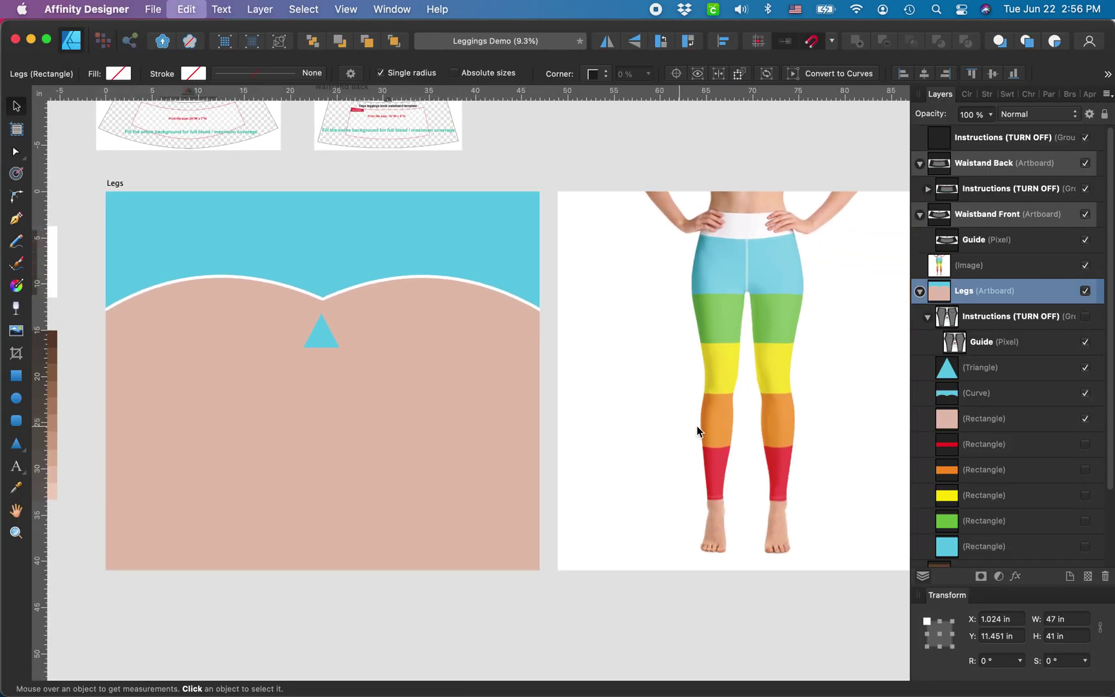
Move the pasted mockup over the striped mockup and take its layer out of the Legs artboard, directly above the striped image
{"action": "left_click_drag", "start_coordinate": [470, 394], "coordinate": [635, 558]}
{"action": "left_click_drag", "start_coordinate": [582, 514], "coordinate": [709, 346]}
{"action": "left_click_drag", "start_coordinate": [972, 292], "coordinate": [932, 302]}
Enlarge the pasted mockup to 41 × 41 in and place it to the right of the striped mockup, level with its top edge
{"action": "scroll", "coordinate": [689, 316], "scroll_direction": "up", "scroll_amount": 3}
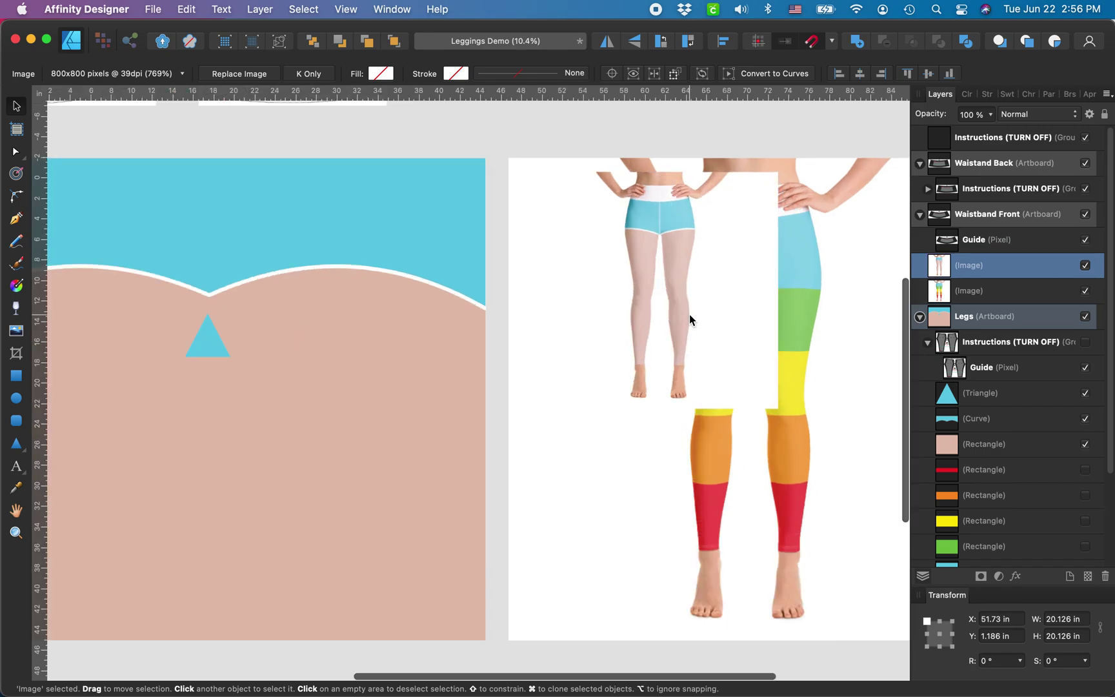
{"action": "scroll", "coordinate": [692, 351], "scroll_direction": "down", "scroll_amount": 3}
{"action": "scroll", "coordinate": [684, 368], "scroll_direction": "right", "scroll_amount": 3}
{"action": "scroll", "coordinate": [684, 368], "scroll_direction": "down", "scroll_amount": 1}
{"action": "left_click_drag", "start_coordinate": [669, 377], "coordinate": [855, 566]}
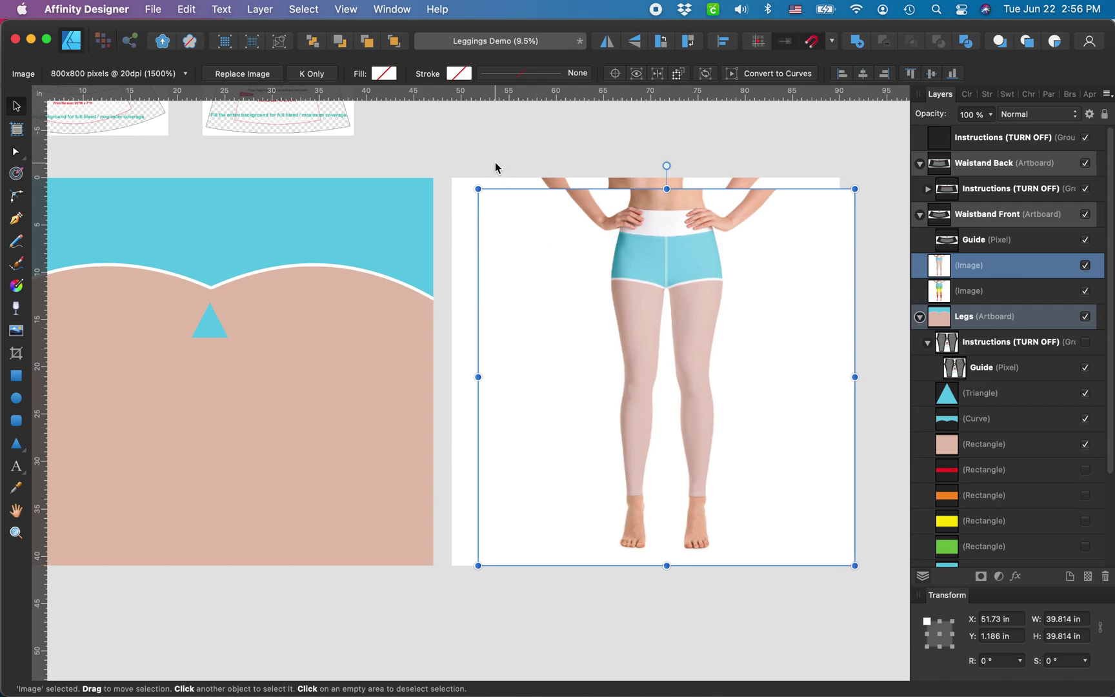
{"action": "left_click_drag", "start_coordinate": [478, 189], "coordinate": [468, 177]}
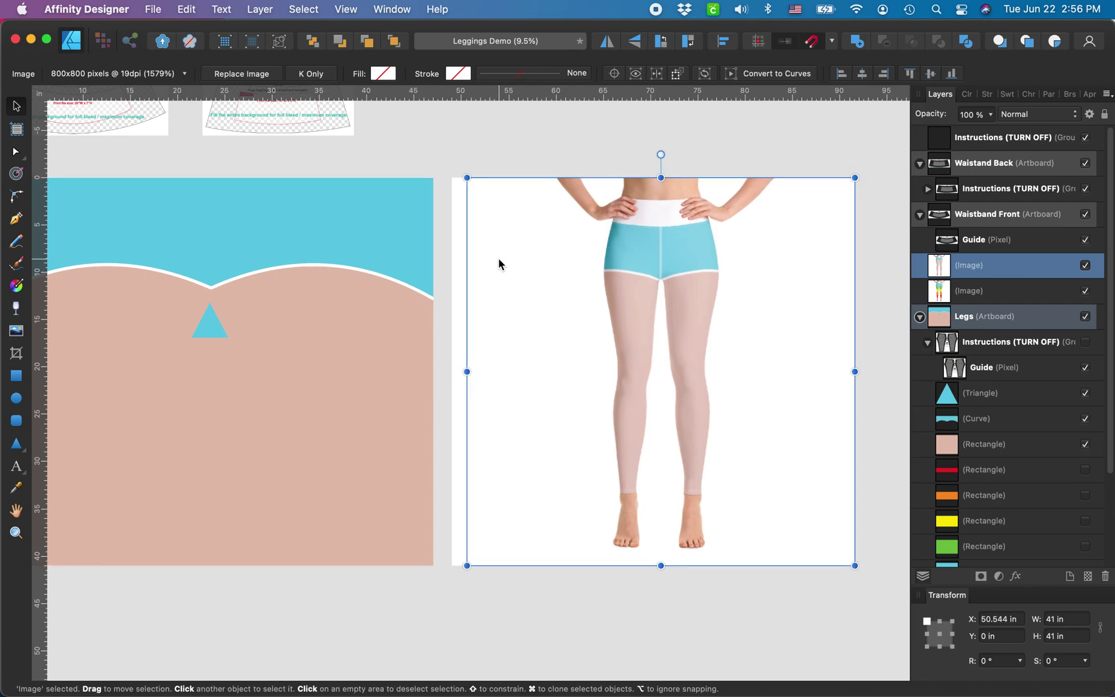
{"action": "scroll", "coordinate": [499, 264], "scroll_direction": "down", "scroll_amount": 3}
{"action": "left_click_drag", "start_coordinate": [498, 259], "coordinate": [686, 265]}
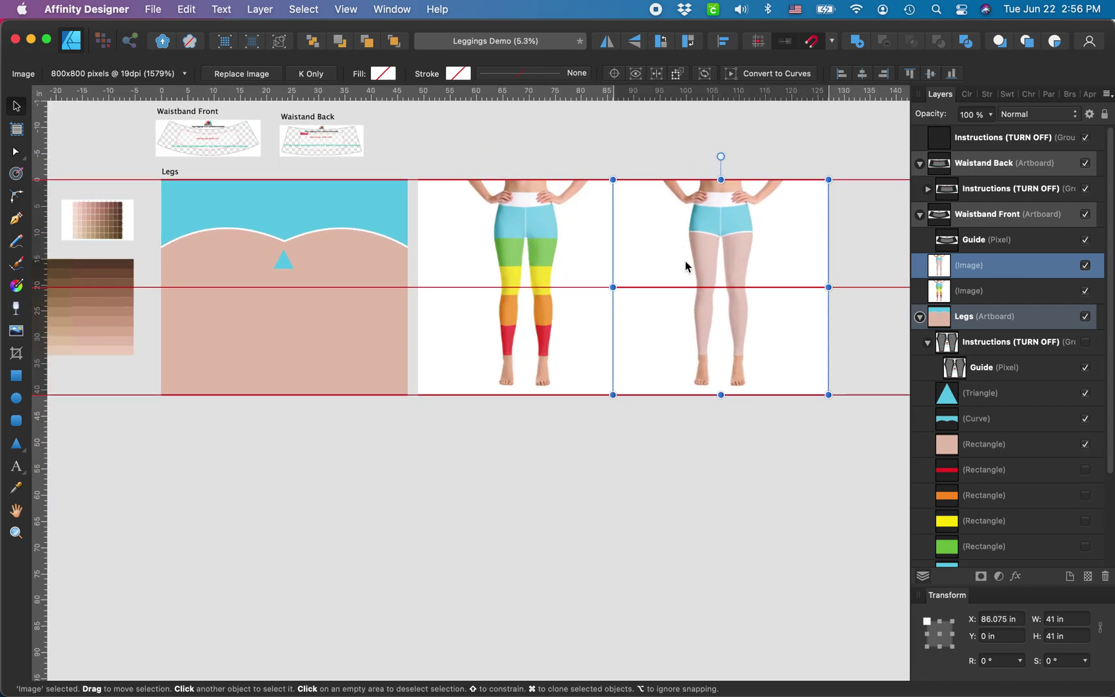
{"action": "scroll", "coordinate": [525, 316], "scroll_direction": "left", "scroll_amount": 3}
{"action": "scroll", "coordinate": [306, 308], "scroll_direction": "up", "scroll_amount": 5}
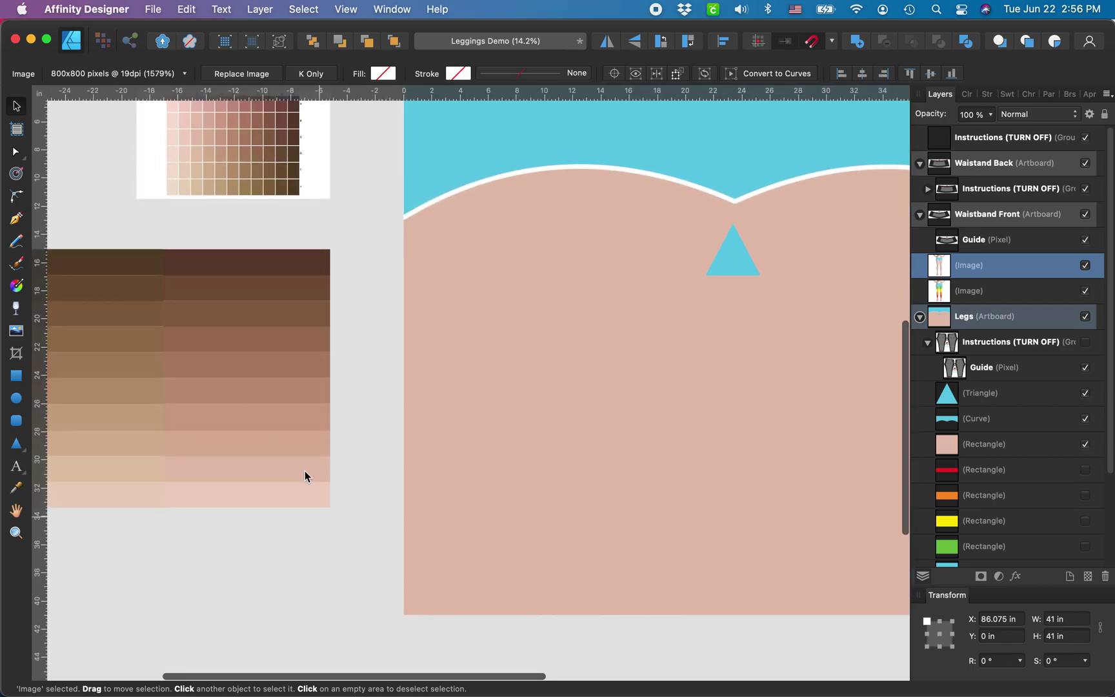
{"action": "scroll", "coordinate": [217, 399], "scroll_direction": "down", "scroll_amount": 5}
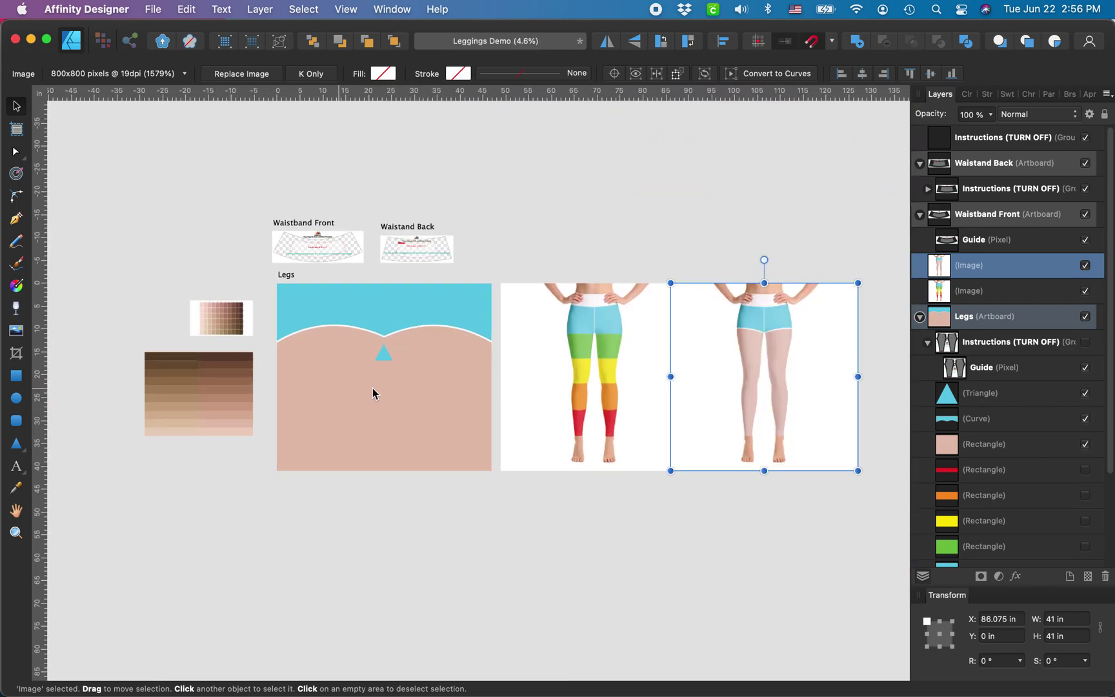
{"action": "scroll", "coordinate": [374, 389], "scroll_direction": "down", "scroll_amount": 2}
{"action": "scroll", "coordinate": [374, 389], "scroll_direction": "right", "scroll_amount": 1}
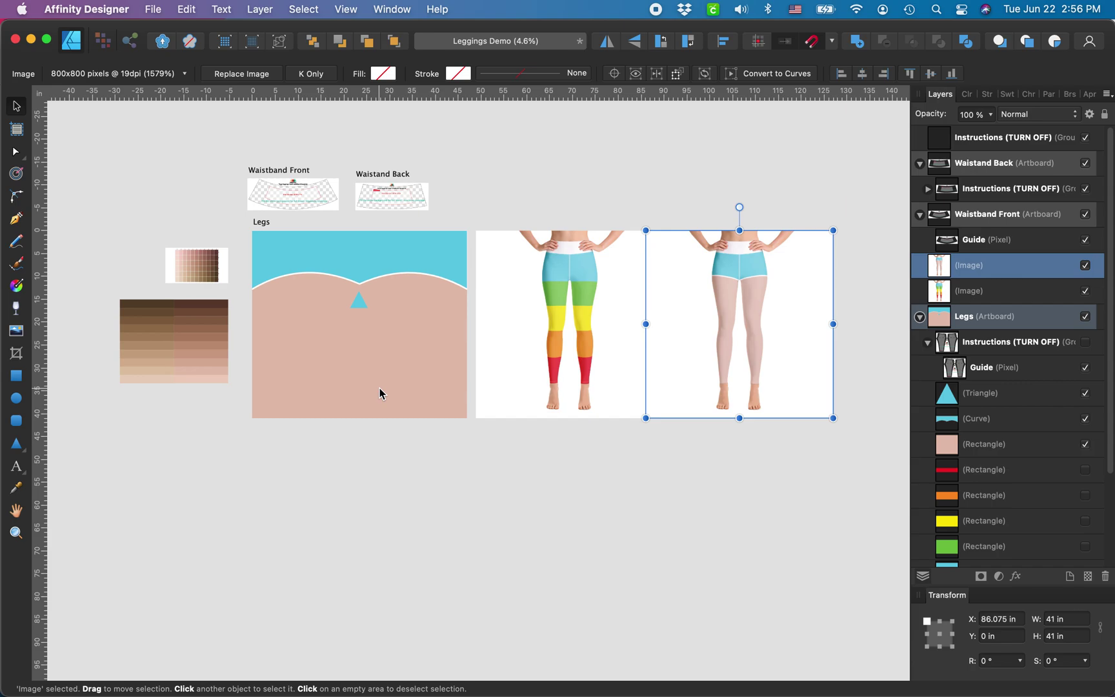
Slide the shorts mockup closer to the striped mockup, to X 80.134 in, keeping it level at Y 0 in
{"action": "scroll", "coordinate": [473, 354], "scroll_direction": "up", "scroll_amount": 2}
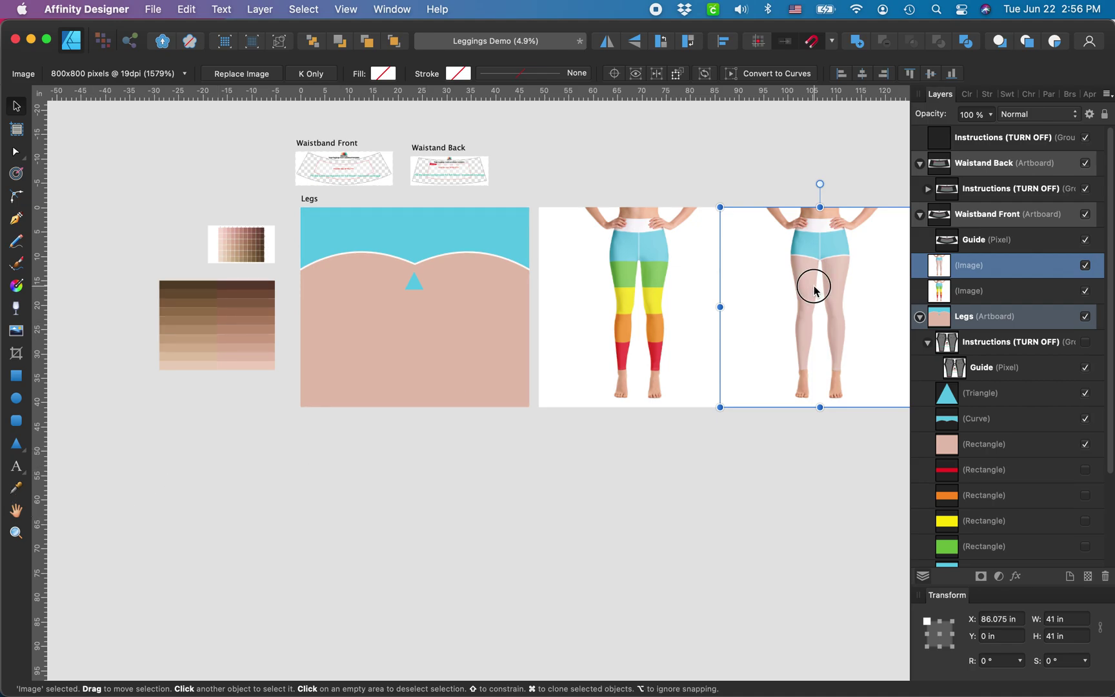
{"action": "left_click_drag", "start_coordinate": [814, 290], "coordinate": [786, 285]}
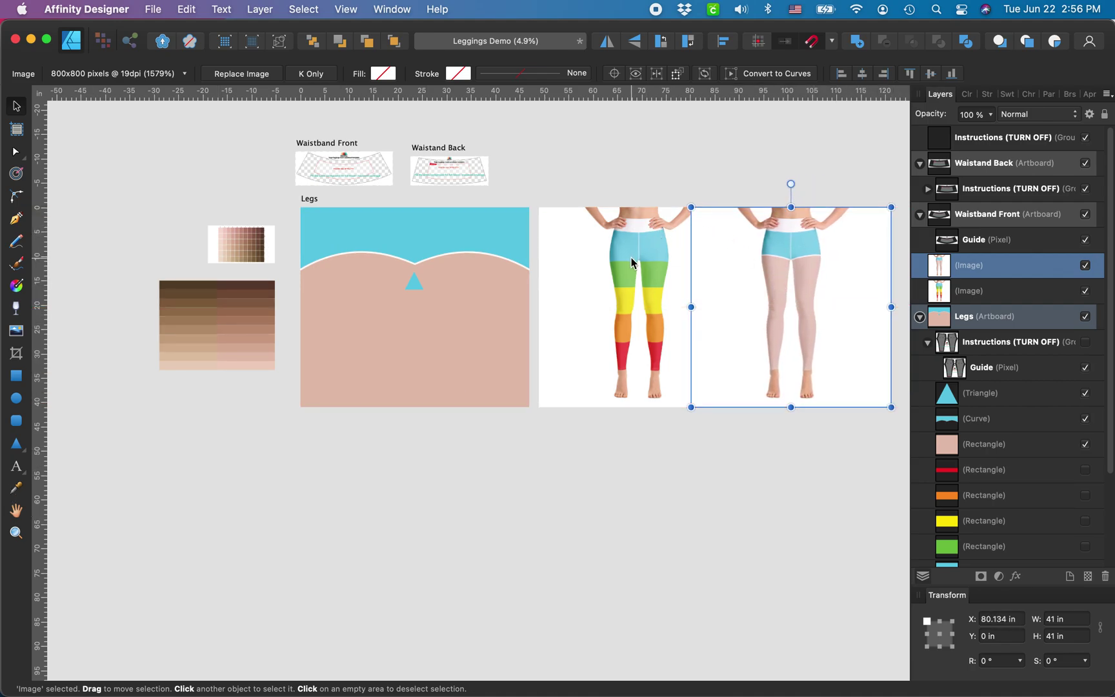
Turn on the template instructions of the Legs artboard over the shorts design
{"action": "scroll", "coordinate": [695, 284], "scroll_direction": "up", "scroll_amount": 4}
{"action": "scroll", "coordinate": [511, 294], "scroll_direction": "down", "scroll_amount": 2}
{"action": "scroll", "coordinate": [511, 293], "scroll_direction": "left", "scroll_amount": 5}
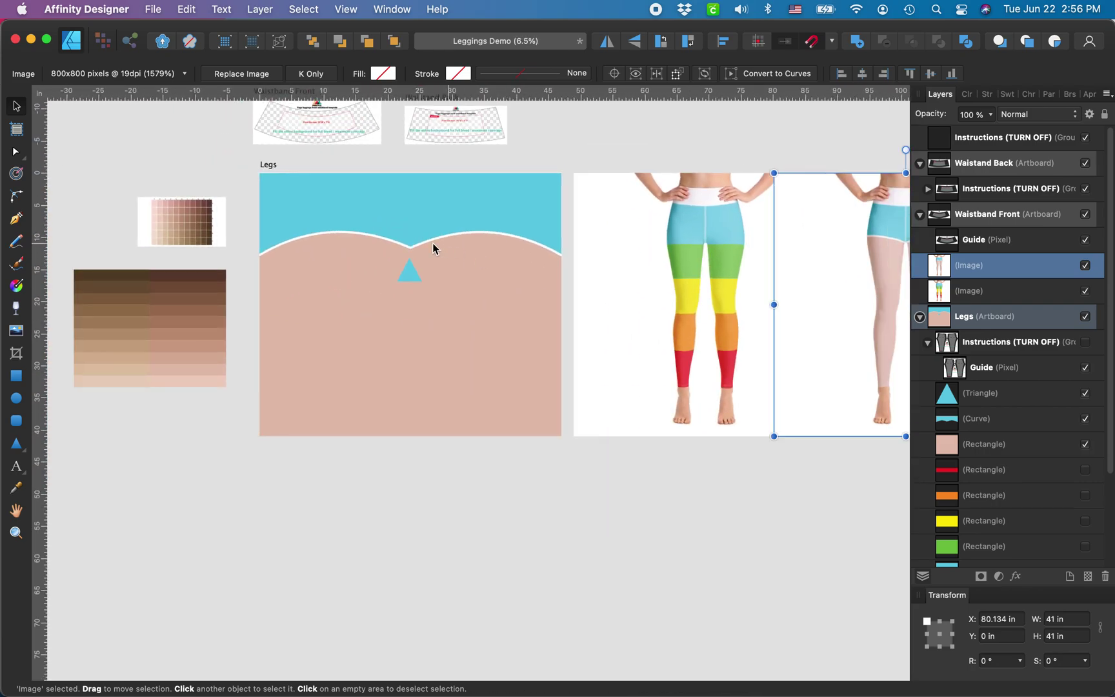
{"action": "left_click", "coordinate": [476, 269]}
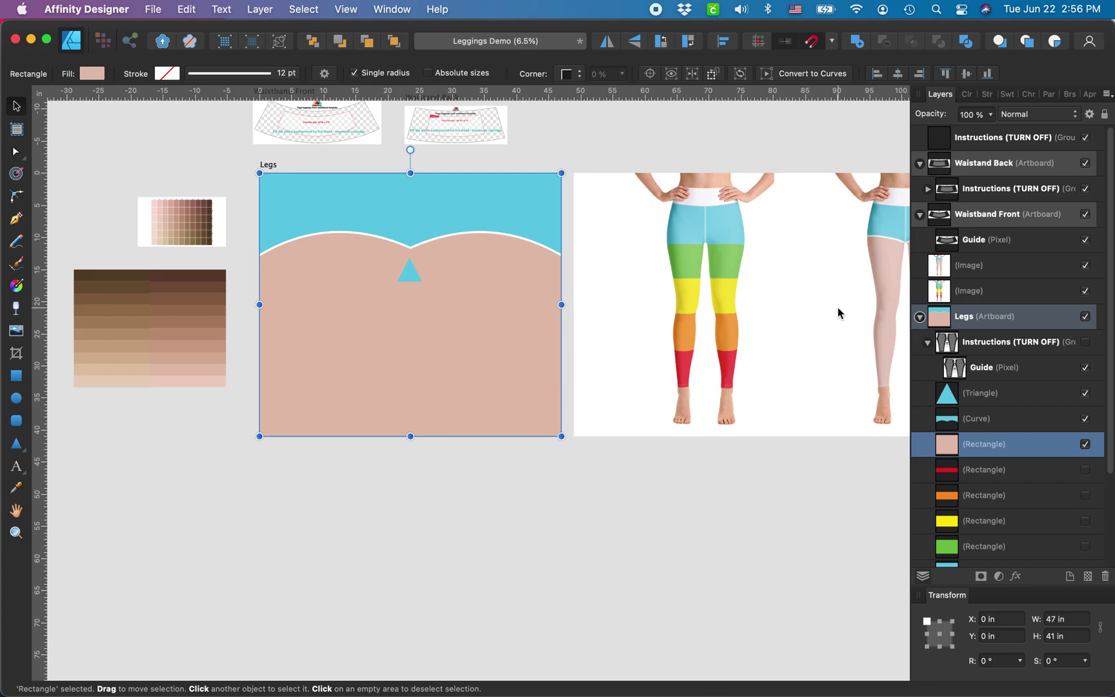
{"action": "left_click", "coordinate": [1085, 342]}
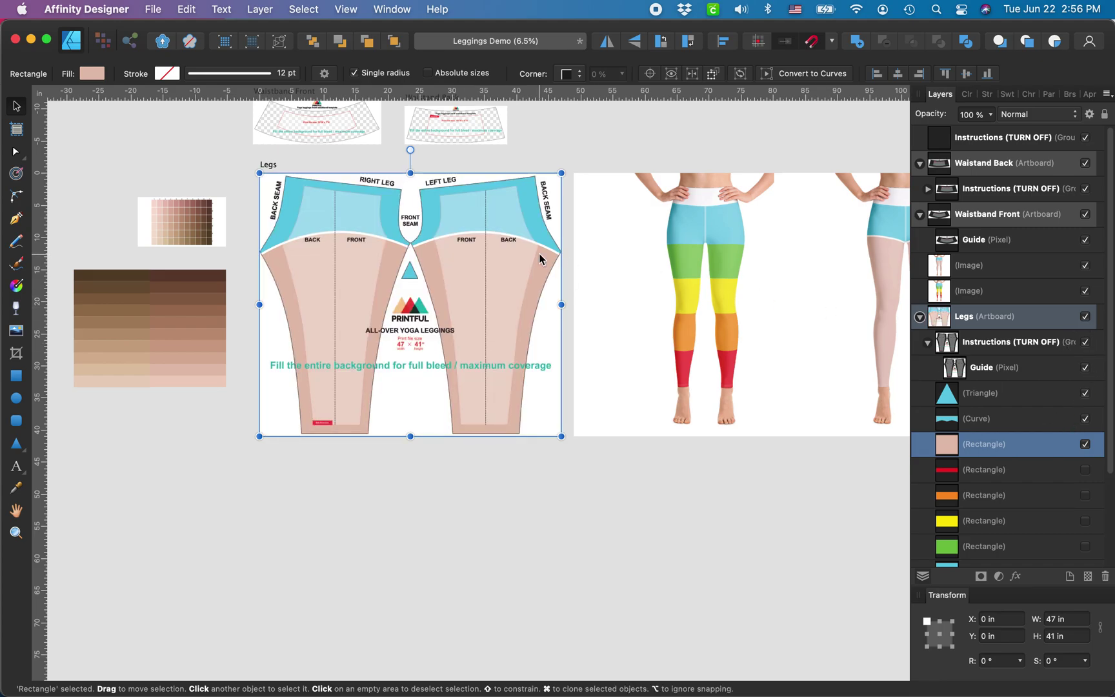
Lengthen the front-side handle of the shorts curve's peak node on the right leg to widen that arch
{"action": "scroll", "coordinate": [538, 251], "scroll_direction": "up", "scroll_amount": 3}
{"action": "left_click", "coordinate": [990, 416]}
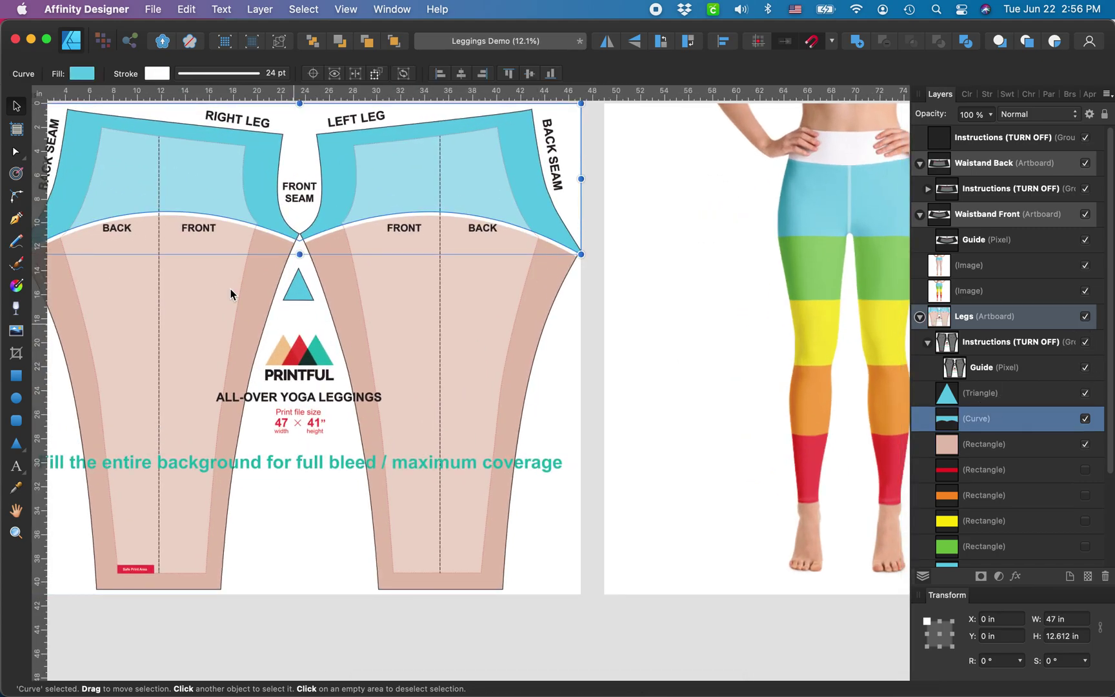
{"action": "left_click", "coordinate": [16, 151]}
{"action": "left_click", "coordinate": [442, 212]}
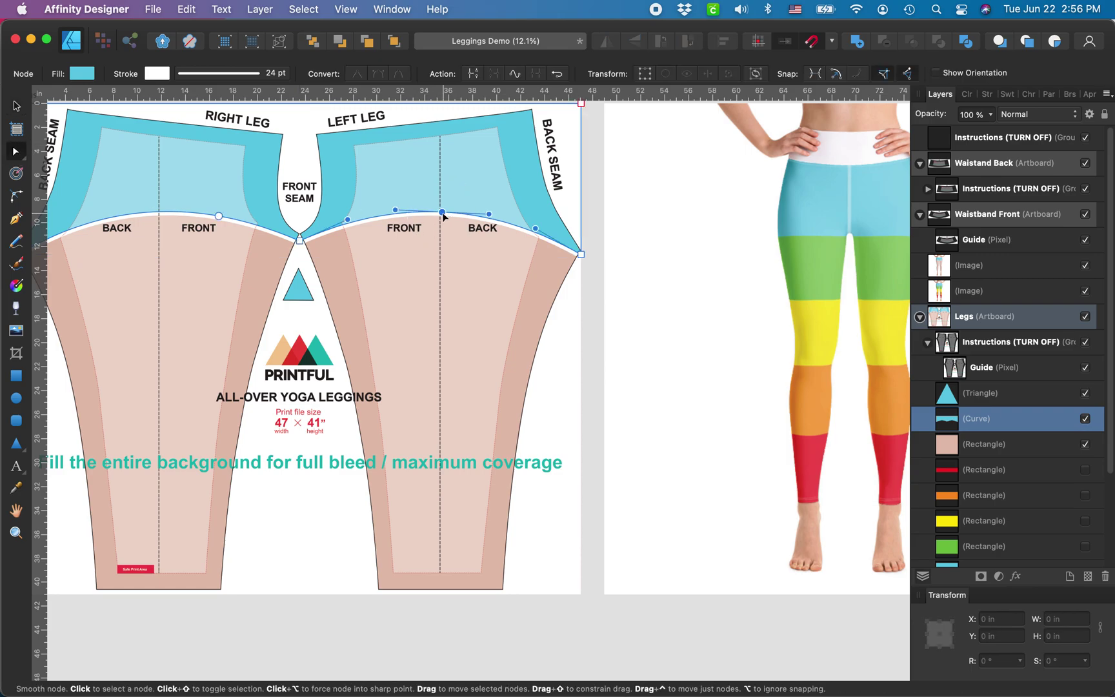
{"action": "left_click", "coordinate": [160, 213]}
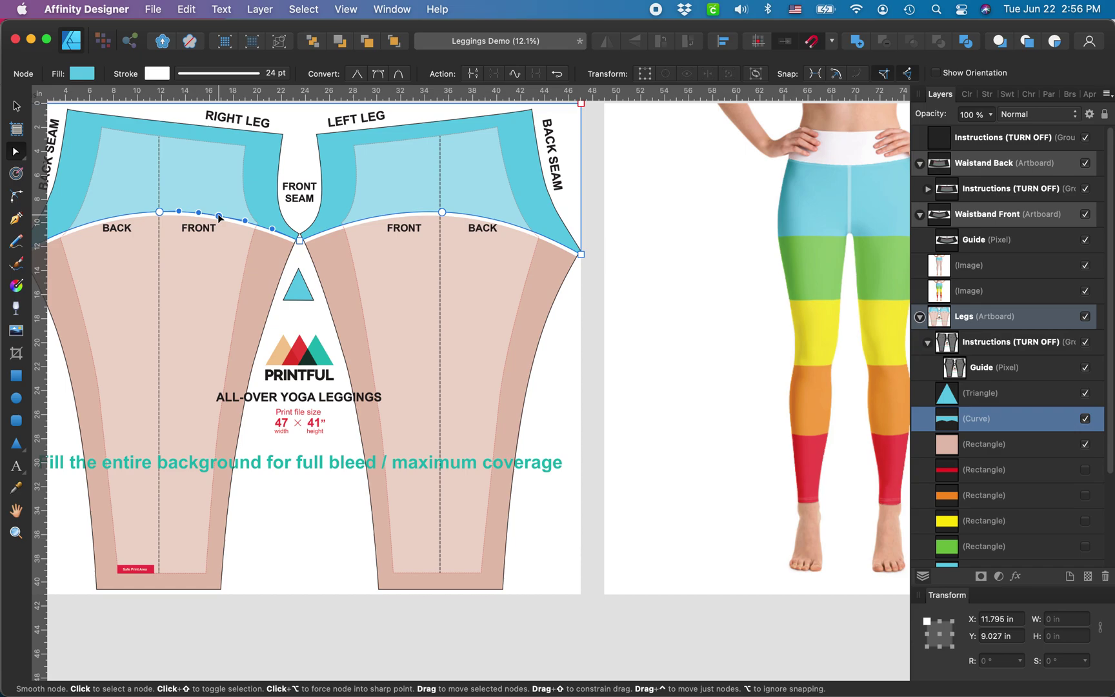
{"action": "key", "text": "Escape"}
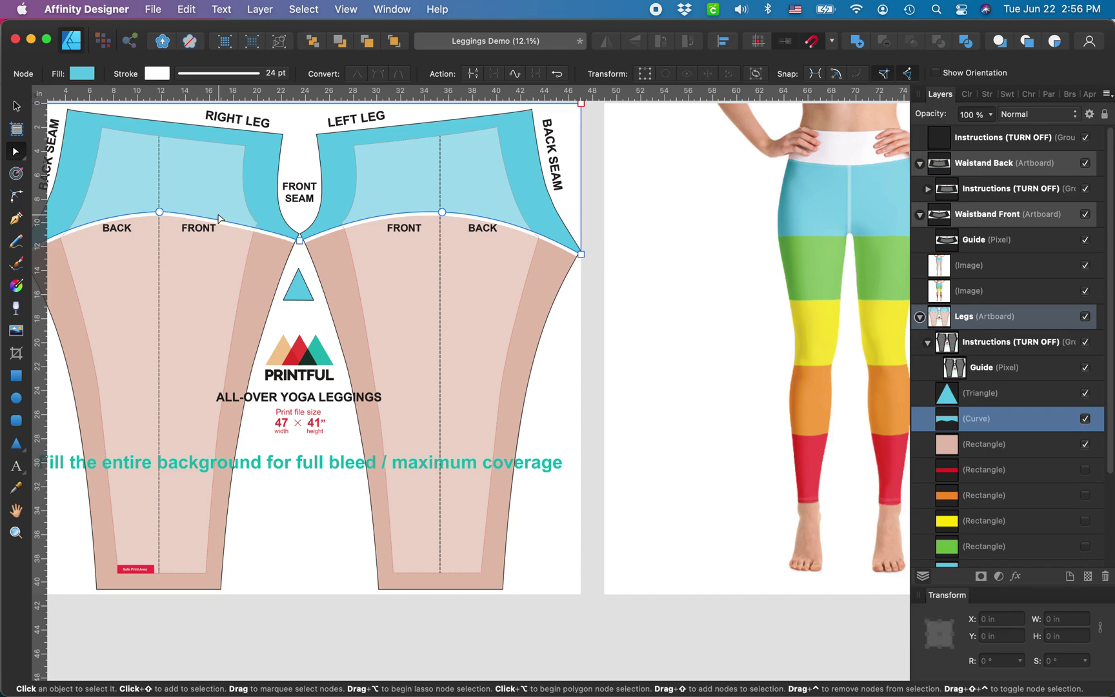
{"action": "scroll", "coordinate": [191, 215], "scroll_direction": "up", "scroll_amount": 3}
{"action": "left_click", "coordinate": [183, 215]}
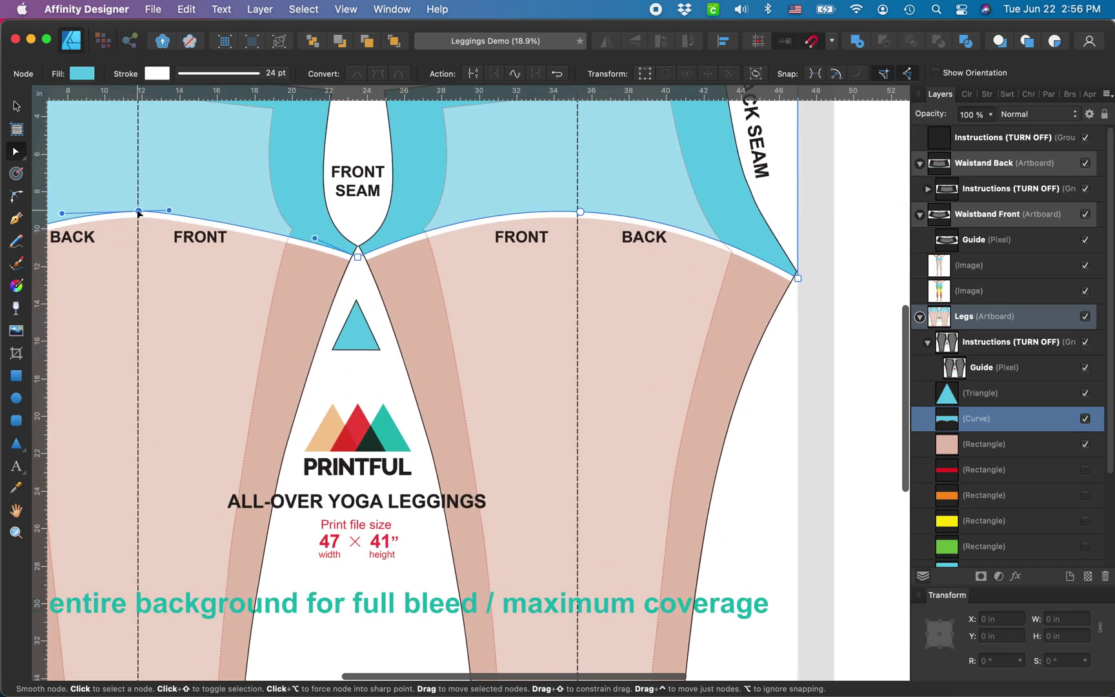
{"action": "left_click_drag", "start_coordinate": [170, 211], "coordinate": [228, 213]}
Raise the peak nodes of the shorts curve on both legs together to about Y 7.59 in
{"action": "scroll", "coordinate": [231, 213], "scroll_direction": "down", "scroll_amount": 4}
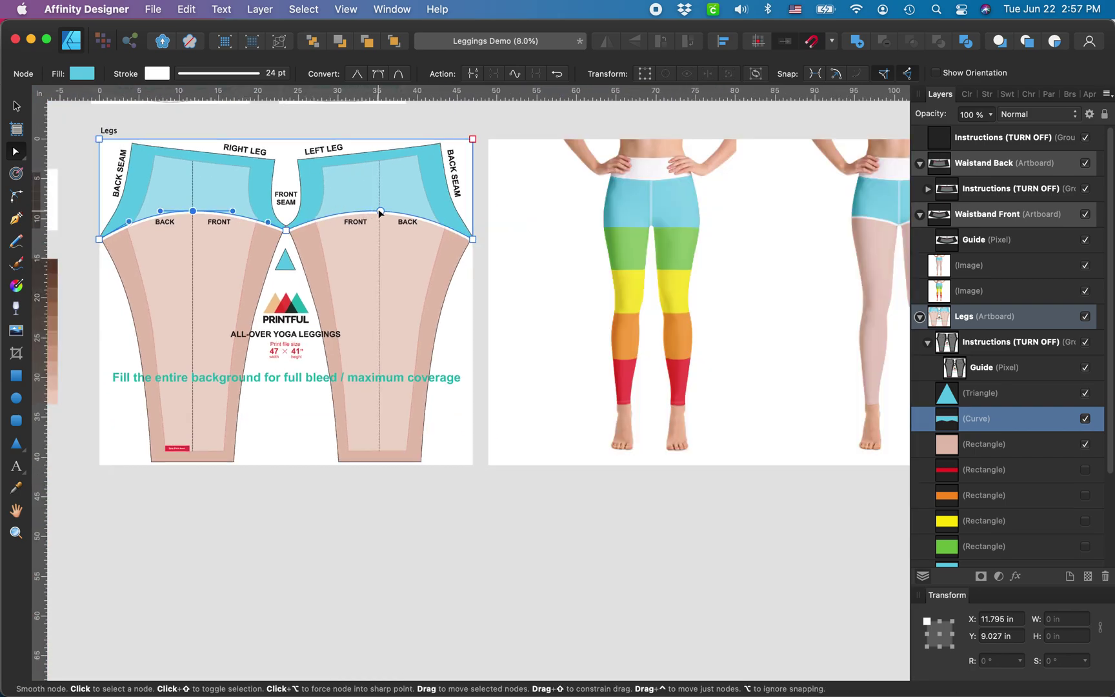
{"action": "left_click", "coordinate": [382, 210]}
{"action": "key", "text": "Up"}
{"action": "key", "text": "Up"}
{"action": "key", "text": "Up"}
{"action": "key", "text": "Up"}
{"action": "key", "text": "Up"}
{"action": "key", "text": "Up"}
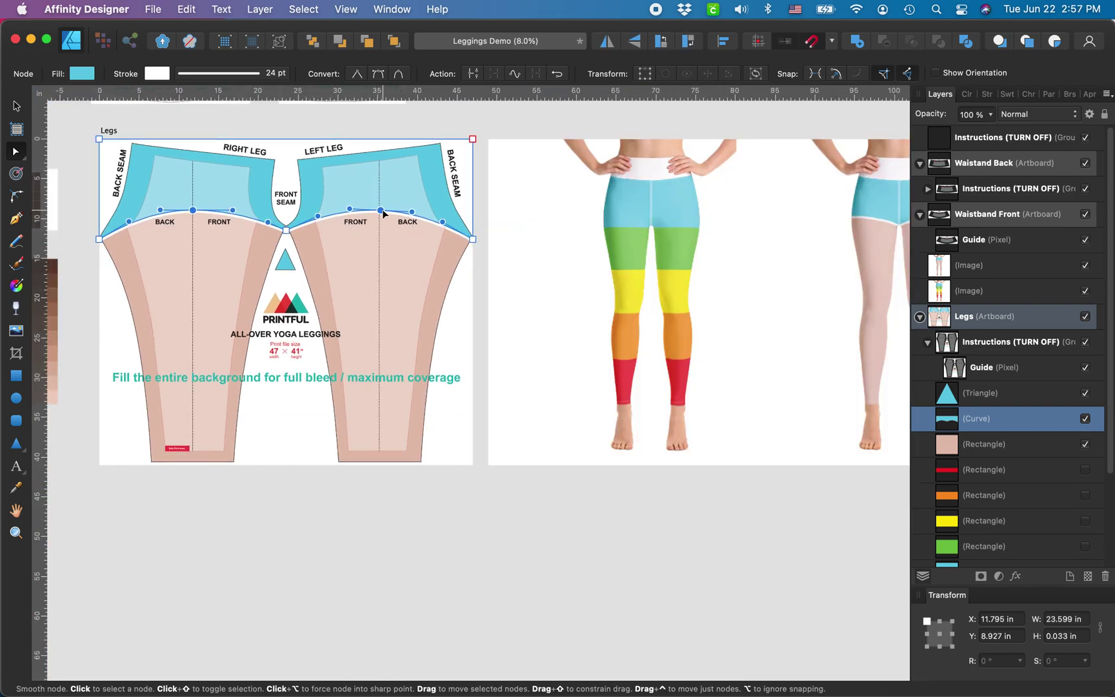
{"action": "key", "text": "Up"}
{"action": "key", "text": "Up"}
{"action": "key", "text": "Up"}
{"action": "key", "text": "Up"}
{"action": "key", "text": "Up"}
{"action": "key", "text": "Up"}
{"action": "key", "text": "Up"}
{"action": "key", "text": "Up"}
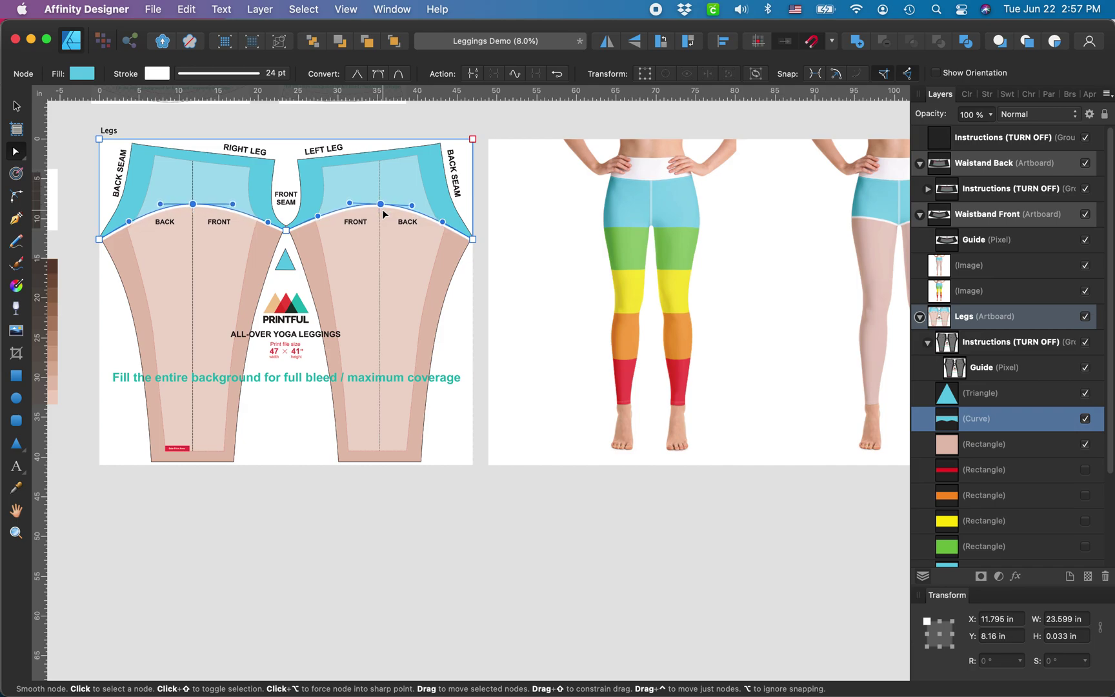
Examine the raised shorts hem on the template and compare the shorts mockup with the striped mockup from hips to ankles
{"action": "scroll", "coordinate": [384, 215], "scroll_direction": "up", "scroll_amount": 5}
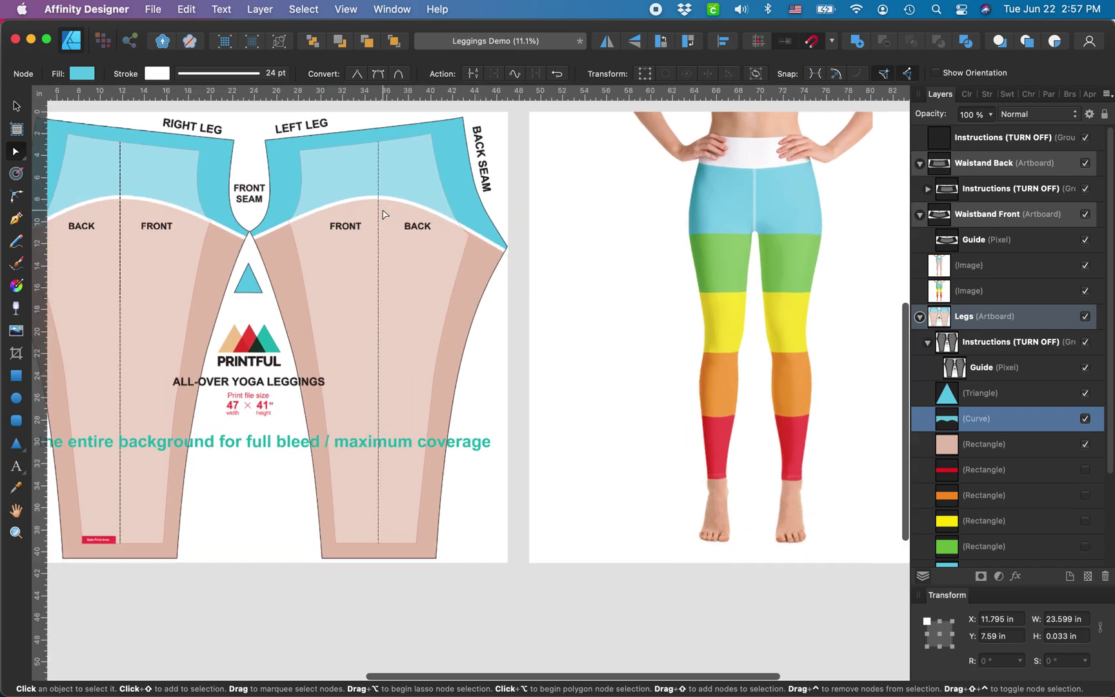
{"action": "scroll", "coordinate": [378, 253], "scroll_direction": "down", "scroll_amount": 6}
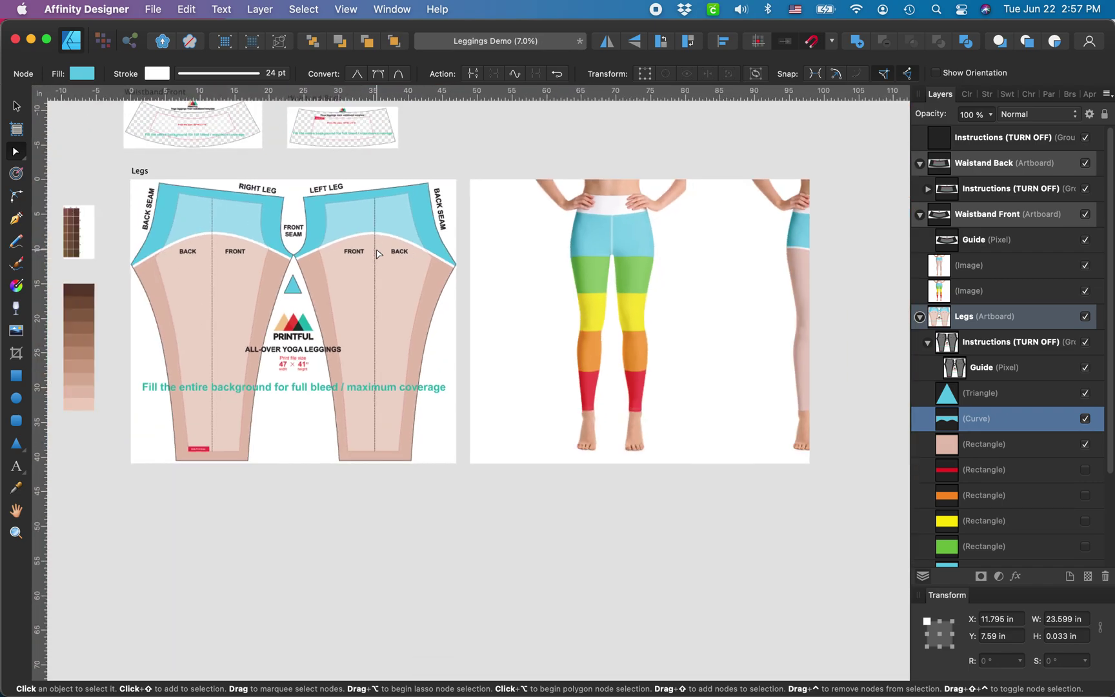
{"action": "scroll", "coordinate": [747, 245], "scroll_direction": "up", "scroll_amount": 5}
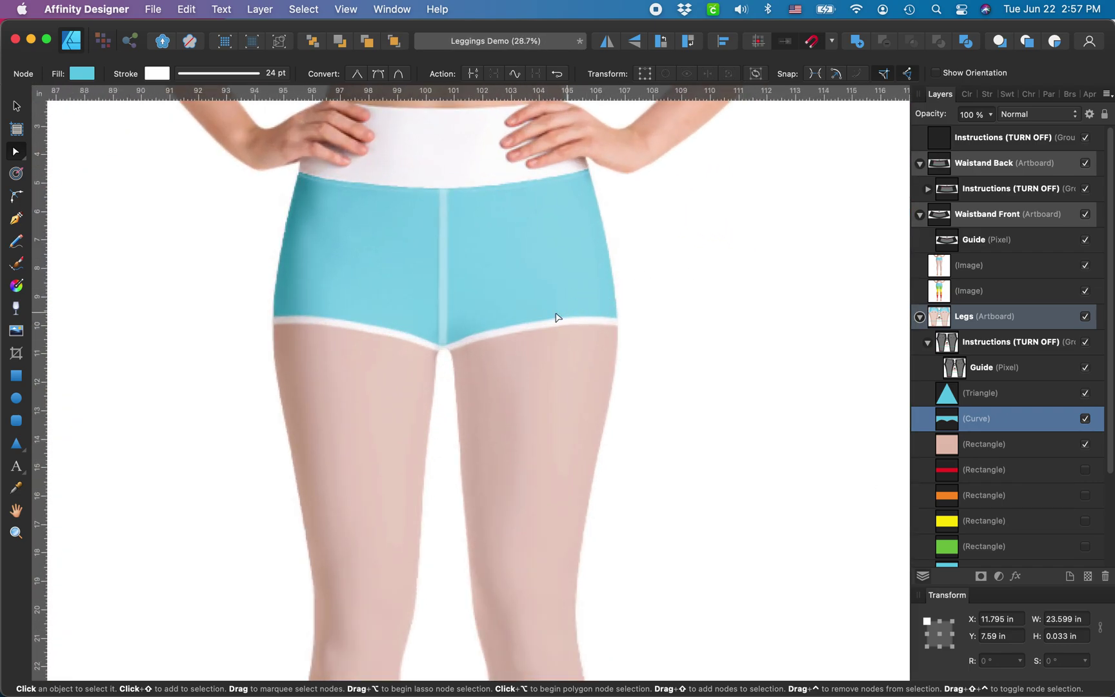
{"action": "scroll", "coordinate": [633, 369], "scroll_direction": "down", "scroll_amount": 4}
{"action": "scroll", "coordinate": [633, 368], "scroll_direction": "up", "scroll_amount": 4}
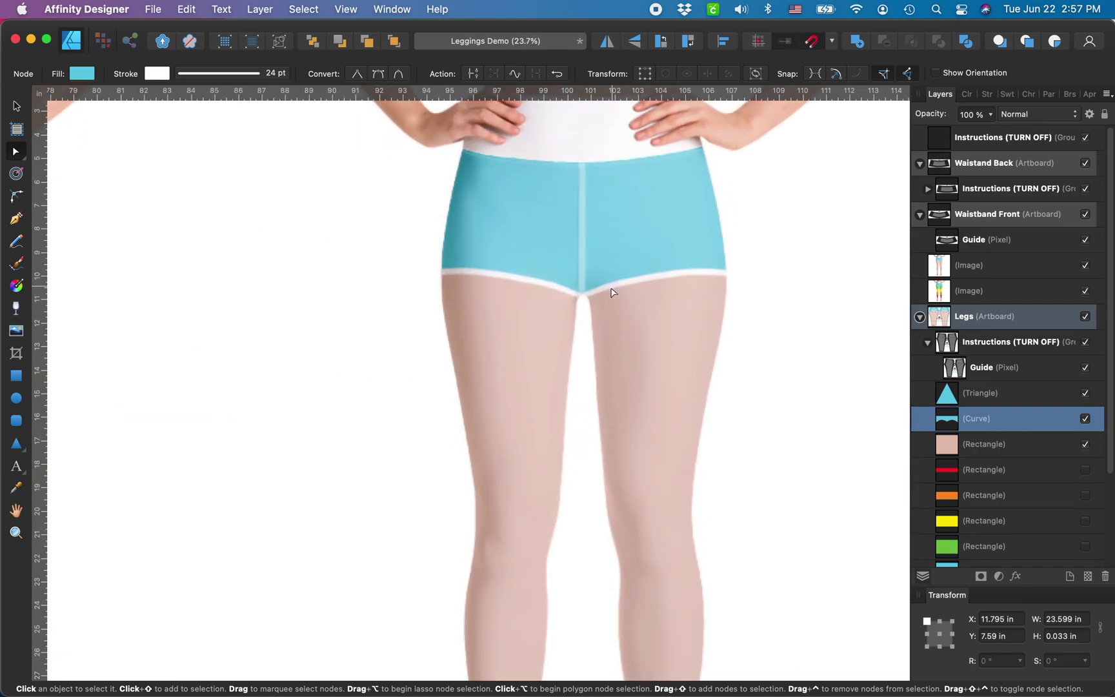
{"action": "scroll", "coordinate": [610, 311], "scroll_direction": "down", "scroll_amount": 5}
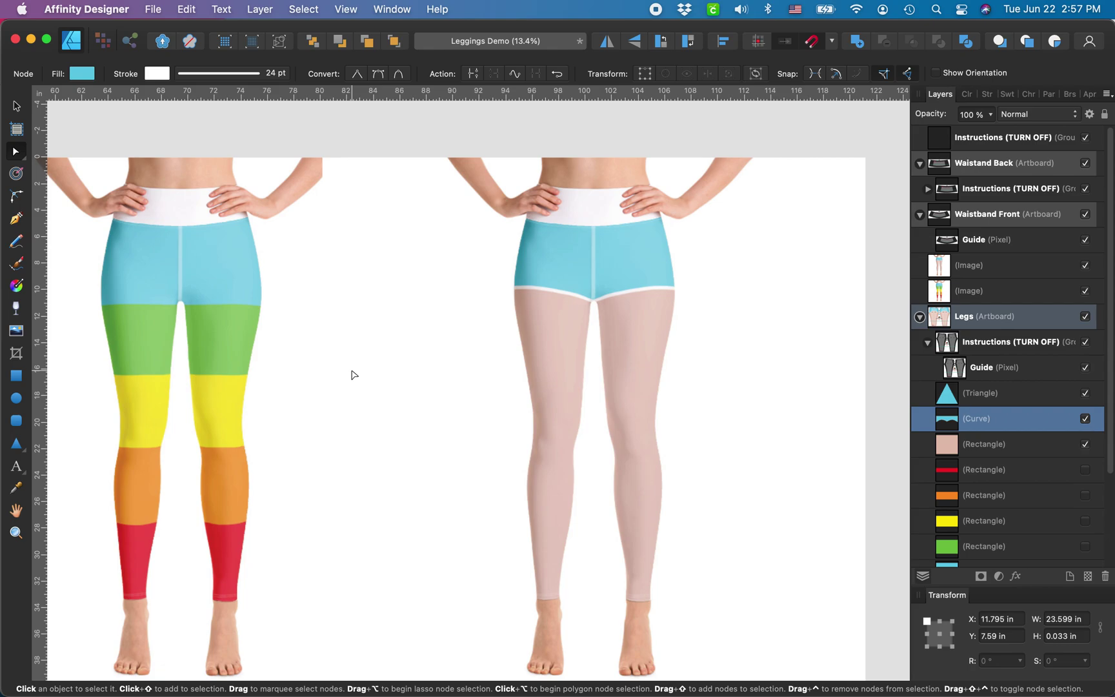
{"action": "scroll", "coordinate": [352, 374], "scroll_direction": "down", "scroll_amount": 3}
{"action": "scroll", "coordinate": [354, 375], "scroll_direction": "down", "scroll_amount": 3}
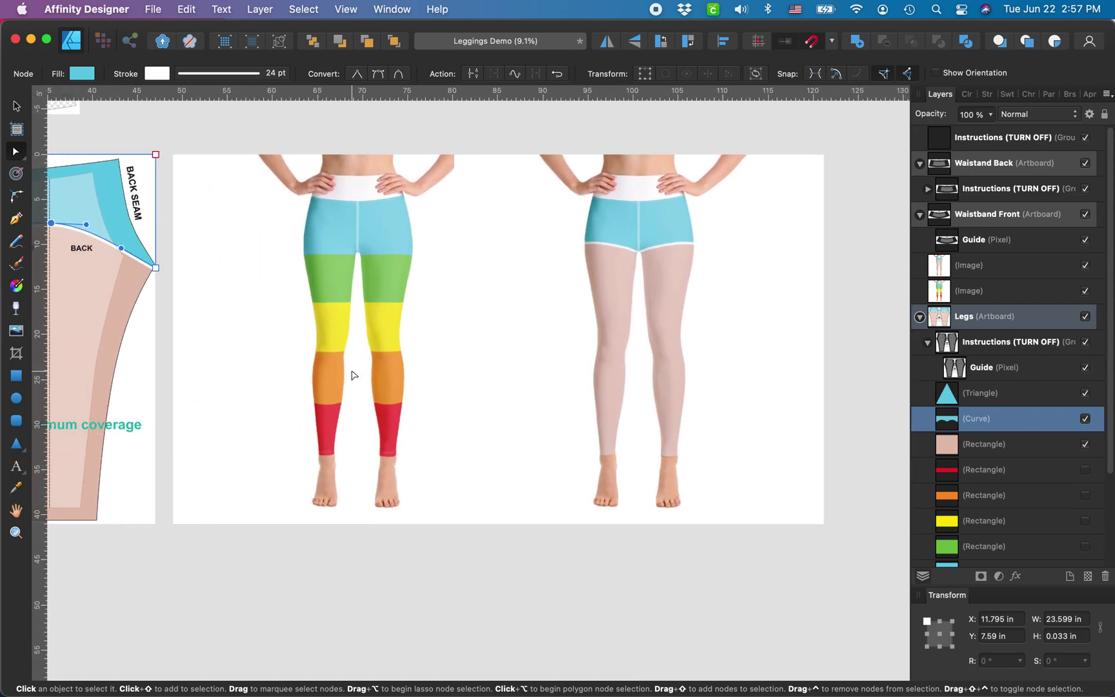
{"action": "scroll", "coordinate": [373, 408], "scroll_direction": "up", "scroll_amount": 5}
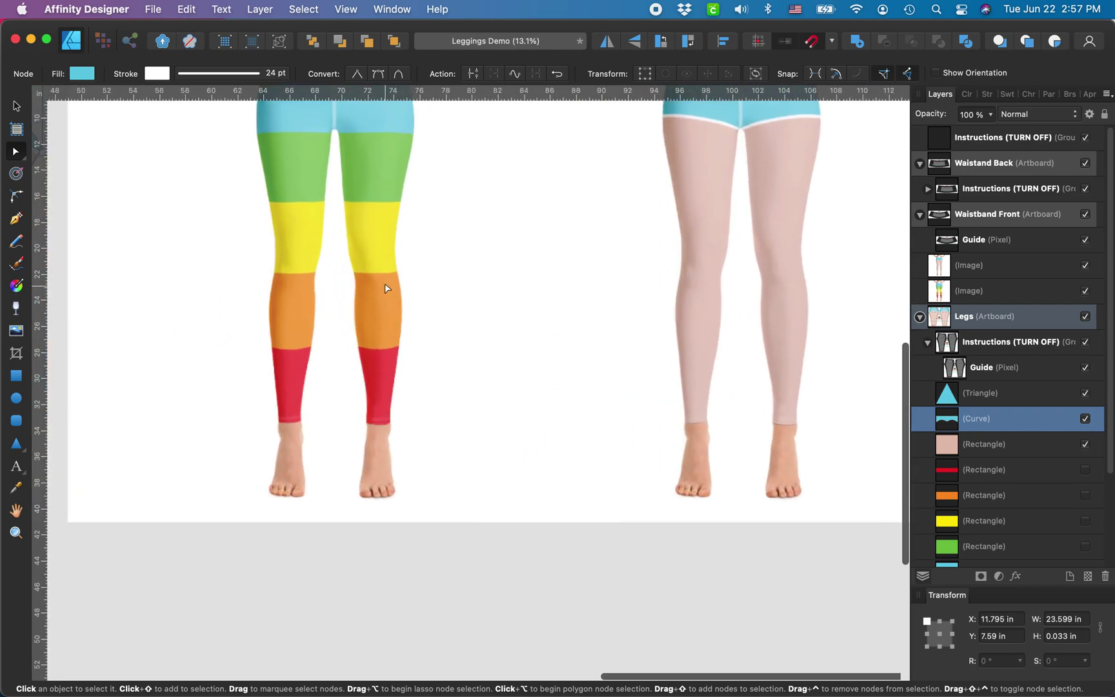
{"action": "scroll", "coordinate": [439, 317], "scroll_direction": "down", "scroll_amount": 3}
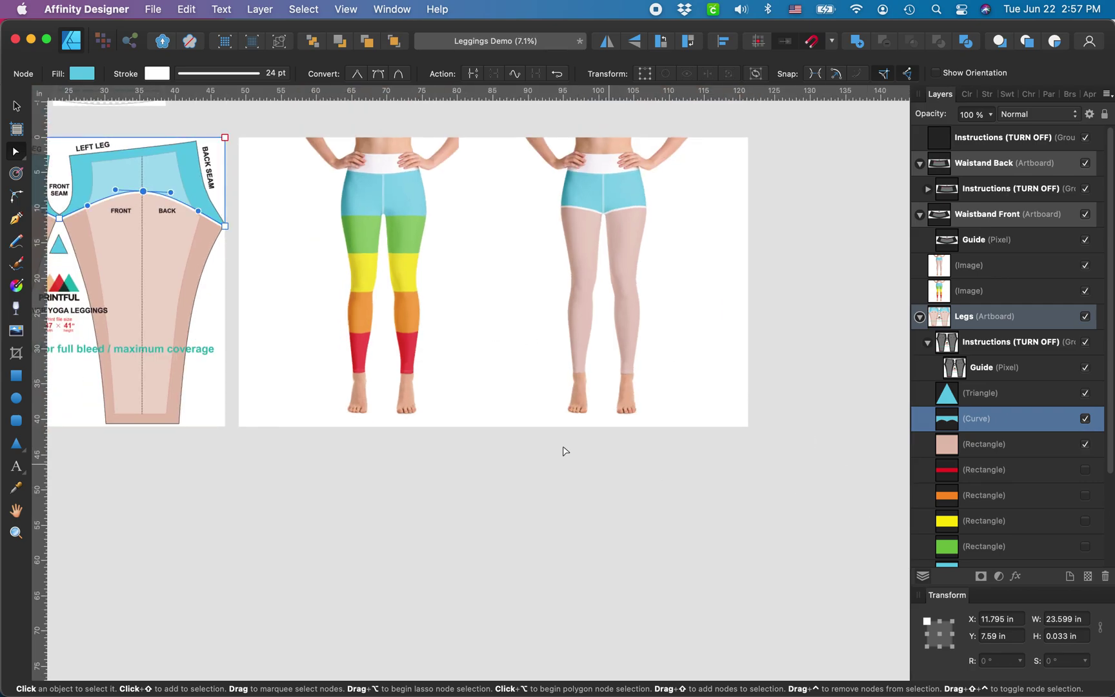
Duplicate the hidden orange stripe, place the copy directly above the skin-toned rectangle in the layer order and make it visible
{"action": "scroll", "coordinate": [565, 451], "scroll_direction": "left", "scroll_amount": 5}
{"action": "left_click", "coordinate": [1017, 495]}
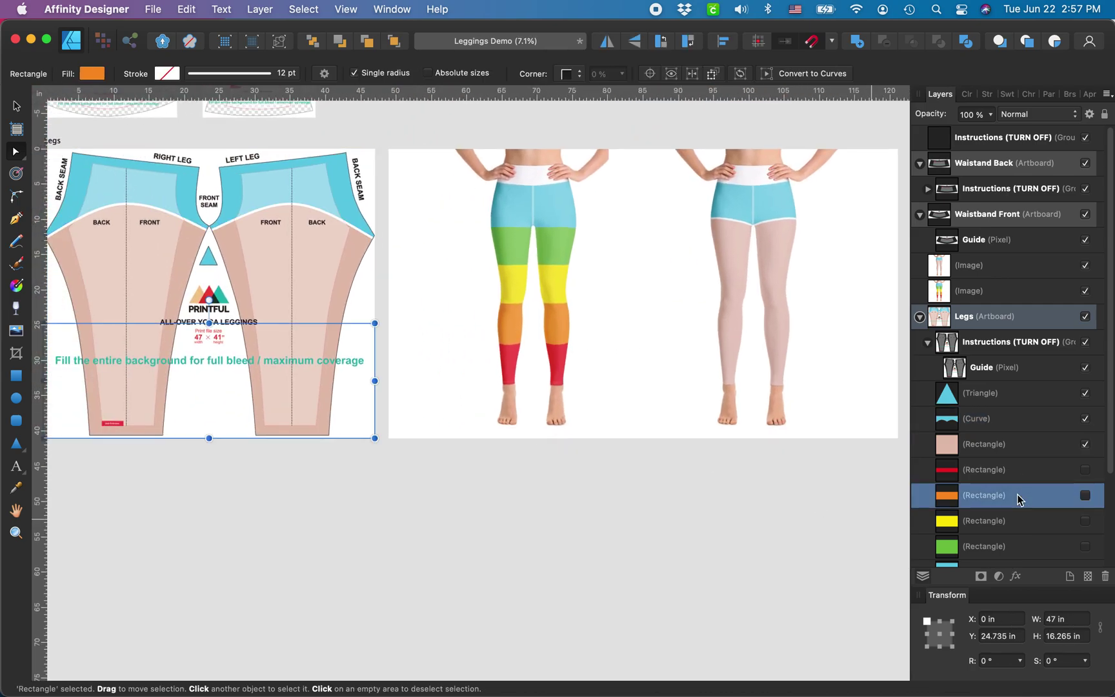
{"action": "key", "text": "super+j"}
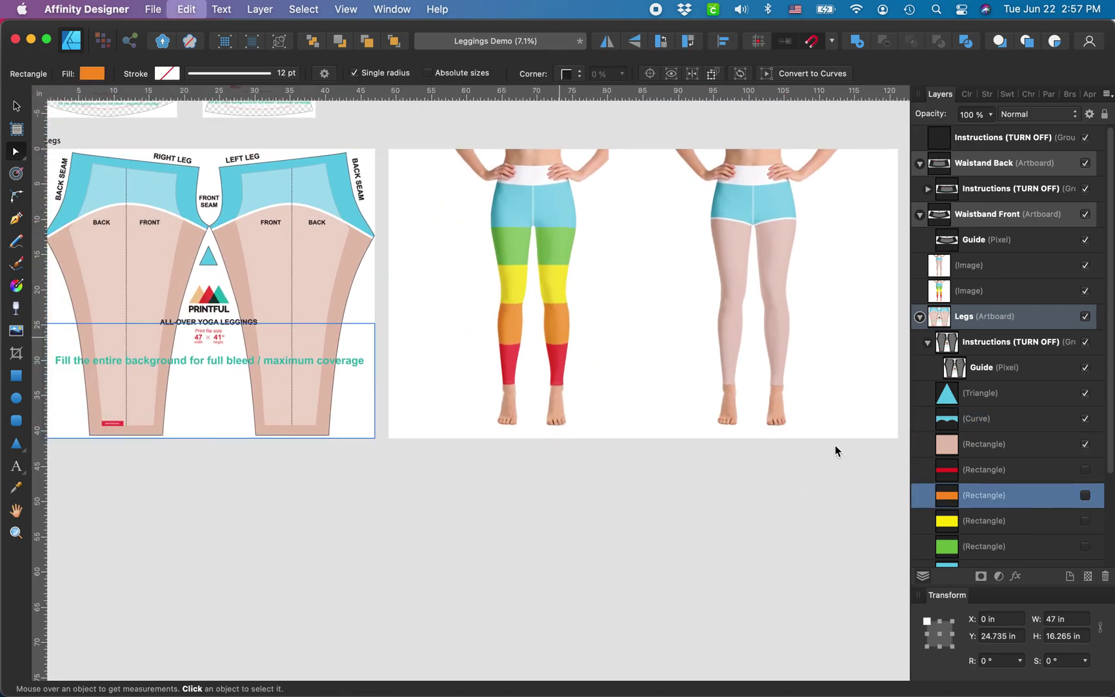
{"action": "left_click_drag", "start_coordinate": [980, 470], "coordinate": [979, 446]}
{"action": "scroll", "coordinate": [351, 368], "scroll_direction": "left", "scroll_amount": 3}
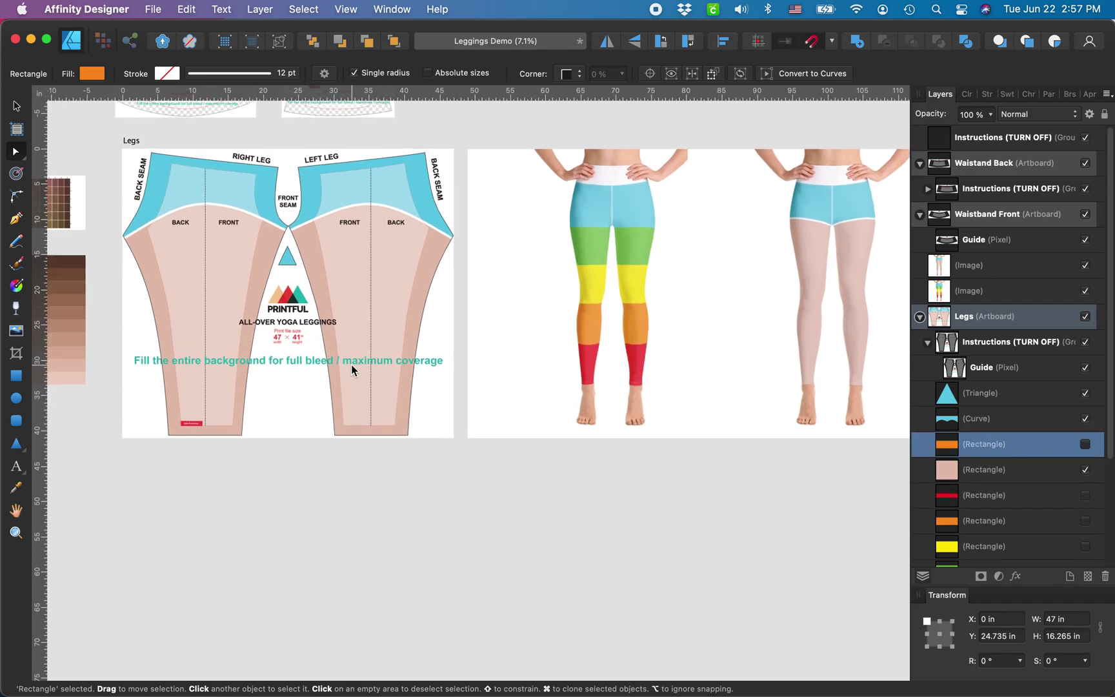
{"action": "left_click", "coordinate": [1085, 444]}
Lower the top edge of the copied orange band to Y 26.246 in and fill the band with white for the socks
{"action": "scroll", "coordinate": [319, 343], "scroll_direction": "up", "scroll_amount": 3}
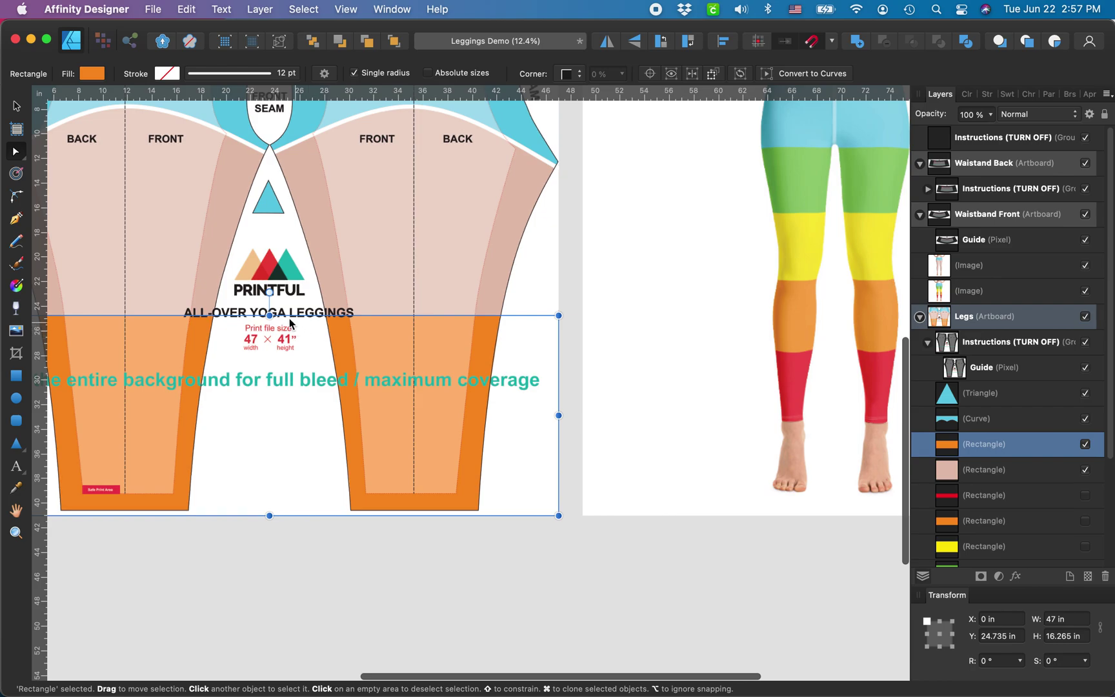
{"action": "left_click_drag", "start_coordinate": [269, 315], "coordinate": [269, 334]}
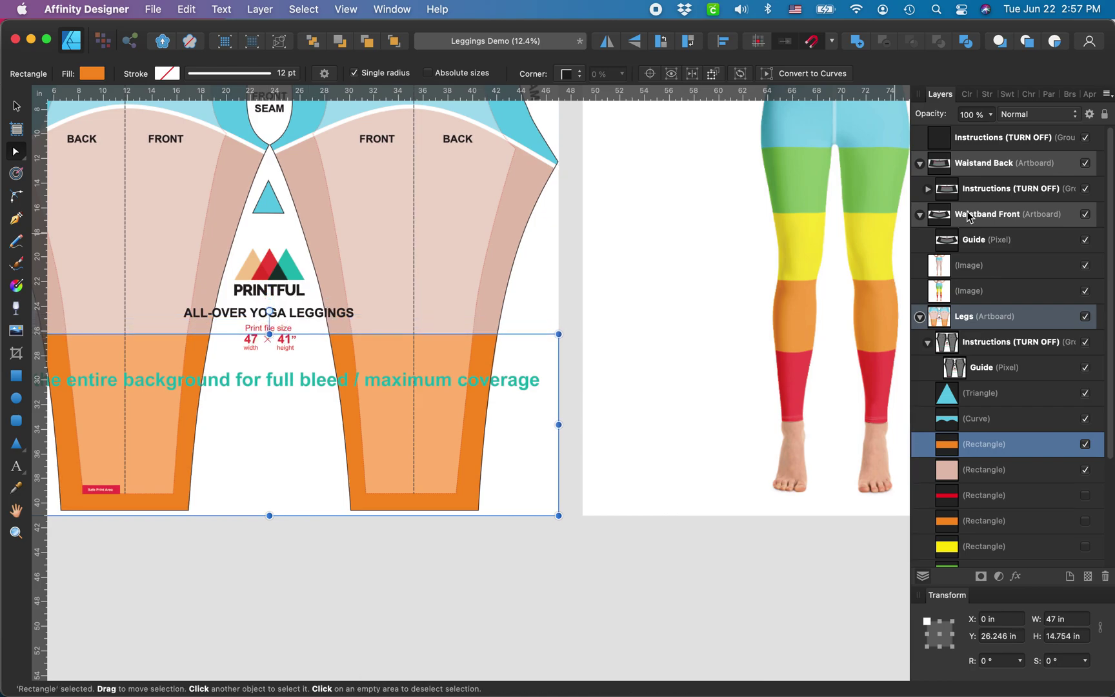
{"action": "left_click", "coordinate": [967, 94]}
{"action": "left_click", "coordinate": [977, 198]}
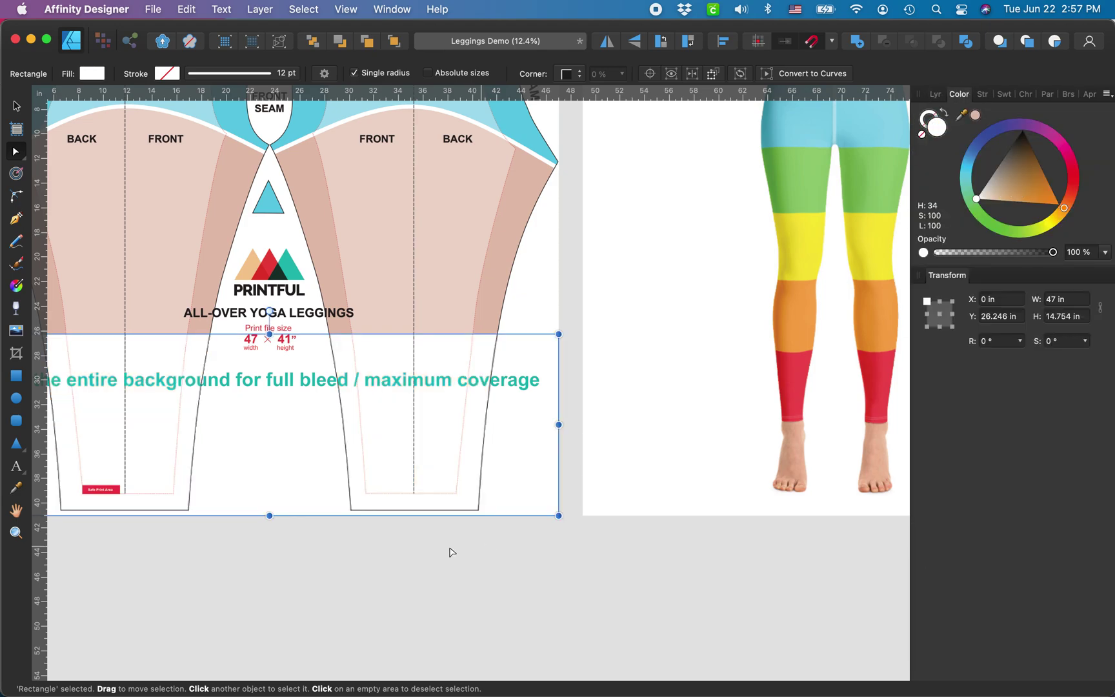
Duplicate the white sock band and shrink the copy to a strip 0.465 in high at Y 26.723 in
{"action": "scroll", "coordinate": [285, 478], "scroll_direction": "left", "scroll_amount": 1}
{"action": "scroll", "coordinate": [284, 479], "scroll_direction": "up", "scroll_amount": 5}
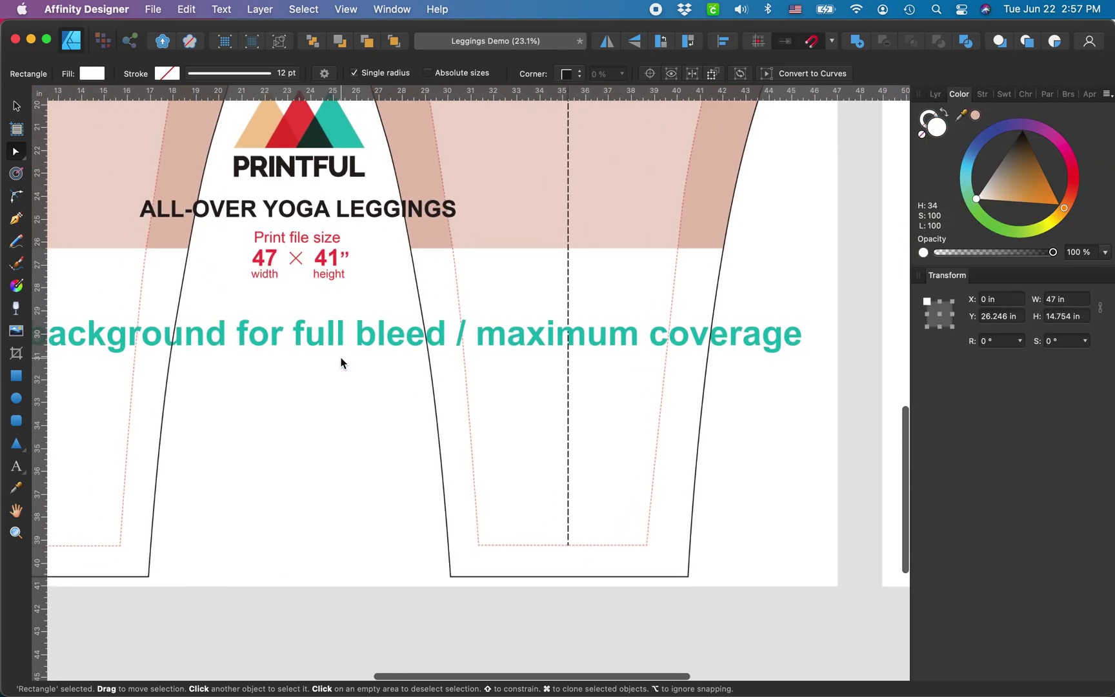
{"action": "left_click_drag", "start_coordinate": [300, 249], "coordinate": [300, 259]}
{"action": "left_click_drag", "start_coordinate": [300, 587], "coordinate": [307, 277]}
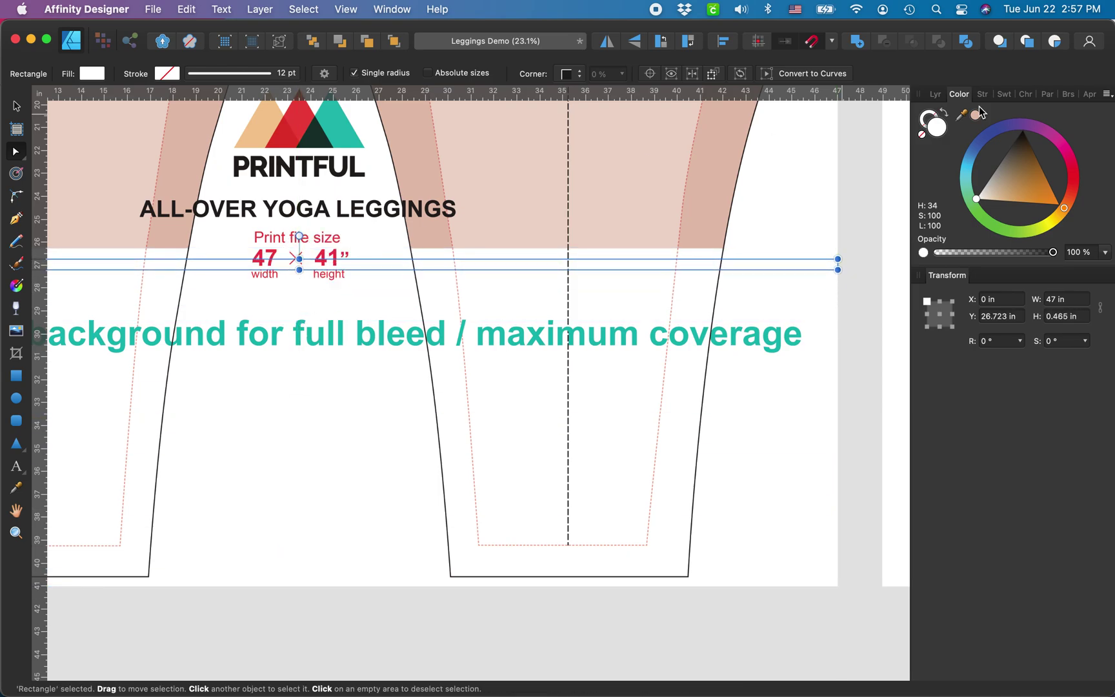
Hide the Legs template instructions and fill the thin sock strip with dark blue (H 244, S 100, L 31)
{"action": "left_click", "coordinate": [937, 94]}
{"action": "scroll", "coordinate": [902, 139], "scroll_direction": "down", "scroll_amount": 5}
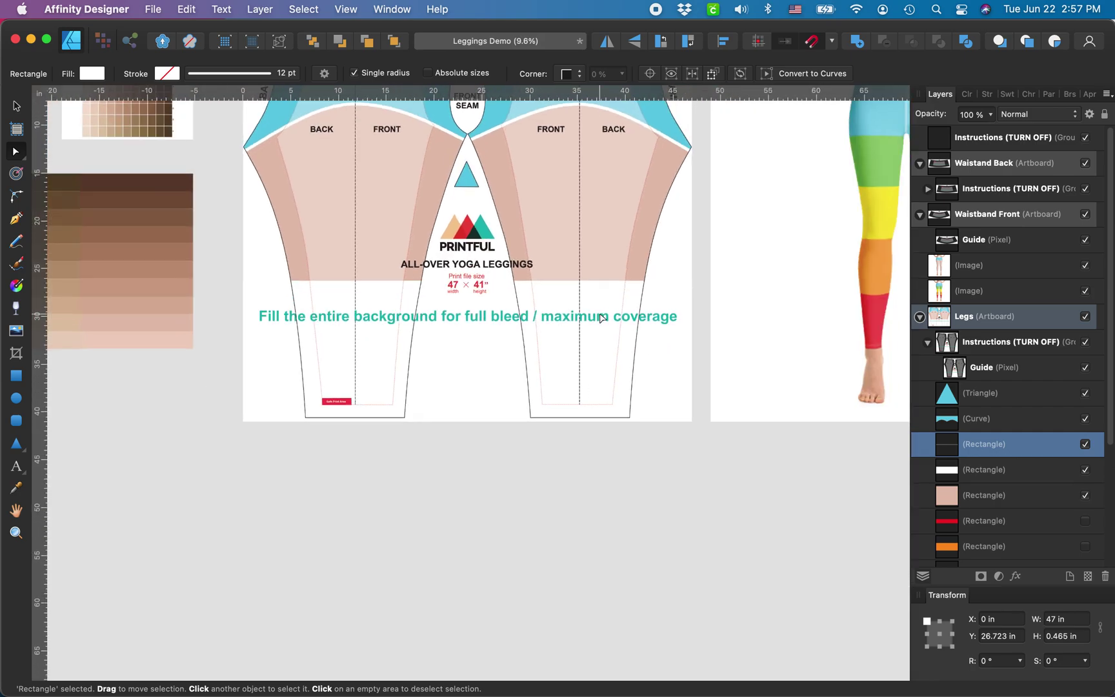
{"action": "scroll", "coordinate": [902, 139], "scroll_direction": "up", "scroll_amount": 3}
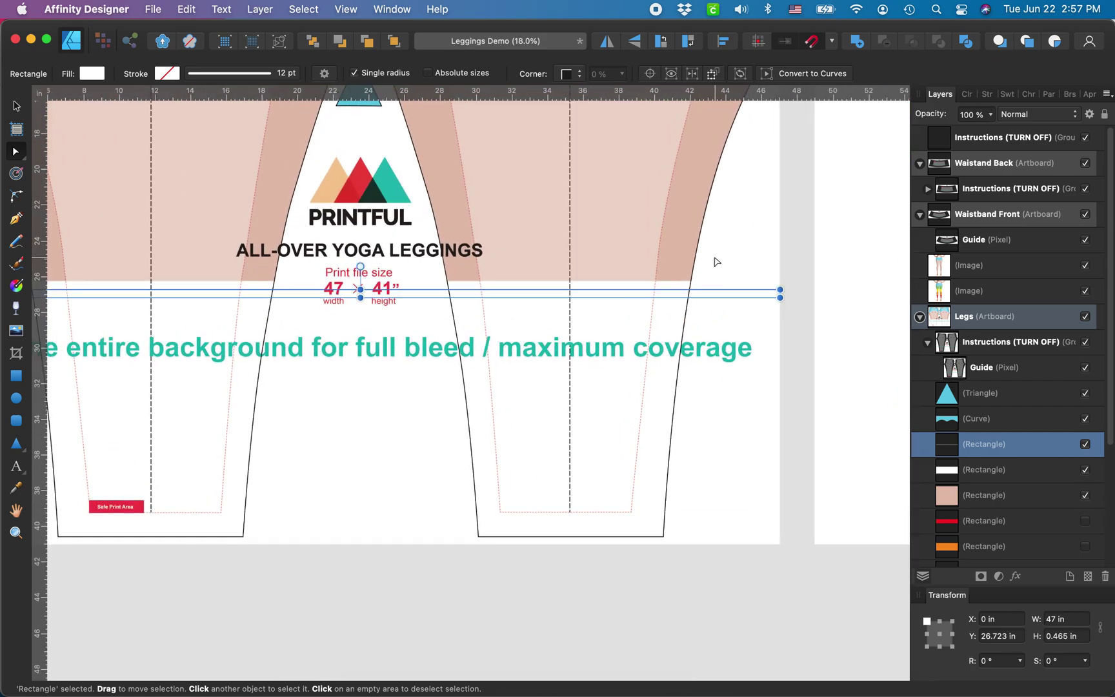
{"action": "left_click", "coordinate": [1085, 342]}
{"action": "scroll", "coordinate": [543, 351], "scroll_direction": "down", "scroll_amount": 3}
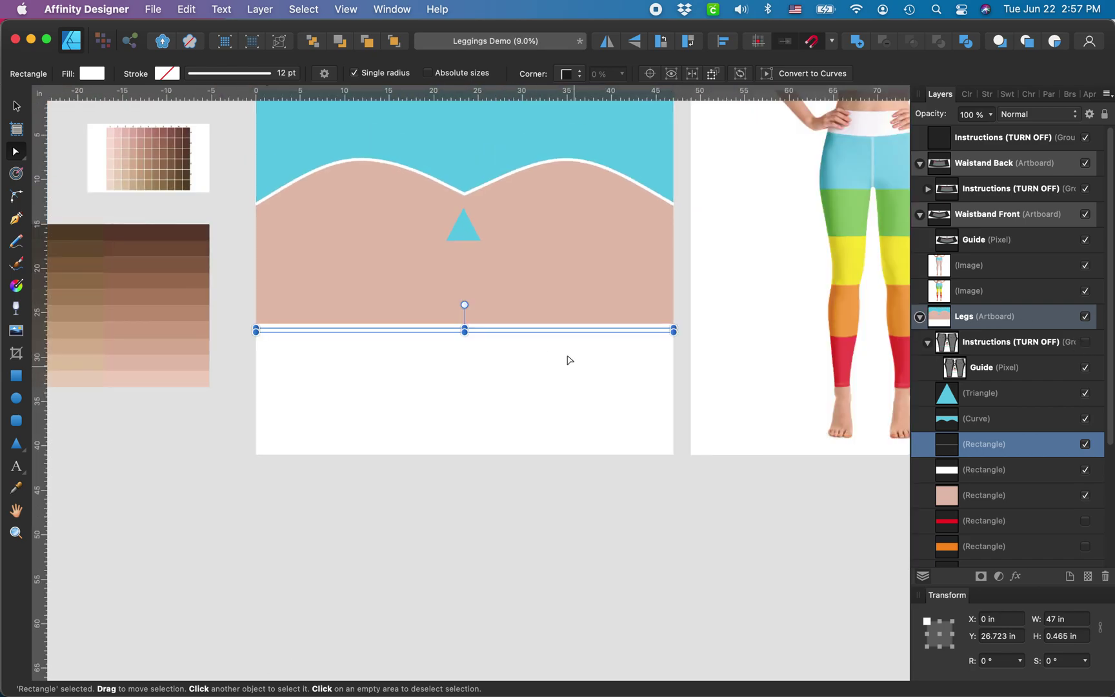
{"action": "left_click", "coordinate": [967, 95]}
{"action": "mouse_move", "coordinate": [978, 153]}
{"action": "left_mouse_down"}
{"action": "mouse_move", "coordinate": [998, 134]}
{"action": "mouse_move", "coordinate": [996, 166]}
{"action": "left_mouse_up"}
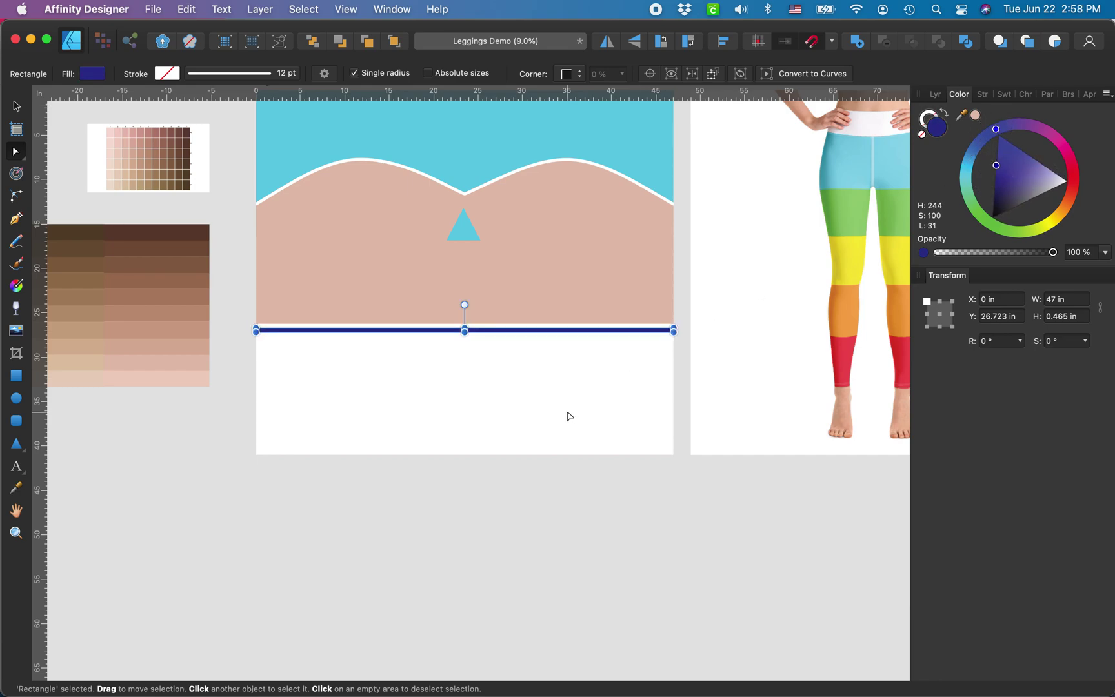
Duplicate the dark blue sock strip twice below the original, placing the middle strip at Y 27.783 in
{"action": "scroll", "coordinate": [489, 330], "scroll_direction": "up", "scroll_amount": 3}
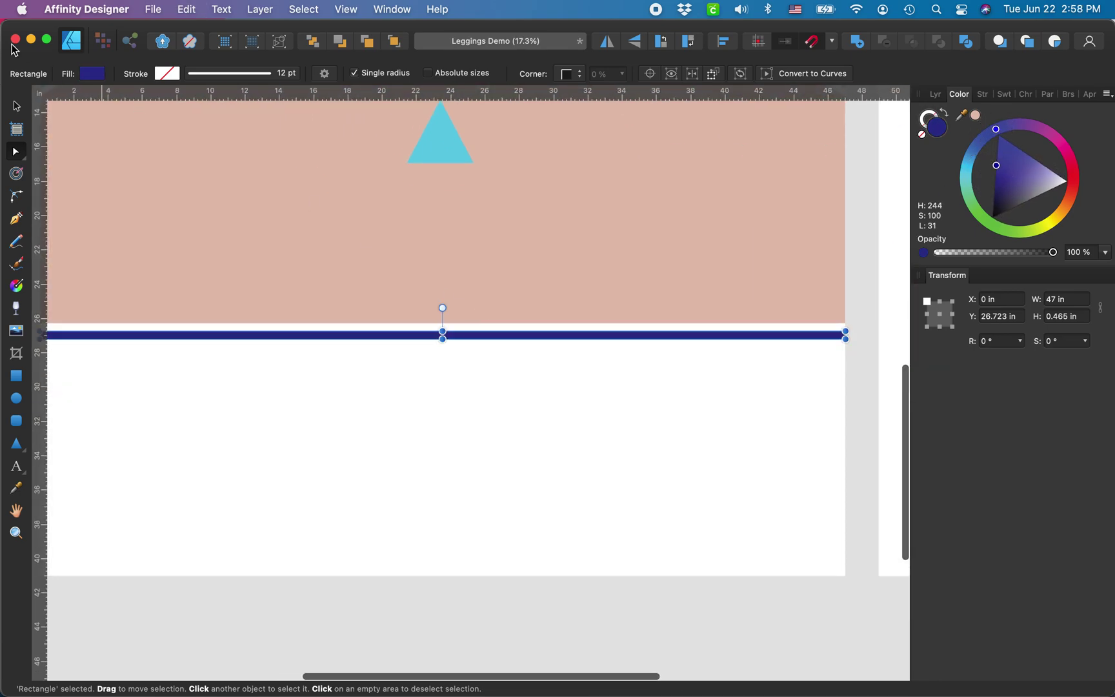
{"action": "left_click", "coordinate": [17, 106]}
{"action": "mouse_move", "coordinate": [534, 340]}
{"action": "left_mouse_down"}
{"action": "mouse_move", "coordinate": [538, 371]}
{"action": "mouse_move", "coordinate": [480, 354]}
{"action": "left_mouse_up"}
{"action": "key", "text": "cmd+j"}
{"action": "scroll", "coordinate": [478, 353], "scroll_direction": "up", "scroll_amount": 5}
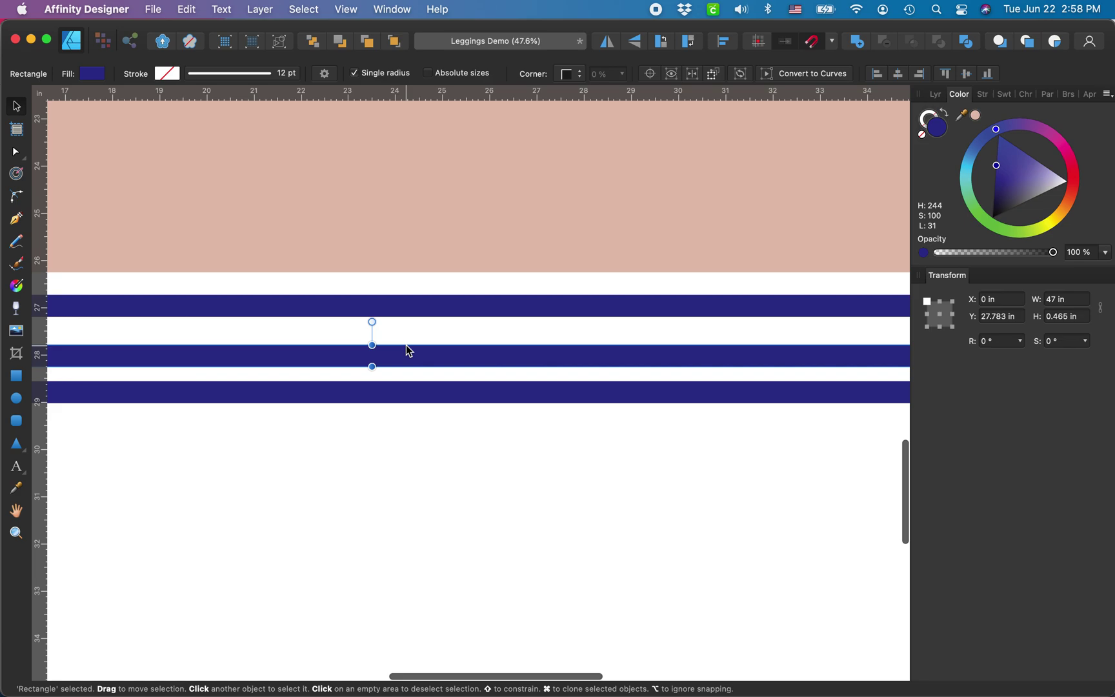
Resize the middle sock strip to 0.726 in high, position it at Y 27.507 in and fill it with dark red (H 356, S 100, L 31)
{"action": "mouse_move", "coordinate": [371, 337]}
{"action": "left_mouse_down"}
{"action": "mouse_move", "coordinate": [371, 324]}
{"action": "mouse_move", "coordinate": [373, 335]}
{"action": "left_mouse_up"}
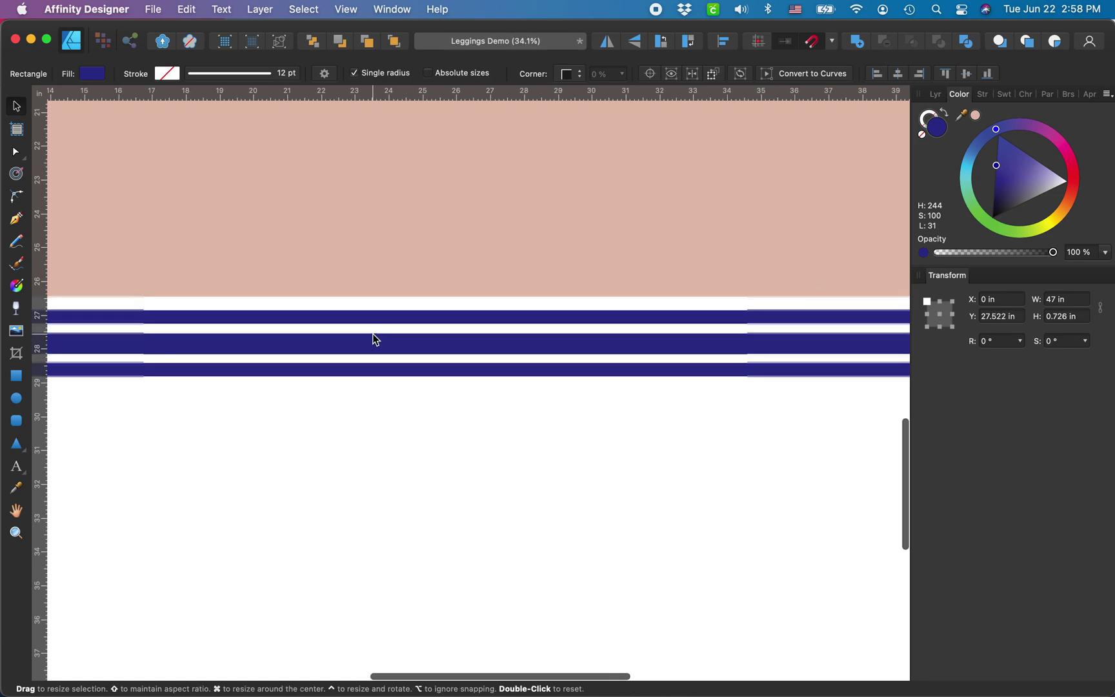
{"action": "scroll", "coordinate": [373, 338], "scroll_direction": "down", "scroll_amount": 3}
{"action": "scroll", "coordinate": [452, 271], "scroll_direction": "down", "scroll_amount": 2}
{"action": "left_click_drag", "start_coordinate": [524, 219], "coordinate": [524, 219]}
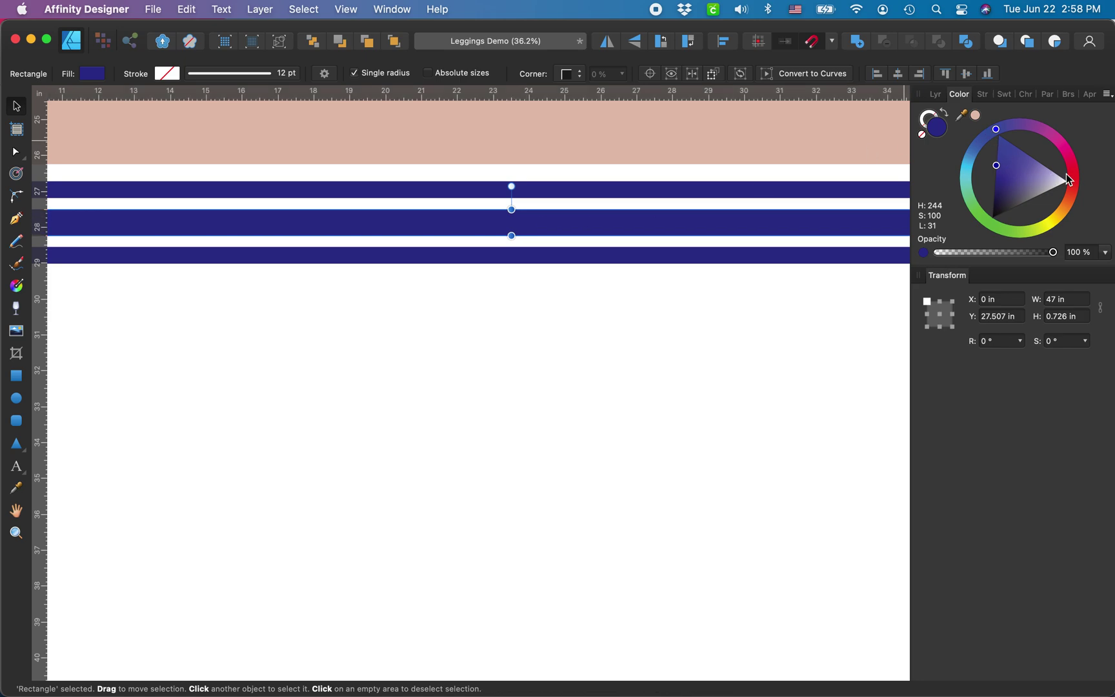
{"action": "left_click_drag", "start_coordinate": [1070, 181], "coordinate": [1073, 174]}
{"action": "scroll", "coordinate": [468, 523], "scroll_direction": "down", "scroll_amount": 3}
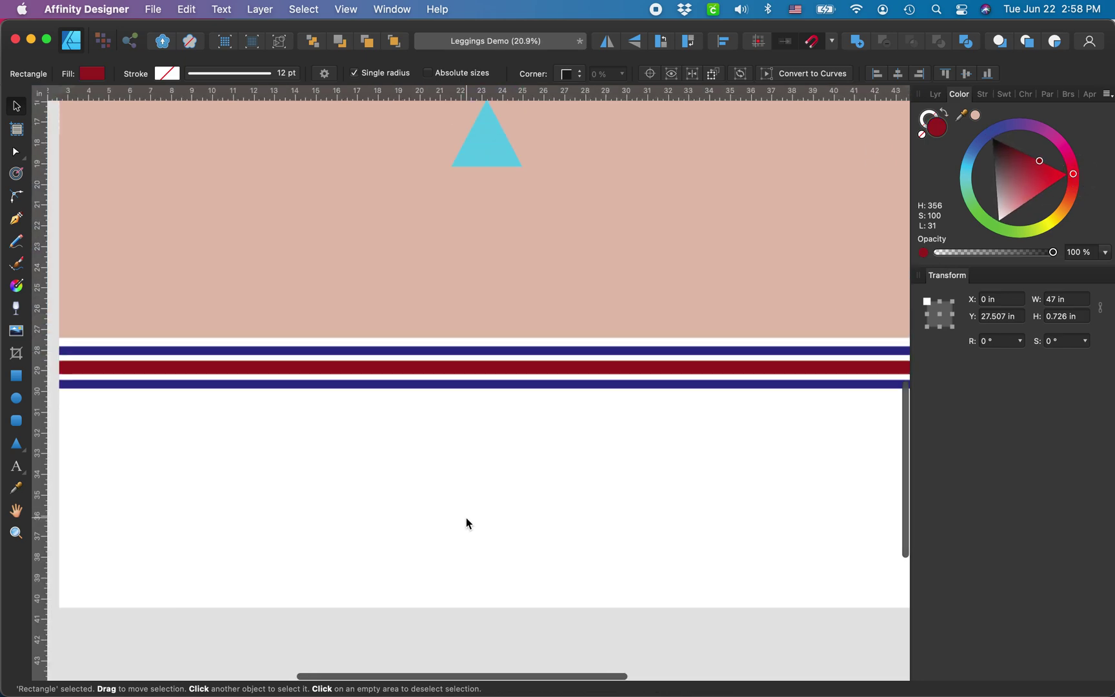
{"action": "scroll", "coordinate": [468, 523], "scroll_direction": "down", "scroll_amount": 3}
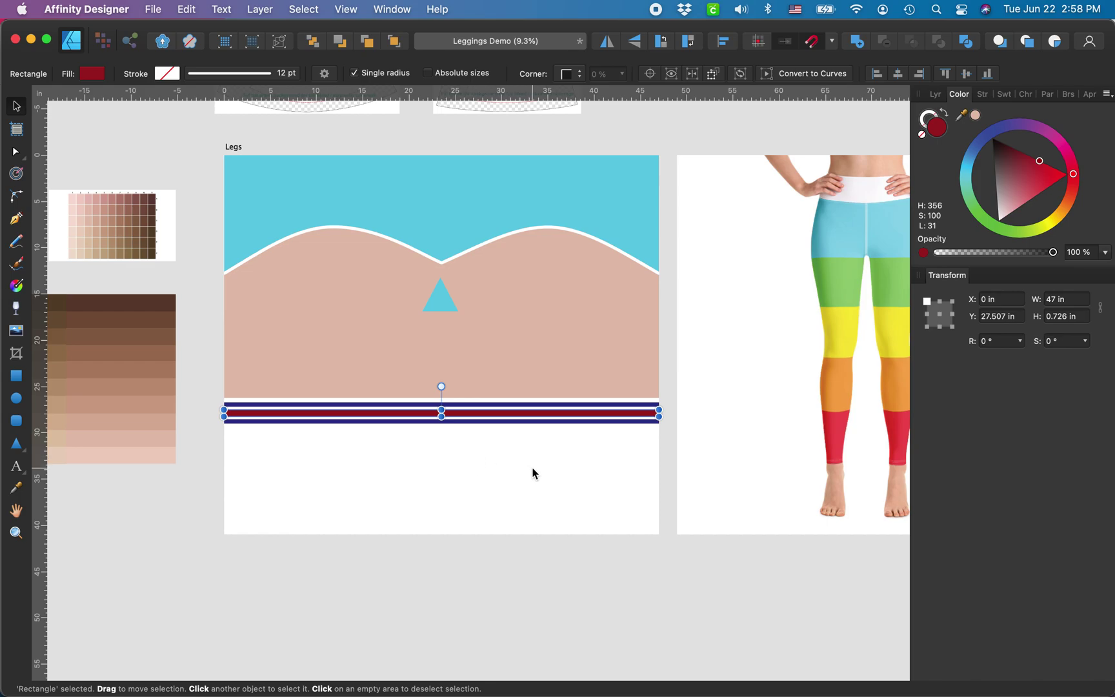
{"action": "scroll", "coordinate": [533, 474], "scroll_direction": "up", "scroll_amount": 3}
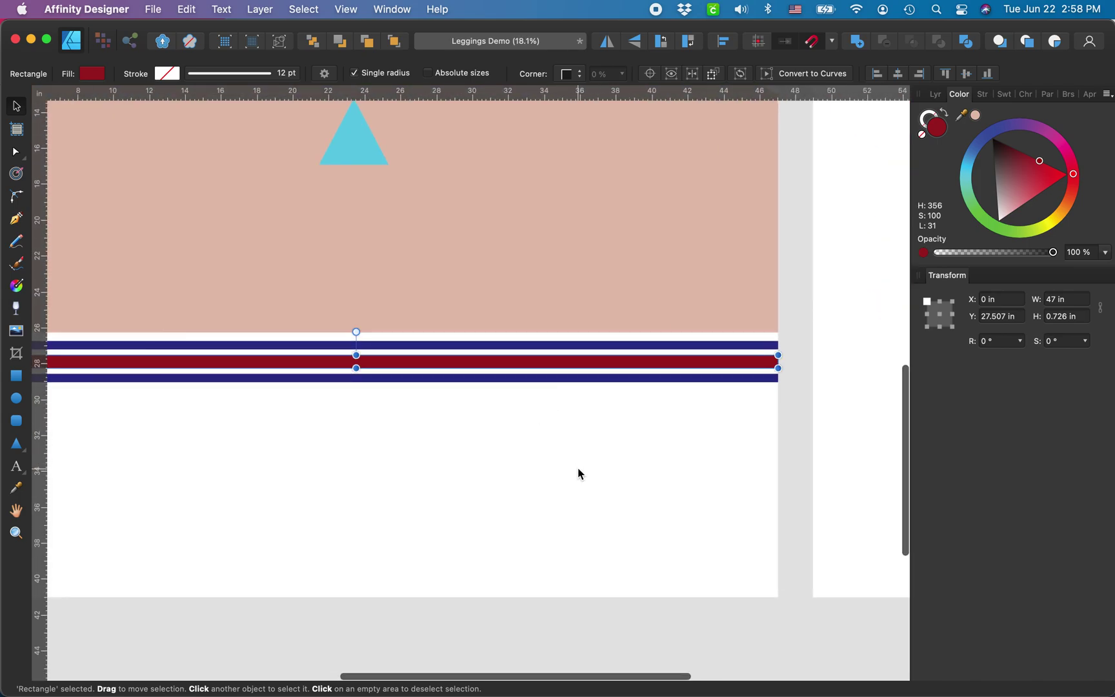
{"action": "scroll", "coordinate": [578, 467], "scroll_direction": "down", "scroll_amount": 3}
{"action": "left_click", "coordinate": [852, 428]}
{"action": "scroll", "coordinate": [857, 430], "scroll_direction": "right", "scroll_amount": 3}
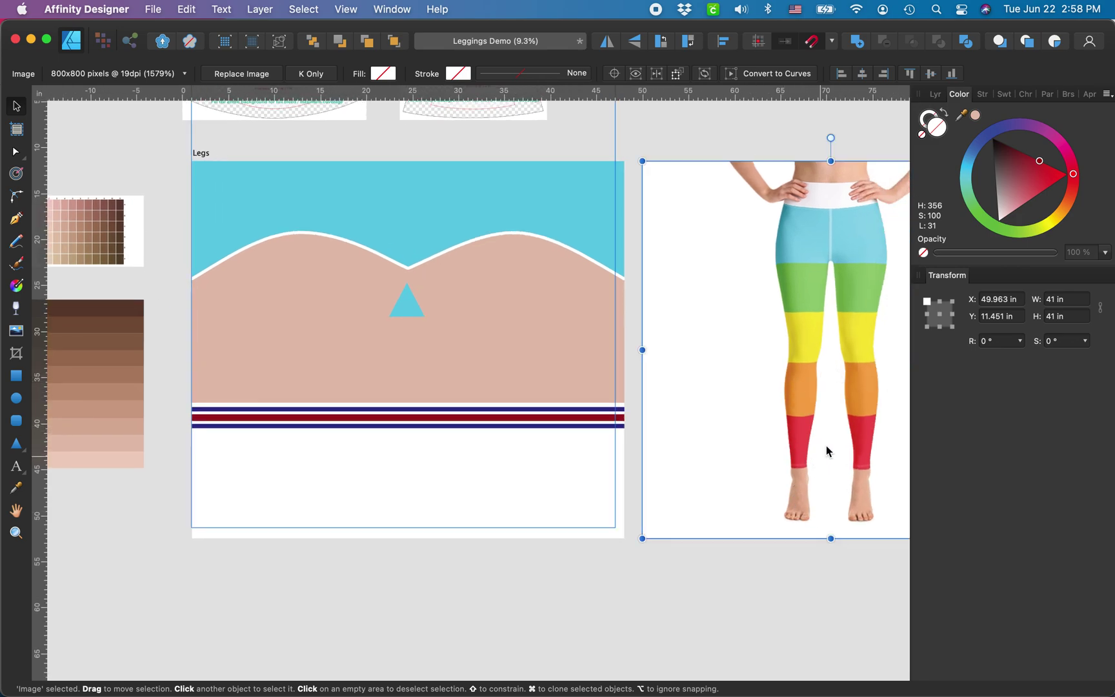
{"action": "scroll", "coordinate": [447, 365], "scroll_direction": "up", "scroll_amount": 4}
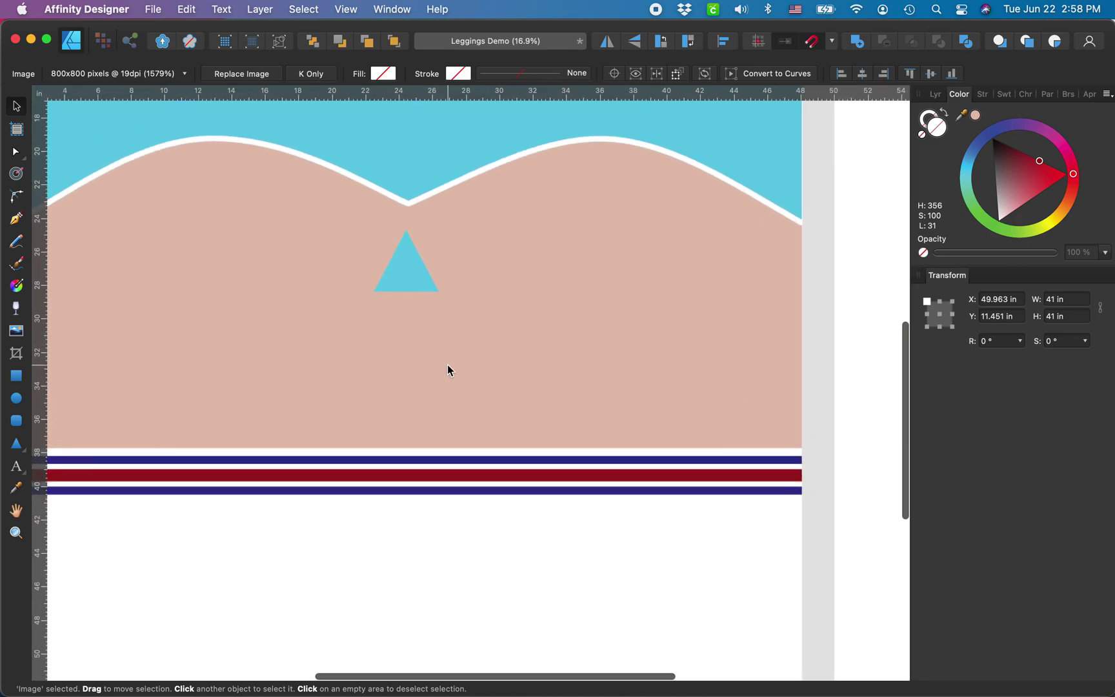
{"action": "scroll", "coordinate": [447, 365], "scroll_direction": "down", "scroll_amount": 3}
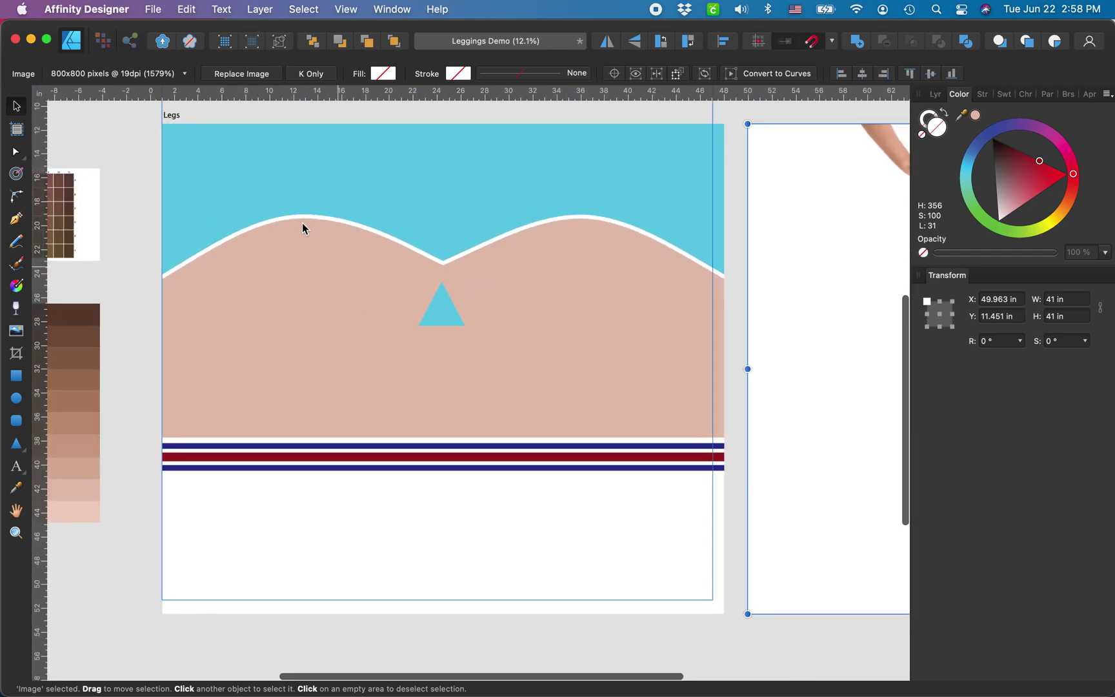
Export the Legs artboard as a PNG
{"action": "left_click", "coordinate": [174, 125]}
{"action": "left_click", "coordinate": [152, 9]}
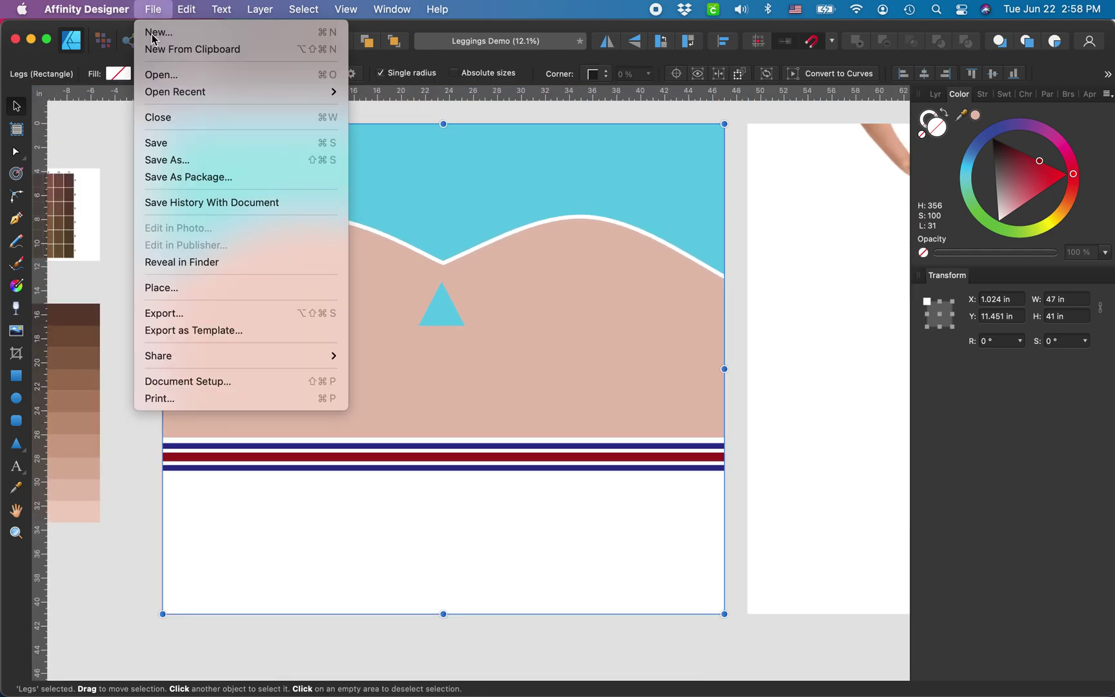
{"action": "left_click", "coordinate": [208, 318]}
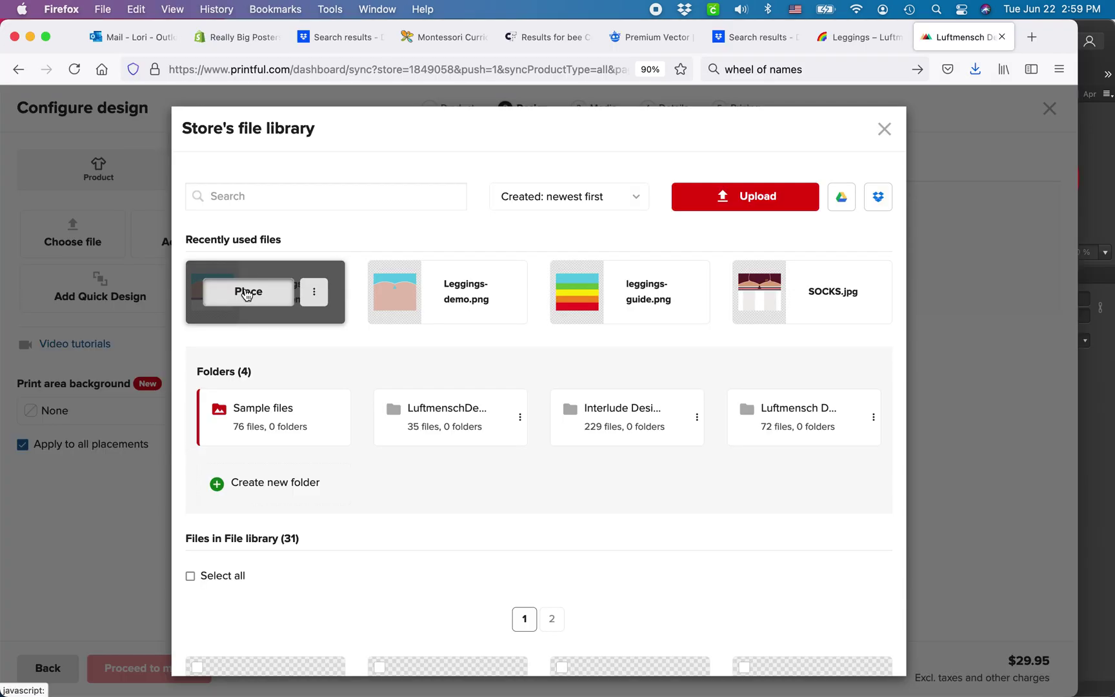
Switch to Printful in Firefox, place the most recent Leggings-demo.png on the legs and check the front and side mockups
{"action": "left_click", "coordinate": [249, 291]}
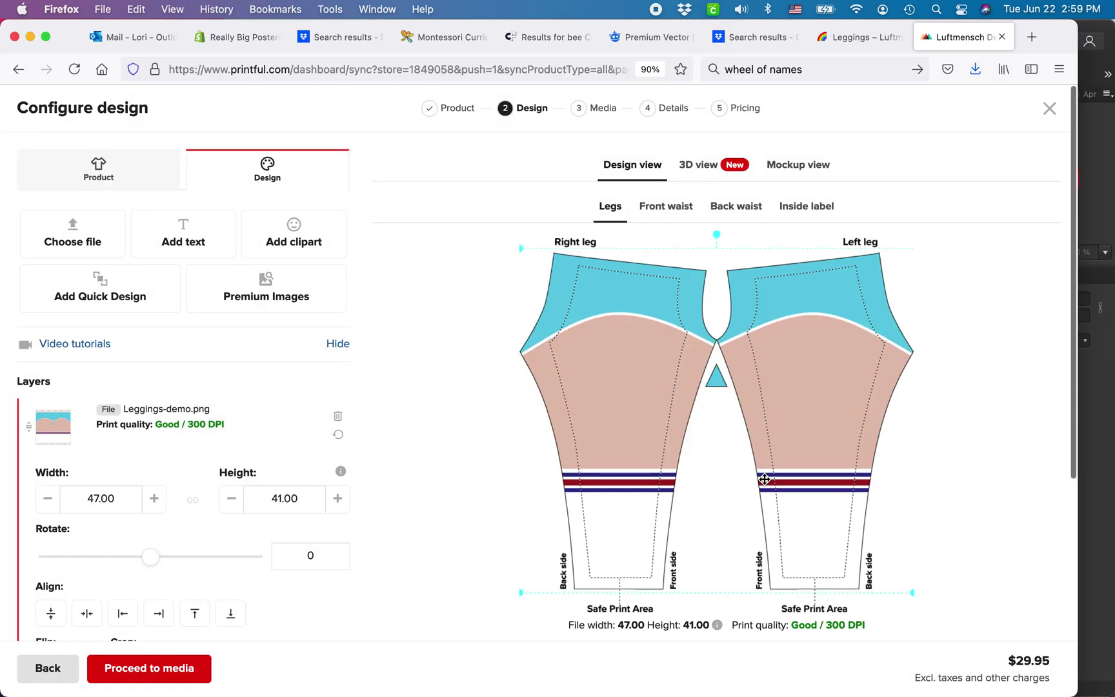
{"action": "scroll", "coordinate": [764, 479], "scroll_direction": "down", "scroll_amount": 2}
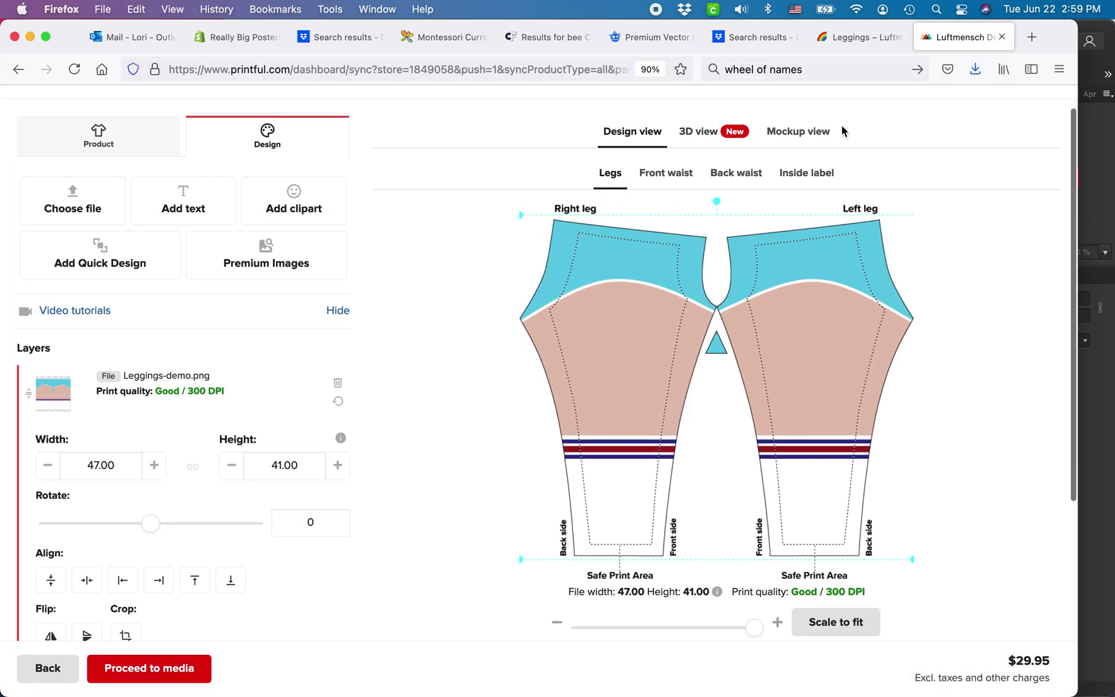
{"action": "left_click", "coordinate": [829, 132]}
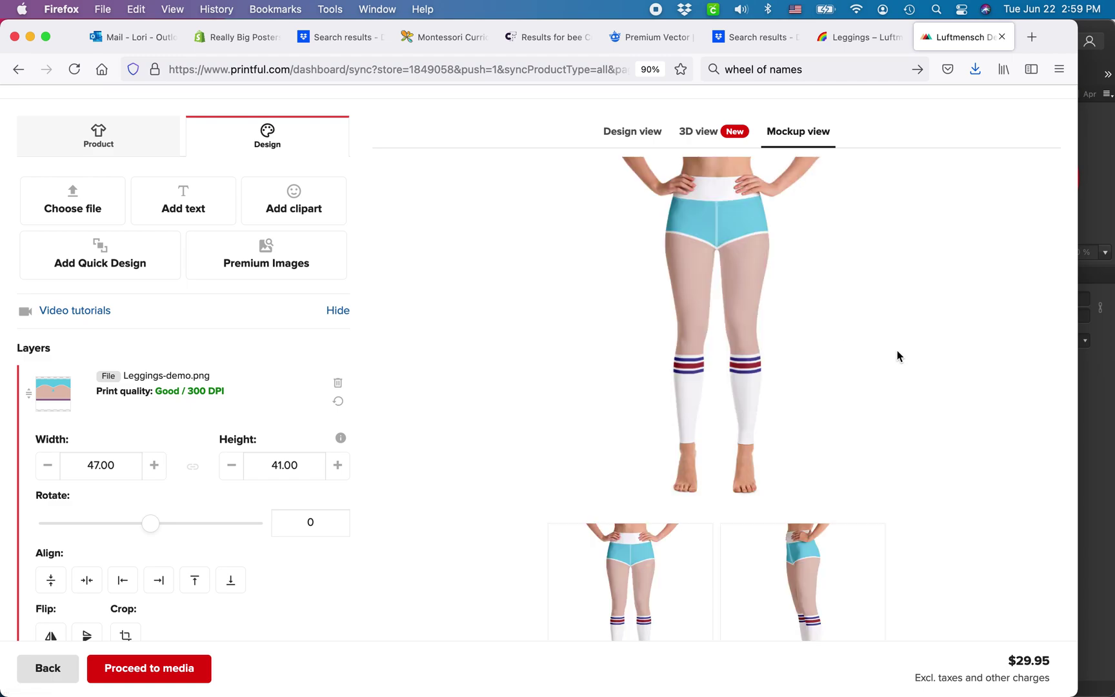
{"action": "scroll", "coordinate": [898, 356], "scroll_direction": "down", "scroll_amount": 3}
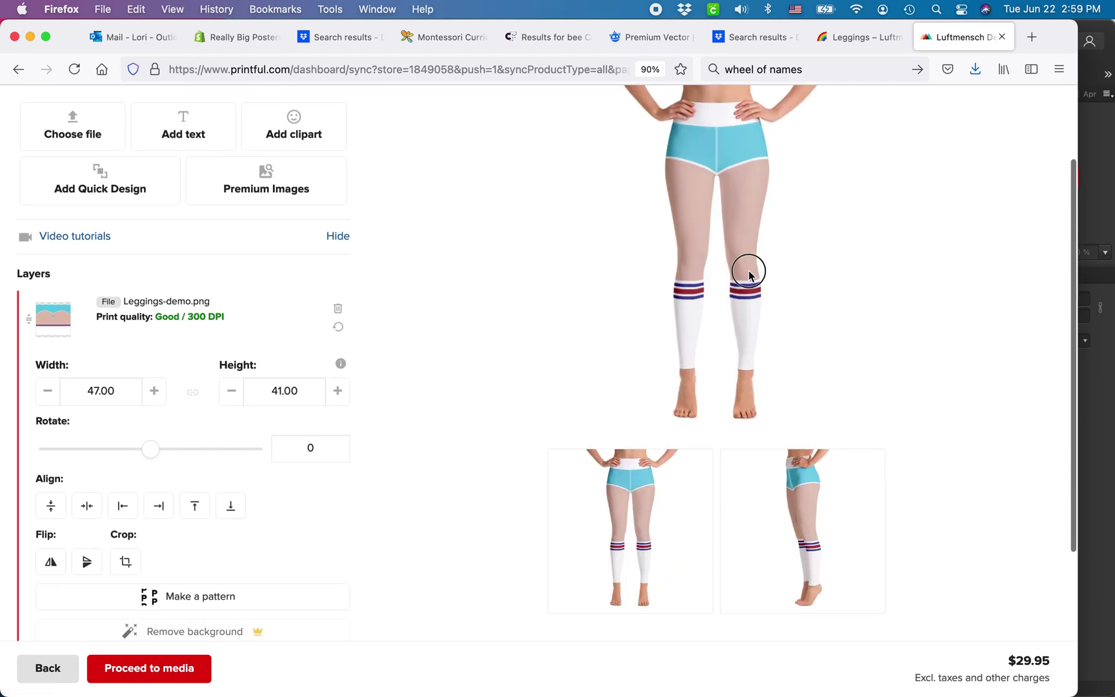
{"action": "left_click", "coordinate": [795, 509]}
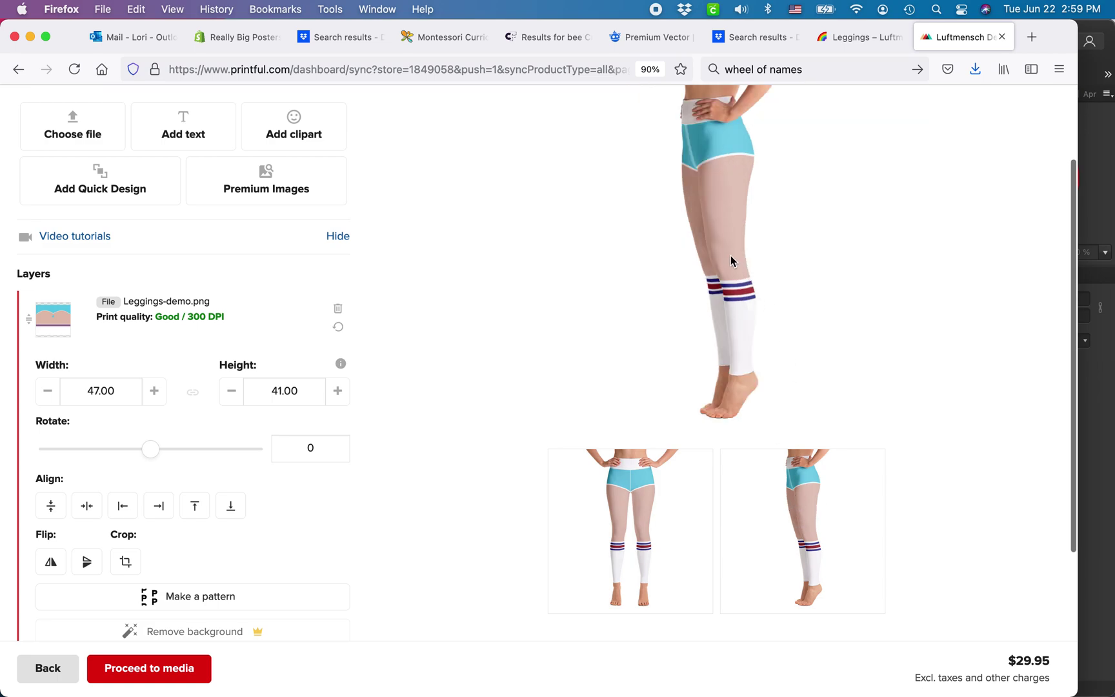
{"action": "left_click", "coordinate": [631, 531]}
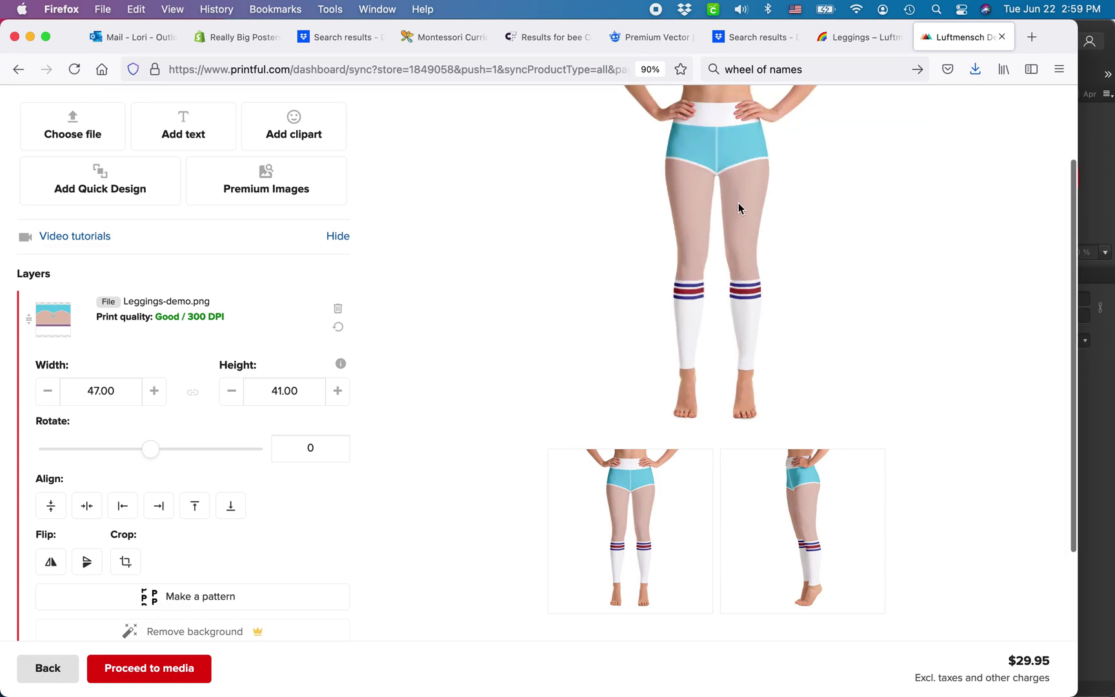
Copy the front mockup image from Printful and paste it into the Leggings Demo document in Affinity Designer
{"action": "right_click", "coordinate": [738, 203]}
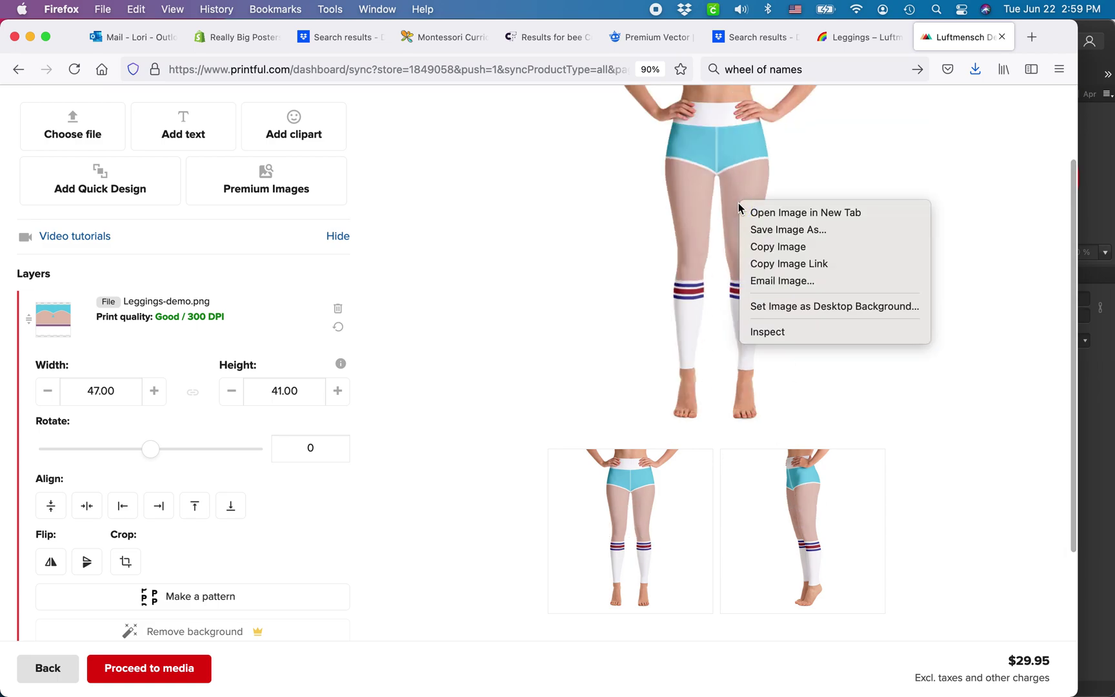
{"action": "left_click", "coordinate": [784, 247]}
{"action": "key", "text": "super+Tab"}
{"action": "key", "text": "super+minus"}
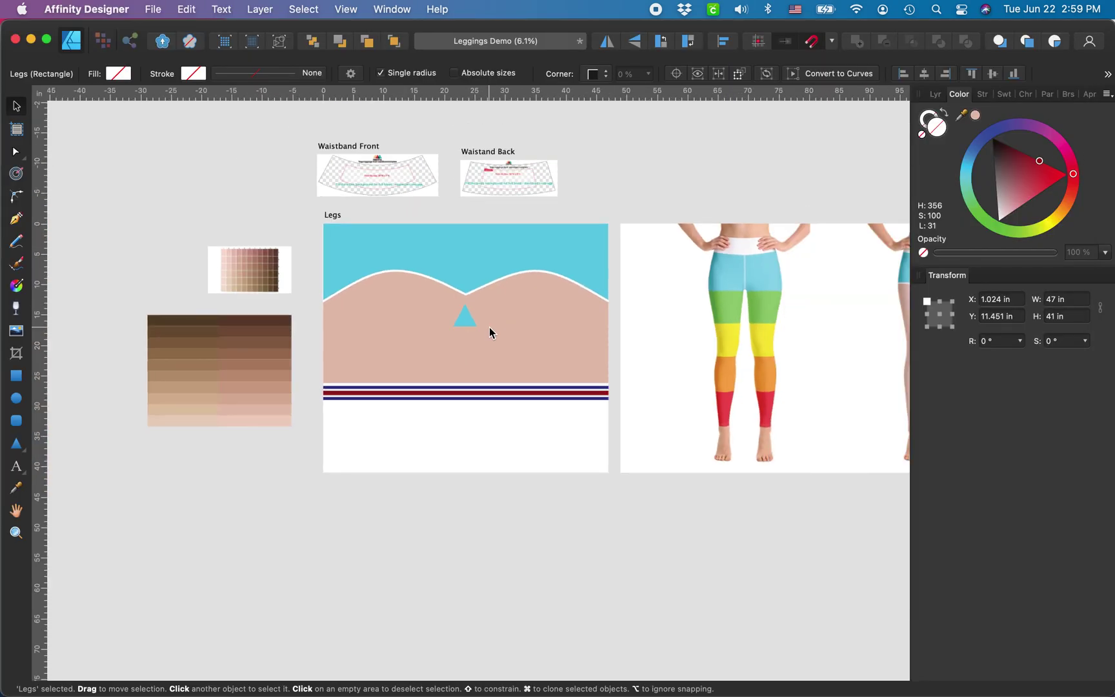
{"action": "left_click", "coordinate": [640, 320]}
{"action": "key", "text": "super+v"}
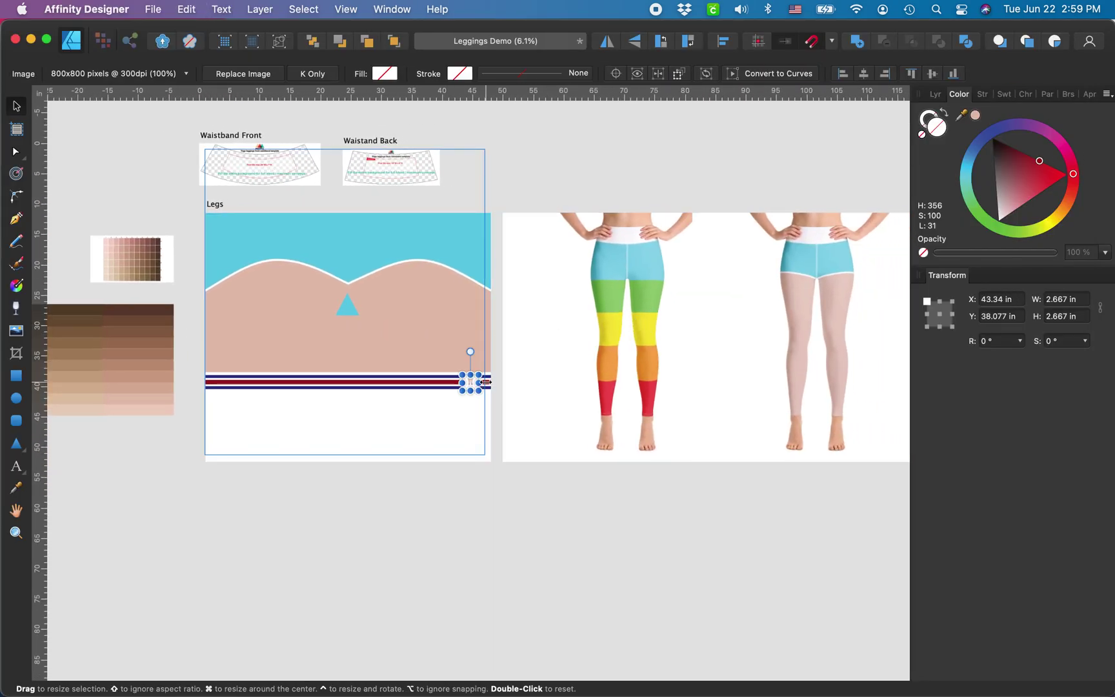
Position the pasted mockup over the rainbow leggings reference and enlarge it to 39.819 in square
{"action": "left_click_drag", "start_coordinate": [485, 364], "coordinate": [662, 149]}
{"action": "left_click_drag", "start_coordinate": [597, 241], "coordinate": [637, 277]}
{"action": "scroll", "coordinate": [626, 313], "scroll_direction": "up", "scroll_amount": 5}
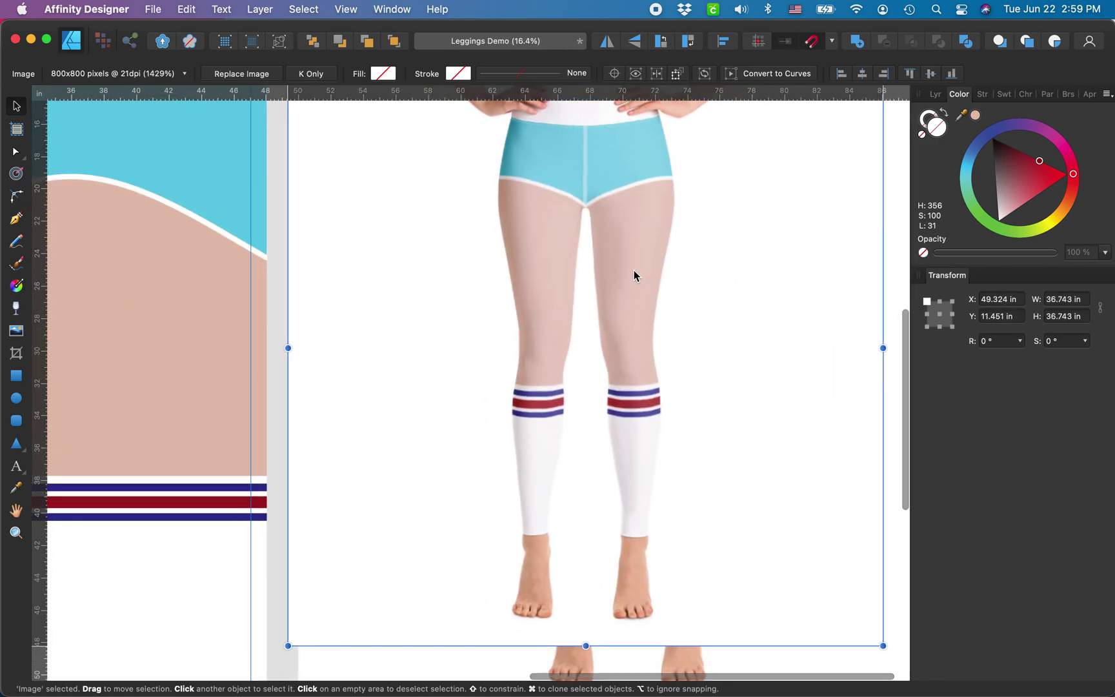
{"action": "scroll", "coordinate": [646, 297], "scroll_direction": "down", "scroll_amount": 3}
{"action": "left_click_drag", "start_coordinate": [773, 475], "coordinate": [795, 515]}
{"action": "scroll", "coordinate": [638, 418], "scroll_direction": "up", "scroll_amount": 4}
{"action": "scroll", "coordinate": [637, 418], "scroll_direction": "up", "scroll_amount": 3}
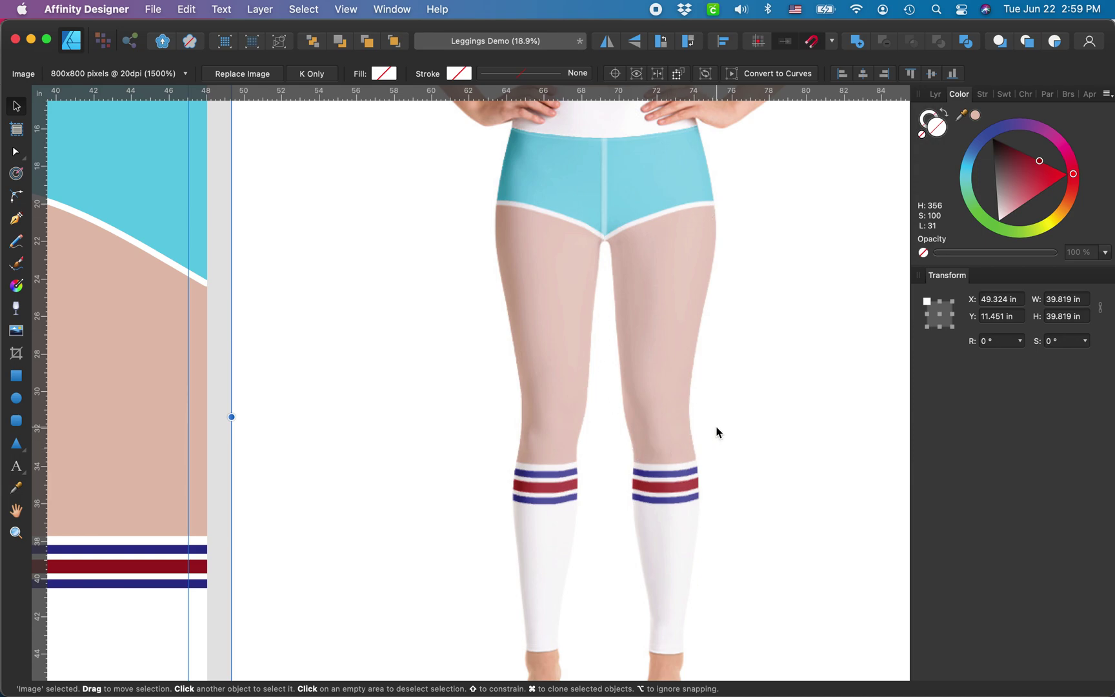
Move the enlarged sock mockup to X 49.963 in, Y 12.042 in and inspect the shorts and socks up close
{"action": "scroll", "coordinate": [667, 516], "scroll_direction": "down", "scroll_amount": 3}
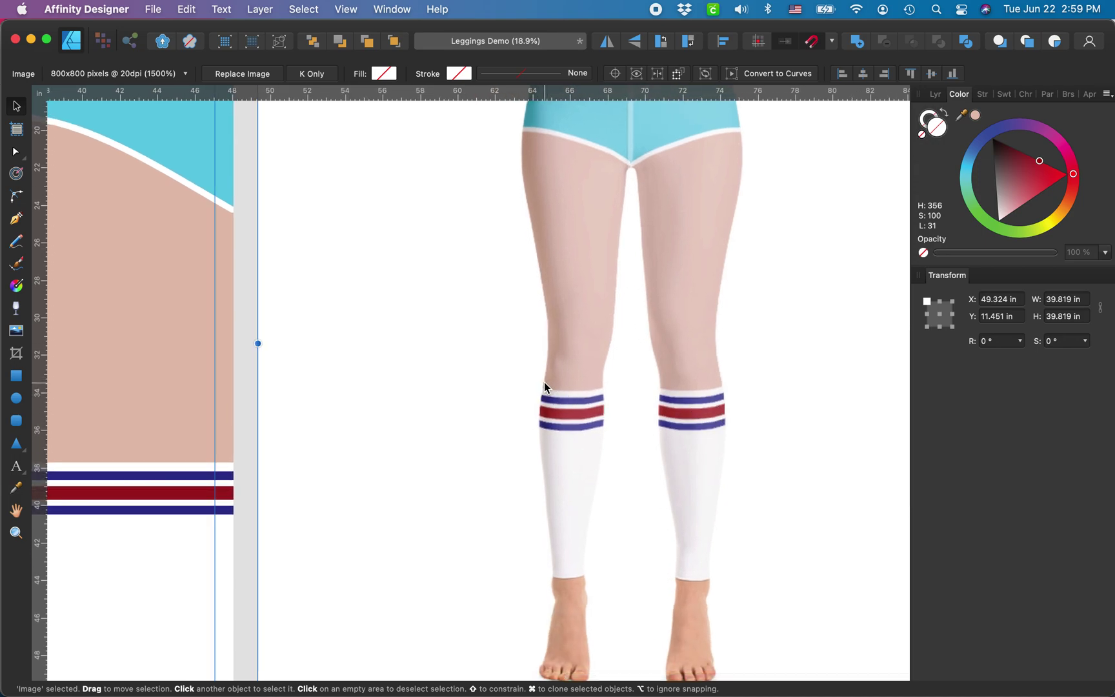
{"action": "scroll", "coordinate": [615, 456], "scroll_direction": "down", "scroll_amount": 6}
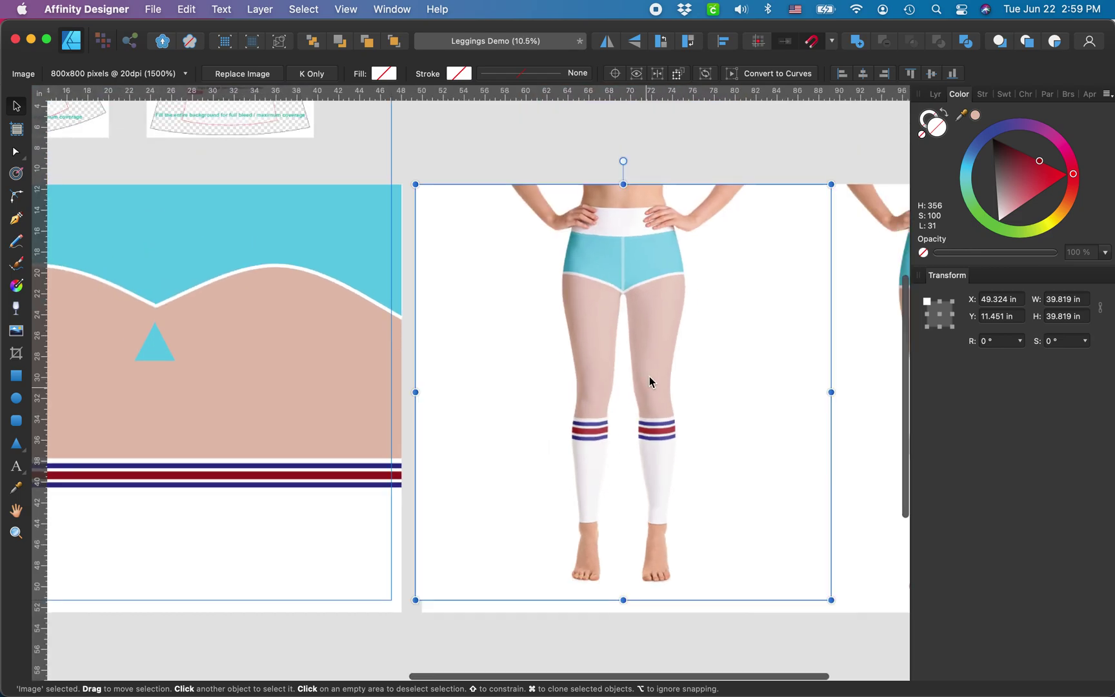
{"action": "scroll", "coordinate": [650, 377], "scroll_direction": "down", "scroll_amount": 2}
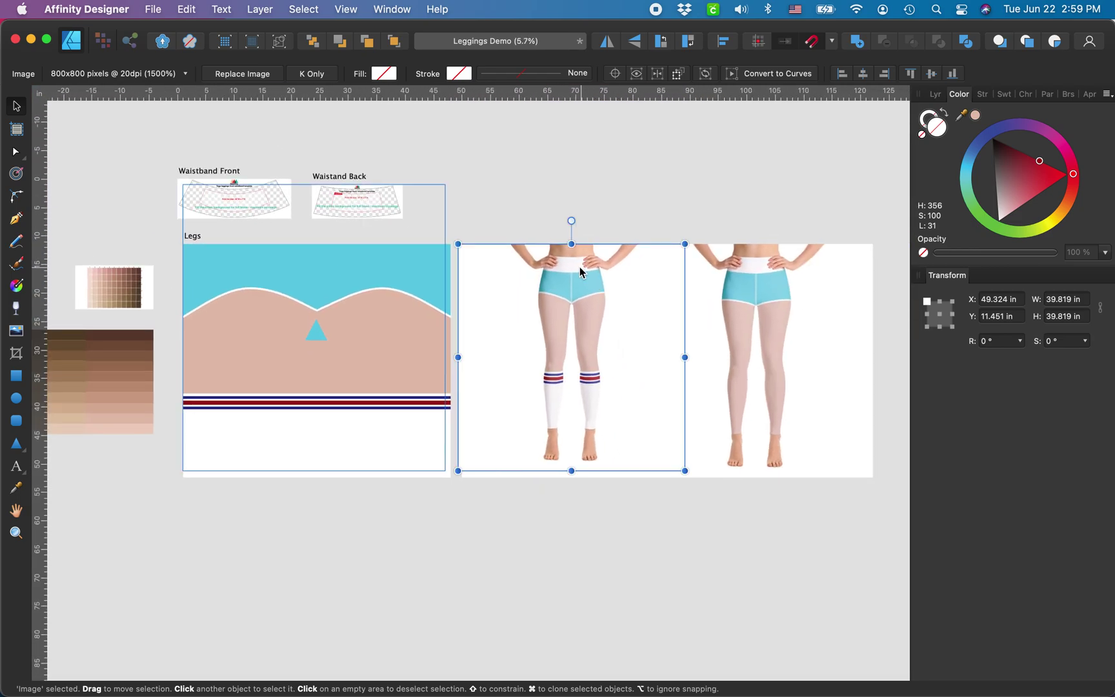
{"action": "left_click", "coordinate": [578, 311]}
{"action": "mouse_move", "coordinate": [578, 311]}
{"action": "left_mouse_down"}
{"action": "mouse_move", "coordinate": [622, 304]}
{"action": "mouse_move", "coordinate": [580, 314]}
{"action": "left_mouse_up"}
{"action": "scroll", "coordinate": [580, 315], "scroll_direction": "up", "scroll_amount": 3}
{"action": "scroll", "coordinate": [579, 318], "scroll_direction": "up", "scroll_amount": 3}
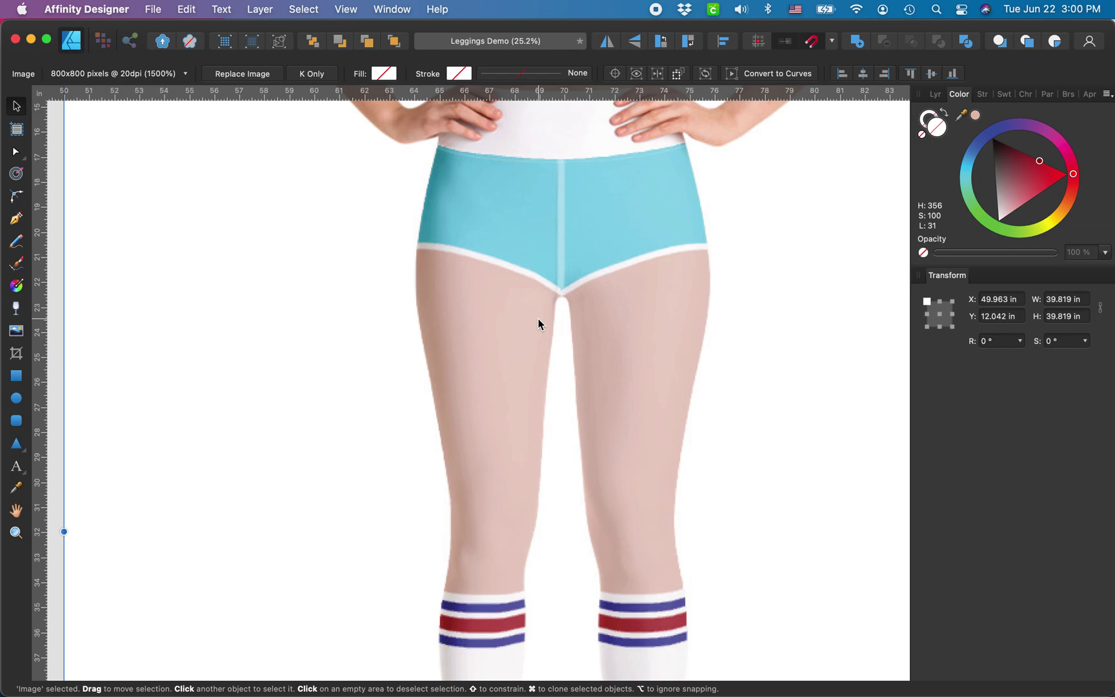
Clear the selection and open the recent document Leggings Designs.afdesign
{"action": "scroll", "coordinate": [539, 324], "scroll_direction": "down", "scroll_amount": 5}
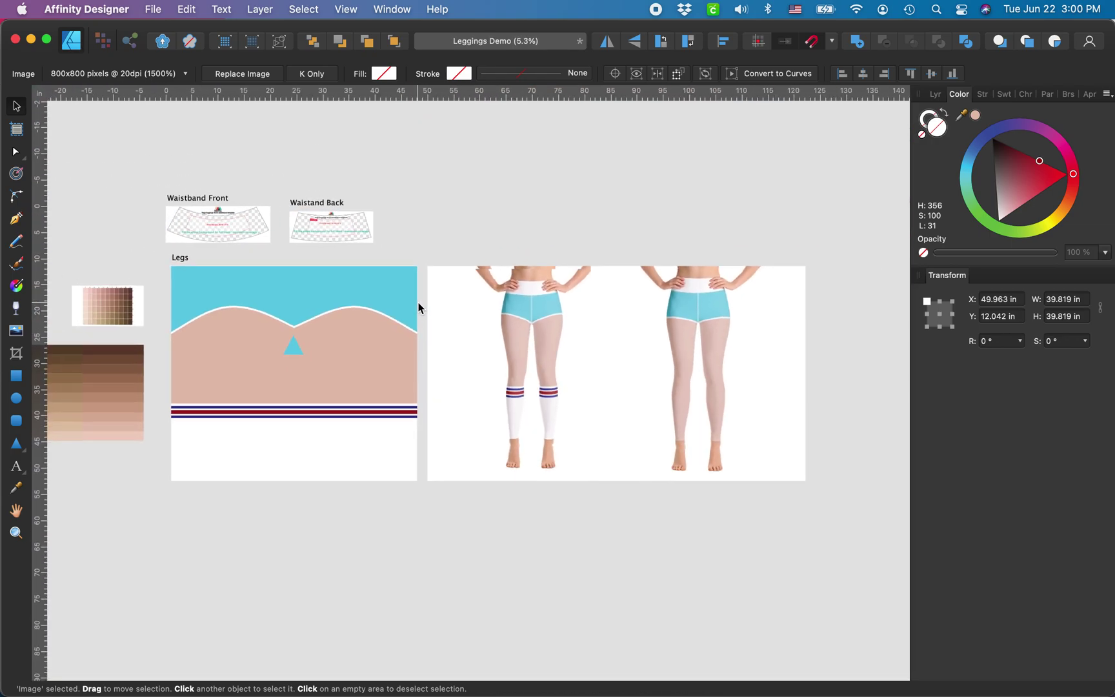
{"action": "scroll", "coordinate": [418, 308], "scroll_direction": "left", "scroll_amount": 2}
{"action": "left_click", "coordinate": [495, 166]}
{"action": "left_click", "coordinate": [154, 9]}
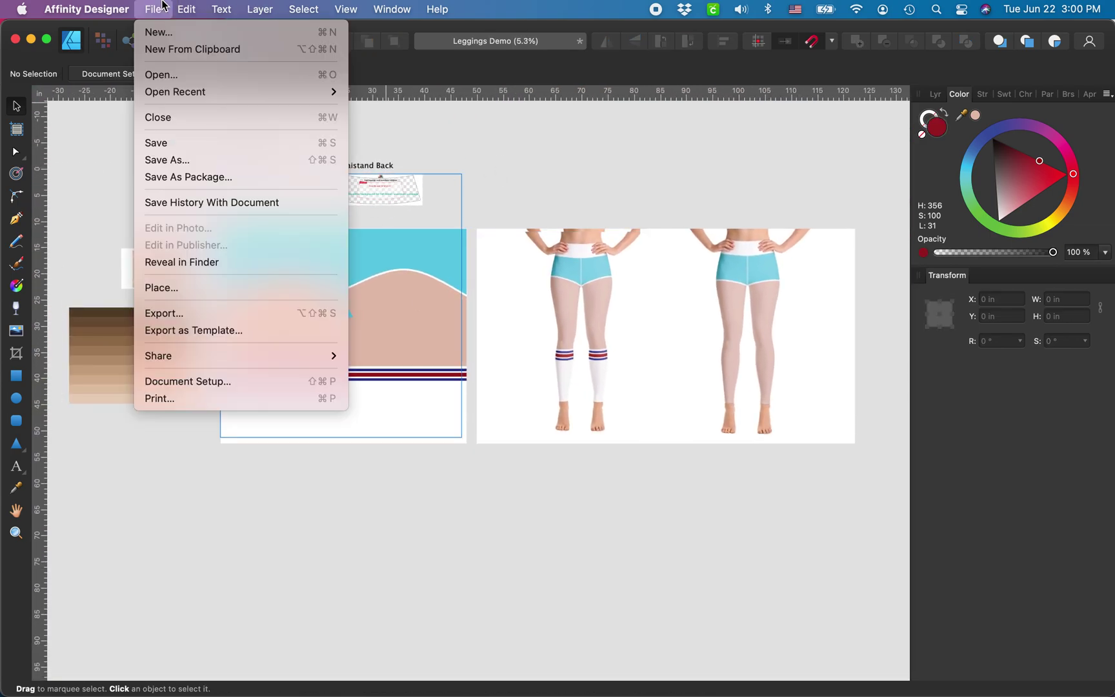
{"action": "mouse_move", "coordinate": [290, 91]}
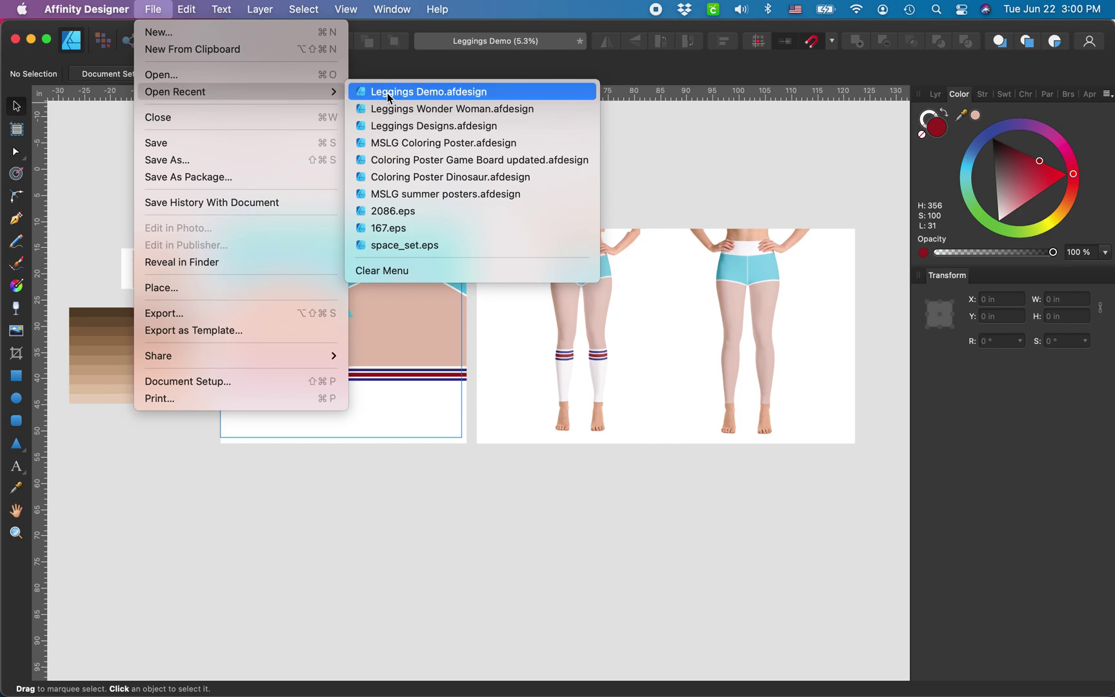
{"action": "left_click", "coordinate": [395, 126]}
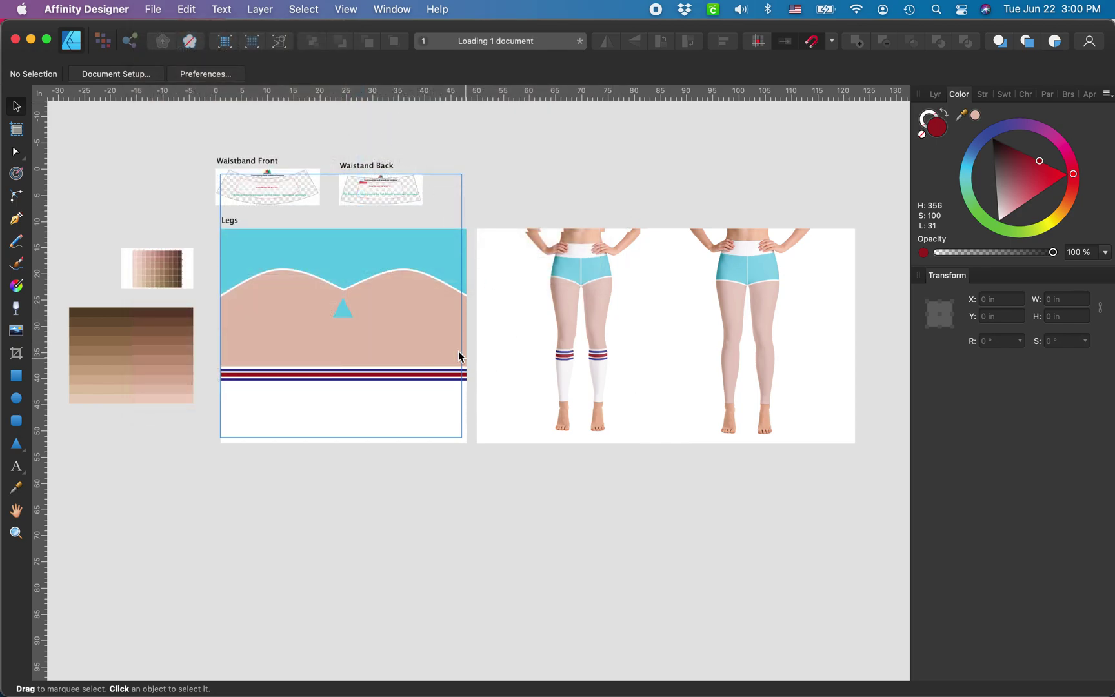
Select the blue shorts curve and make the Legs template instructions visible
{"action": "left_click", "coordinate": [363, 261]}
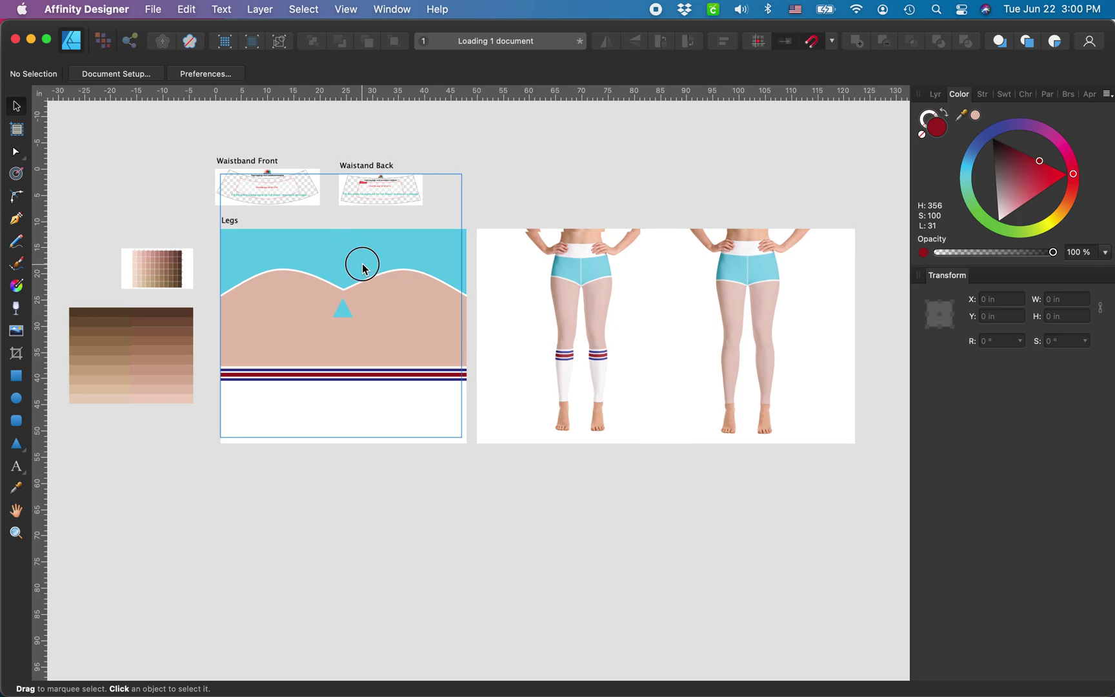
{"action": "left_click", "coordinate": [937, 95]}
{"action": "left_click", "coordinate": [1082, 368]}
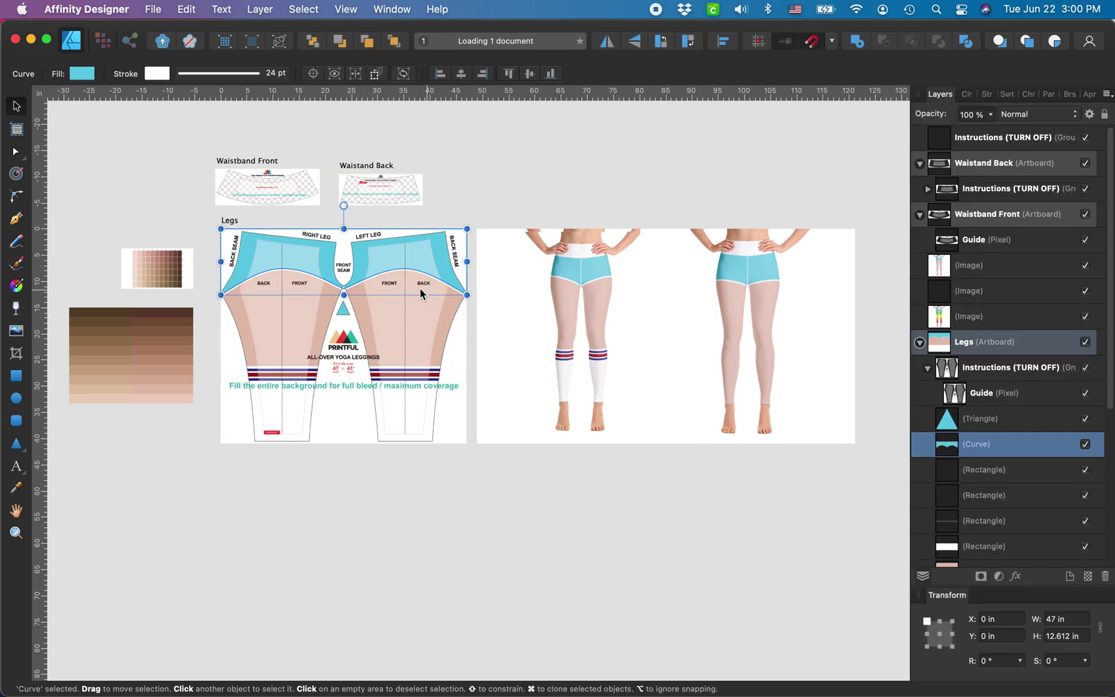
Examine the star-patterned Wonder Woman leggings artboard with its reference images and clear the selection
{"action": "scroll", "coordinate": [428, 291], "scroll_direction": "up", "scroll_amount": 5}
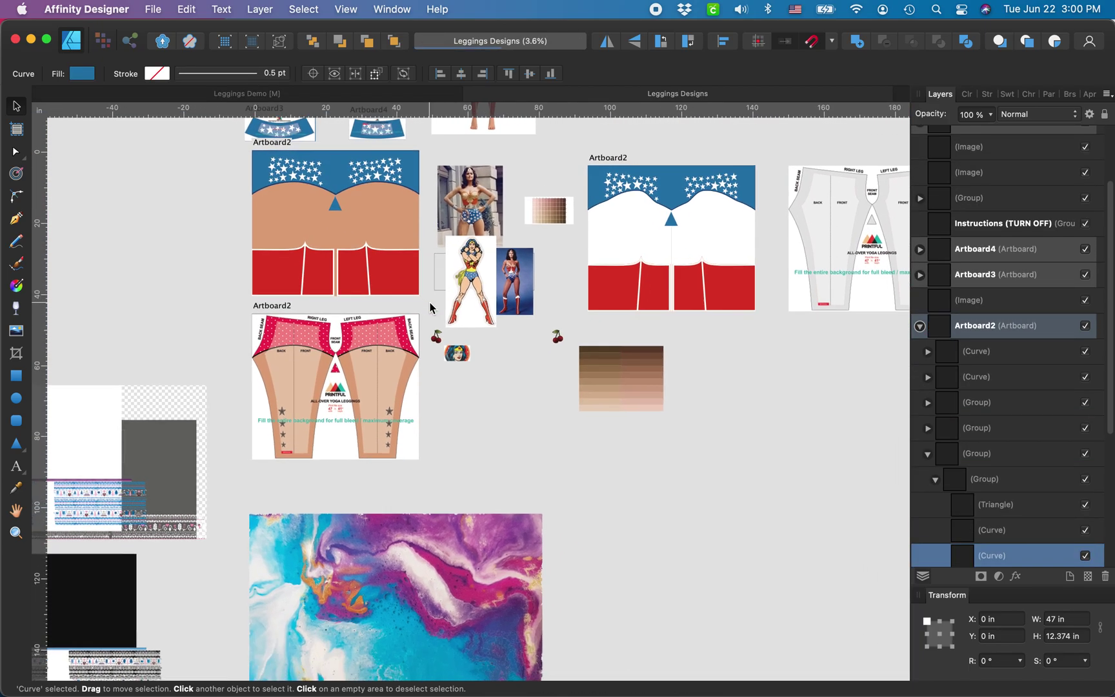
{"action": "scroll", "coordinate": [379, 376], "scroll_direction": "up", "scroll_amount": 5}
{"action": "scroll", "coordinate": [379, 376], "scroll_direction": "down", "scroll_amount": 5}
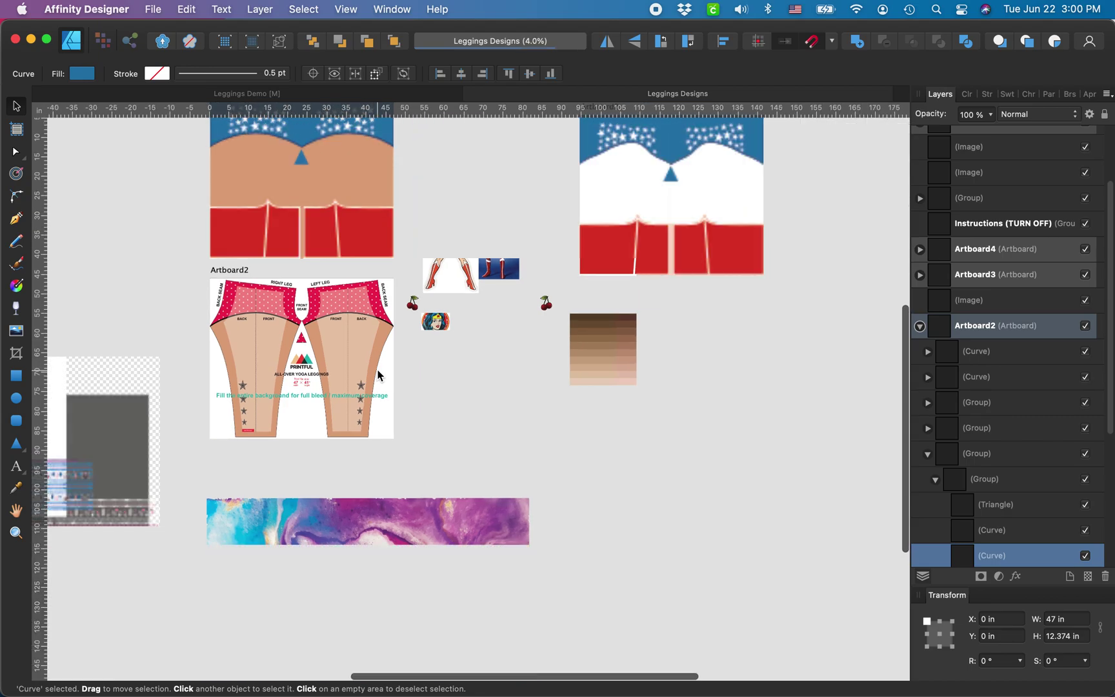
{"action": "scroll", "coordinate": [379, 376], "scroll_direction": "up", "scroll_amount": 5}
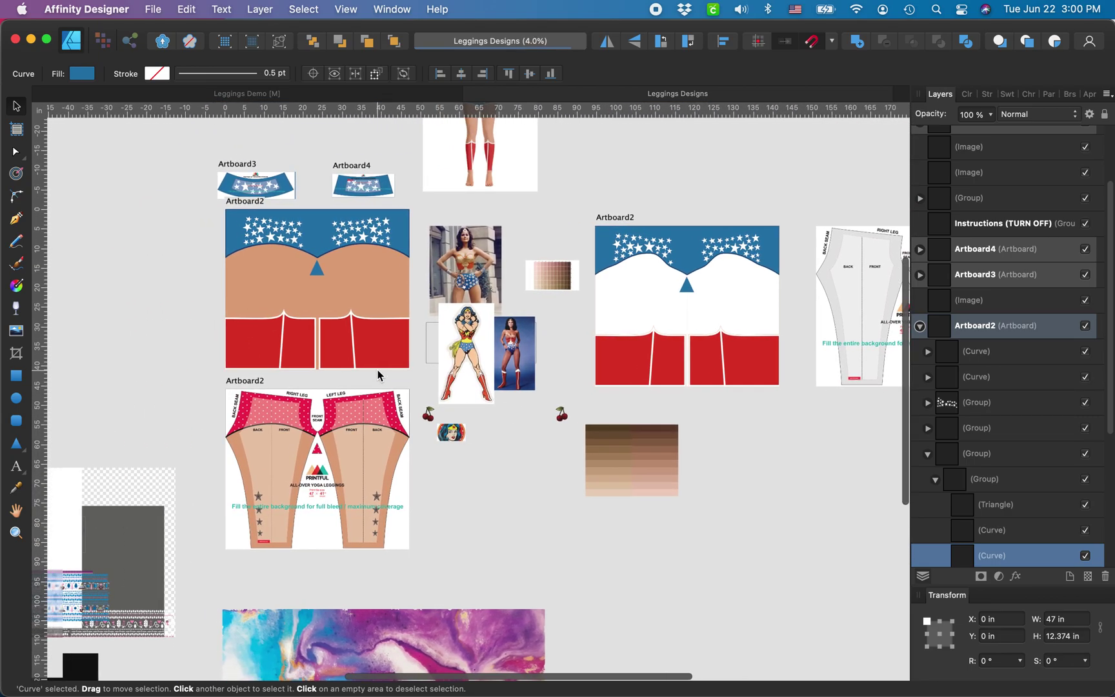
{"action": "scroll", "coordinate": [379, 375], "scroll_direction": "up", "scroll_amount": 5}
{"action": "scroll", "coordinate": [637, 307], "scroll_direction": "up", "scroll_amount": 2}
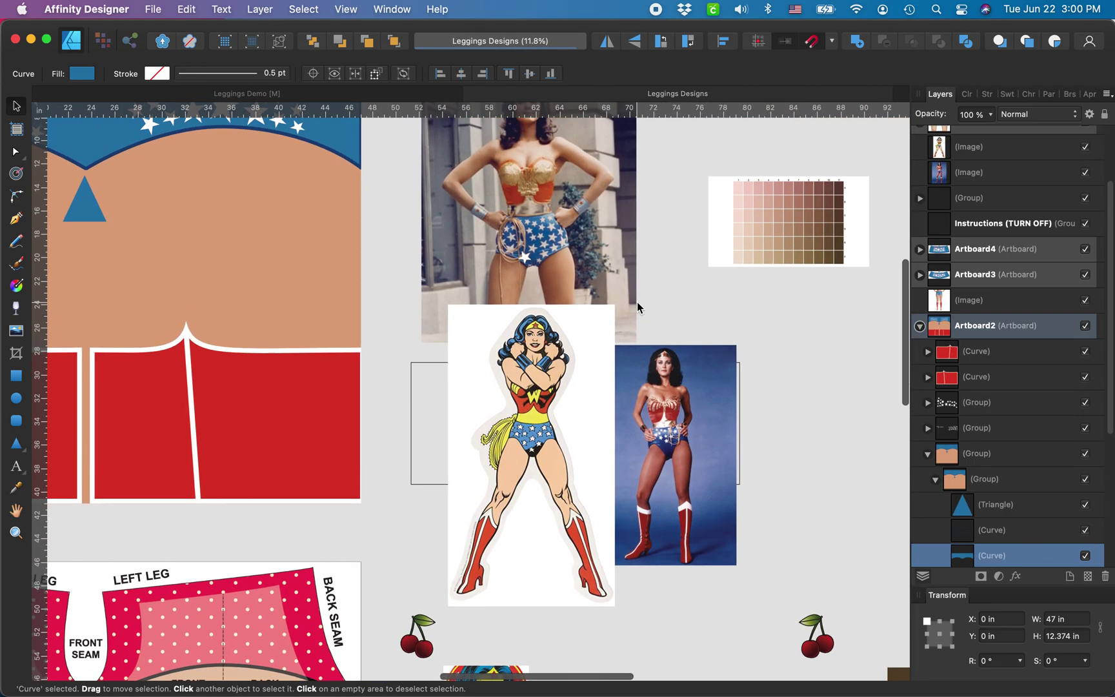
{"action": "scroll", "coordinate": [393, 244], "scroll_direction": "left", "scroll_amount": 10}
{"action": "scroll", "coordinate": [393, 244], "scroll_direction": "up", "scroll_amount": 3}
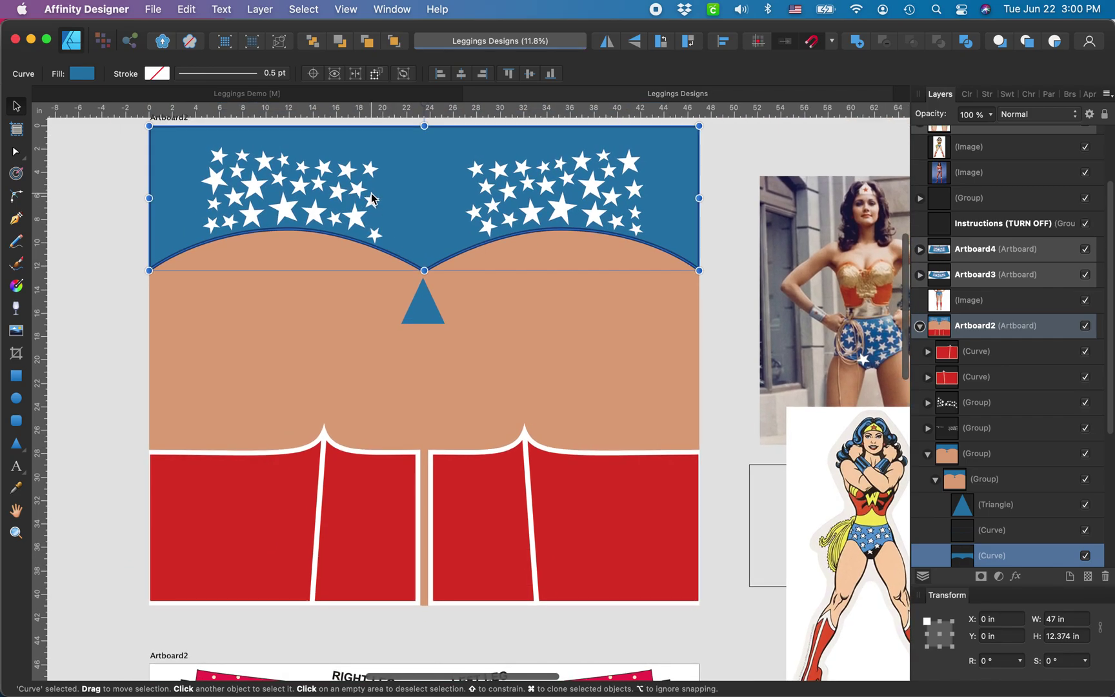
{"action": "left_click", "coordinate": [114, 374]}
{"action": "scroll", "coordinate": [114, 373], "scroll_direction": "down", "scroll_amount": 4}
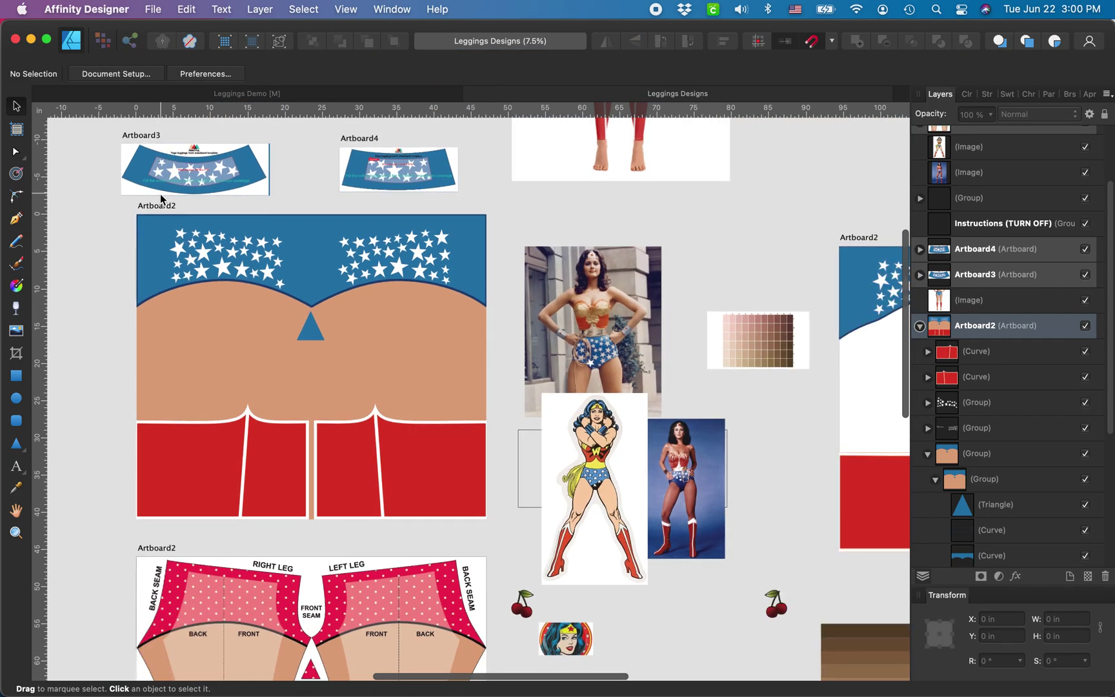
Select the white-legged Wonder Woman artboard and compare its curved shorts edge with the blue-background reference photo
{"action": "left_click", "coordinate": [481, 313]}
{"action": "scroll", "coordinate": [480, 314], "scroll_direction": "right", "scroll_amount": 10}
{"action": "scroll", "coordinate": [590, 321], "scroll_direction": "up", "scroll_amount": 4}
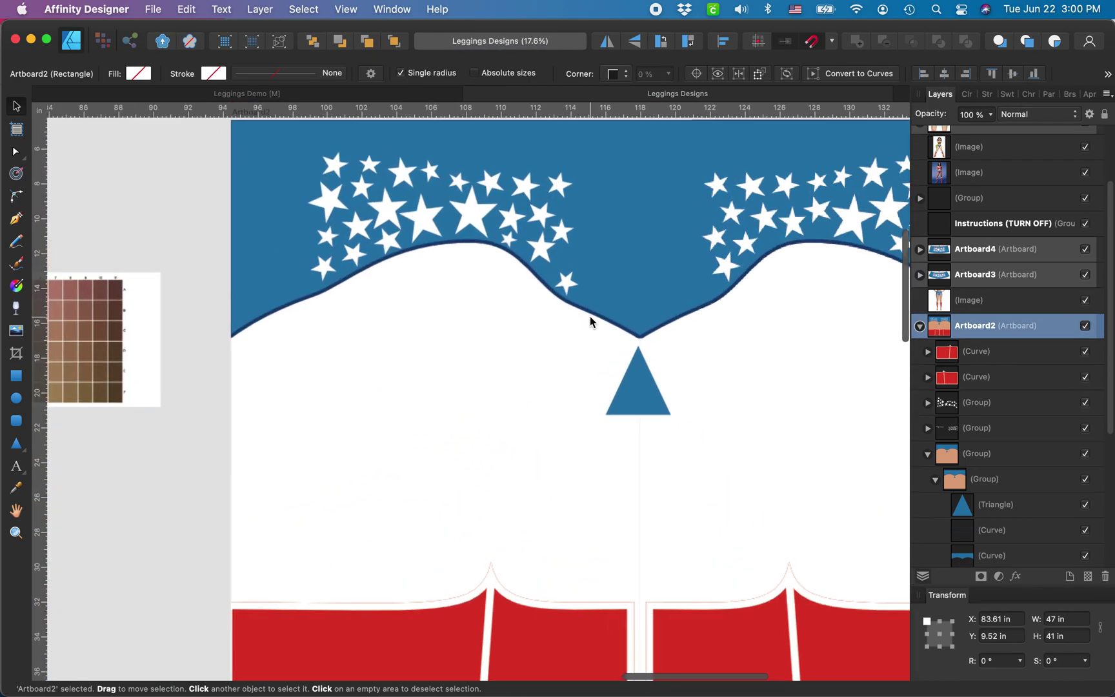
{"action": "scroll", "coordinate": [591, 321], "scroll_direction": "down", "scroll_amount": 4}
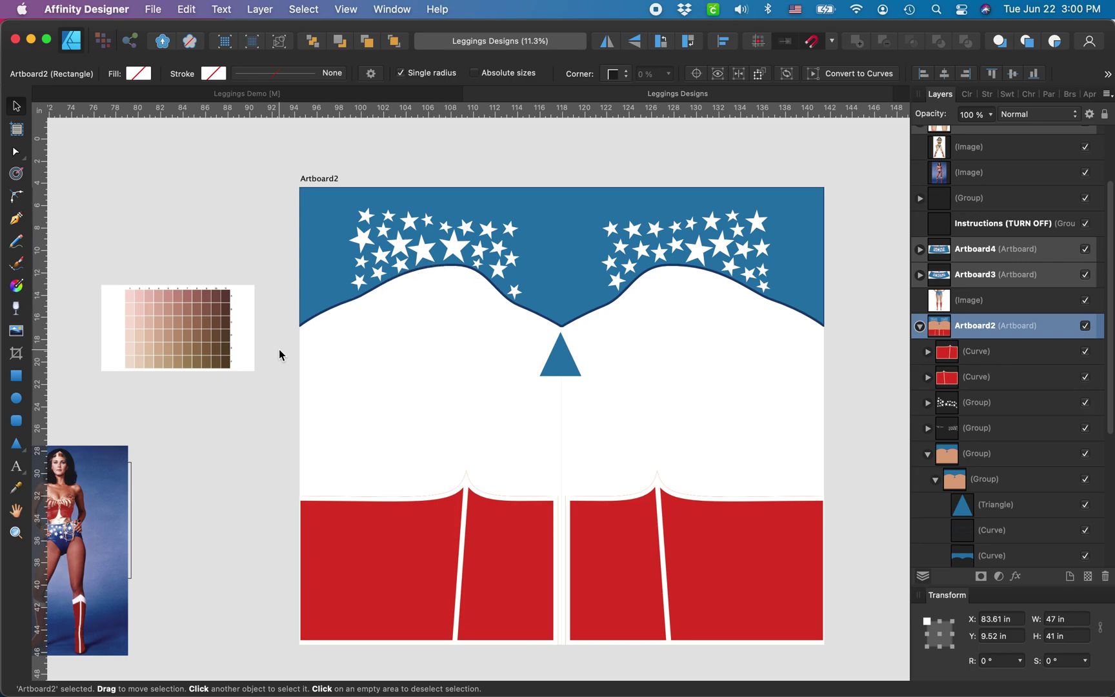
{"action": "scroll", "coordinate": [245, 400], "scroll_direction": "left", "scroll_amount": 5}
{"action": "scroll", "coordinate": [213, 442], "scroll_direction": "up", "scroll_amount": 7}
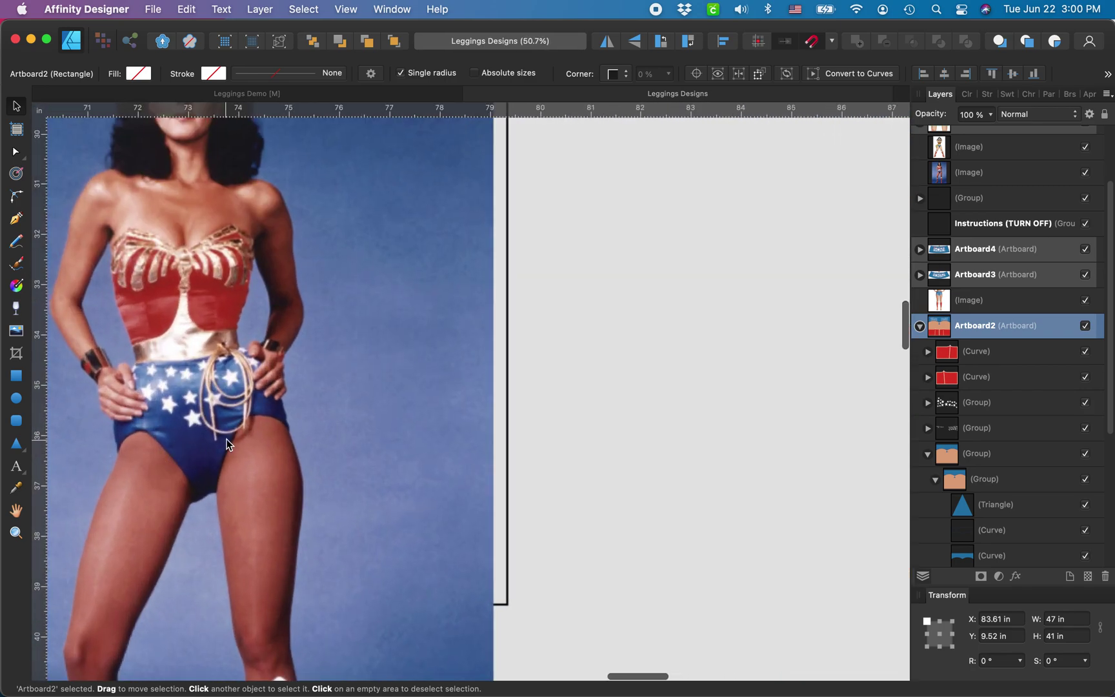
{"action": "scroll", "coordinate": [155, 488], "scroll_direction": "down", "scroll_amount": 7}
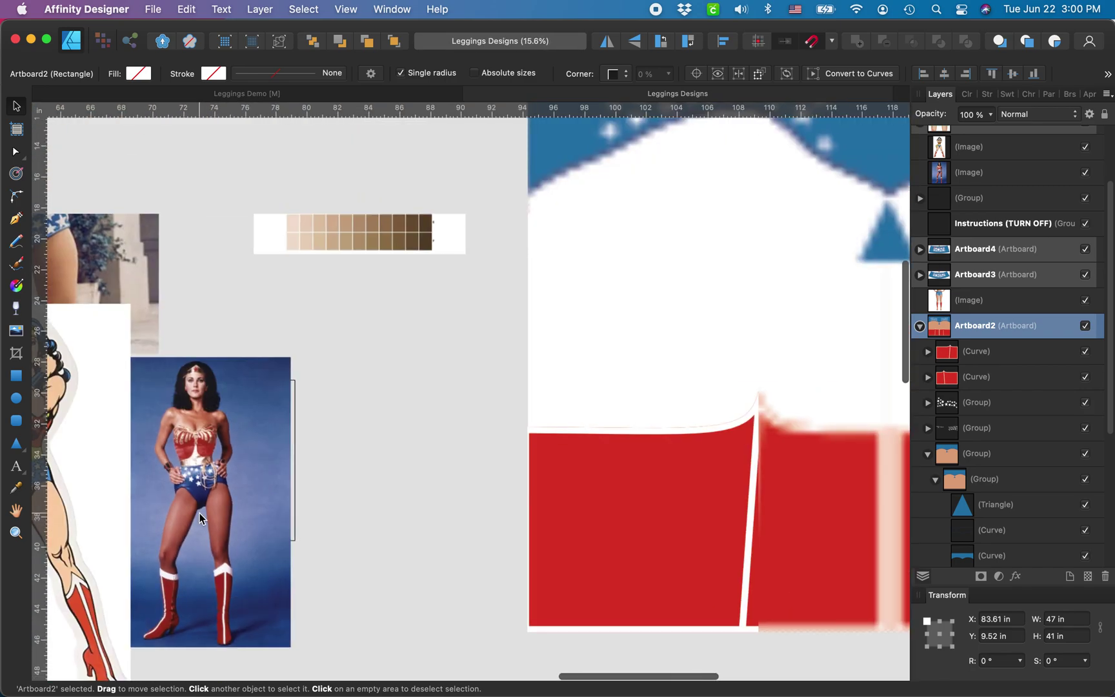
Select the instructions group on the pink polka-dot shorts artboard and inspect where the shorts edge meets the back seam
{"action": "scroll", "coordinate": [201, 518], "scroll_direction": "left", "scroll_amount": 5}
{"action": "scroll", "coordinate": [202, 504], "scroll_direction": "up", "scroll_amount": 3}
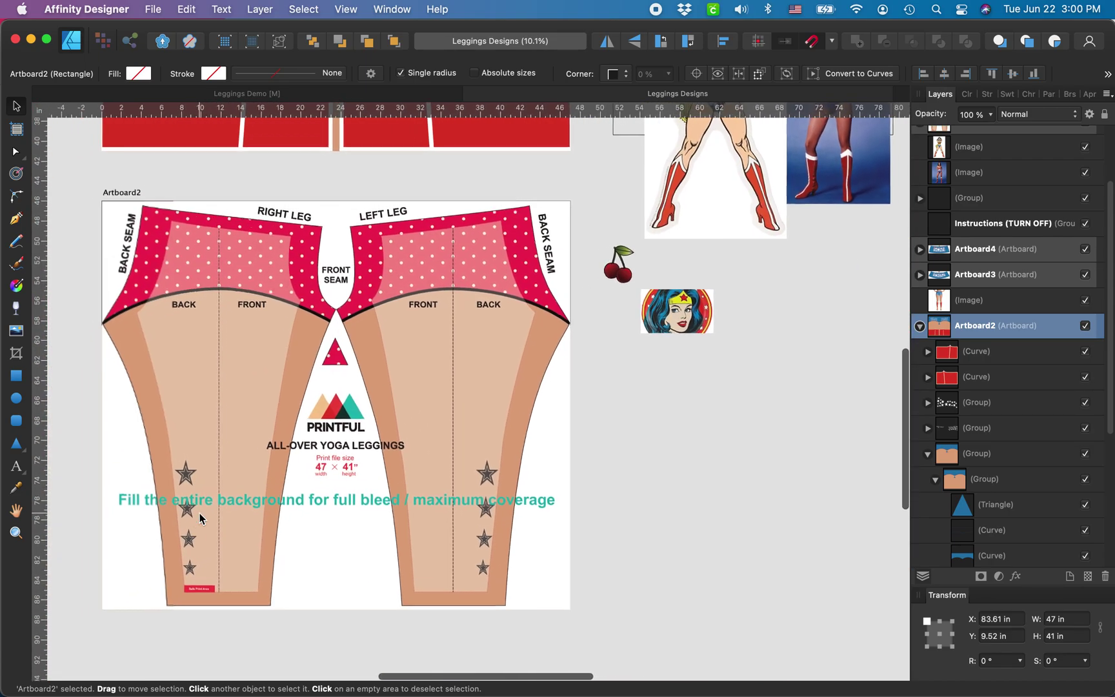
{"action": "scroll", "coordinate": [258, 388], "scroll_direction": "down", "scroll_amount": 4}
{"action": "left_click", "coordinate": [314, 308]}
{"action": "scroll", "coordinate": [317, 303], "scroll_direction": "up", "scroll_amount": 3}
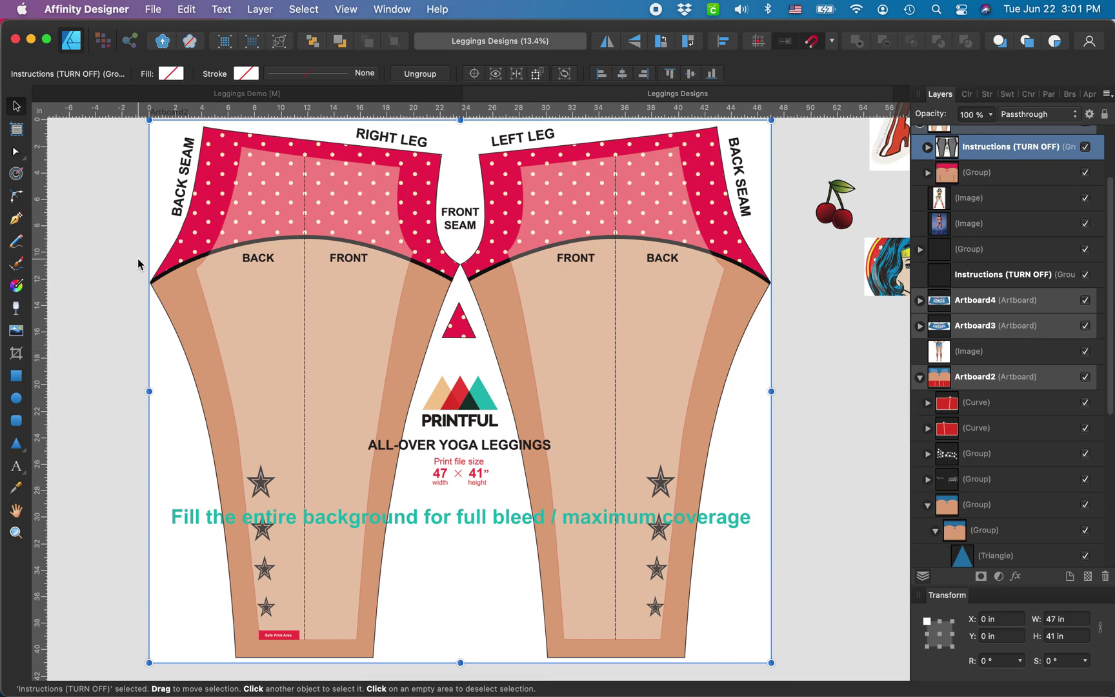
{"action": "scroll", "coordinate": [138, 264], "scroll_direction": "up", "scroll_amount": 5}
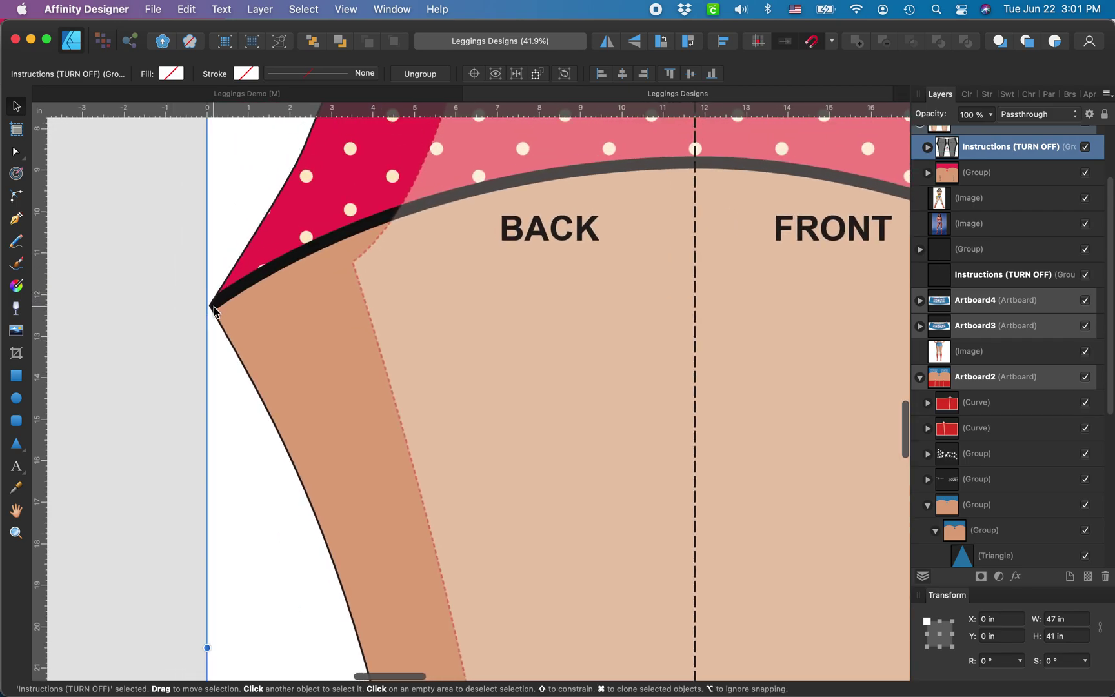
Return to the Leggings Demo document and bring the whole Legs artboard into view
{"action": "left_click", "coordinate": [337, 94]}
{"action": "scroll", "coordinate": [561, 362], "scroll_direction": "down", "scroll_amount": 3}
{"action": "scroll", "coordinate": [567, 370], "scroll_direction": "down", "scroll_amount": 3}
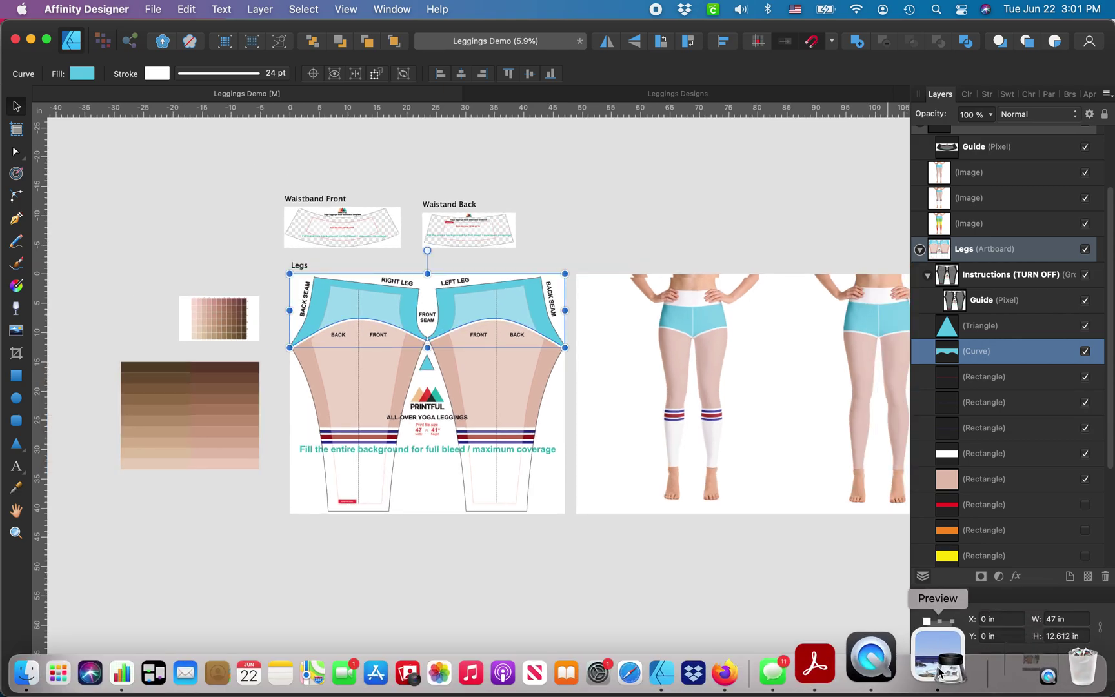
Switch to Printful in Firefox and check the side and front mockups of the sock leggings
{"action": "left_click", "coordinate": [787, 631]}
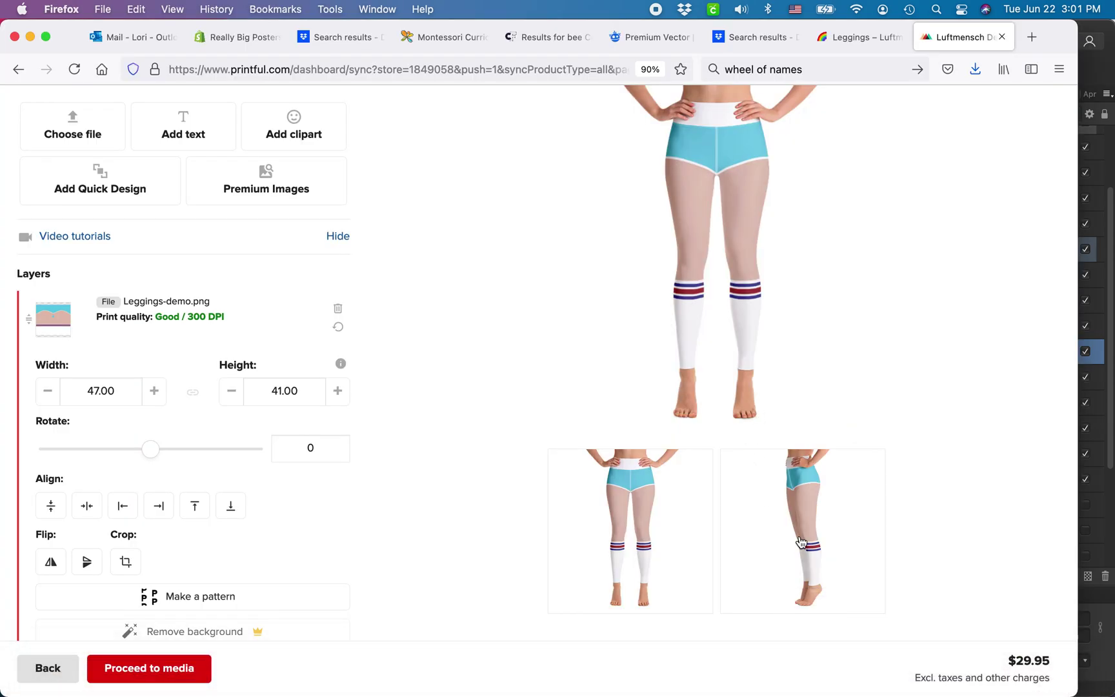
{"action": "scroll", "coordinate": [800, 539], "scroll_direction": "down", "scroll_amount": 3}
{"action": "scroll", "coordinate": [784, 407], "scroll_direction": "up", "scroll_amount": 3}
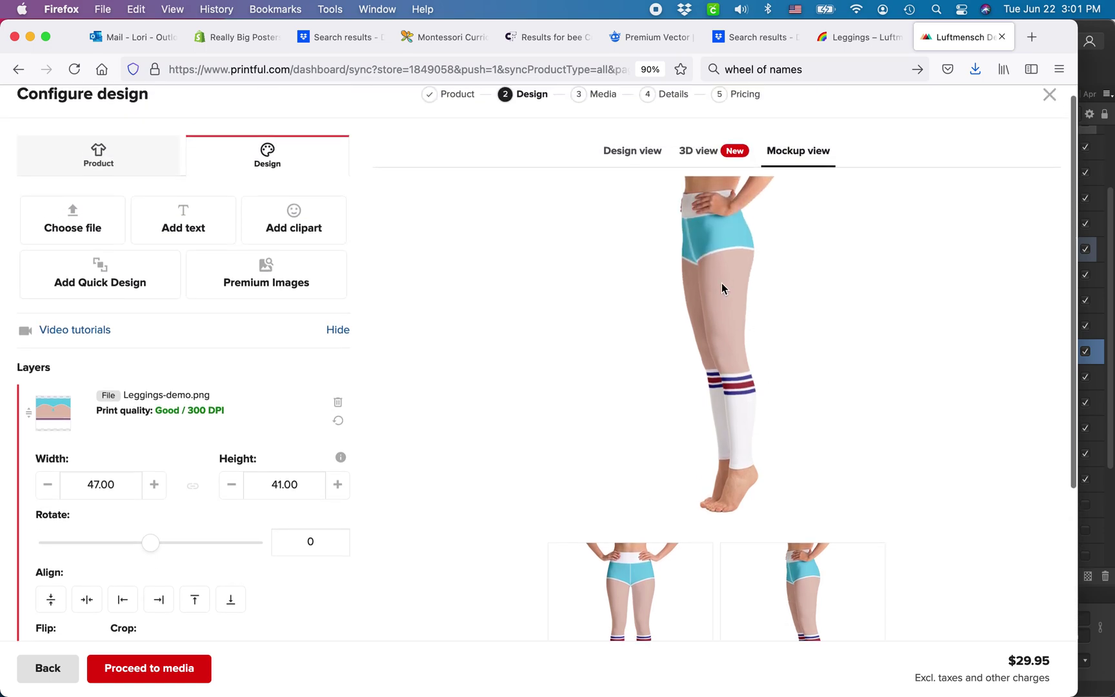
{"action": "left_click", "coordinate": [631, 600]}
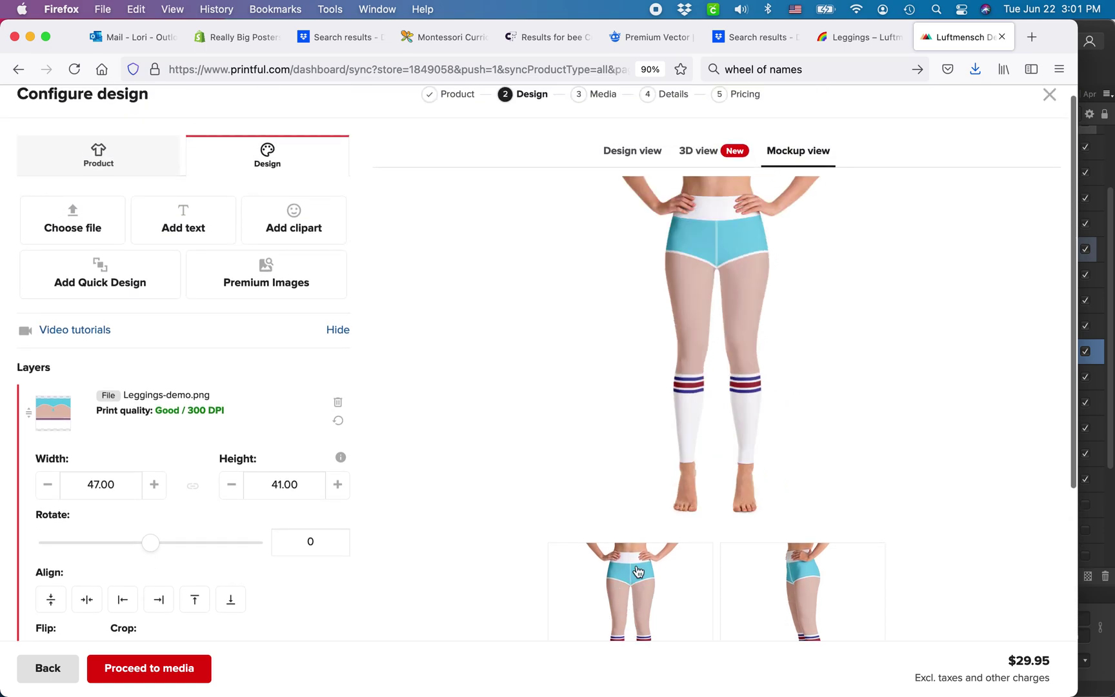
{"action": "scroll", "coordinate": [707, 301], "scroll_direction": "down", "scroll_amount": 2}
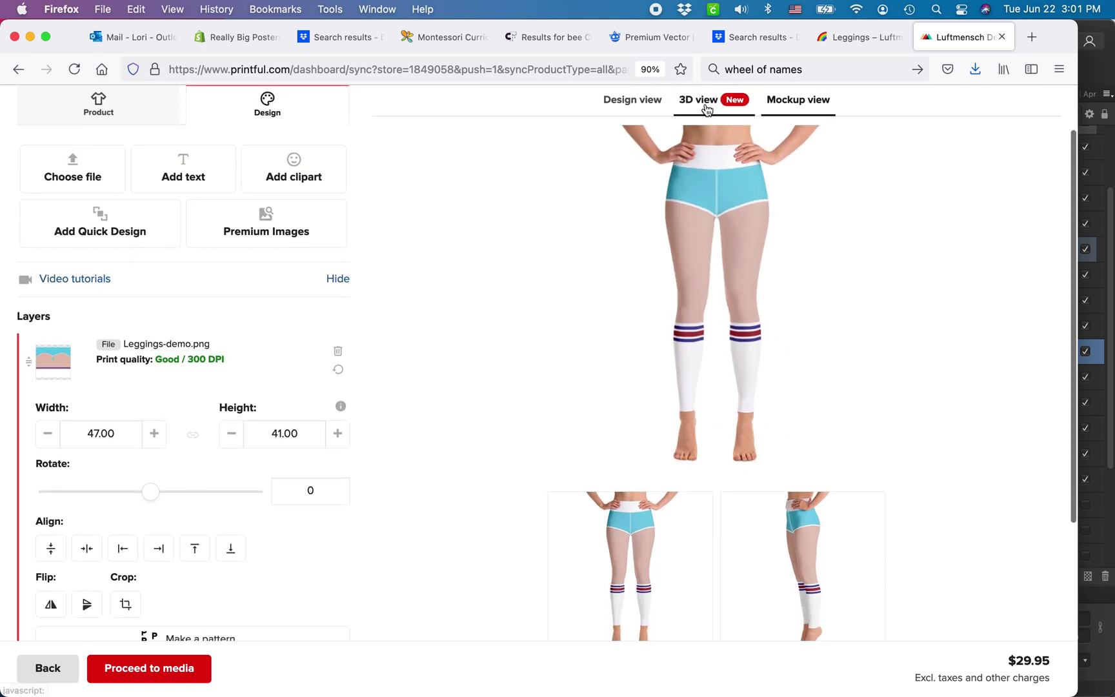
Open the 3D view of the leggings and rotate the model to check the front and back
{"action": "left_click", "coordinate": [706, 103]}
{"action": "scroll", "coordinate": [874, 438], "scroll_direction": "down", "scroll_amount": 3}
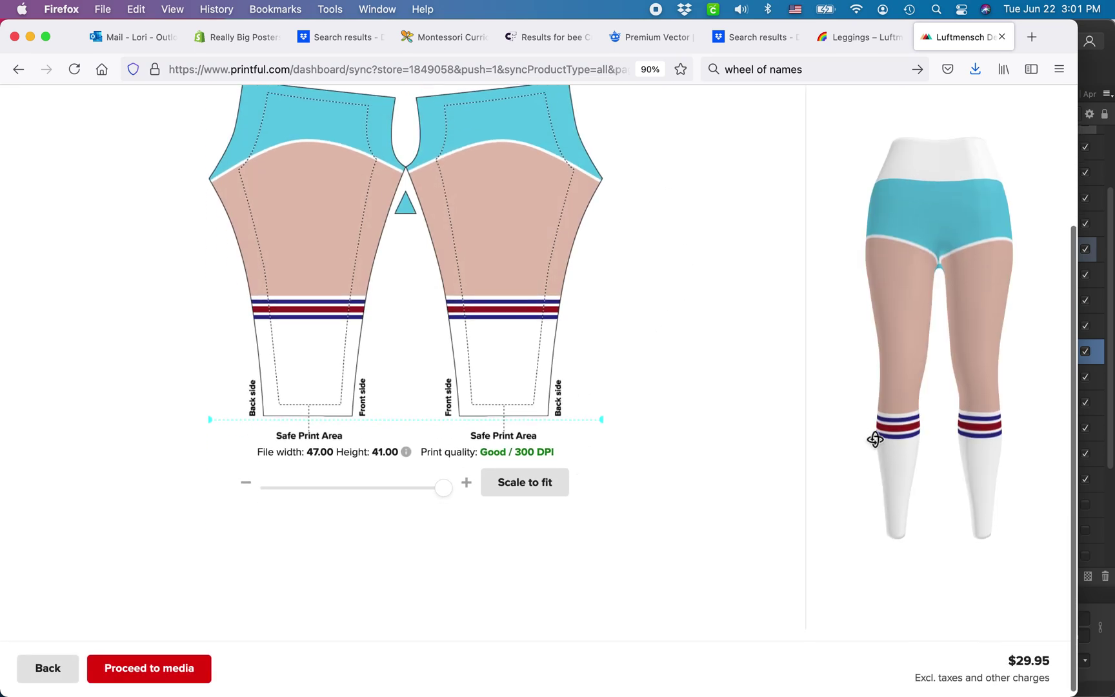
{"action": "left_click_drag", "start_coordinate": [874, 438], "coordinate": [889, 366]}
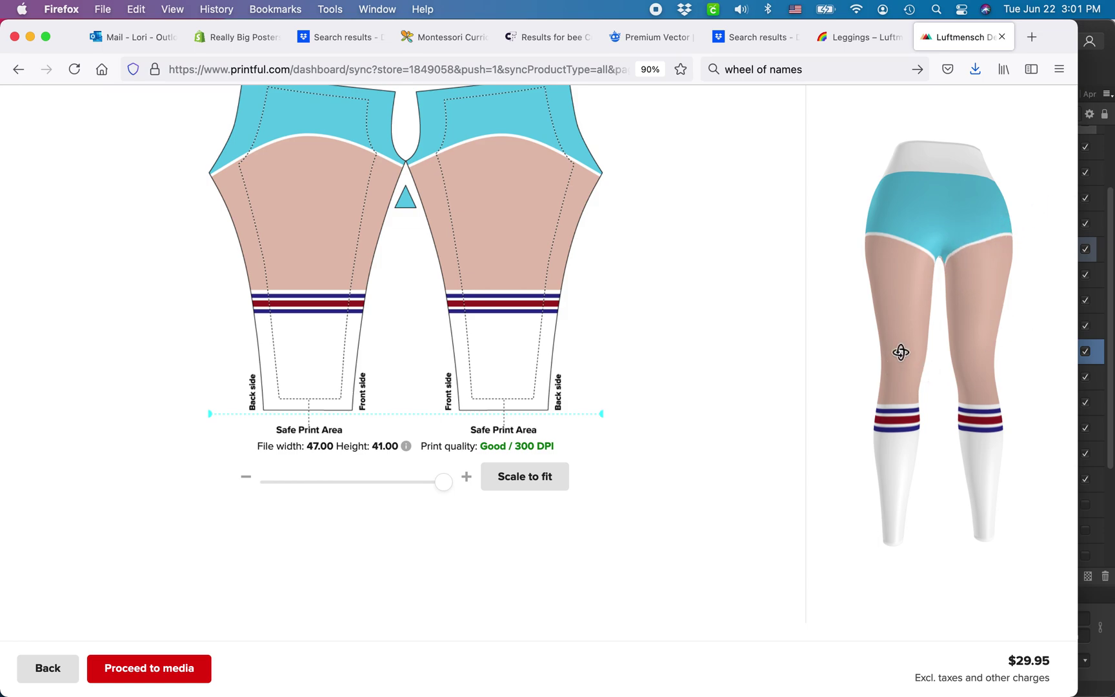
{"action": "left_click_drag", "start_coordinate": [946, 368], "coordinate": [792, 364]}
{"action": "left_click_drag", "start_coordinate": [958, 341], "coordinate": [859, 334]}
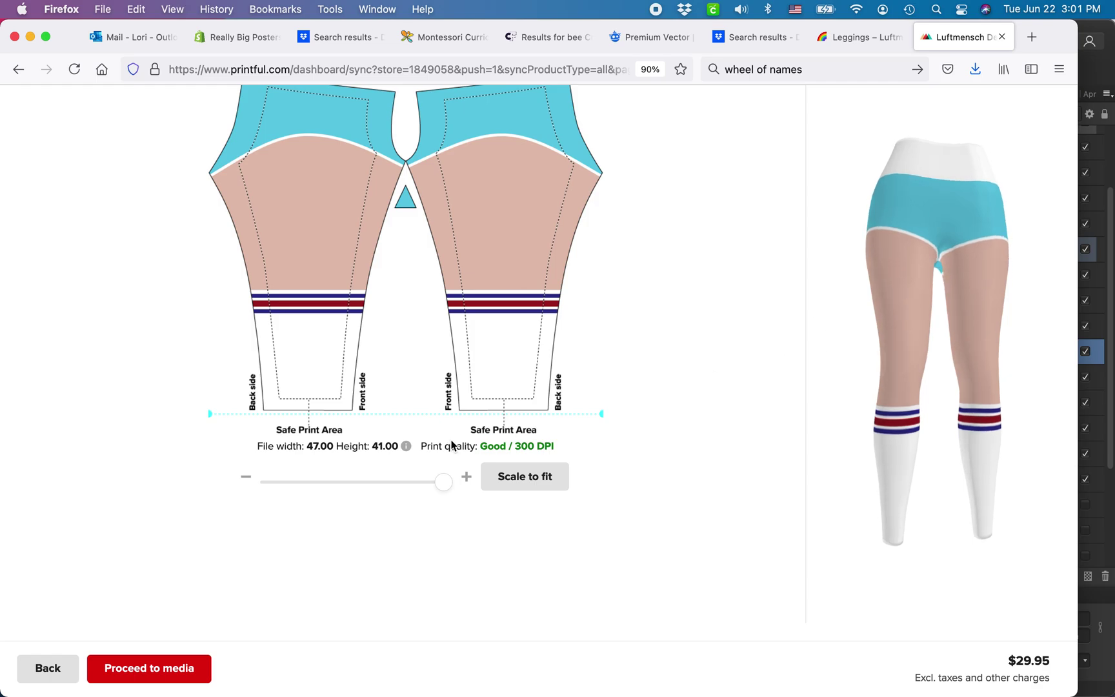
{"action": "scroll", "coordinate": [625, 190], "scroll_direction": "up", "scroll_amount": 5}
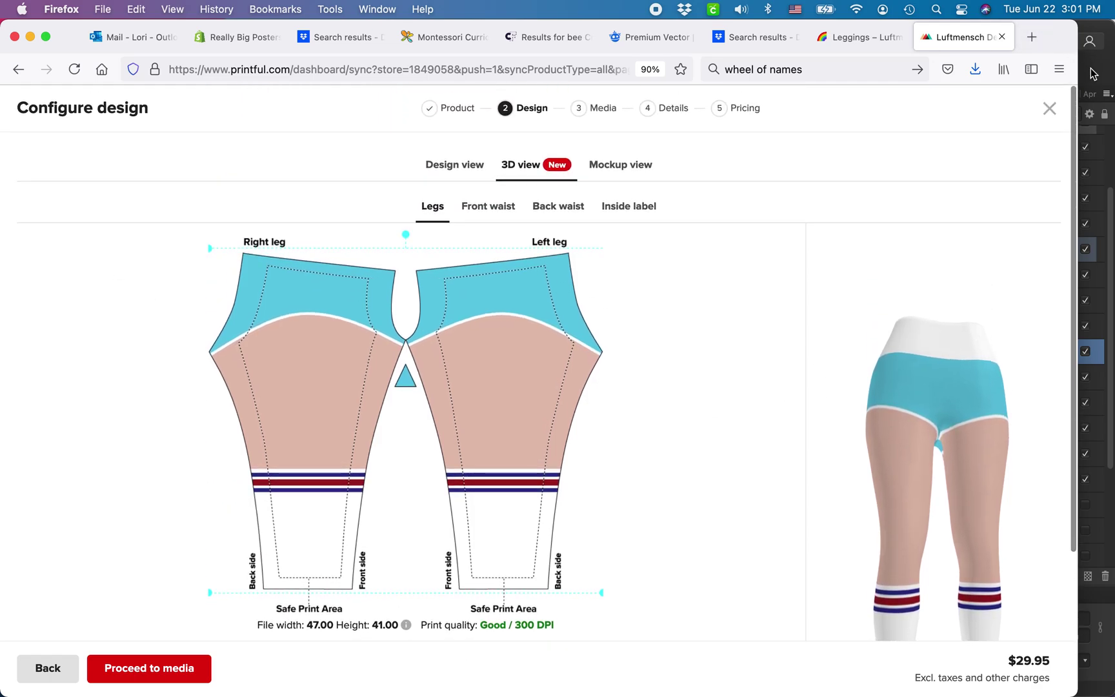
Switch back to Affinity Designer and move the sock leggings mockup image to X 50.554 in, Y 11.451 in
{"action": "left_click", "coordinate": [1099, 72]}
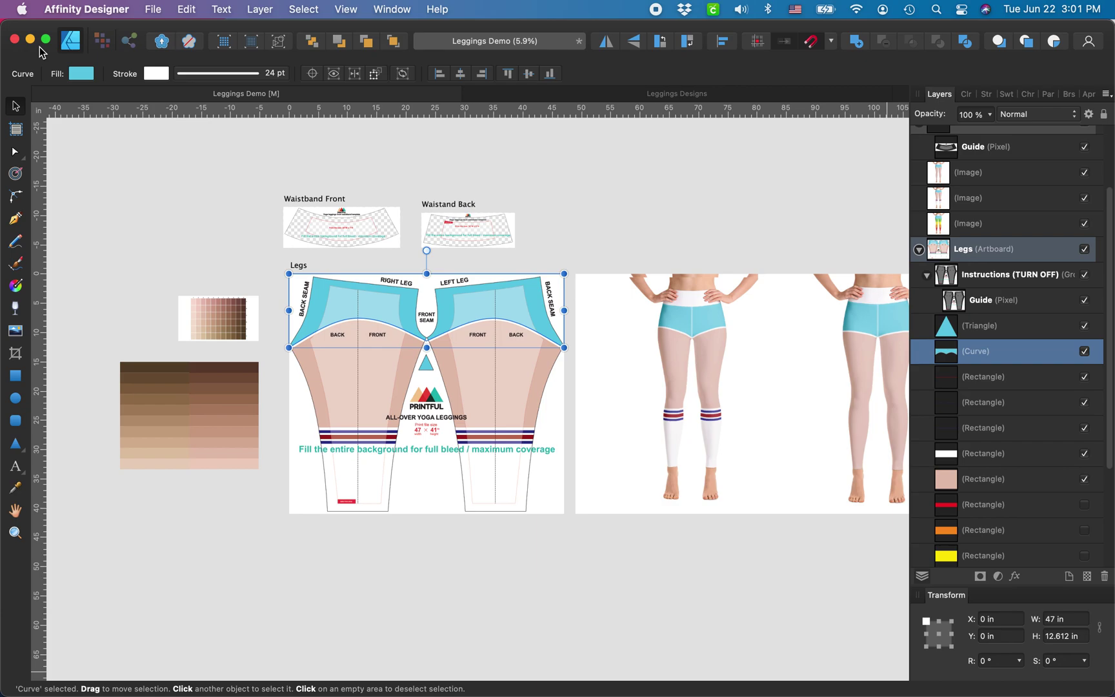
{"action": "scroll", "coordinate": [374, 389], "scroll_direction": "down", "scroll_amount": 3}
{"action": "scroll", "coordinate": [375, 389], "scroll_direction": "right", "scroll_amount": 3}
{"action": "scroll", "coordinate": [374, 390], "scroll_direction": "up", "scroll_amount": 5}
{"action": "scroll", "coordinate": [673, 430], "scroll_direction": "right", "scroll_amount": 5}
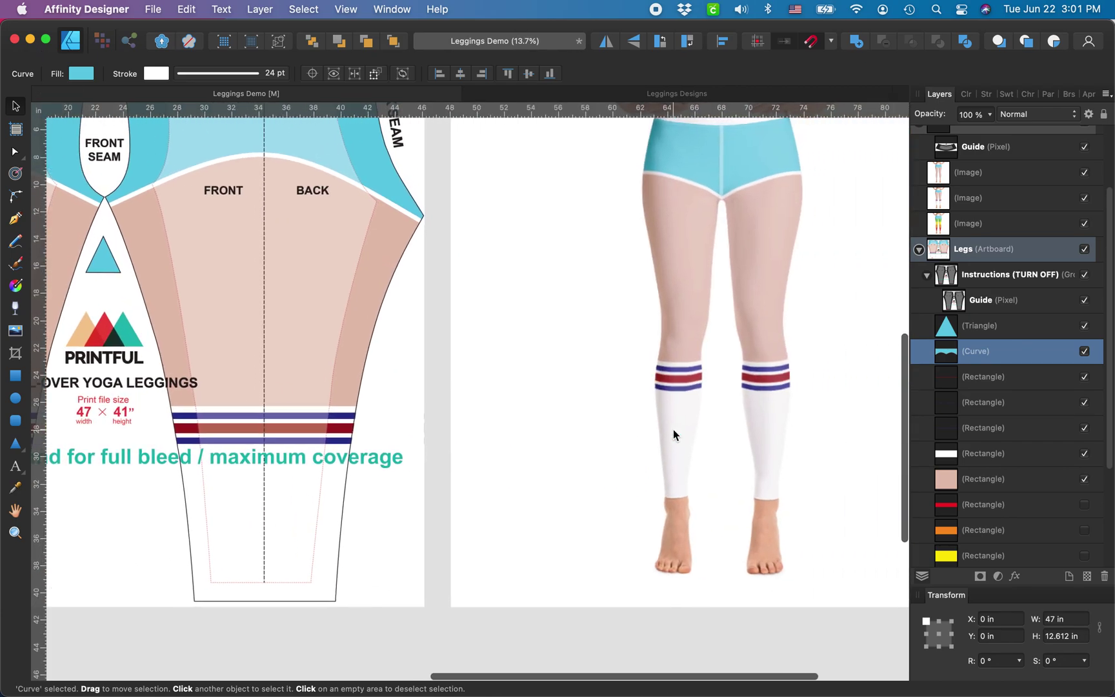
{"action": "scroll", "coordinate": [674, 430], "scroll_direction": "down", "scroll_amount": 3}
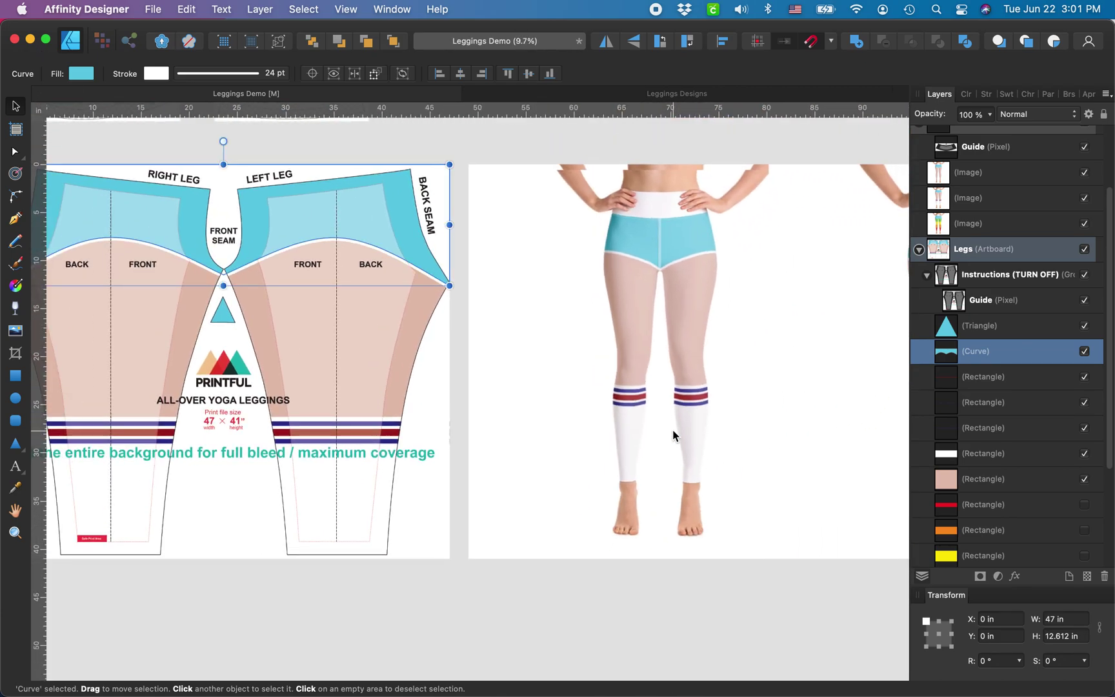
{"action": "left_click_drag", "start_coordinate": [710, 338], "coordinate": [721, 323]}
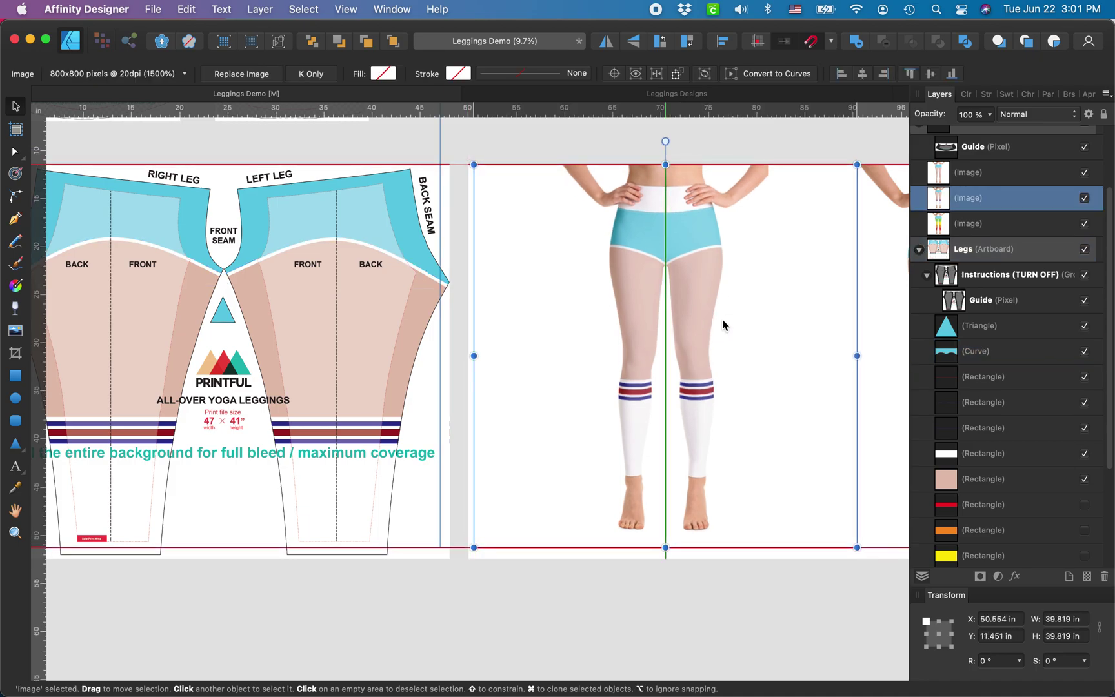
Select the blue shorts curve on the Legs artboard and hide the template instructions group
{"action": "scroll", "coordinate": [326, 387], "scroll_direction": "up", "scroll_amount": 5}
{"action": "scroll", "coordinate": [480, 503], "scroll_direction": "down", "scroll_amount": 3}
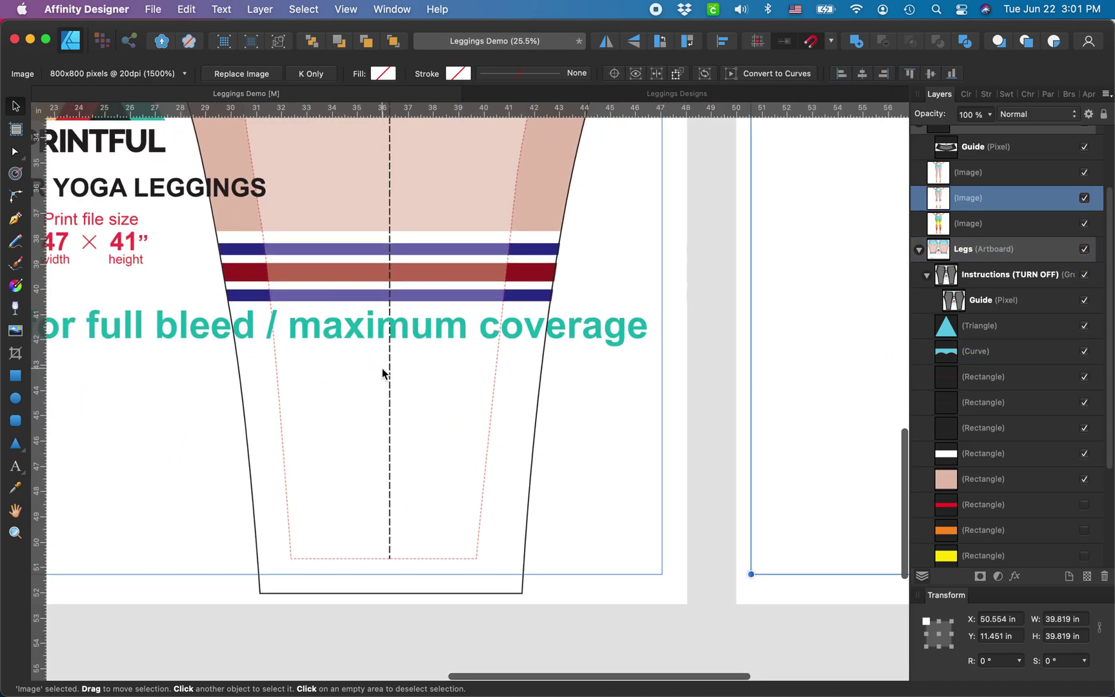
{"action": "scroll", "coordinate": [383, 375], "scroll_direction": "down", "scroll_amount": 5}
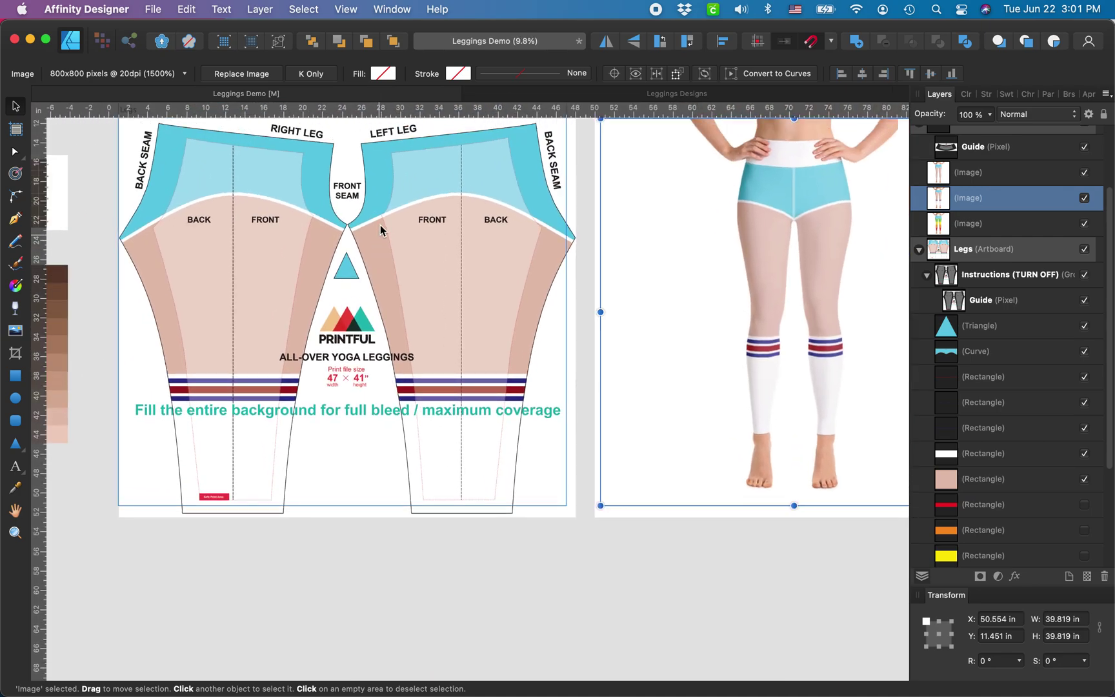
{"action": "scroll", "coordinate": [366, 224], "scroll_direction": "up", "scroll_amount": 3}
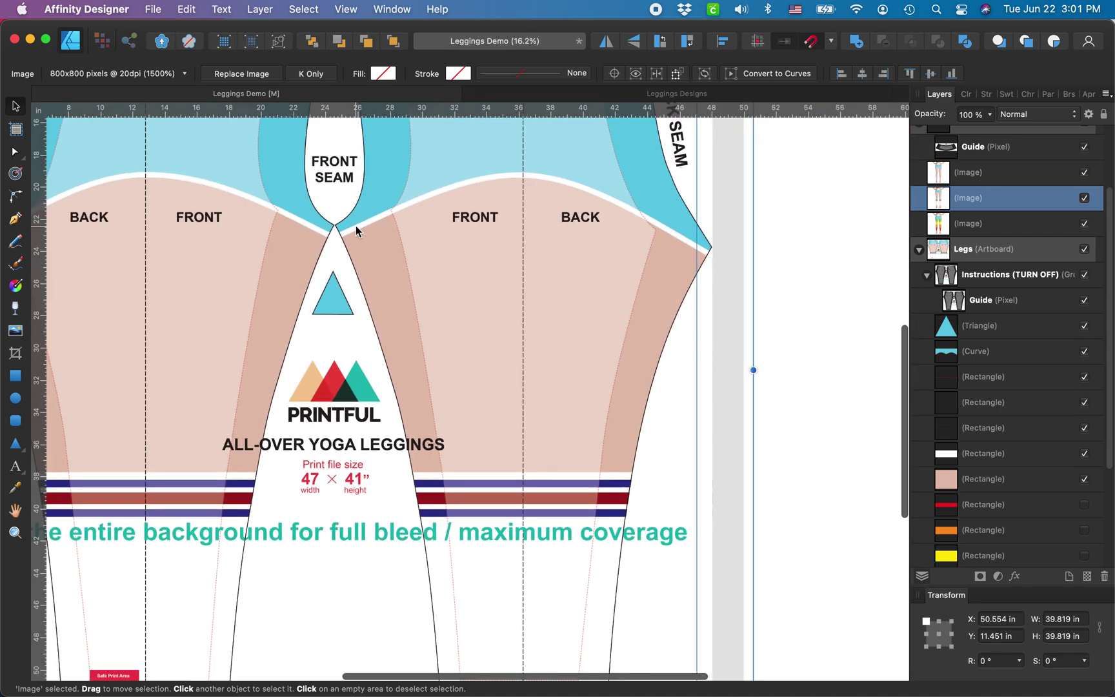
{"action": "left_click", "coordinate": [356, 226]}
{"action": "scroll", "coordinate": [355, 226], "scroll_direction": "up", "scroll_amount": 3}
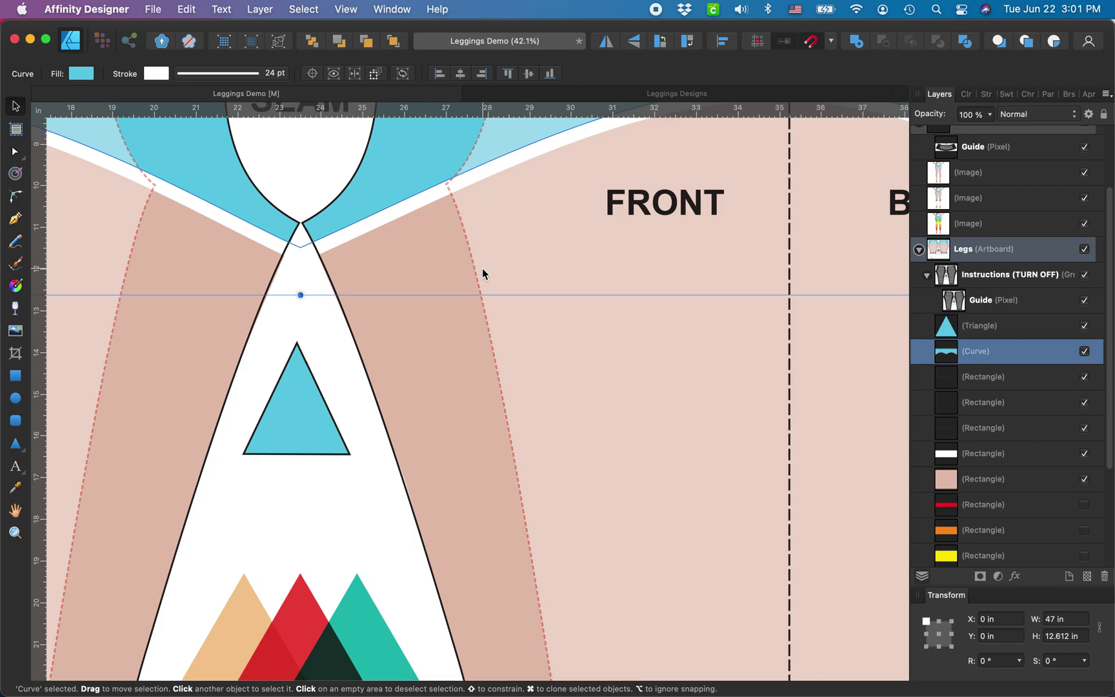
{"action": "scroll", "coordinate": [482, 268], "scroll_direction": "down", "scroll_amount": 3}
{"action": "scroll", "coordinate": [490, 272], "scroll_direction": "down", "scroll_amount": 3}
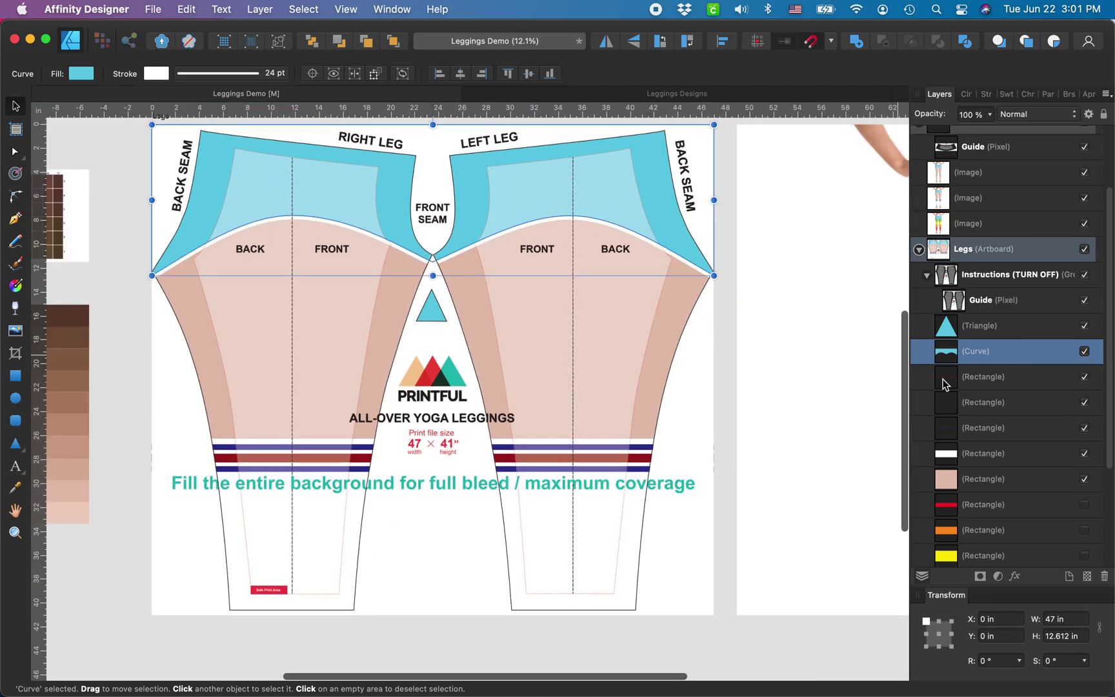
{"action": "left_click", "coordinate": [1086, 282]}
{"action": "scroll", "coordinate": [559, 267], "scroll_direction": "up", "scroll_amount": 3}
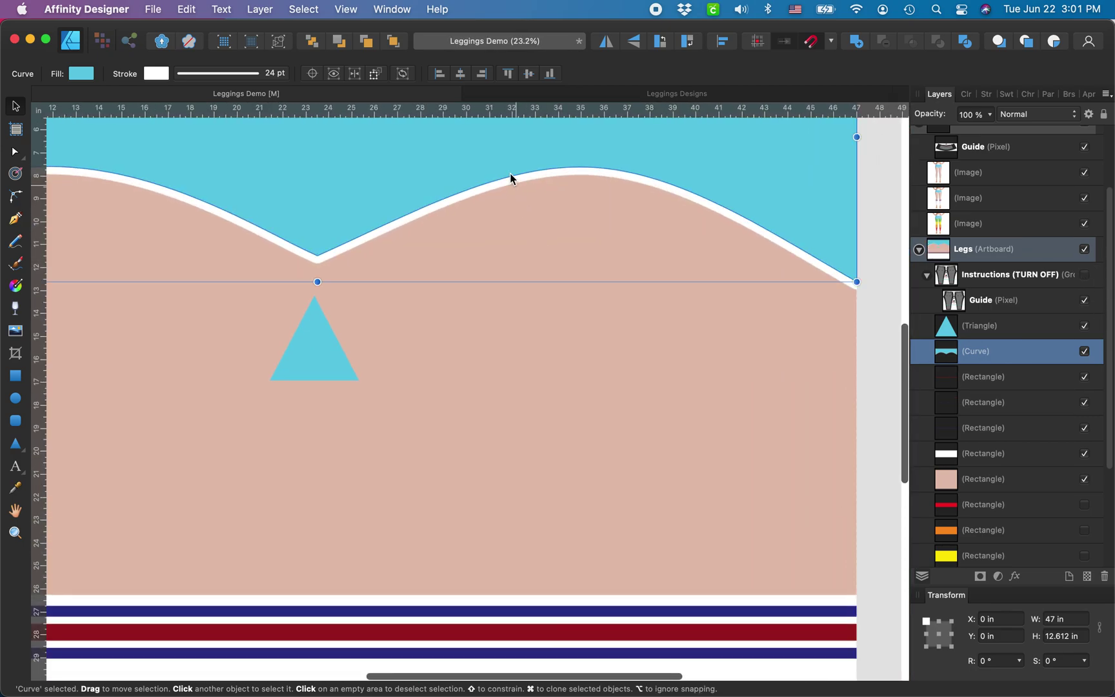
Duplicate the blue shorts curve and remove the fill from the copy
{"action": "key", "text": "super+j"}
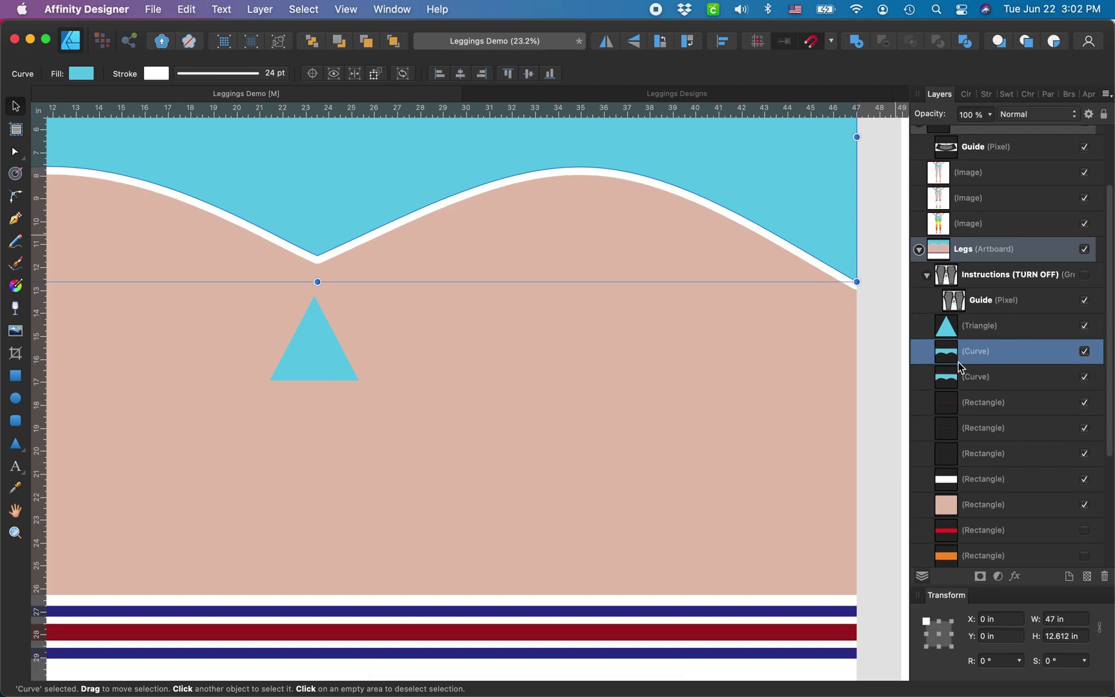
{"action": "left_click", "coordinate": [966, 94]}
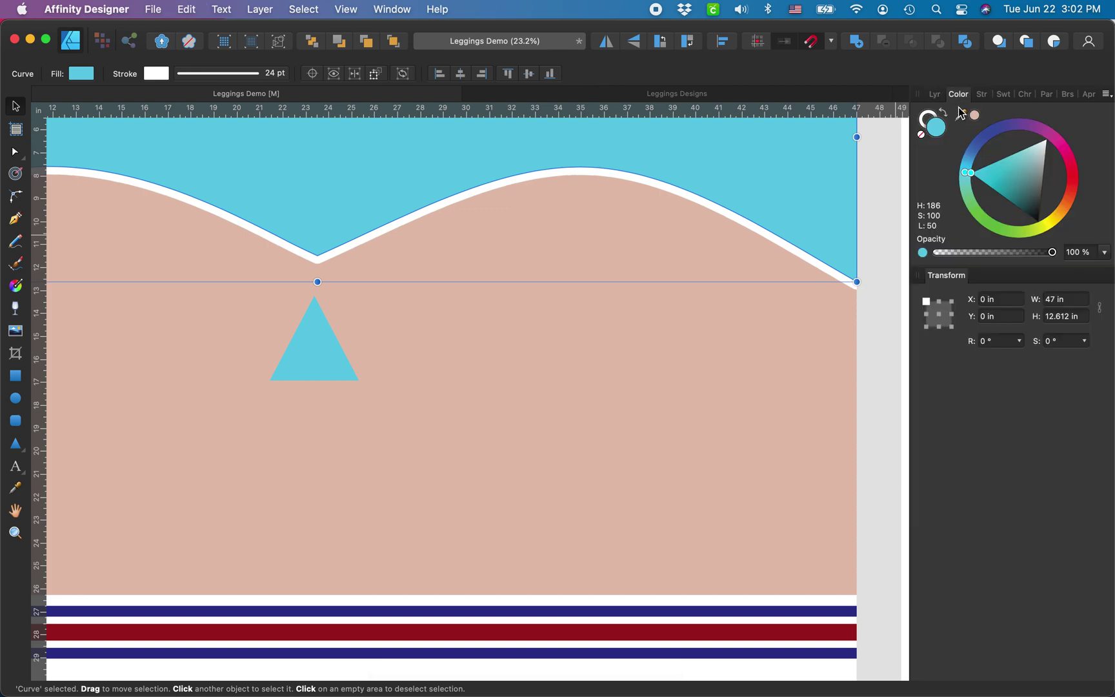
{"action": "left_click", "coordinate": [923, 134]}
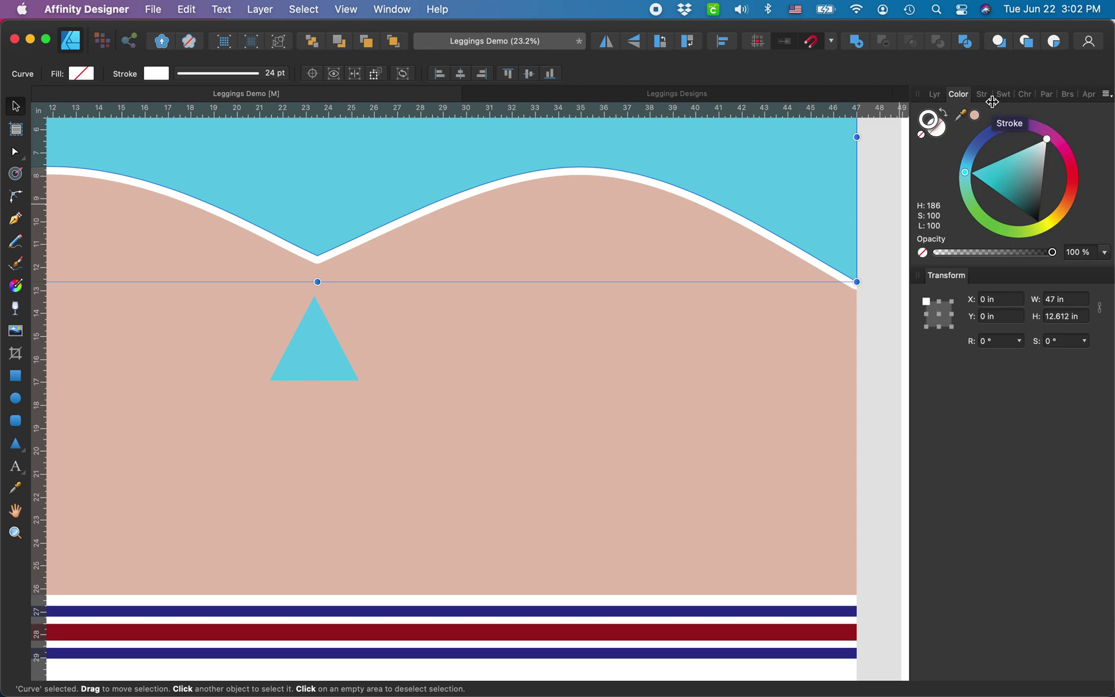
Set the stroke width of the unfilled shorts curve copy to 5 pt
{"action": "left_click_drag", "start_coordinate": [983, 94], "coordinate": [981, 97]}
{"action": "left_click_drag", "start_coordinate": [998, 139], "coordinate": [976, 135]}
{"action": "left_click", "coordinate": [957, 94]}
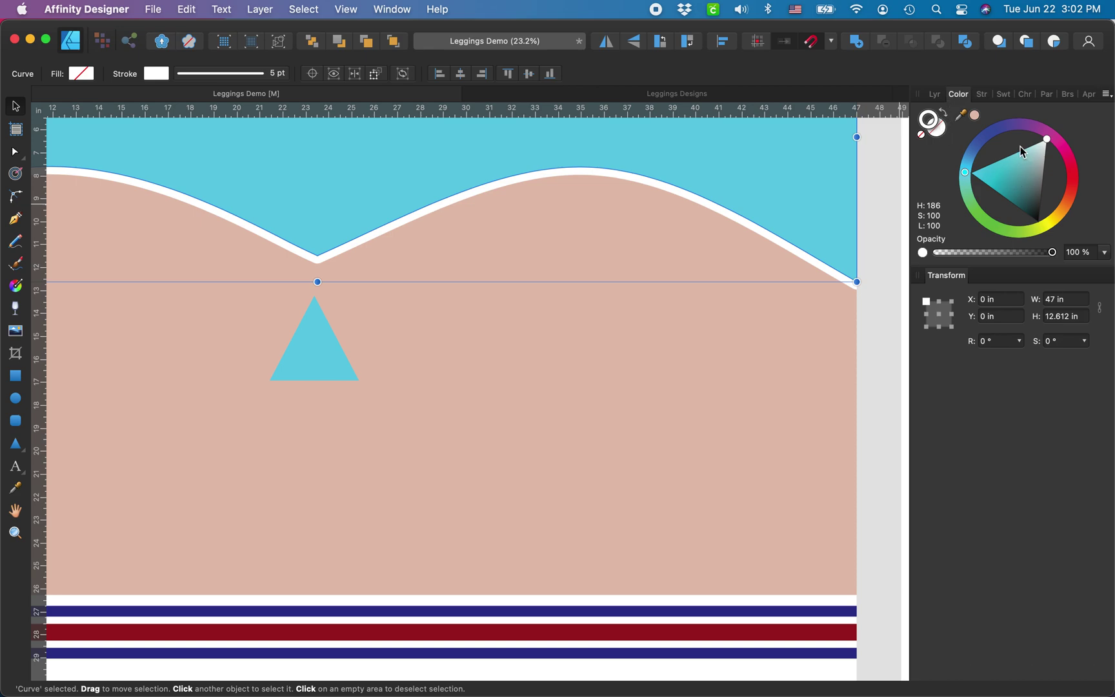
Recolour the curve copy's stroke with the recently used light blue swatch
{"action": "left_click", "coordinate": [1023, 96]}
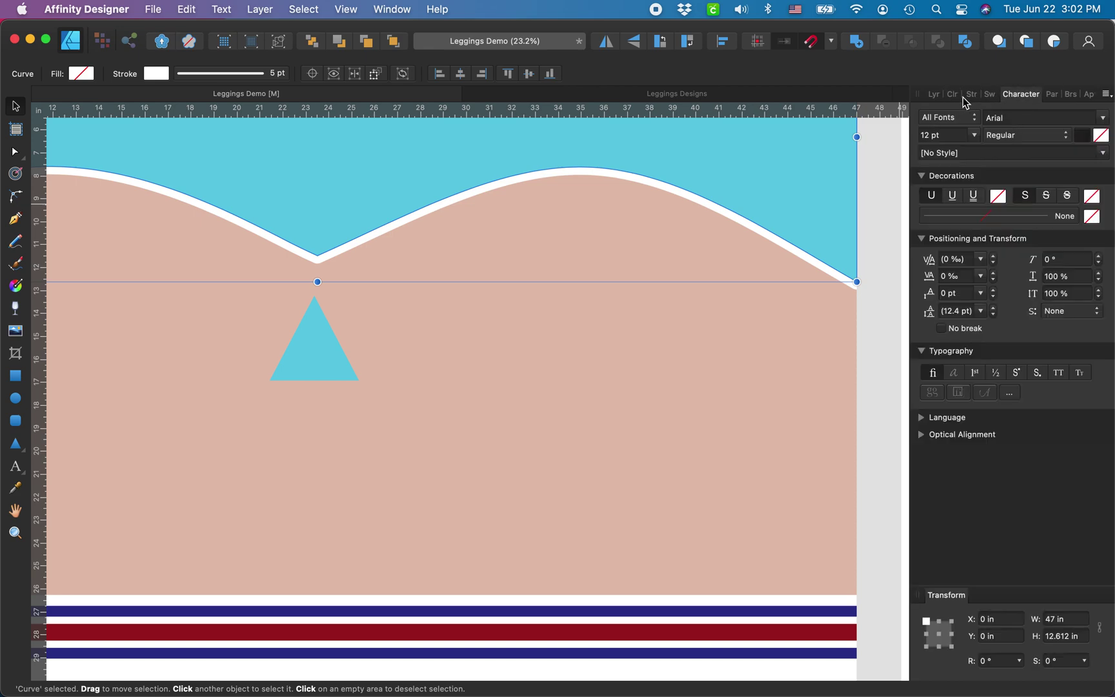
{"action": "left_click", "coordinate": [961, 96]}
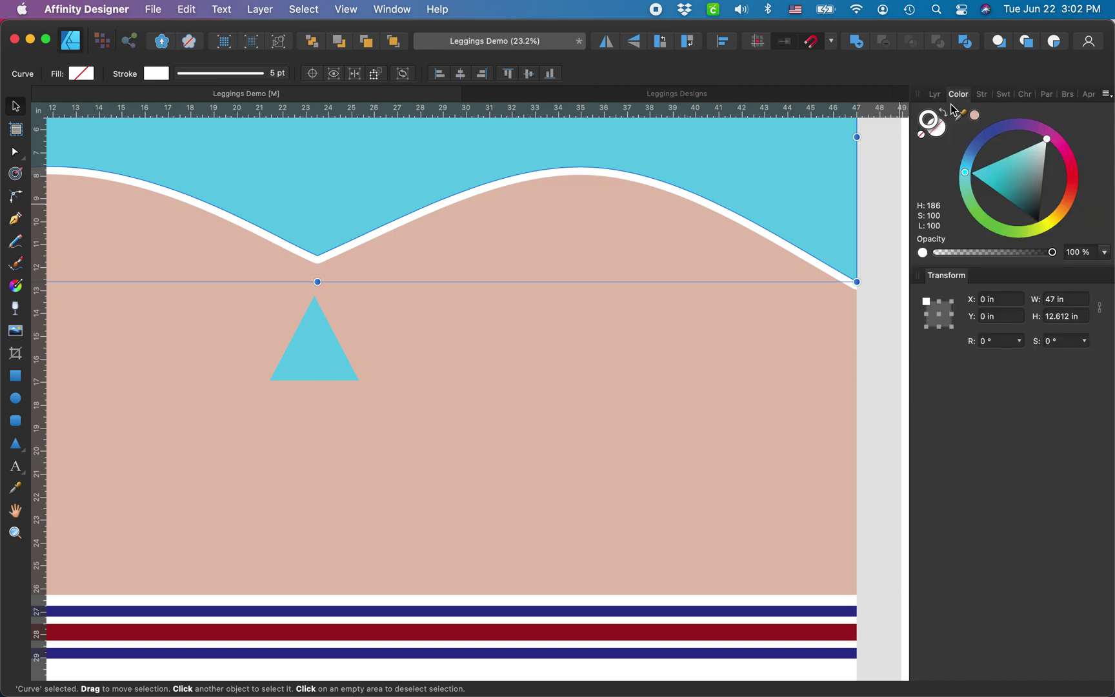
{"action": "left_click", "coordinate": [1003, 94]}
{"action": "left_click", "coordinate": [1014, 158]}
{"action": "scroll", "coordinate": [814, 203], "scroll_direction": "up", "scroll_amount": 3}
{"action": "scroll", "coordinate": [828, 266], "scroll_direction": "down", "scroll_amount": 1}
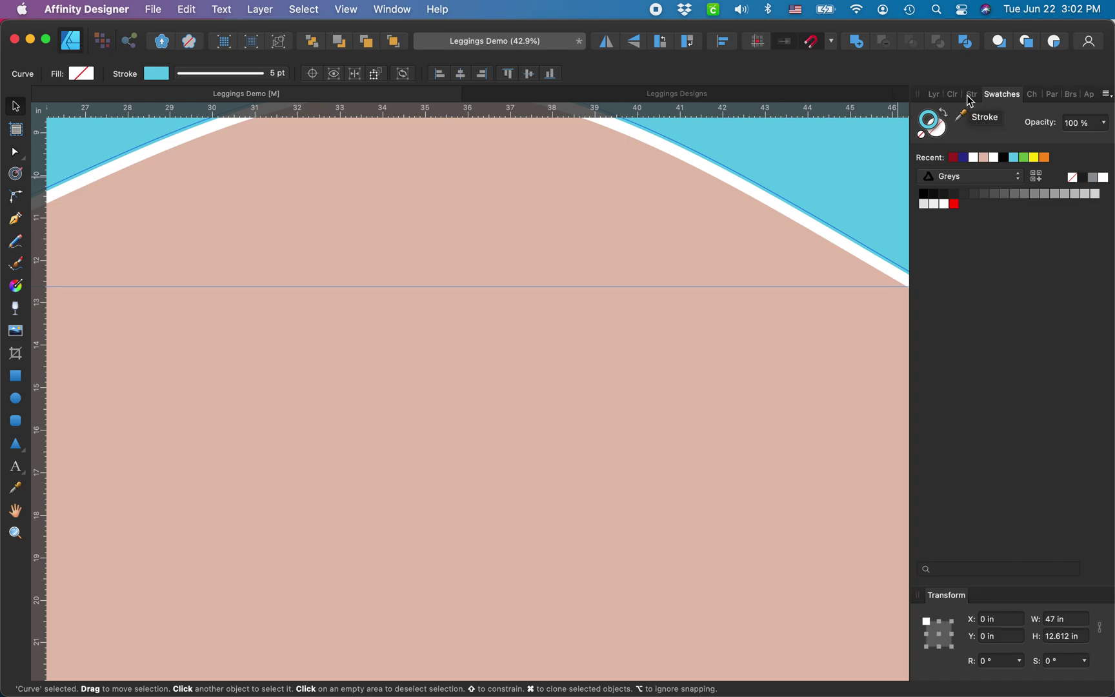
Change the curve copy's stroke to a dashed line and recolour it dark teal with H 186, S 90, L 25
{"action": "left_click", "coordinate": [971, 95]}
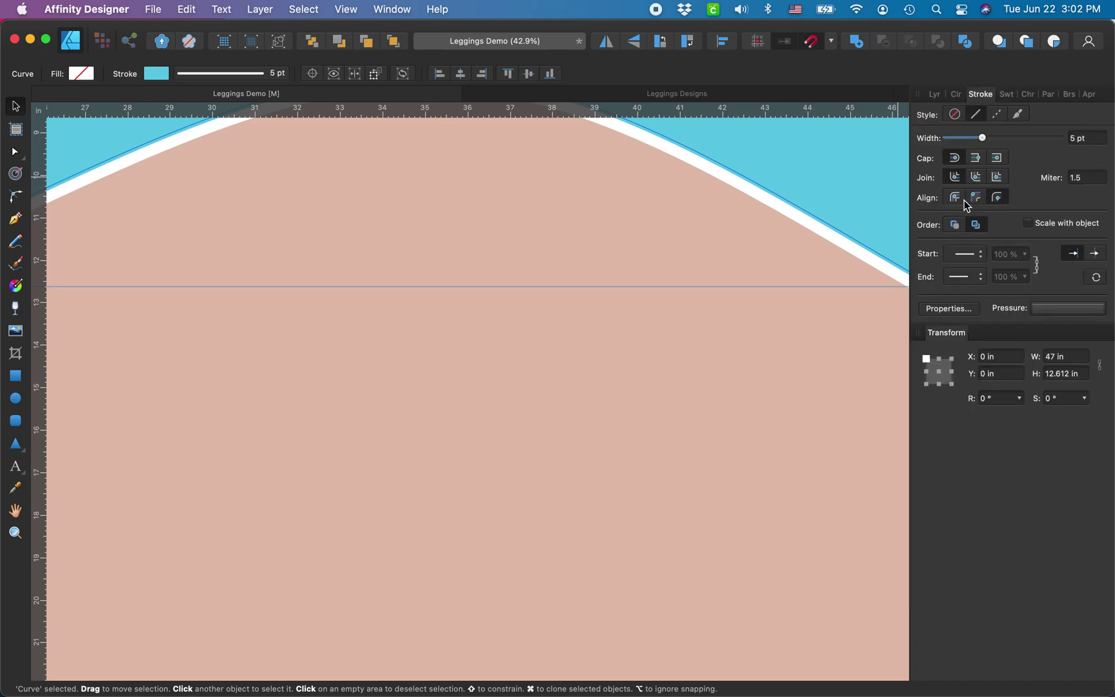
{"action": "left_click", "coordinate": [999, 114]}
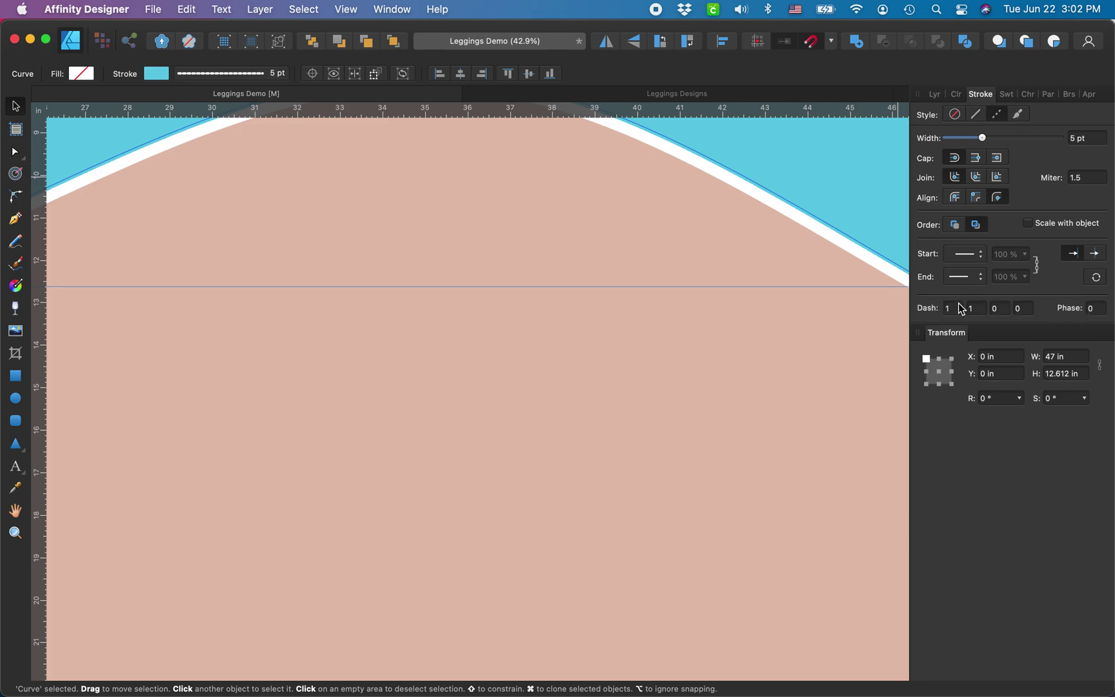
{"action": "left_click", "coordinate": [956, 95]}
{"action": "left_click_drag", "start_coordinate": [1004, 180], "coordinate": [1018, 220]}
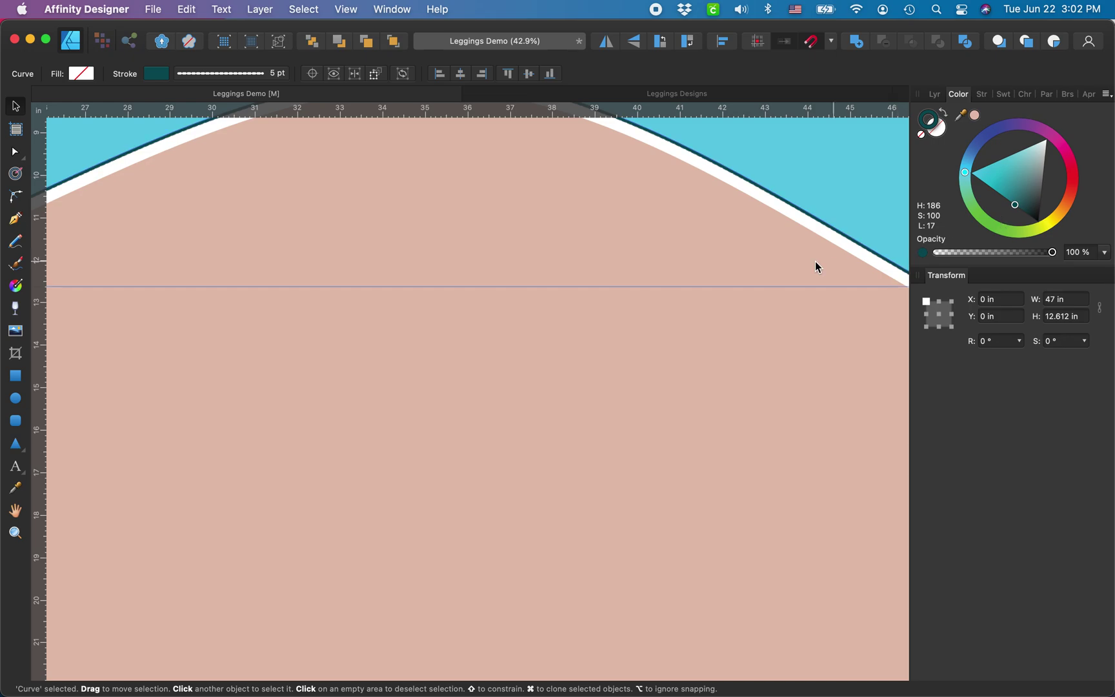
{"action": "scroll", "coordinate": [815, 261], "scroll_direction": "up", "scroll_amount": 10}
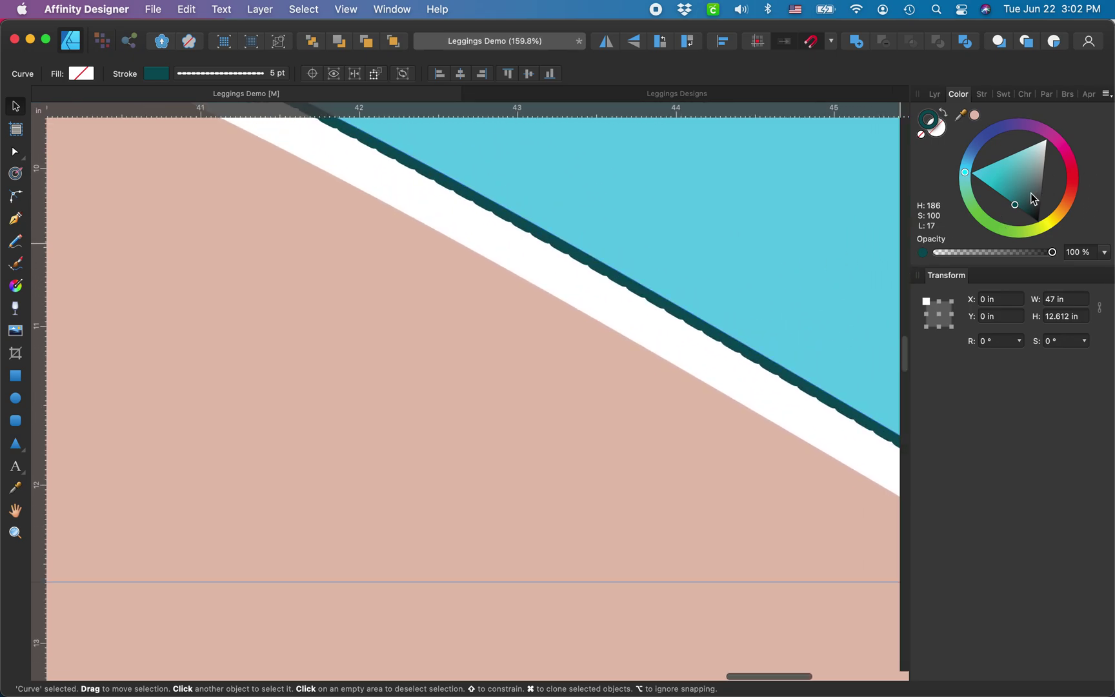
{"action": "left_click_drag", "start_coordinate": [1018, 204], "coordinate": [1009, 197]}
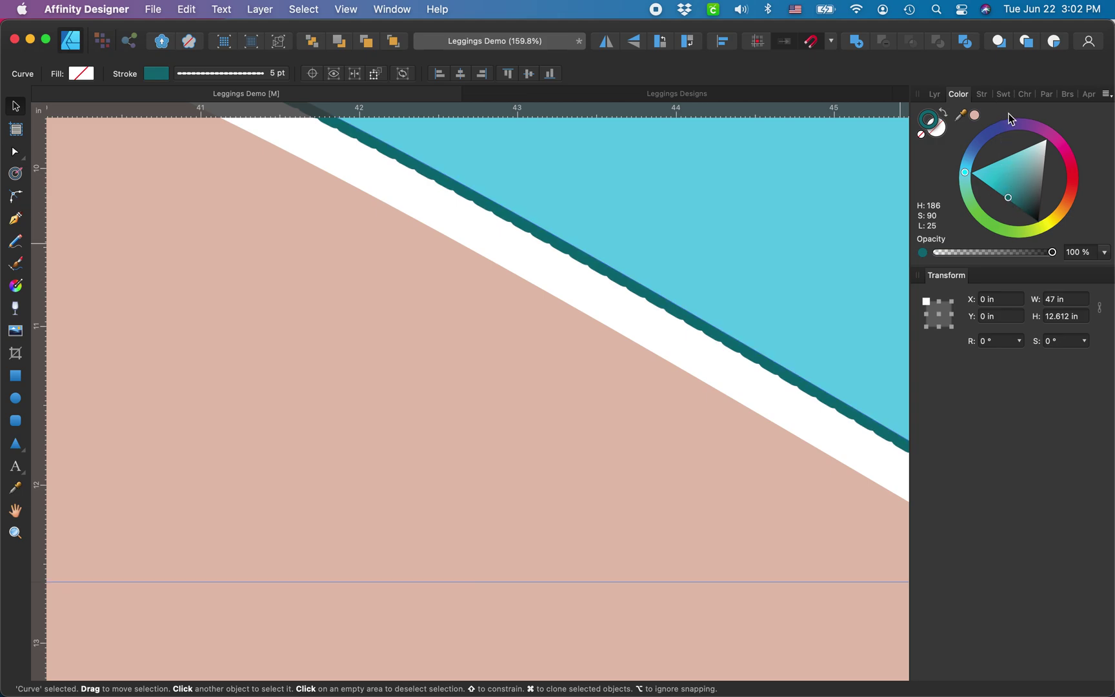
Set the stroke's dash pattern to 2, 5, 0, 0 and align the stroke to the centre of the curve
{"action": "left_click", "coordinate": [984, 94]}
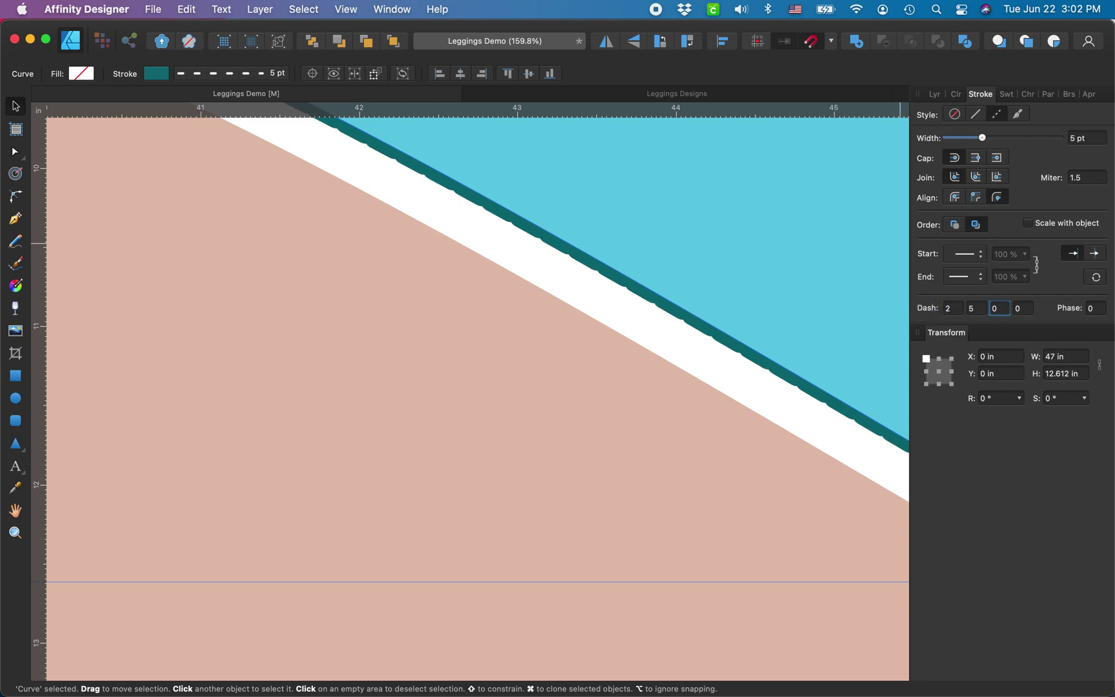
{"action": "scroll", "coordinate": [734, 439], "scroll_direction": "down", "scroll_amount": 8}
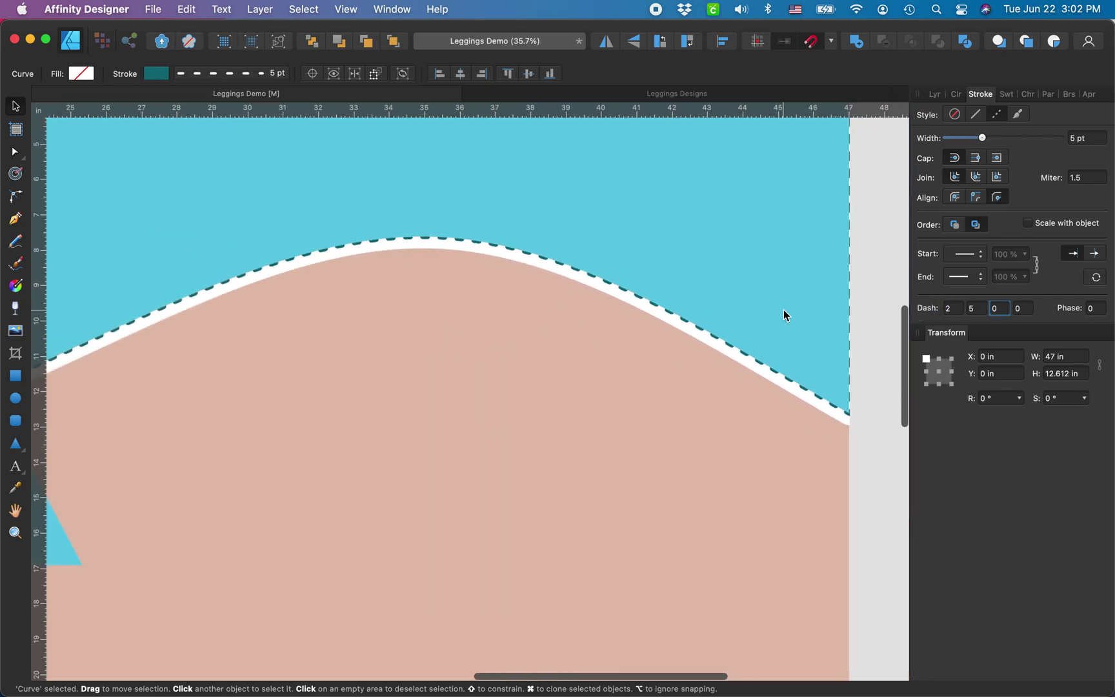
{"action": "scroll", "coordinate": [783, 309], "scroll_direction": "down", "scroll_amount": 5}
{"action": "scroll", "coordinate": [783, 309], "scroll_direction": "up", "scroll_amount": 3}
{"action": "scroll", "coordinate": [687, 273], "scroll_direction": "up", "scroll_amount": 2}
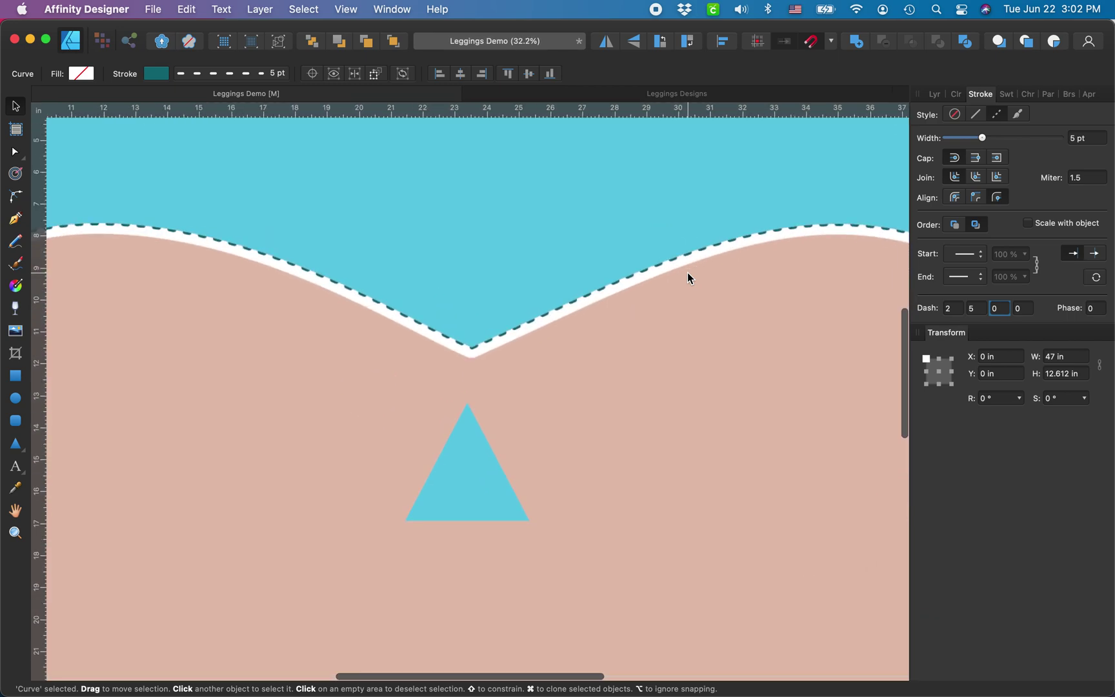
{"action": "scroll", "coordinate": [688, 273], "scroll_direction": "up", "scroll_amount": 4}
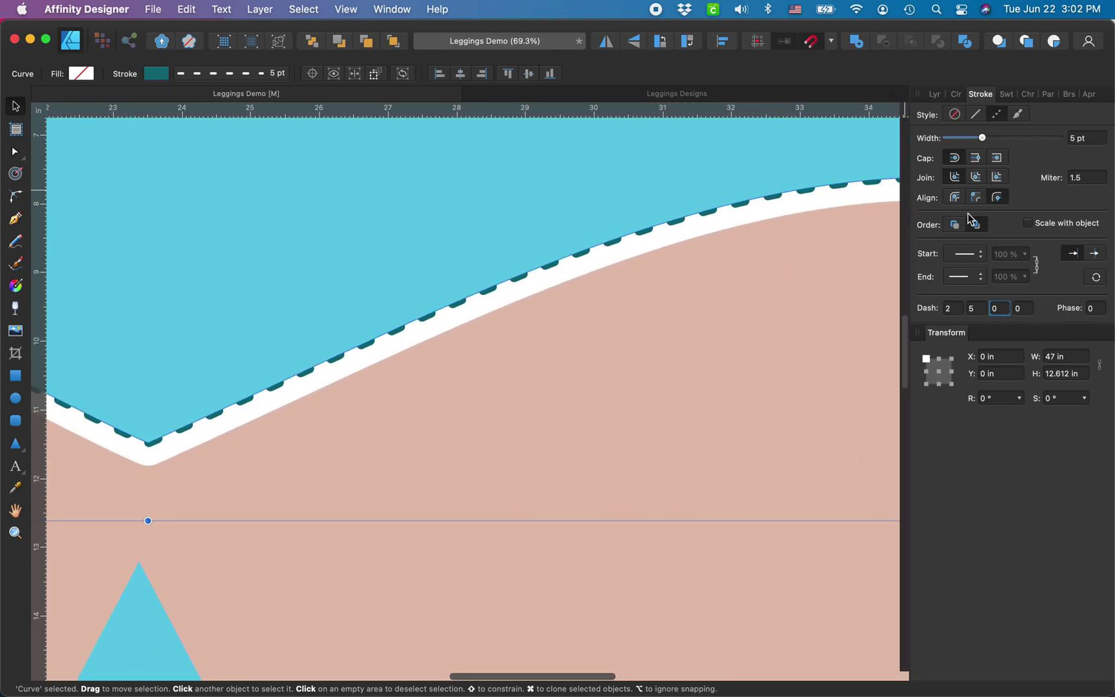
{"action": "scroll", "coordinate": [725, 257], "scroll_direction": "down", "scroll_amount": 4}
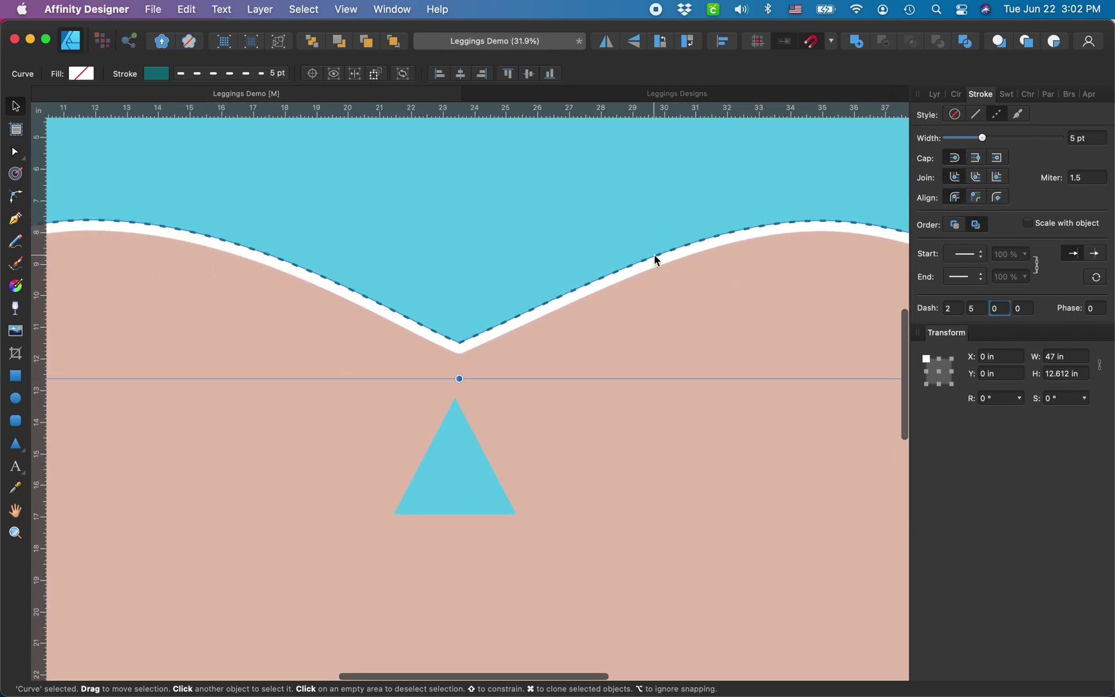
{"action": "scroll", "coordinate": [655, 259], "scroll_direction": "up", "scroll_amount": 9}
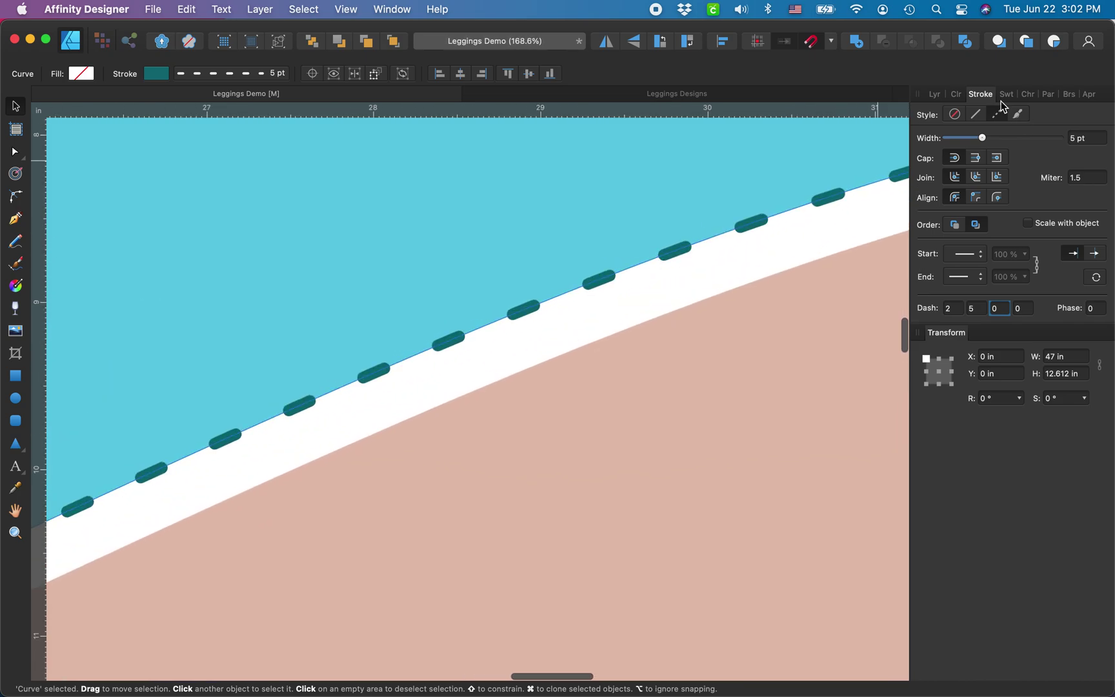
Recolour the dashed stroke light grey with H 186, S 0, L 73 and check it against the white shorts outline
{"action": "left_click", "coordinate": [956, 94]}
{"action": "mouse_move", "coordinate": [1016, 188]}
{"action": "left_mouse_down"}
{"action": "mouse_move", "coordinate": [1023, 152]}
{"action": "mouse_move", "coordinate": [1041, 142]}
{"action": "mouse_move", "coordinate": [1058, 166]}
{"action": "left_mouse_up"}
{"action": "scroll", "coordinate": [420, 480], "scroll_direction": "down", "scroll_amount": 12}
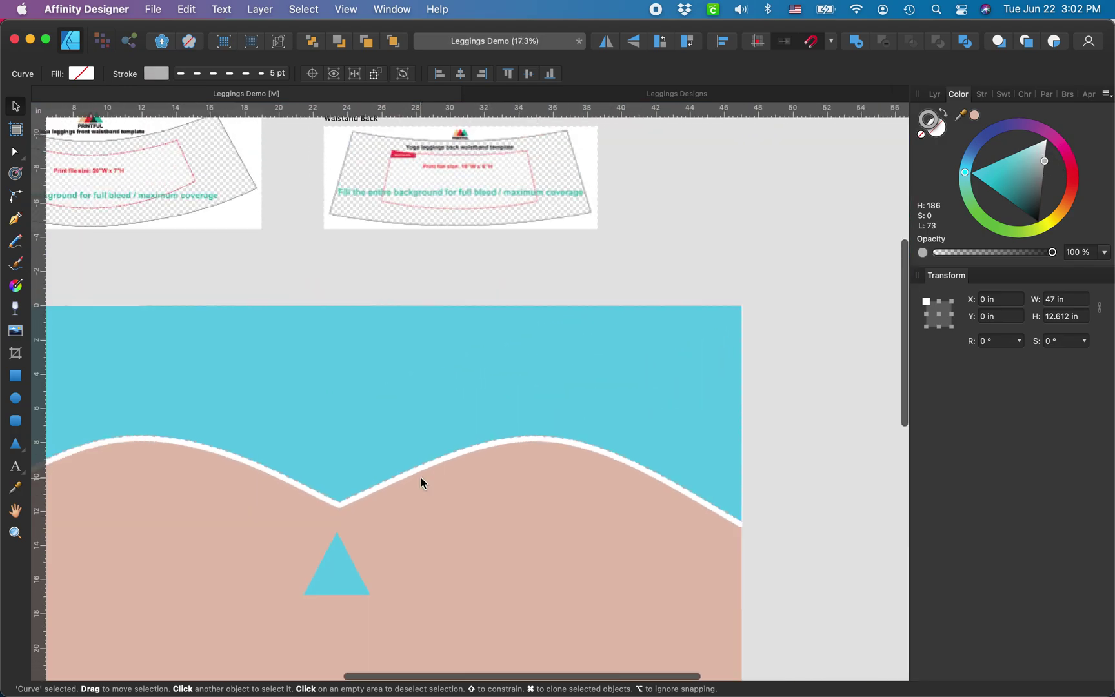
{"action": "scroll", "coordinate": [421, 480], "scroll_direction": "down", "scroll_amount": 3}
{"action": "scroll", "coordinate": [420, 480], "scroll_direction": "left", "scroll_amount": 2}
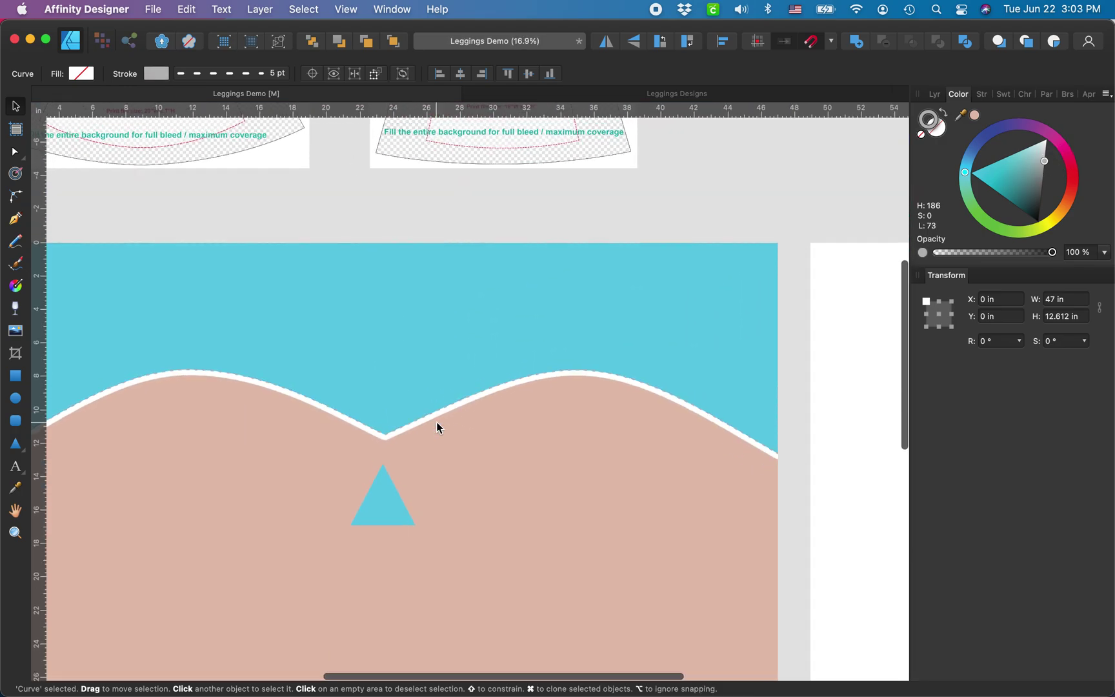
{"action": "left_click", "coordinate": [437, 423]}
{"action": "scroll", "coordinate": [437, 422], "scroll_direction": "down", "scroll_amount": 2}
{"action": "scroll", "coordinate": [437, 423], "scroll_direction": "up", "scroll_amount": 5}
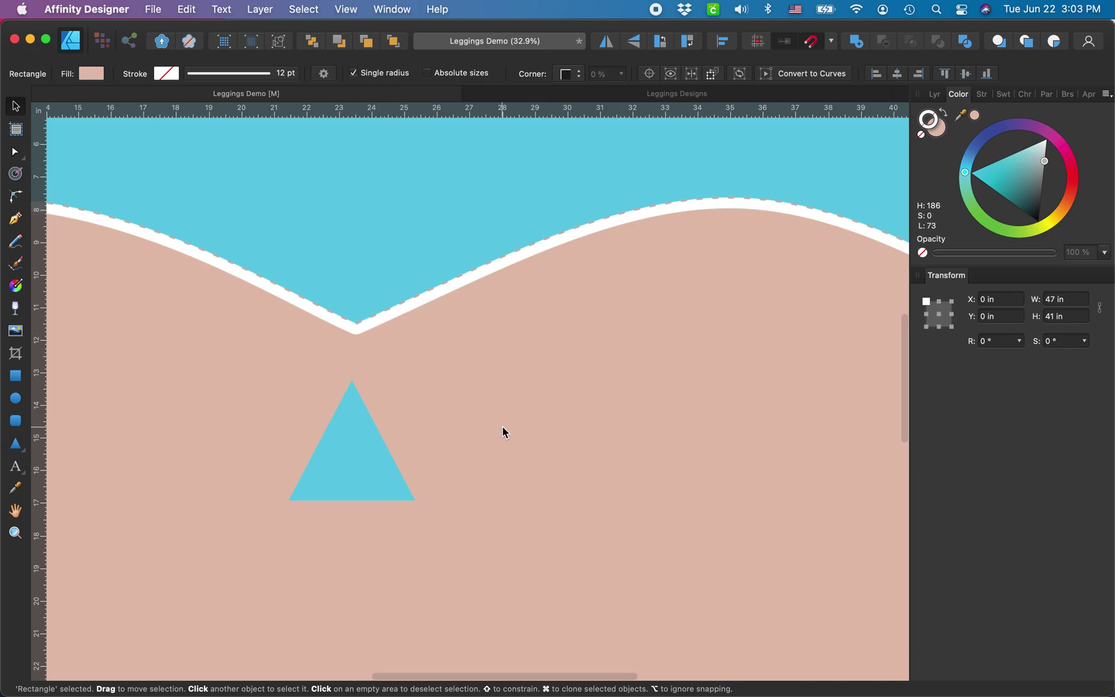
{"action": "scroll", "coordinate": [503, 428], "scroll_direction": "down", "scroll_amount": 4}
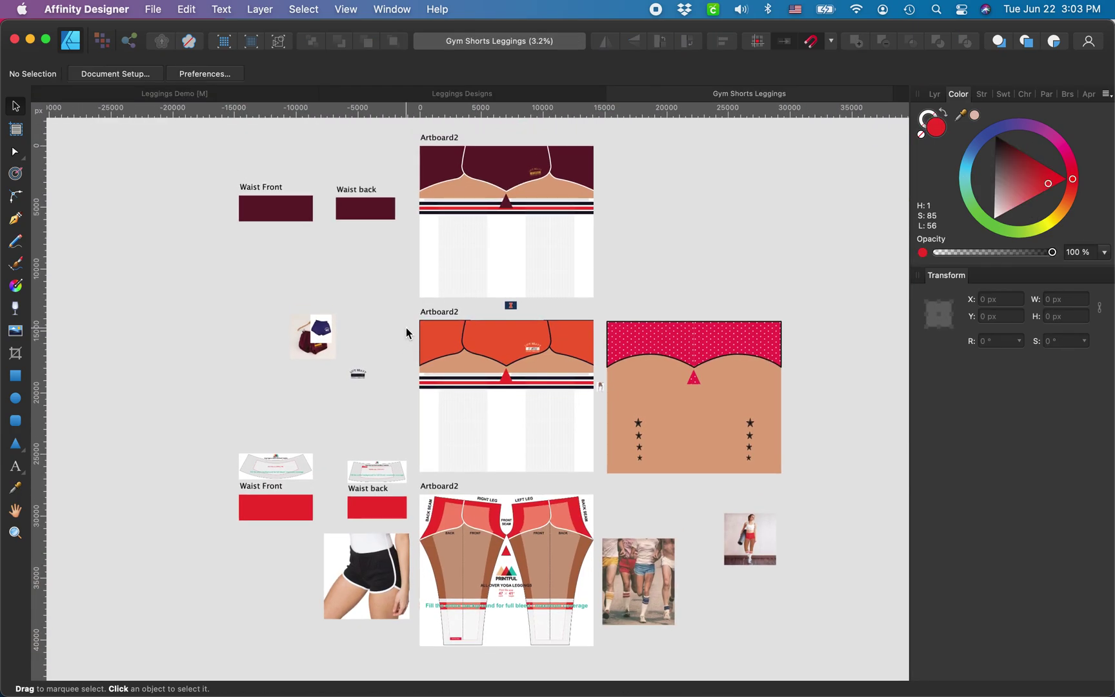
Open the Gym Shorts Leggings design and examine the maroon shorts and striped socks on its uppermost artboard
{"action": "left_click", "coordinate": [691, 279]}
{"action": "scroll", "coordinate": [591, 254], "scroll_direction": "up", "scroll_amount": 3}
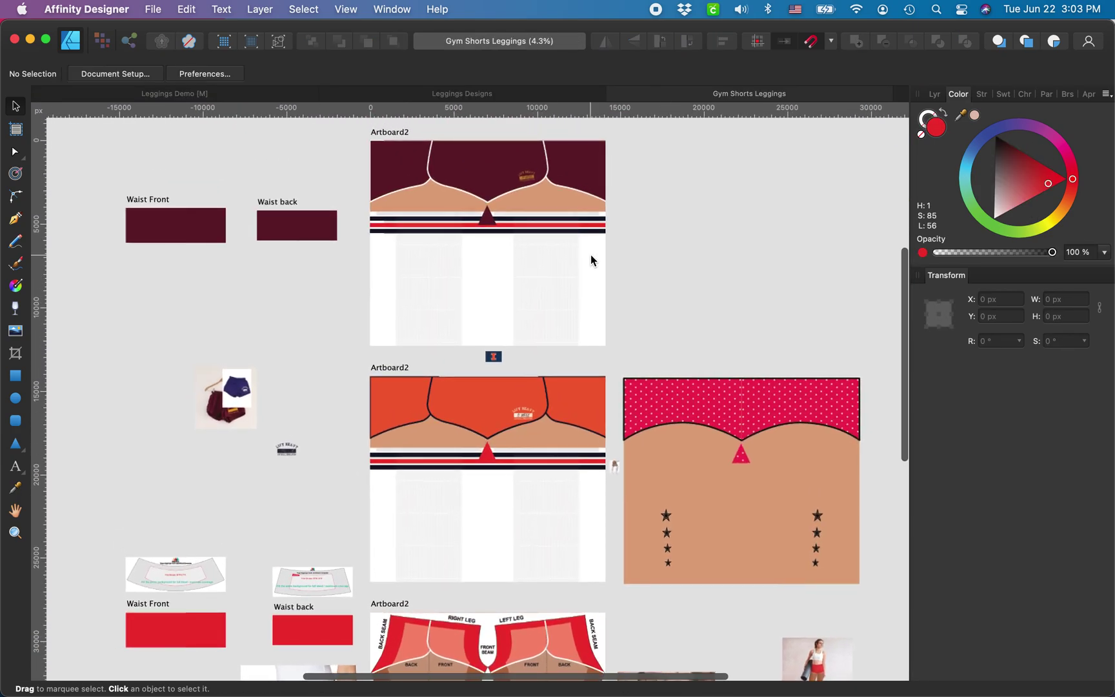
{"action": "scroll", "coordinate": [517, 191], "scroll_direction": "up", "scroll_amount": 5}
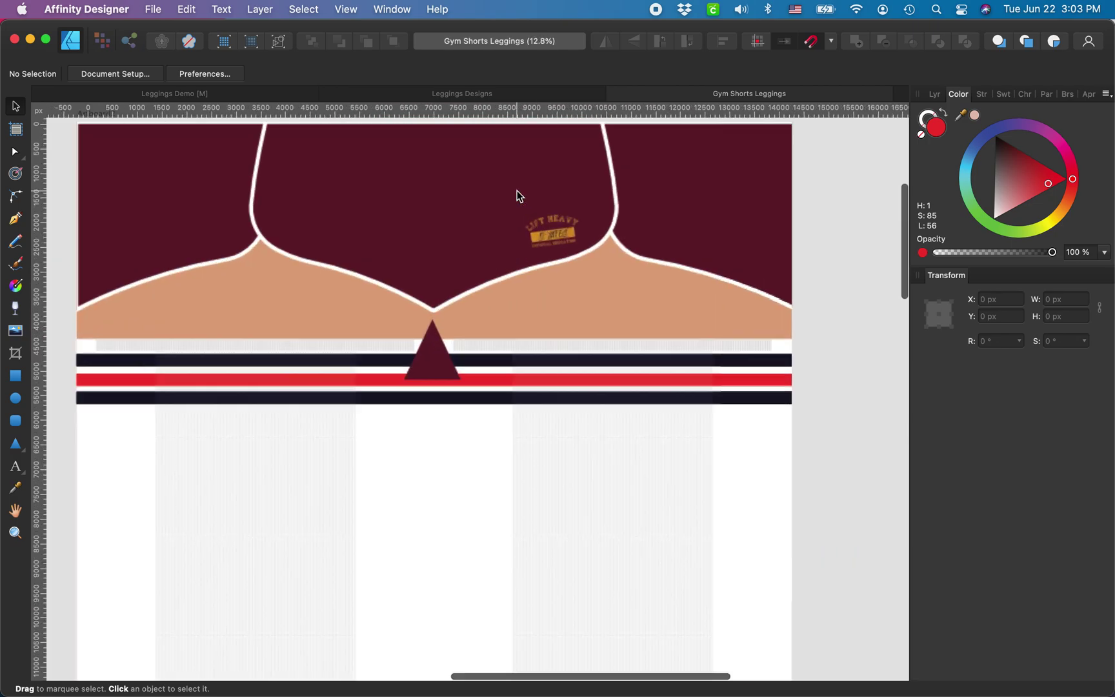
{"action": "scroll", "coordinate": [520, 450], "scroll_direction": "down", "scroll_amount": 6}
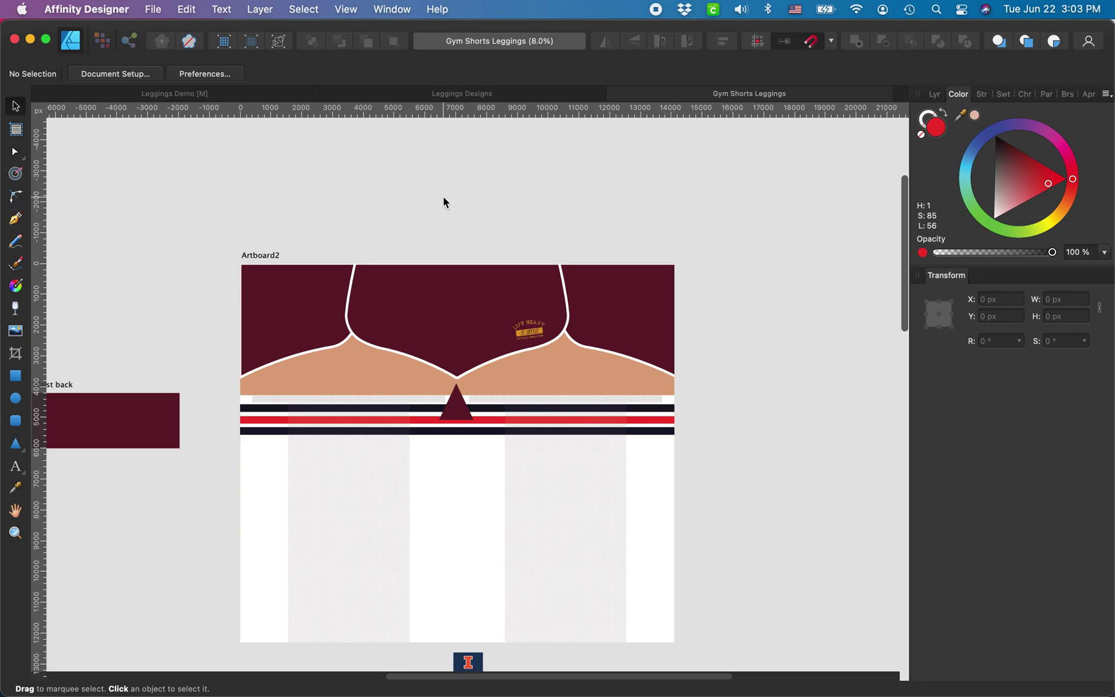
{"action": "scroll", "coordinate": [445, 204], "scroll_direction": "down", "scroll_amount": 2}
{"action": "scroll", "coordinate": [510, 419], "scroll_direction": "up", "scroll_amount": 5}
{"action": "scroll", "coordinate": [536, 461], "scroll_direction": "down", "scroll_amount": 5}
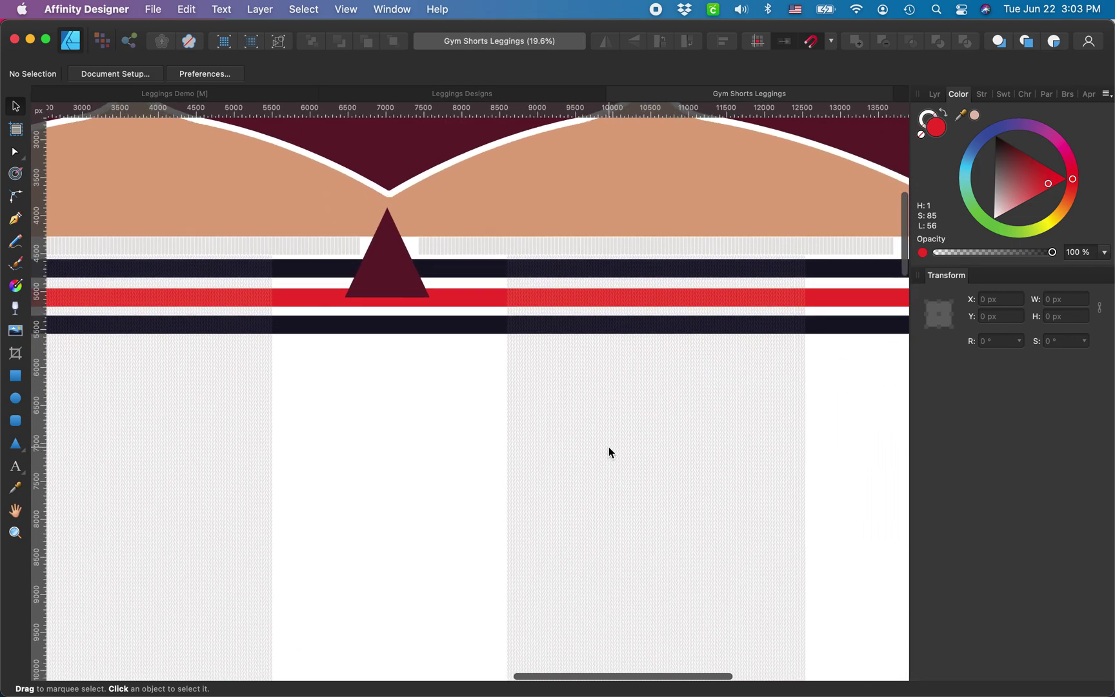
Examine up close the knit texture across the navy and red sock stripes and the ribbed cuff above them
{"action": "scroll", "coordinate": [609, 447], "scroll_direction": "right", "scroll_amount": 3}
{"action": "scroll", "coordinate": [611, 442], "scroll_direction": "up", "scroll_amount": 5}
{"action": "scroll", "coordinate": [610, 443], "scroll_direction": "down", "scroll_amount": 3}
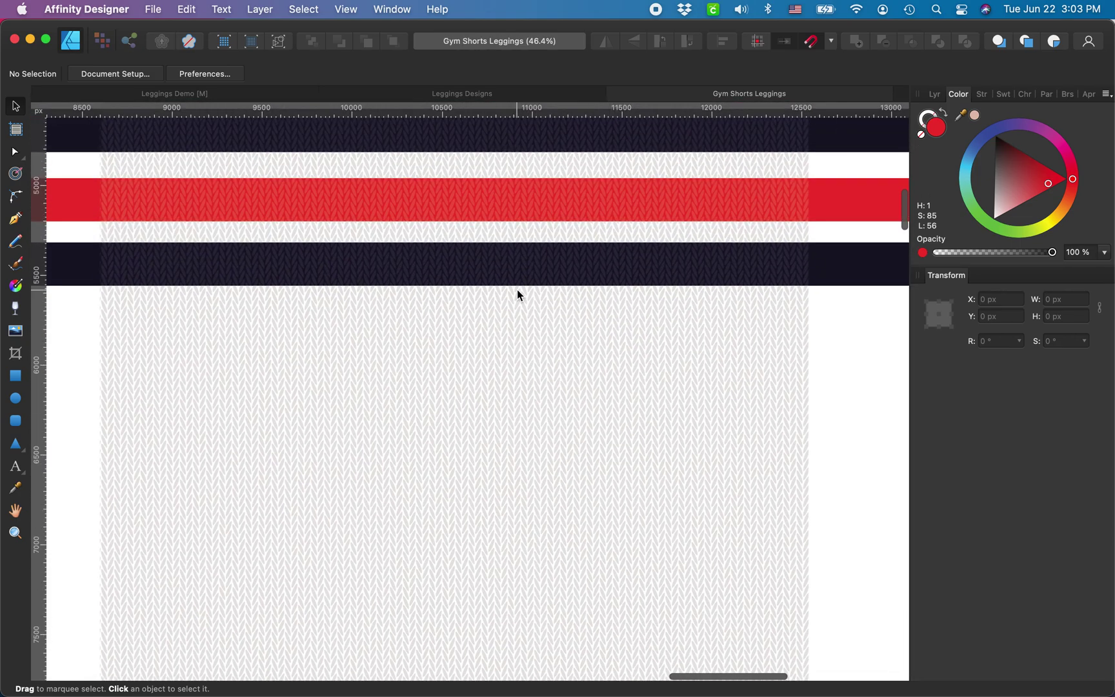
{"action": "scroll", "coordinate": [518, 292], "scroll_direction": "up", "scroll_amount": 4}
{"action": "scroll", "coordinate": [518, 292], "scroll_direction": "up", "scroll_amount": 3}
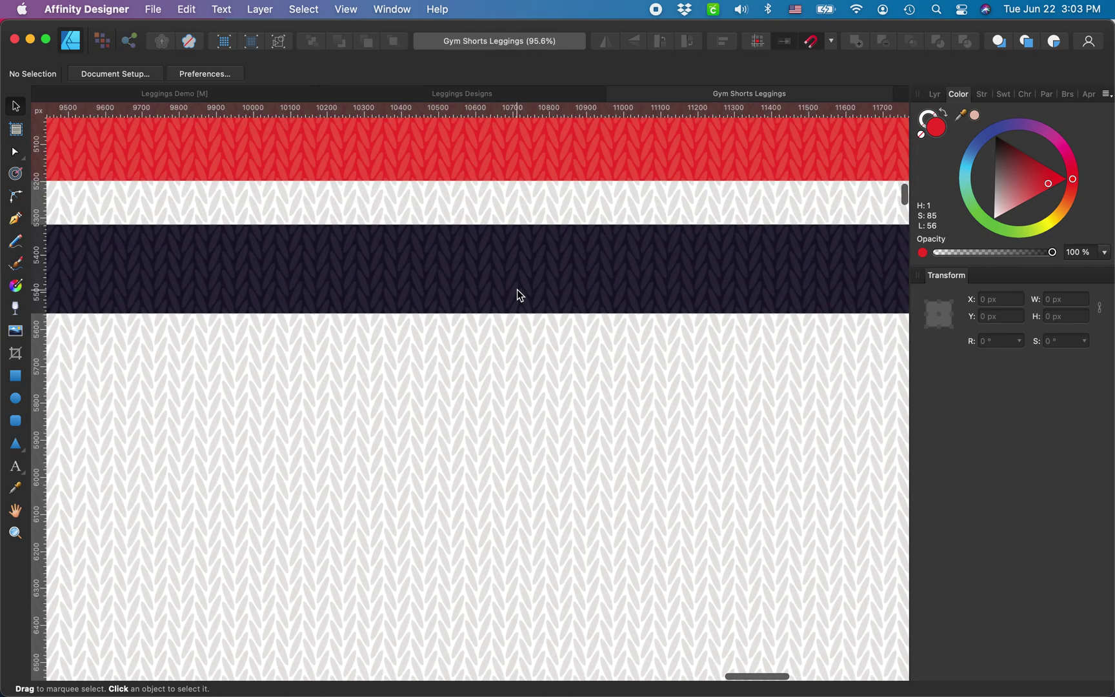
{"action": "scroll", "coordinate": [517, 296], "scroll_direction": "up", "scroll_amount": 2}
{"action": "scroll", "coordinate": [504, 252], "scroll_direction": "down", "scroll_amount": 4}
{"action": "scroll", "coordinate": [489, 208], "scroll_direction": "up", "scroll_amount": 2}
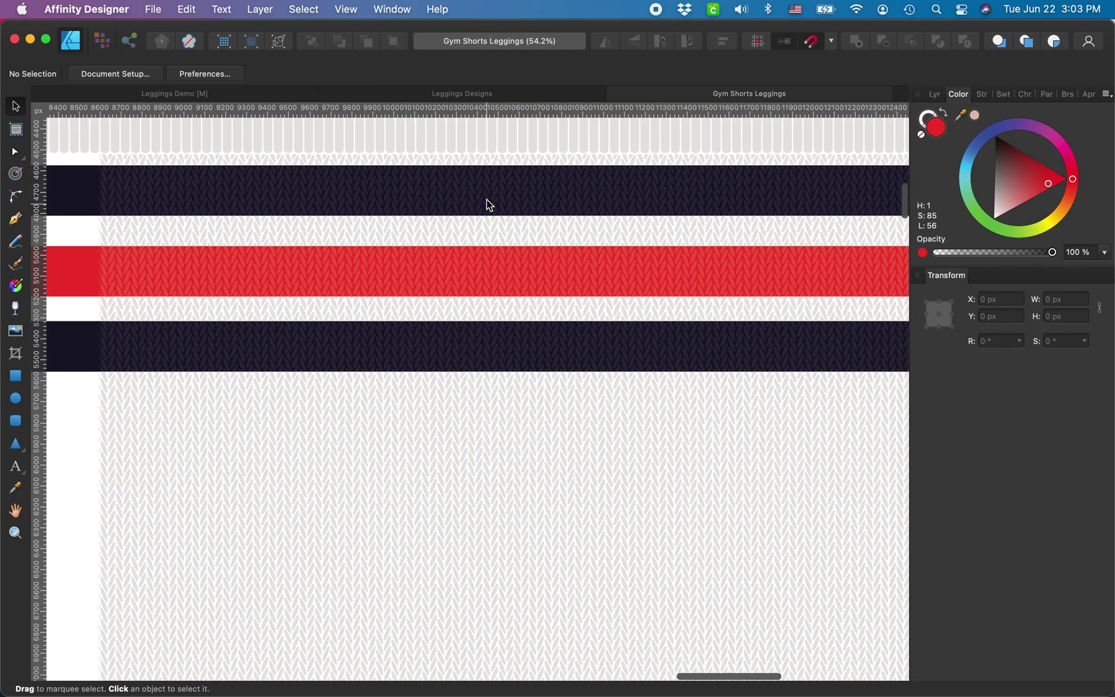
{"action": "scroll", "coordinate": [489, 193], "scroll_direction": "up", "scroll_amount": 2}
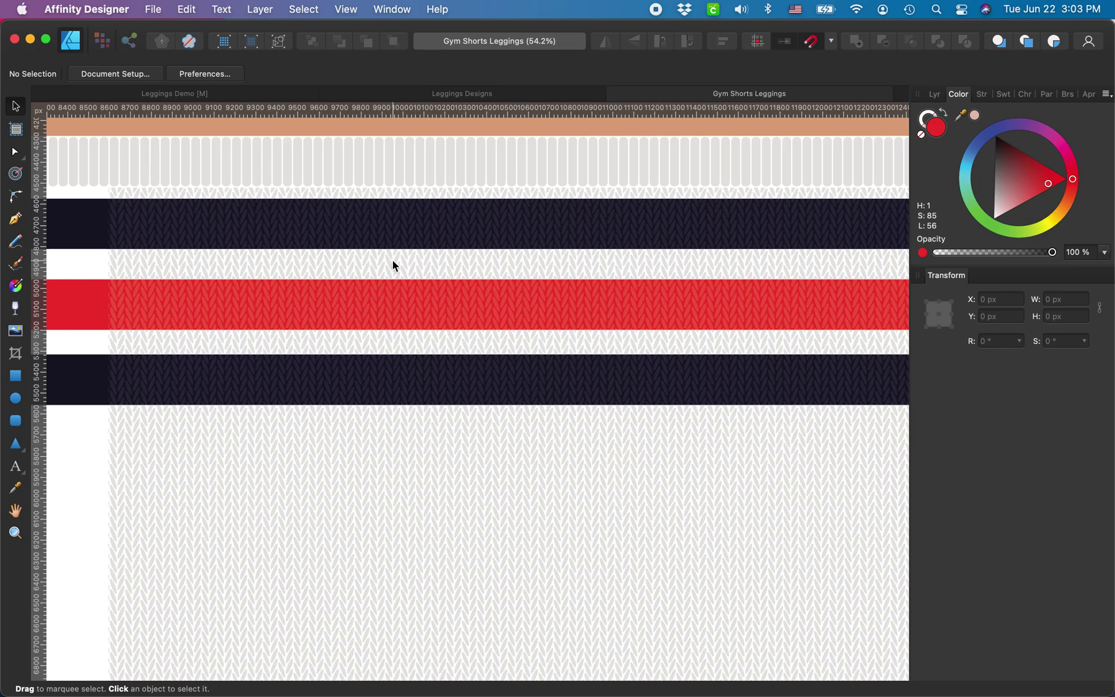
{"action": "scroll", "coordinate": [524, 484], "scroll_direction": "down", "scroll_amount": 5}
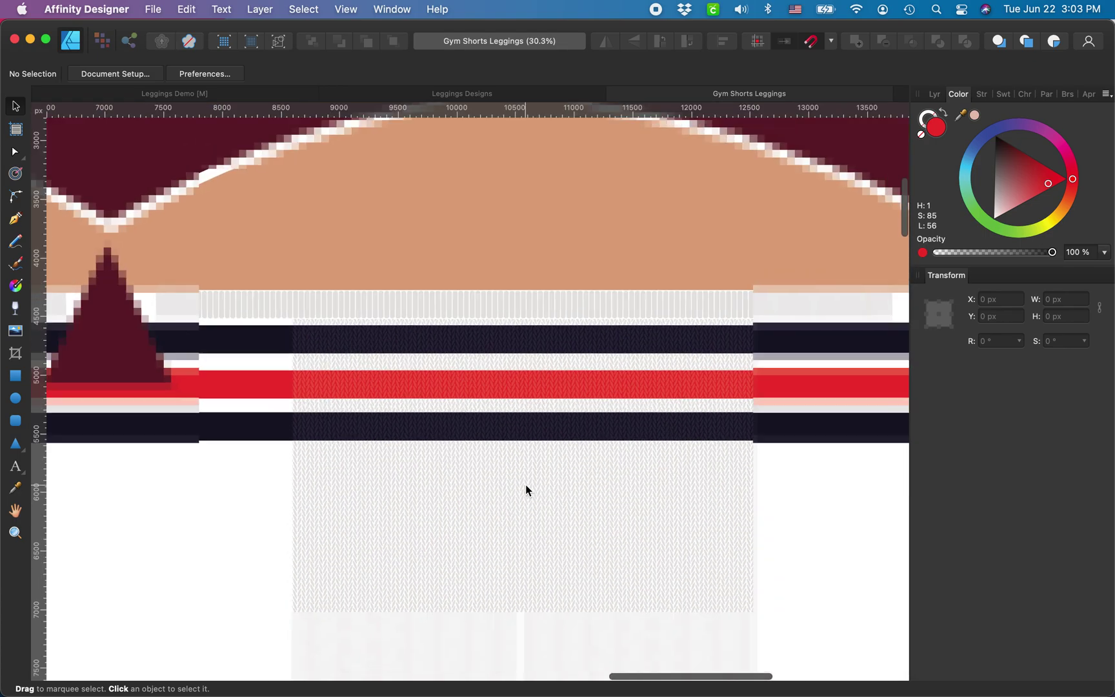
{"action": "scroll", "coordinate": [526, 485], "scroll_direction": "down", "scroll_amount": 2}
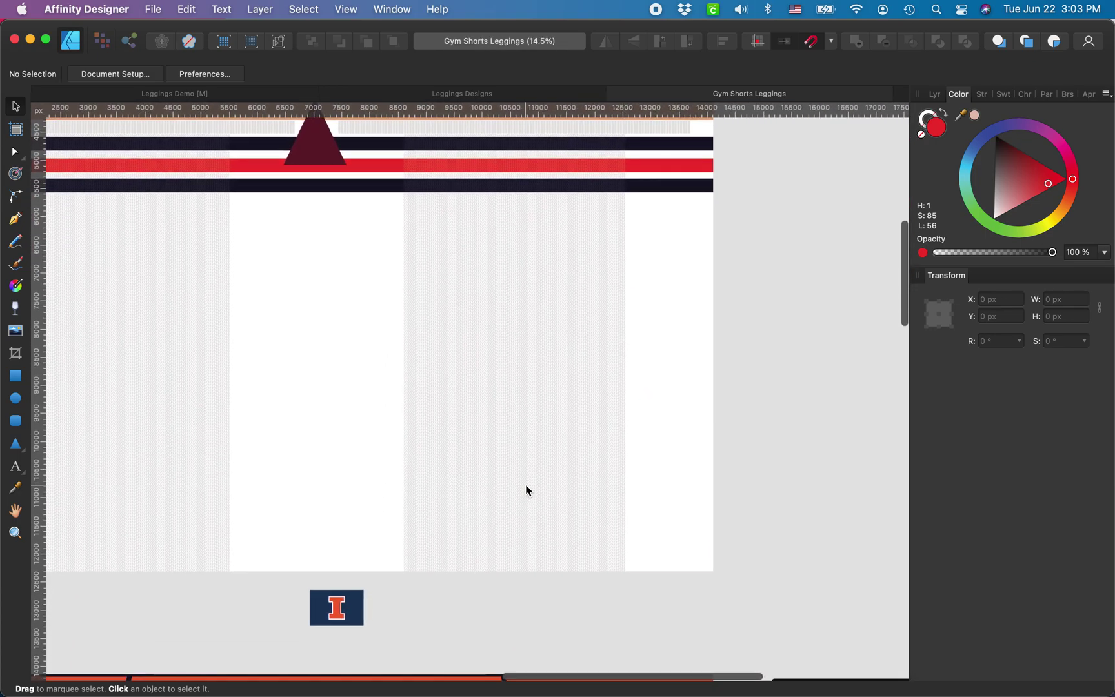
Select the sock group on the maroon design and examine where its knit texture and ribbed cuff are placed
{"action": "scroll", "coordinate": [475, 294], "scroll_direction": "up", "scroll_amount": 10}
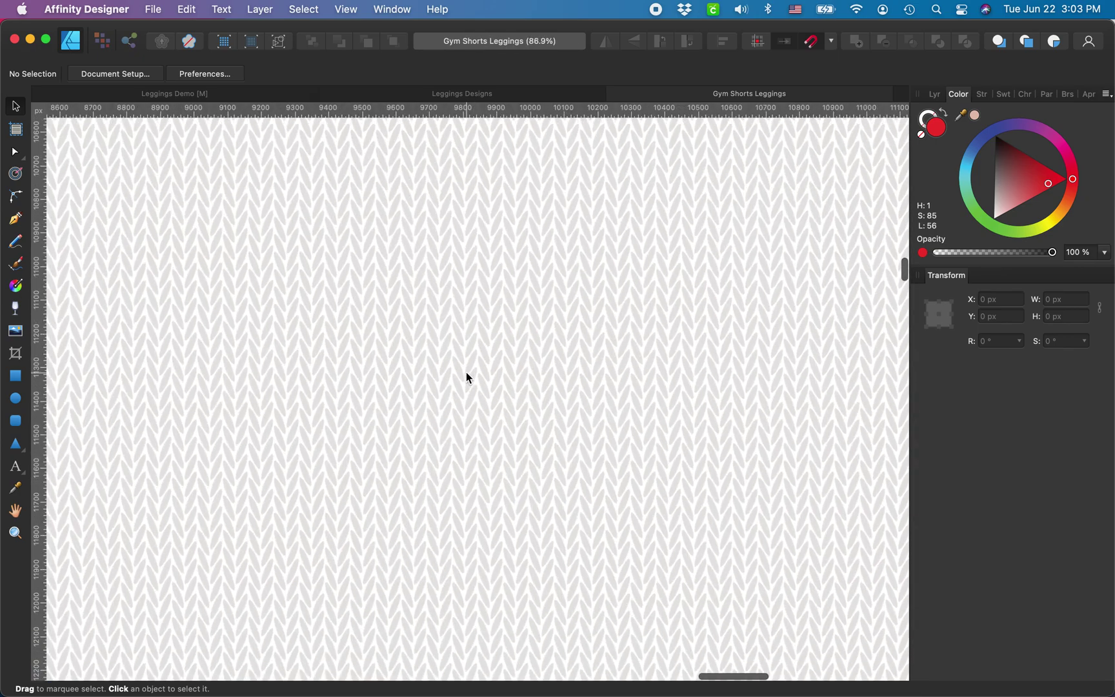
{"action": "scroll", "coordinate": [467, 374], "scroll_direction": "up", "scroll_amount": 1}
{"action": "left_click", "coordinate": [490, 338]}
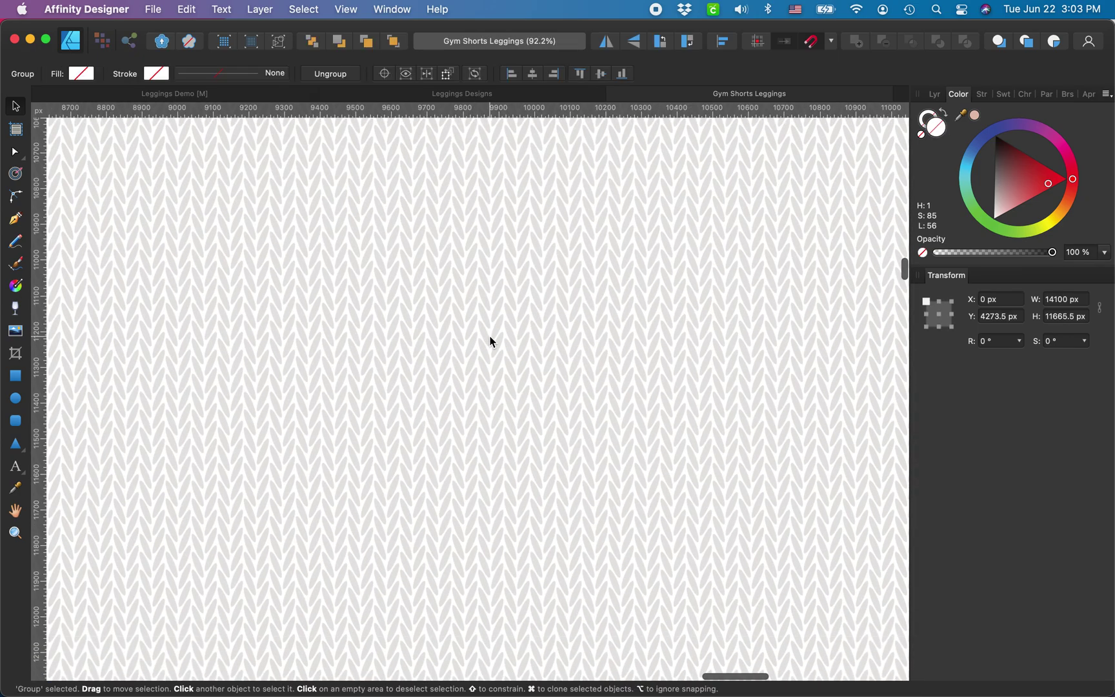
{"action": "scroll", "coordinate": [510, 341], "scroll_direction": "down", "scroll_amount": 5}
{"action": "scroll", "coordinate": [524, 278], "scroll_direction": "up", "scroll_amount": 3}
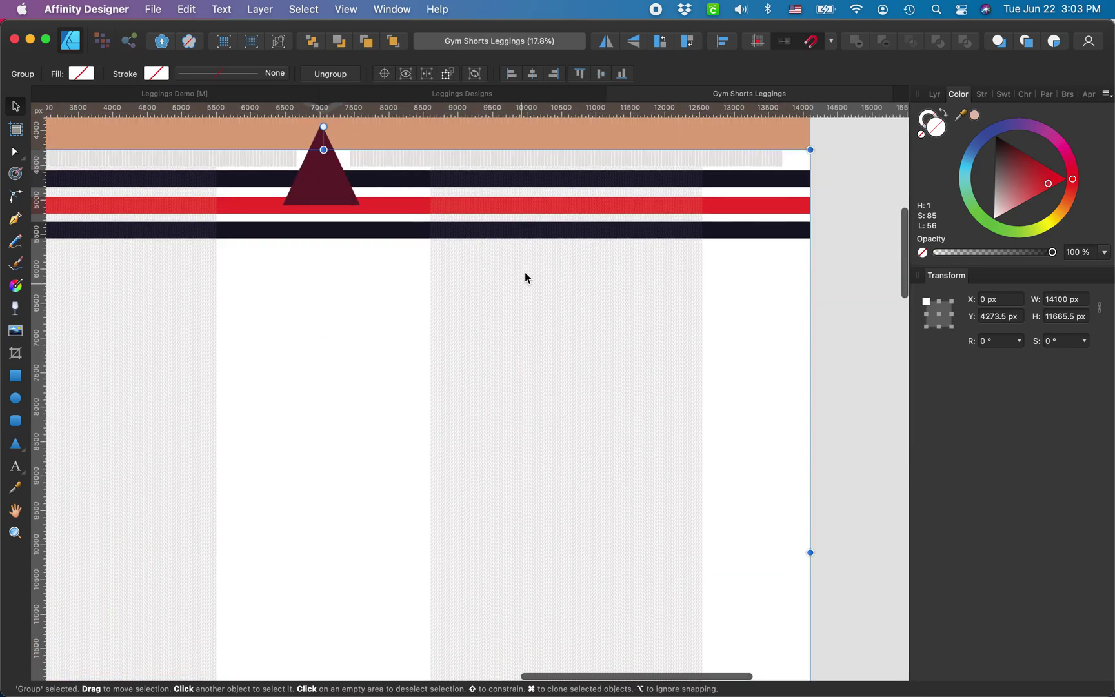
{"action": "scroll", "coordinate": [523, 296], "scroll_direction": "up", "scroll_amount": 2}
{"action": "scroll", "coordinate": [524, 300], "scroll_direction": "up", "scroll_amount": 5}
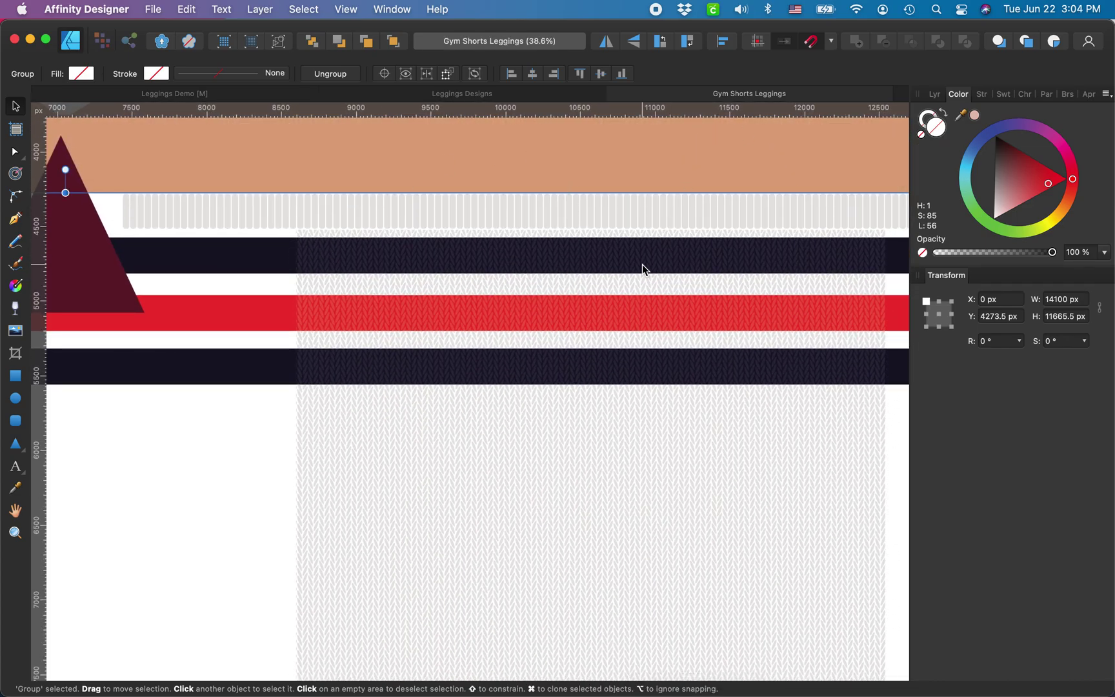
{"action": "scroll", "coordinate": [622, 237], "scroll_direction": "up", "scroll_amount": 4}
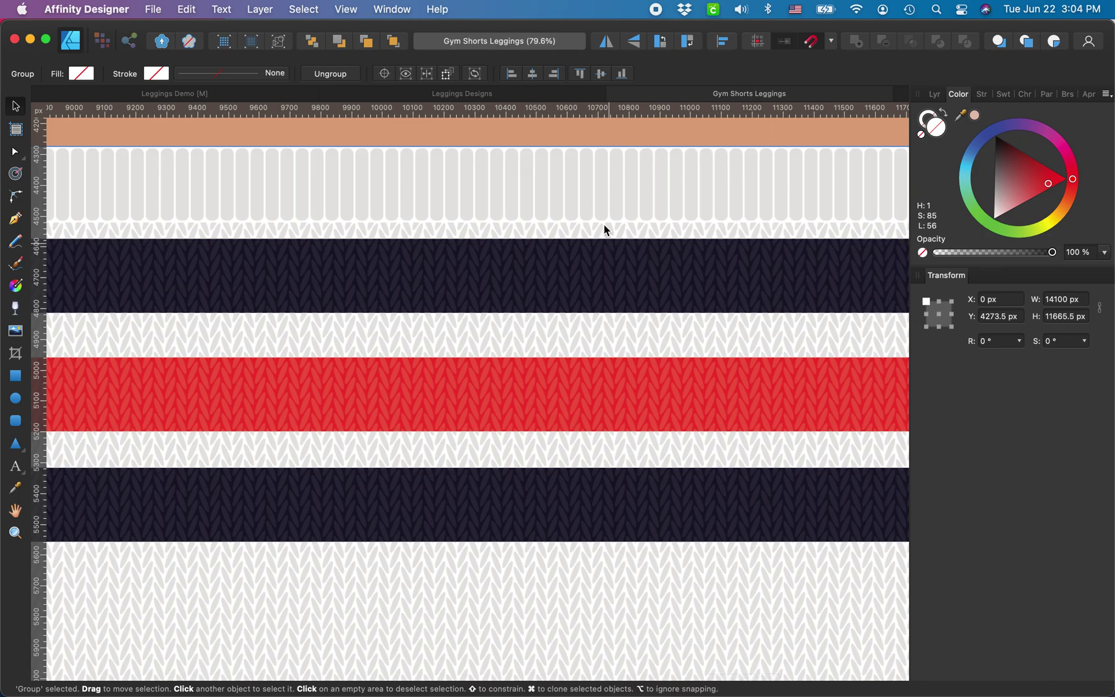
{"action": "scroll", "coordinate": [526, 220], "scroll_direction": "down", "scroll_amount": 10}
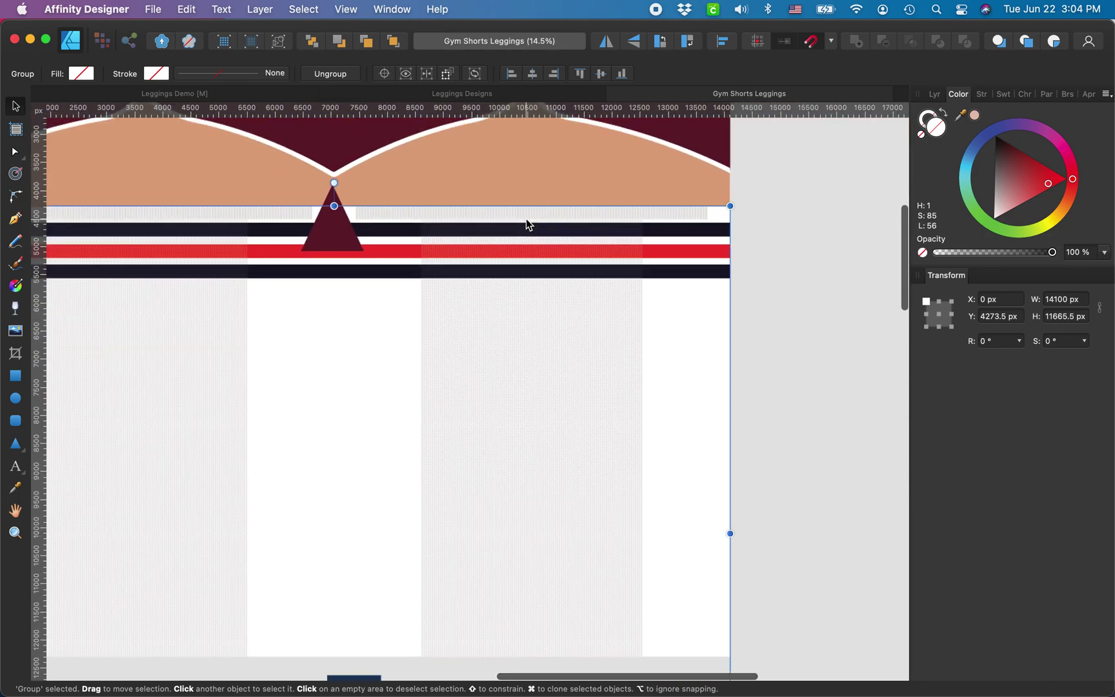
Examine the maroon shorts artboard with its chest-style logo and white outlines, and compare it with the orange and template artboards below
{"action": "scroll", "coordinate": [482, 234], "scroll_direction": "down", "scroll_amount": 8}
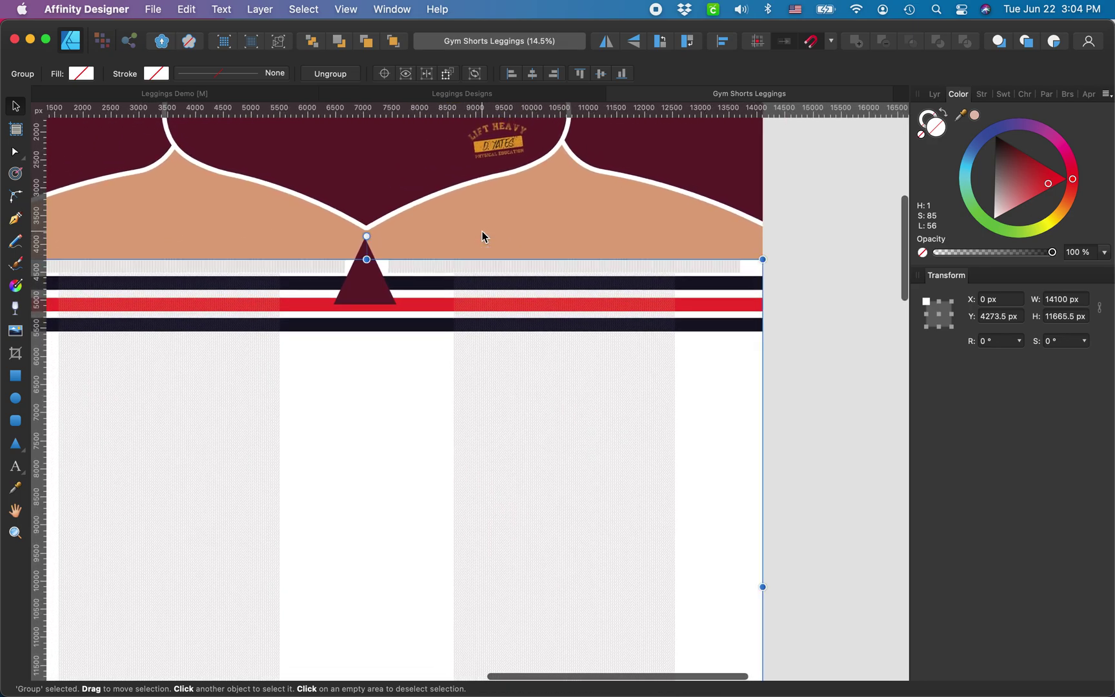
{"action": "scroll", "coordinate": [482, 235], "scroll_direction": "down", "scroll_amount": 6}
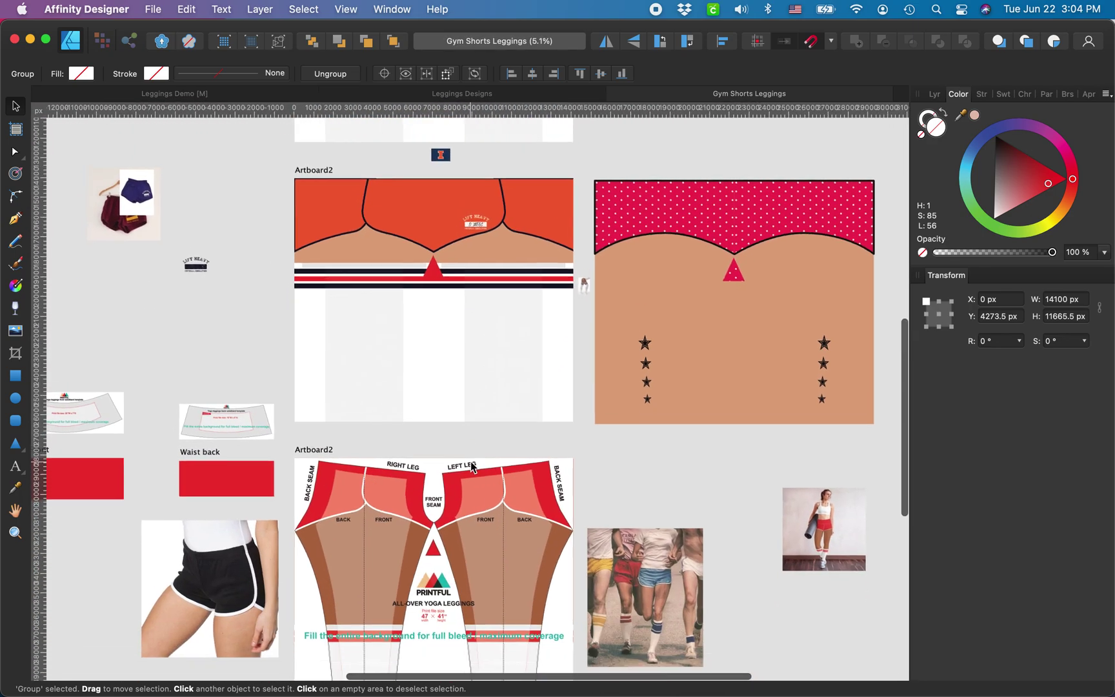
{"action": "scroll", "coordinate": [470, 462], "scroll_direction": "up", "scroll_amount": 4}
{"action": "scroll", "coordinate": [470, 462], "scroll_direction": "up", "scroll_amount": 4}
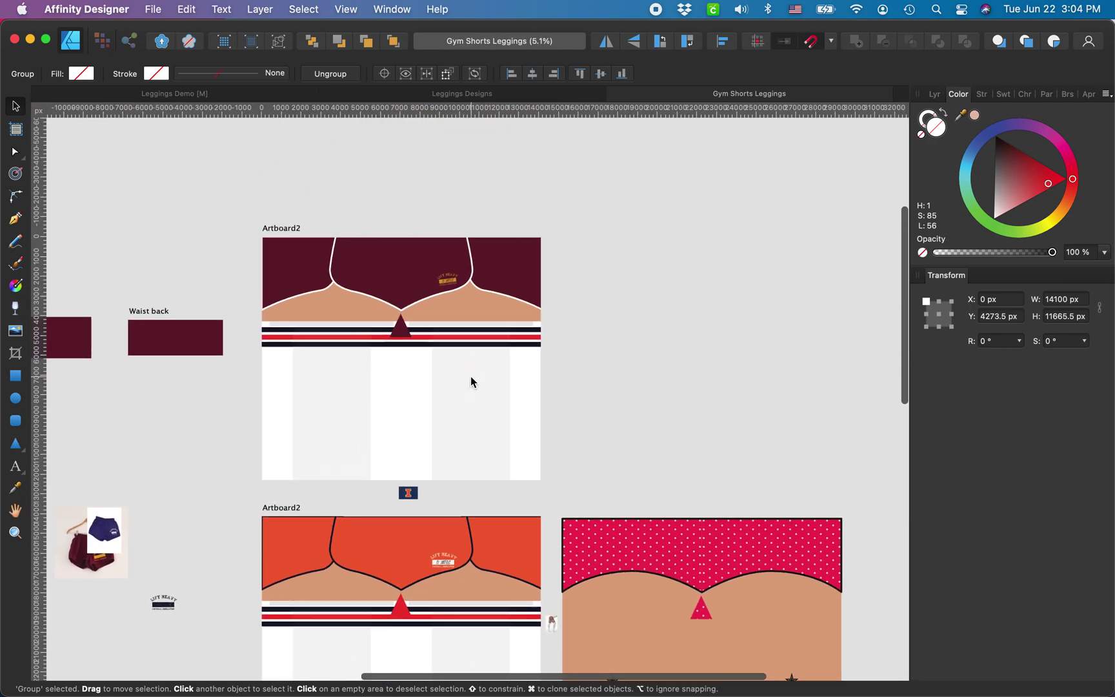
{"action": "scroll", "coordinate": [448, 294], "scroll_direction": "up", "scroll_amount": 8}
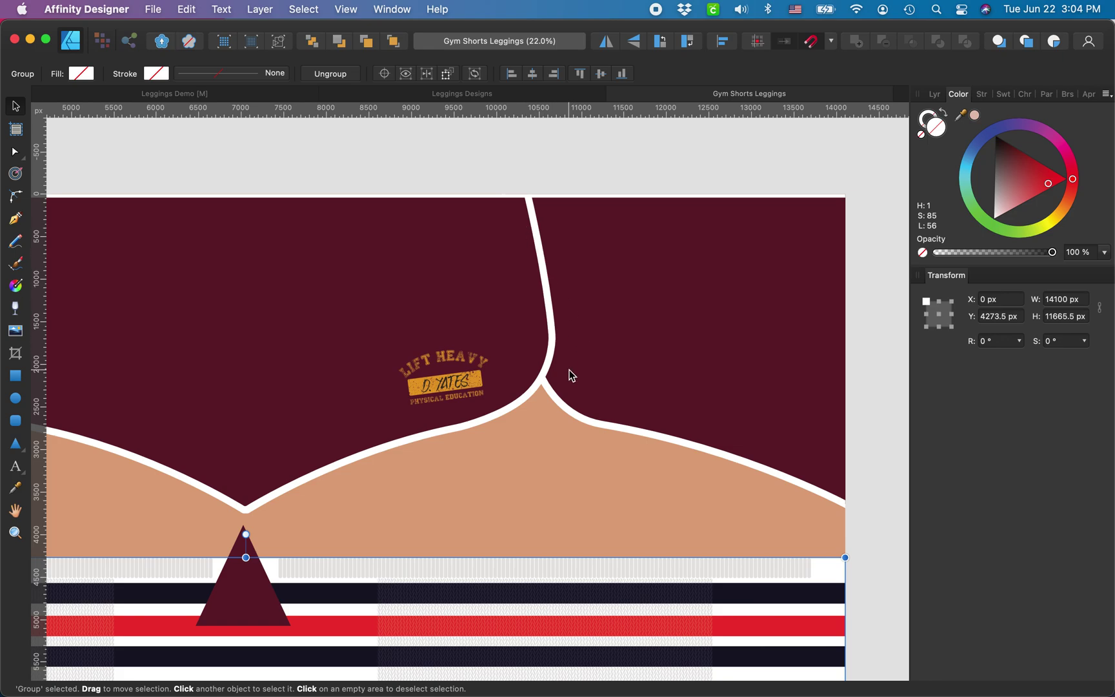
{"action": "scroll", "coordinate": [570, 377], "scroll_direction": "down", "scroll_amount": 5}
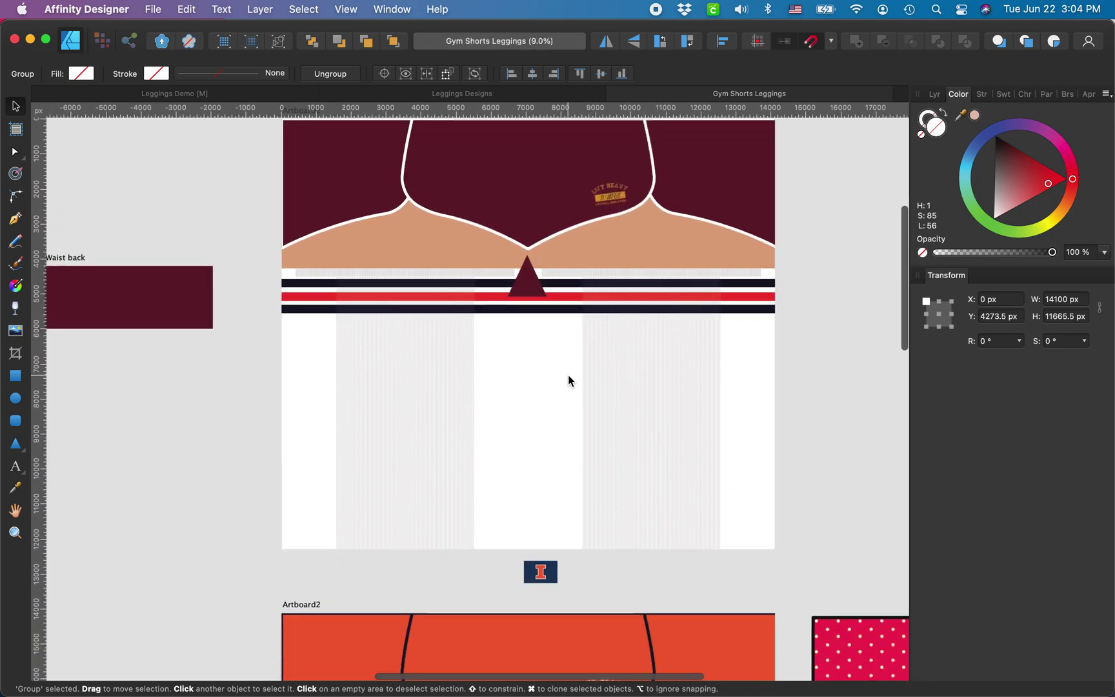
{"action": "scroll", "coordinate": [568, 377], "scroll_direction": "down", "scroll_amount": 3}
{"action": "scroll", "coordinate": [568, 378], "scroll_direction": "down", "scroll_amount": 3}
{"action": "scroll", "coordinate": [568, 380], "scroll_direction": "down", "scroll_amount": 5}
{"action": "scroll", "coordinate": [532, 430], "scroll_direction": "down", "scroll_amount": 5}
{"action": "scroll", "coordinate": [532, 430], "scroll_direction": "right", "scroll_amount": 3}
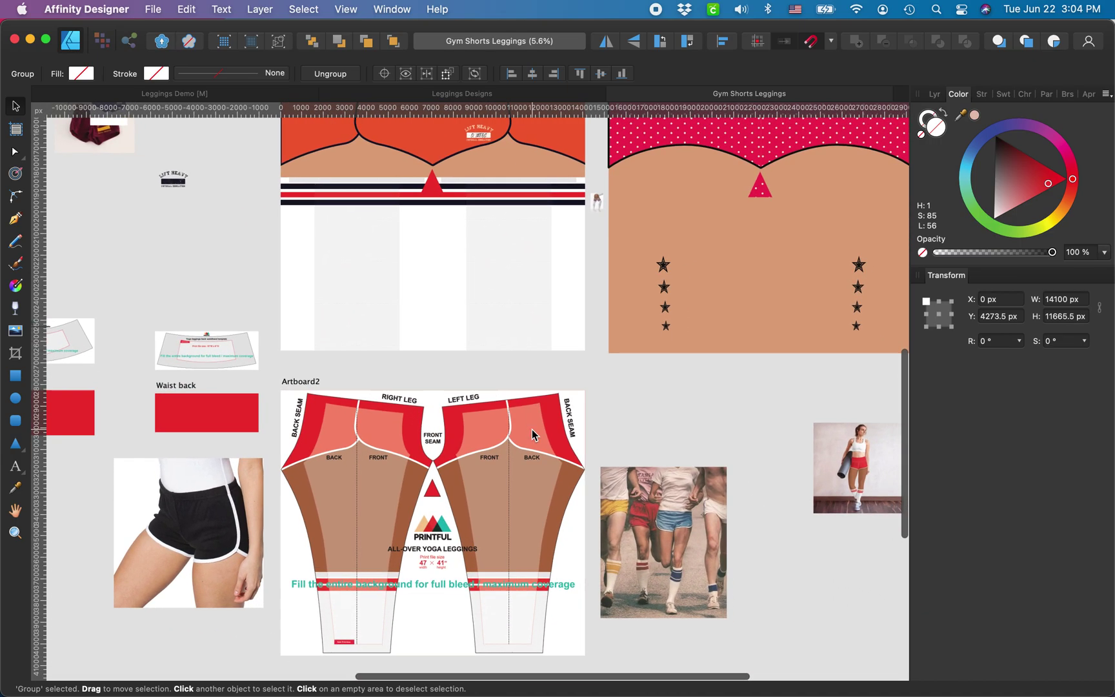
Examine the reference photos of the black shorts and the runners' striped socks, and the mockup wearing the red shorts leggings
{"action": "scroll", "coordinate": [532, 430], "scroll_direction": "down", "scroll_amount": 5}
{"action": "scroll", "coordinate": [532, 430], "scroll_direction": "left", "scroll_amount": 2}
{"action": "double_click", "coordinate": [253, 343]}
{"action": "scroll", "coordinate": [253, 343], "scroll_direction": "up", "scroll_amount": 5}
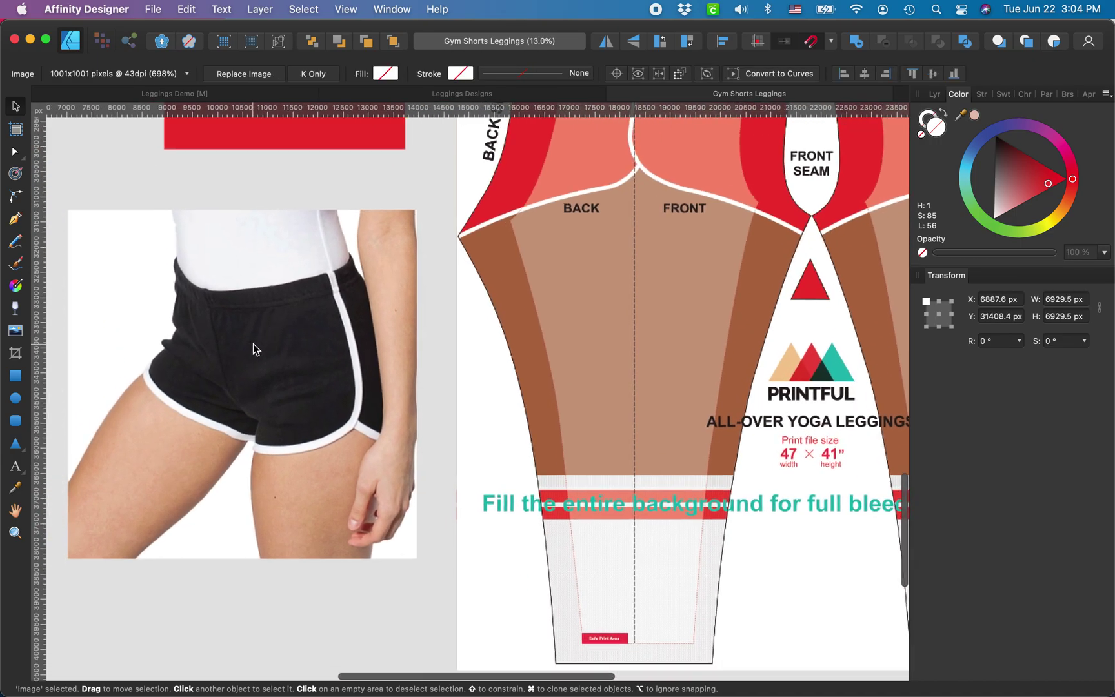
{"action": "scroll", "coordinate": [358, 406], "scroll_direction": "right", "scroll_amount": 10}
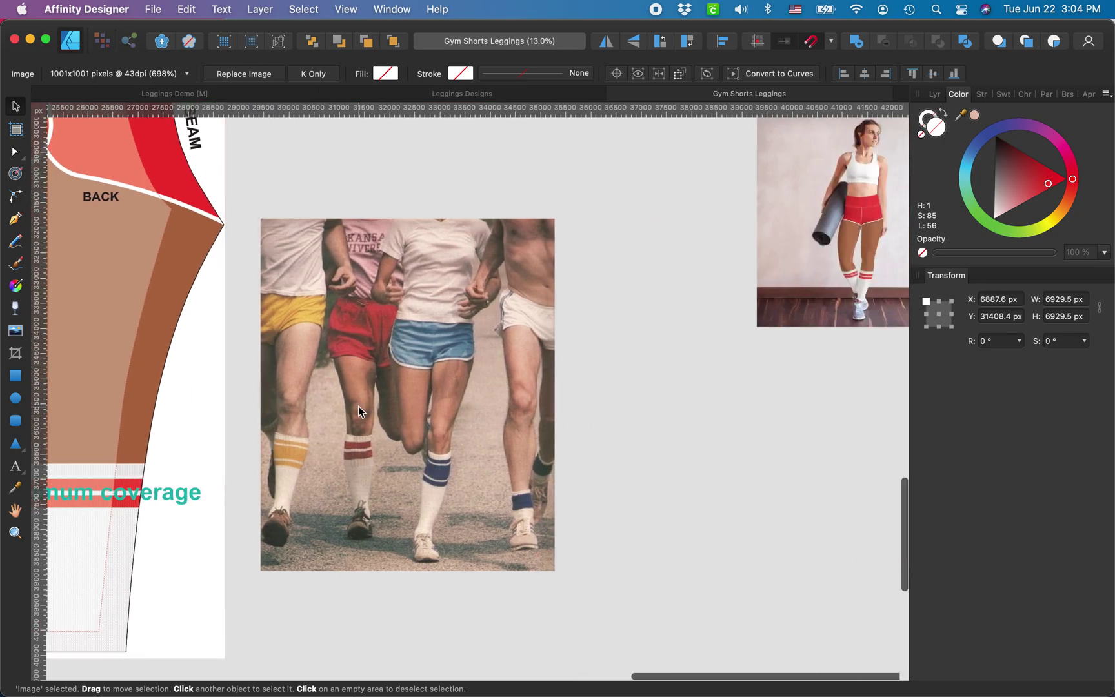
{"action": "scroll", "coordinate": [358, 406], "scroll_direction": "up", "scroll_amount": 3}
{"action": "scroll", "coordinate": [359, 406], "scroll_direction": "right", "scroll_amount": 6}
{"action": "scroll", "coordinate": [358, 406], "scroll_direction": "up", "scroll_amount": 2}
{"action": "scroll", "coordinate": [358, 406], "scroll_direction": "down", "scroll_amount": 4}
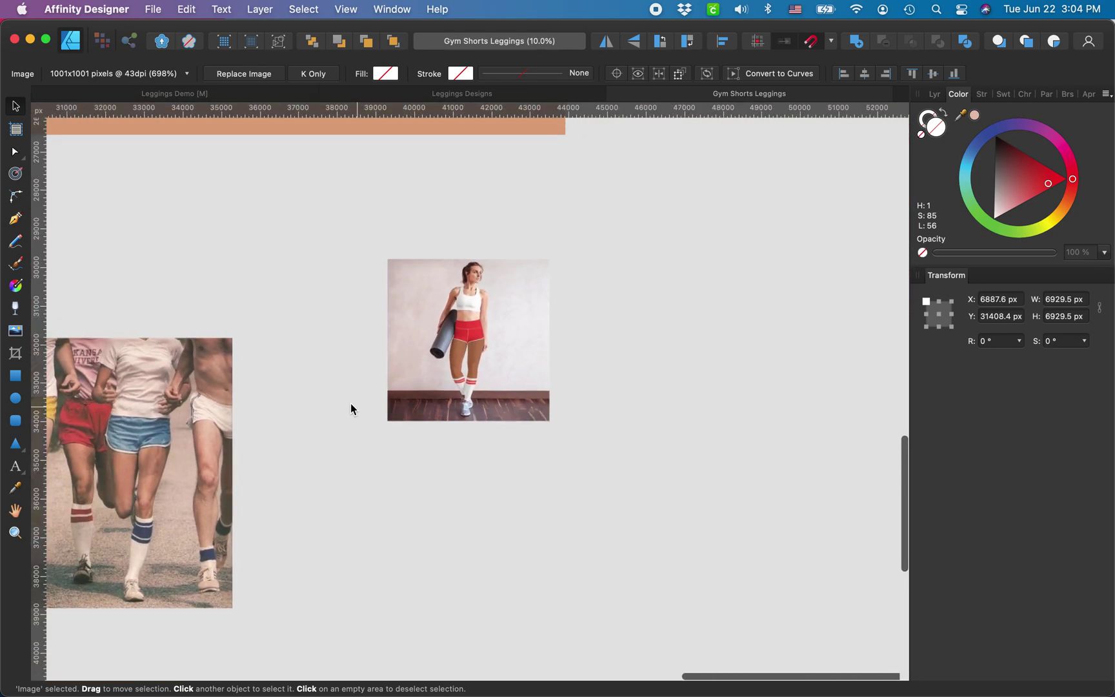
{"action": "scroll", "coordinate": [350, 403], "scroll_direction": "left", "scroll_amount": 1}
{"action": "scroll", "coordinate": [505, 329], "scroll_direction": "up", "scroll_amount": 6}
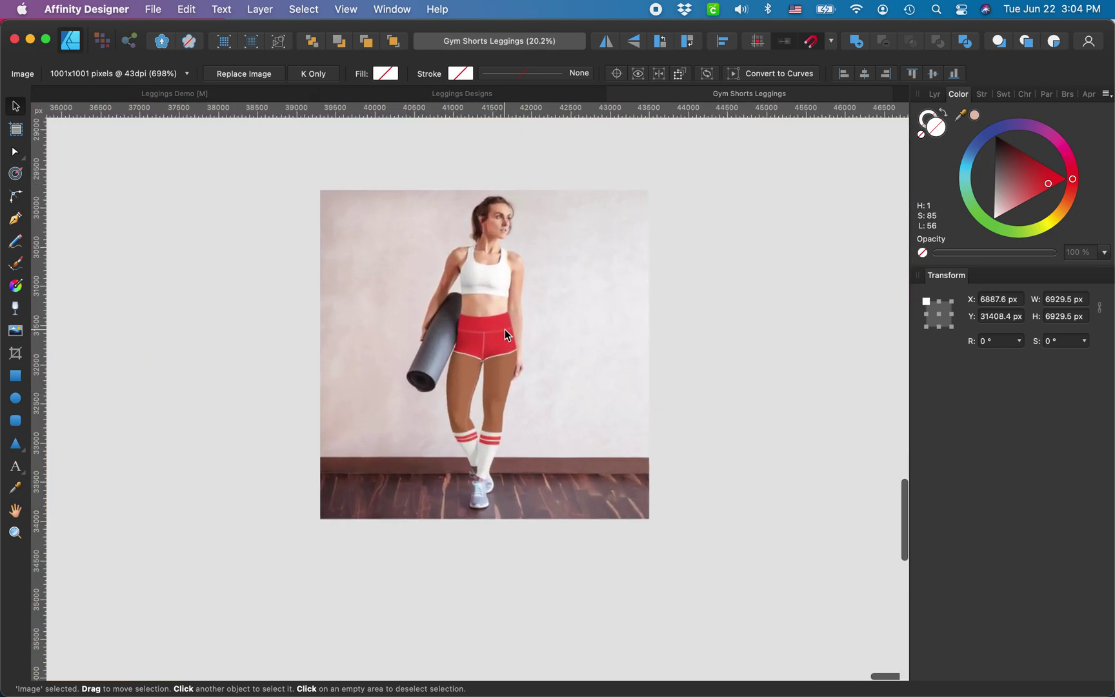
{"action": "scroll", "coordinate": [497, 534], "scroll_direction": "down", "scroll_amount": 1}
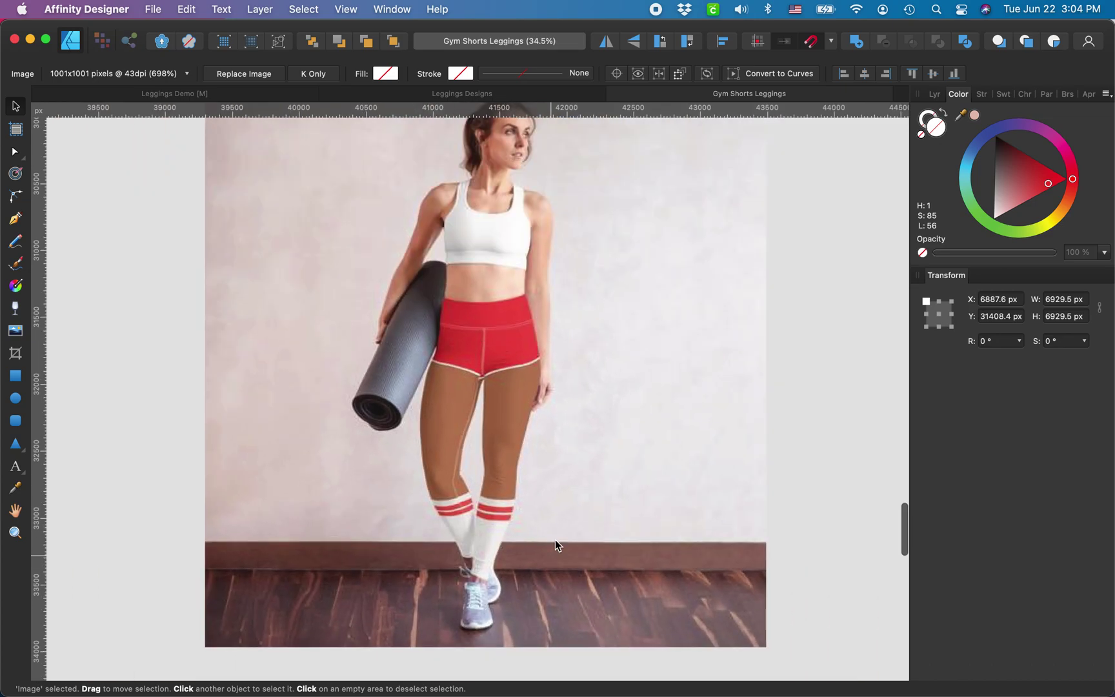
Select the pink polka-dot shorts design and examine its bare skin-toned legs with the two columns of stars
{"action": "scroll", "coordinate": [484, 497], "scroll_direction": "up", "scroll_amount": 15}
{"action": "scroll", "coordinate": [484, 497], "scroll_direction": "left", "scroll_amount": 8}
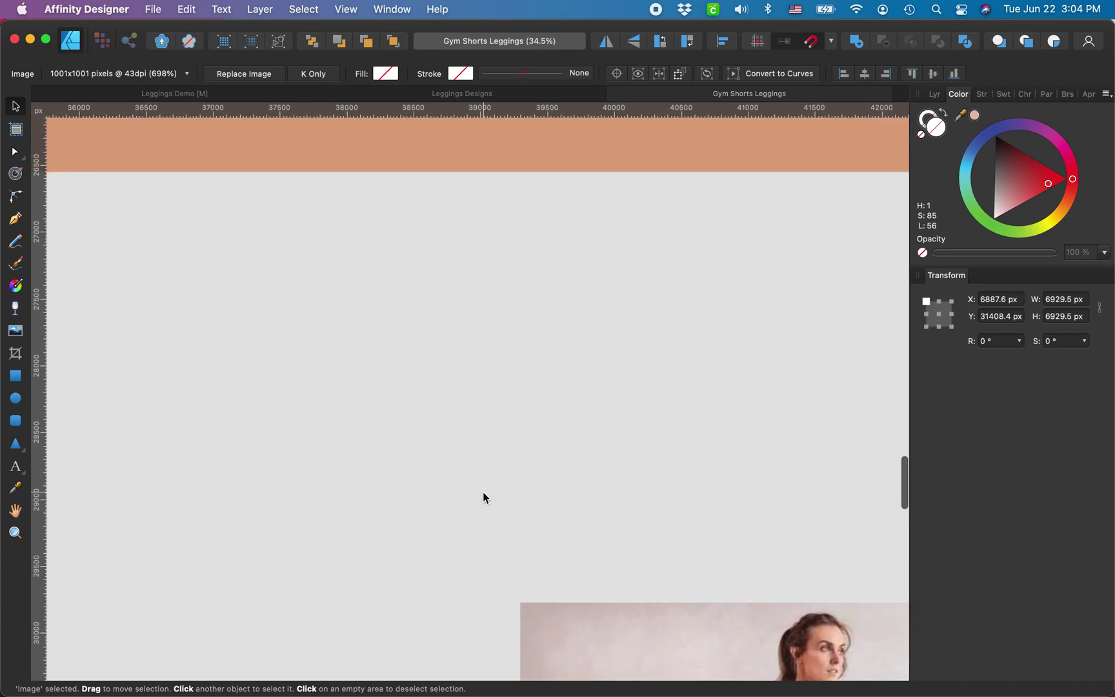
{"action": "scroll", "coordinate": [482, 494], "scroll_direction": "down", "scroll_amount": 5}
{"action": "scroll", "coordinate": [643, 418], "scroll_direction": "up", "scroll_amount": 2}
{"action": "scroll", "coordinate": [643, 417], "scroll_direction": "down", "scroll_amount": 5}
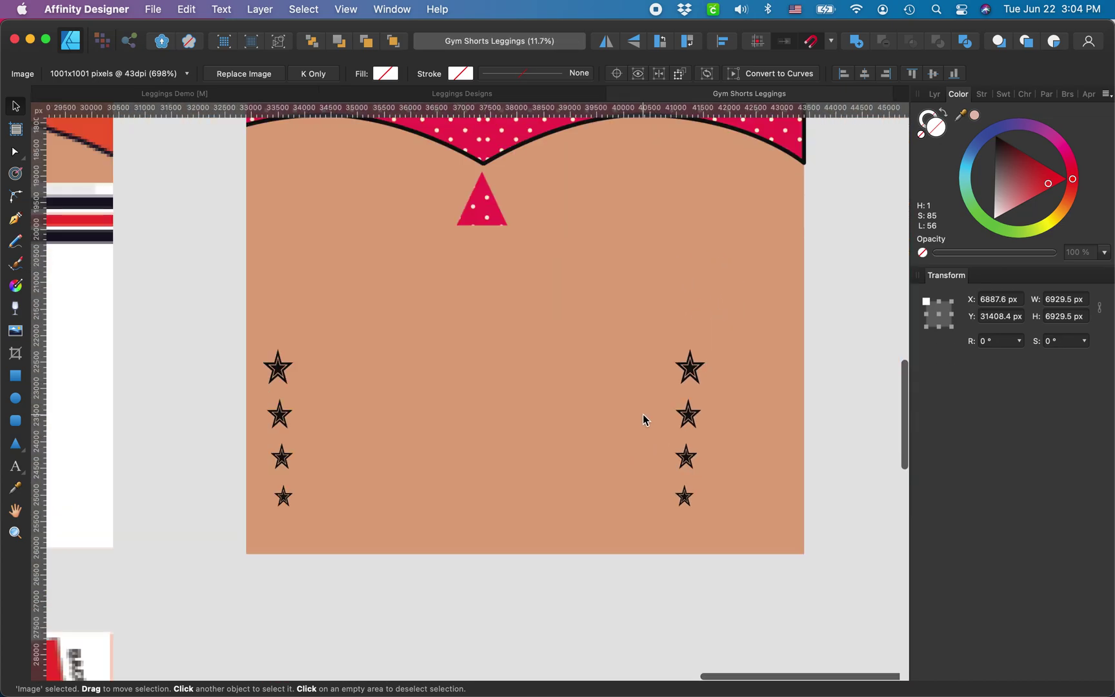
{"action": "left_click", "coordinate": [597, 372]}
{"action": "scroll", "coordinate": [598, 368], "scroll_direction": "up", "scroll_amount": 3}
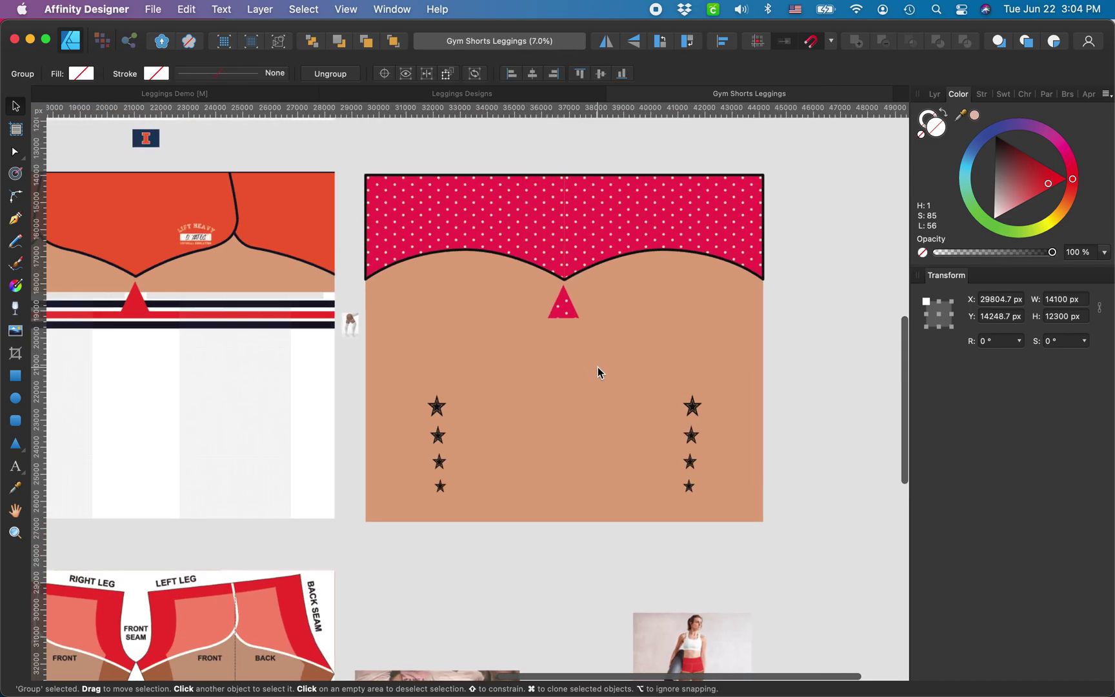
{"action": "scroll", "coordinate": [644, 449], "scroll_direction": "down", "scroll_amount": 3}
{"action": "scroll", "coordinate": [645, 450], "scroll_direction": "right", "scroll_amount": 2}
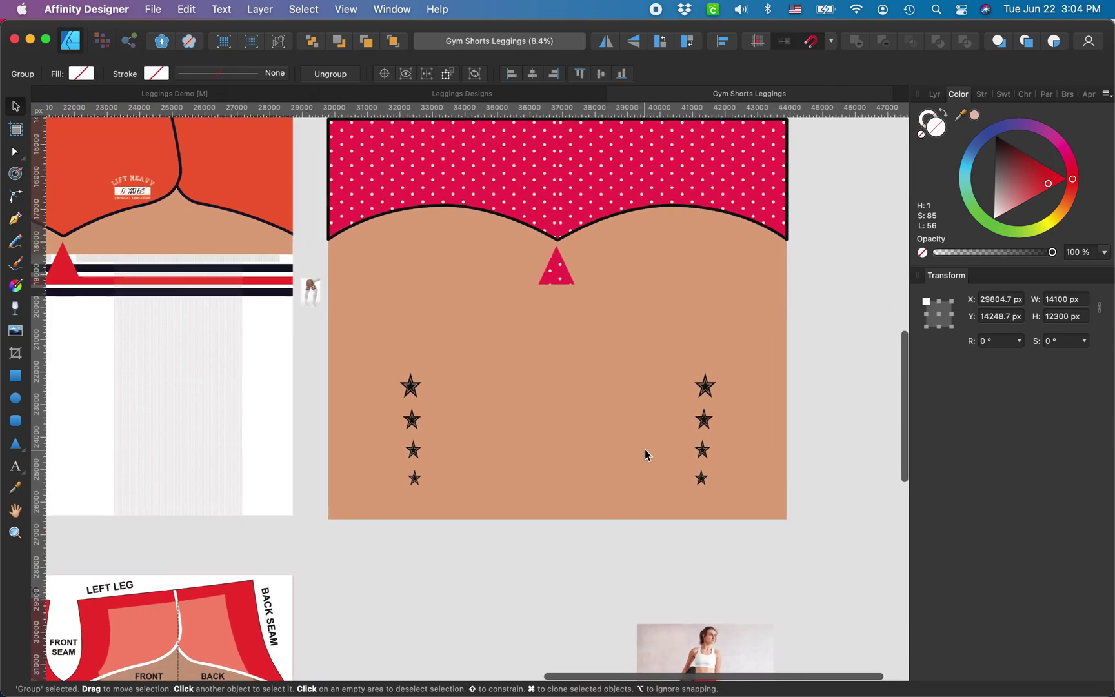
Select the largest star on the polka-dot design's right leg column and examine how the black star tattoos are drawn and scaled
{"action": "scroll", "coordinate": [648, 391], "scroll_direction": "up", "scroll_amount": 6}
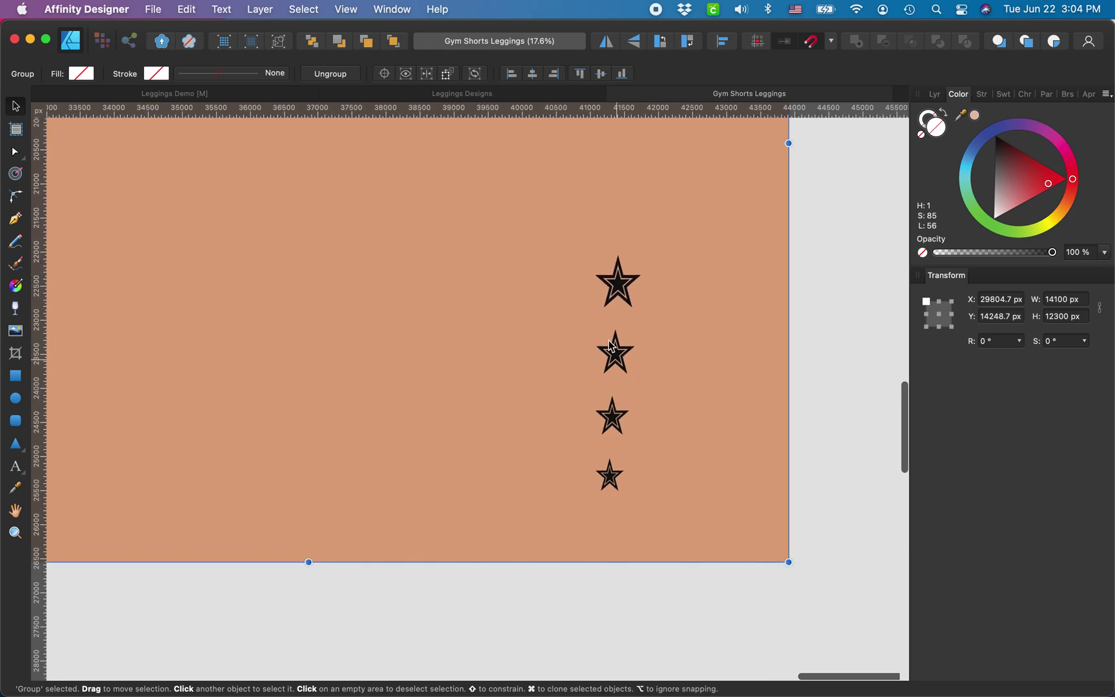
{"action": "scroll", "coordinate": [608, 331], "scroll_direction": "down", "scroll_amount": 1}
{"action": "scroll", "coordinate": [608, 332], "scroll_direction": "right", "scroll_amount": 1}
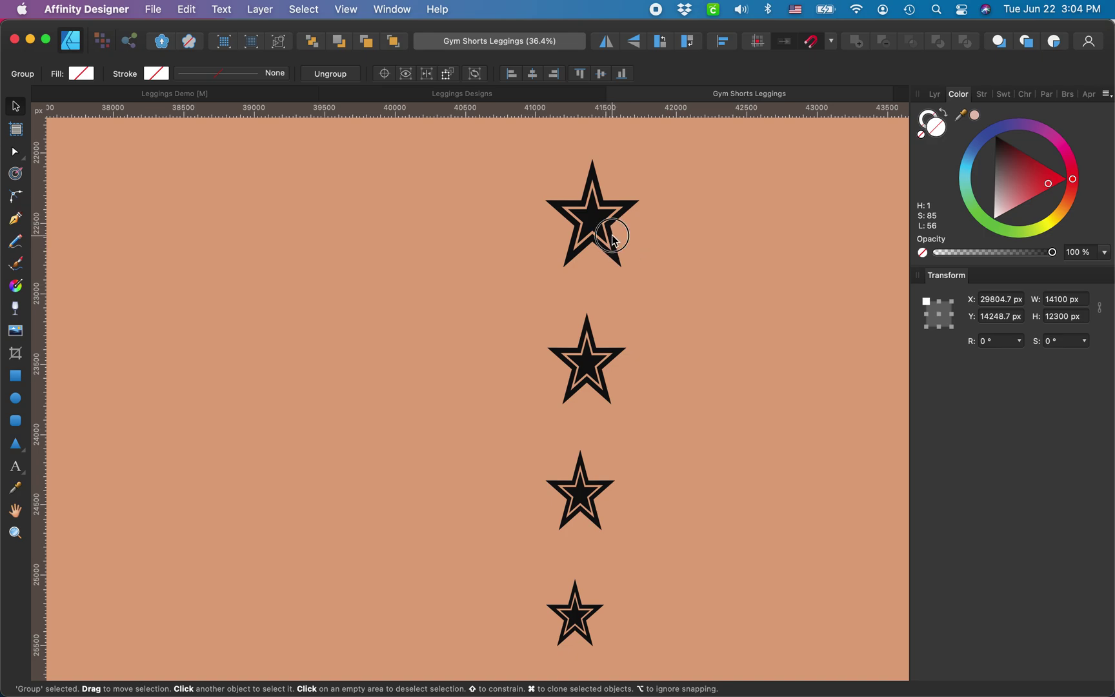
{"action": "scroll", "coordinate": [612, 236], "scroll_direction": "up", "scroll_amount": 3}
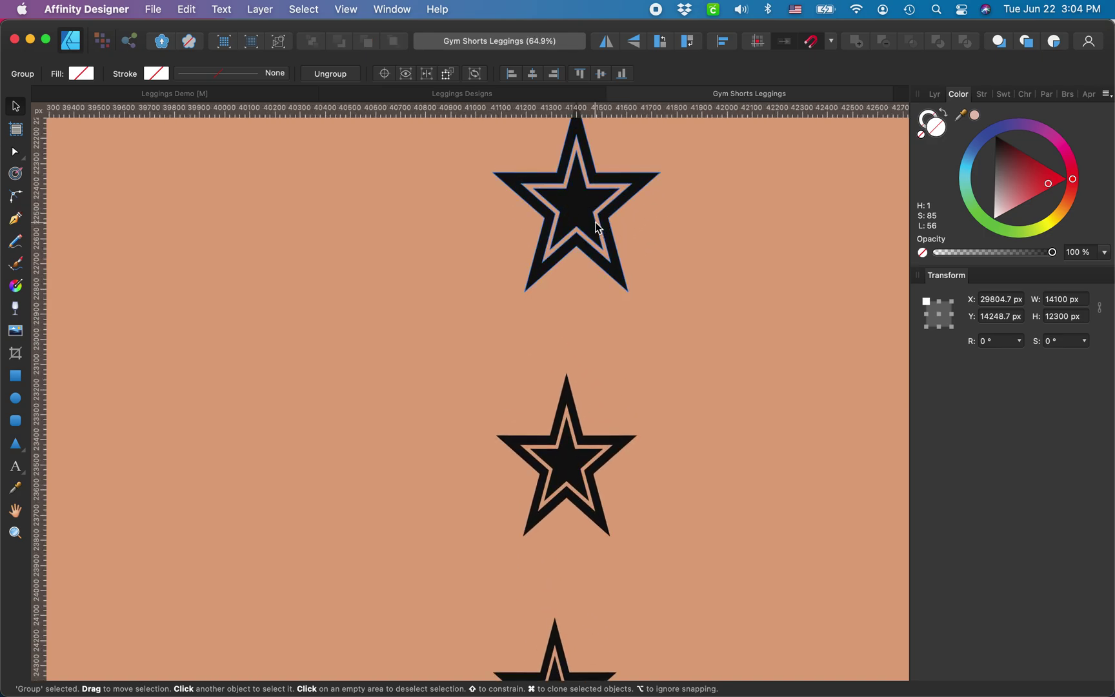
{"action": "double_click", "coordinate": [598, 220]}
{"action": "scroll", "coordinate": [597, 219], "scroll_direction": "up", "scroll_amount": 2}
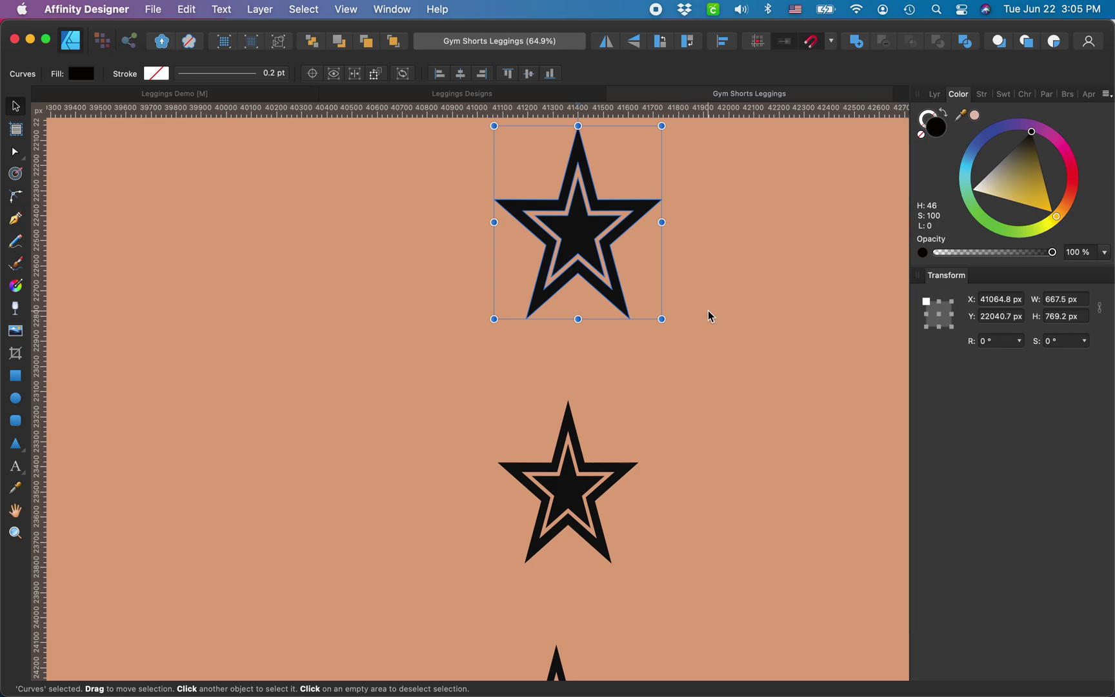
{"action": "scroll", "coordinate": [561, 433], "scroll_direction": "down", "scroll_amount": 3}
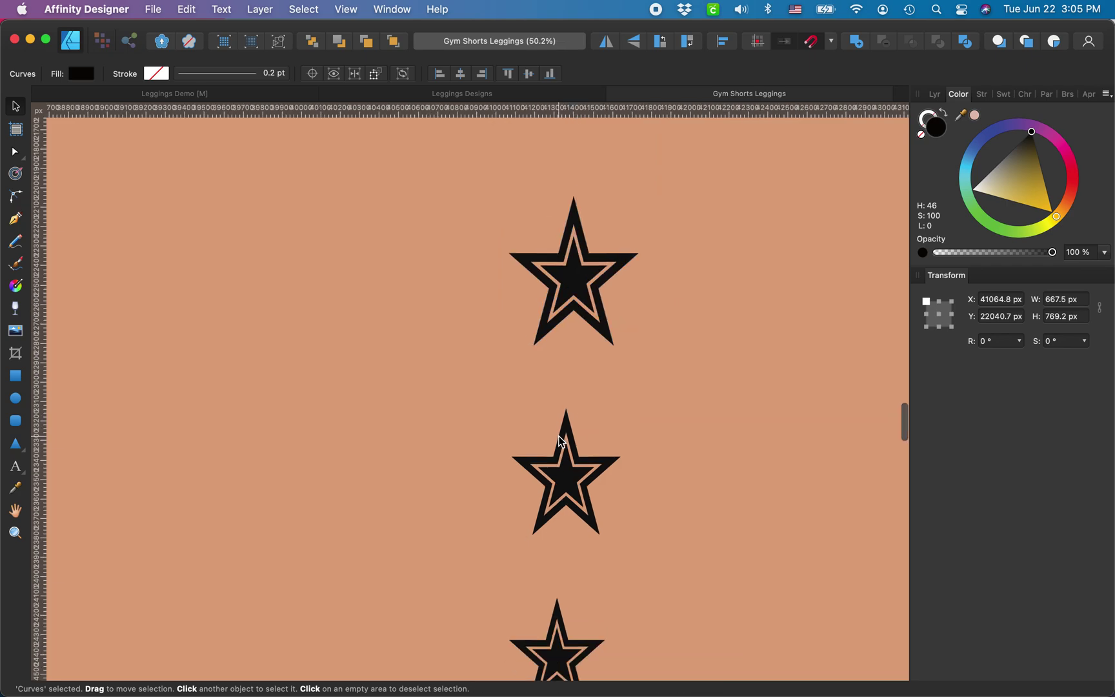
{"action": "scroll", "coordinate": [561, 441], "scroll_direction": "down", "scroll_amount": 2}
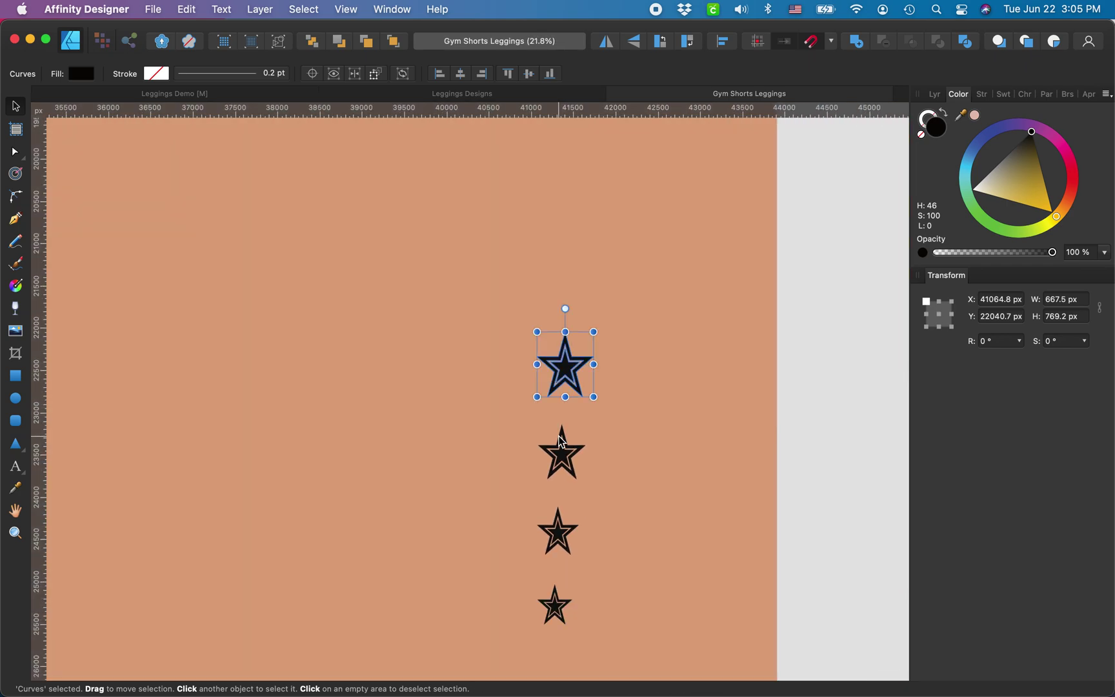
{"action": "scroll", "coordinate": [559, 439], "scroll_direction": "down", "scroll_amount": 4}
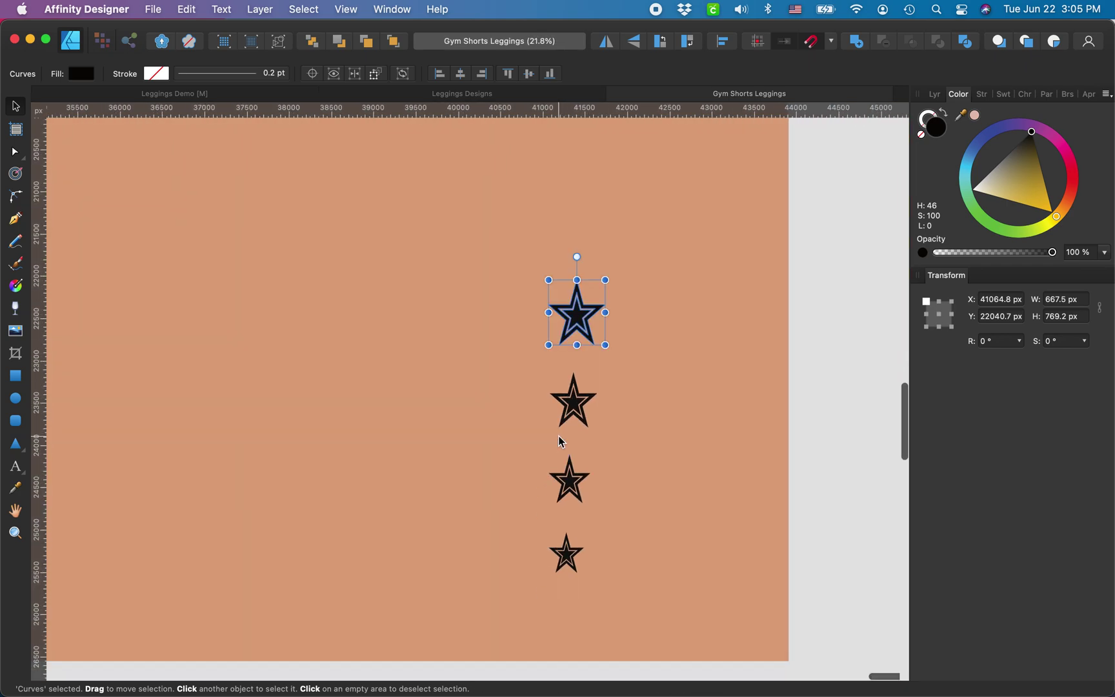
{"action": "scroll", "coordinate": [559, 435], "scroll_direction": "up", "scroll_amount": 5}
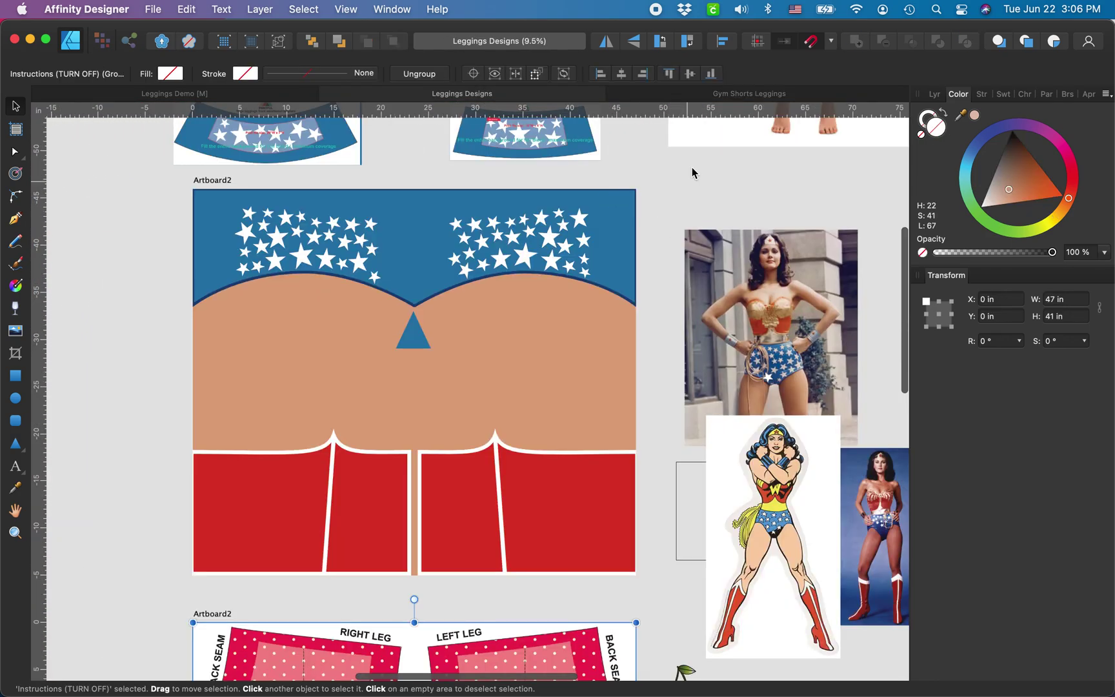
Return to the Gym Shorts Leggings document, examine the orange shorts design with its striped socks, and clear the selection
{"action": "left_click", "coordinate": [718, 92]}
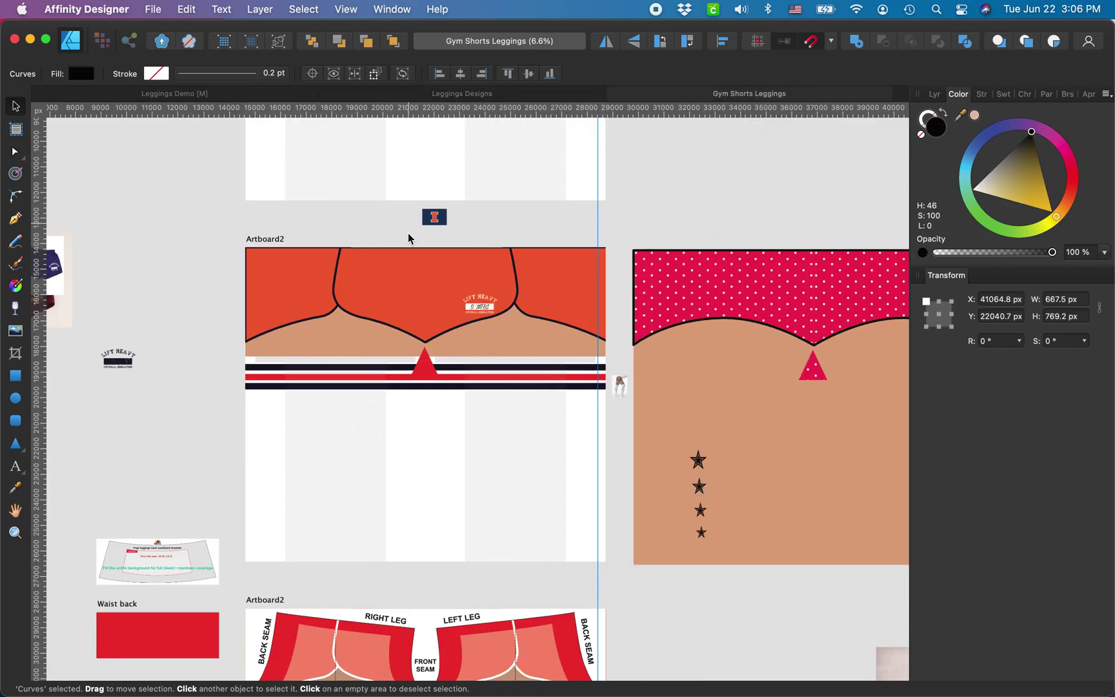
{"action": "scroll", "coordinate": [419, 277], "scroll_direction": "down", "scroll_amount": 2}
{"action": "scroll", "coordinate": [420, 300], "scroll_direction": "down", "scroll_amount": 5}
{"action": "scroll", "coordinate": [420, 300], "scroll_direction": "down", "scroll_amount": 2}
{"action": "scroll", "coordinate": [420, 301], "scroll_direction": "up", "scroll_amount": 3}
{"action": "scroll", "coordinate": [420, 301], "scroll_direction": "up", "scroll_amount": 5}
{"action": "scroll", "coordinate": [421, 302], "scroll_direction": "up", "scroll_amount": 3}
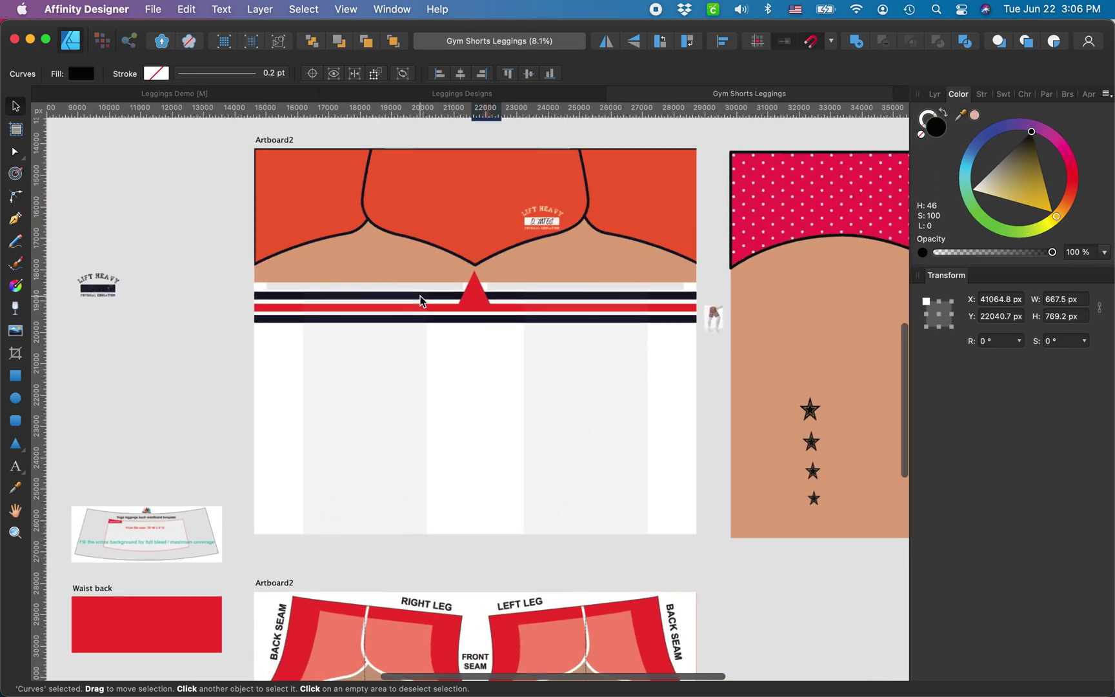
{"action": "scroll", "coordinate": [420, 316], "scroll_direction": "up", "scroll_amount": 1}
{"action": "left_click", "coordinate": [184, 273]}
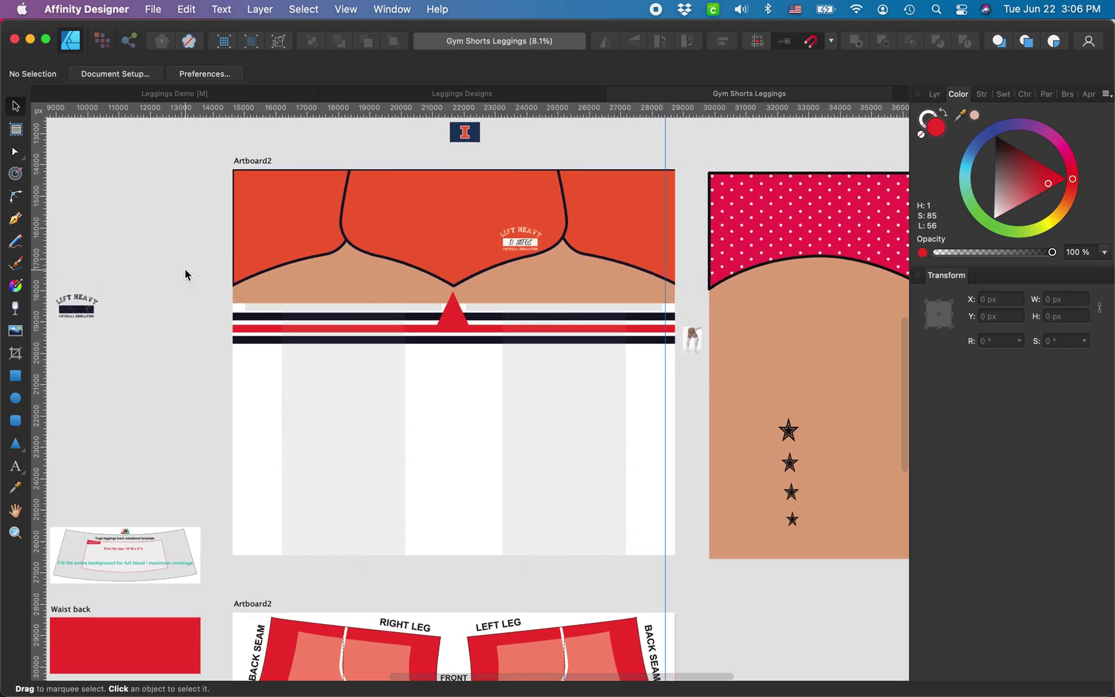
Switch back to the Leggings Demo document and bring its Legs artboard into view
{"action": "left_click", "coordinate": [189, 94]}
{"action": "scroll", "coordinate": [353, 264], "scroll_direction": "up", "scroll_amount": 1}
{"action": "scroll", "coordinate": [353, 263], "scroll_direction": "left", "scroll_amount": 1}
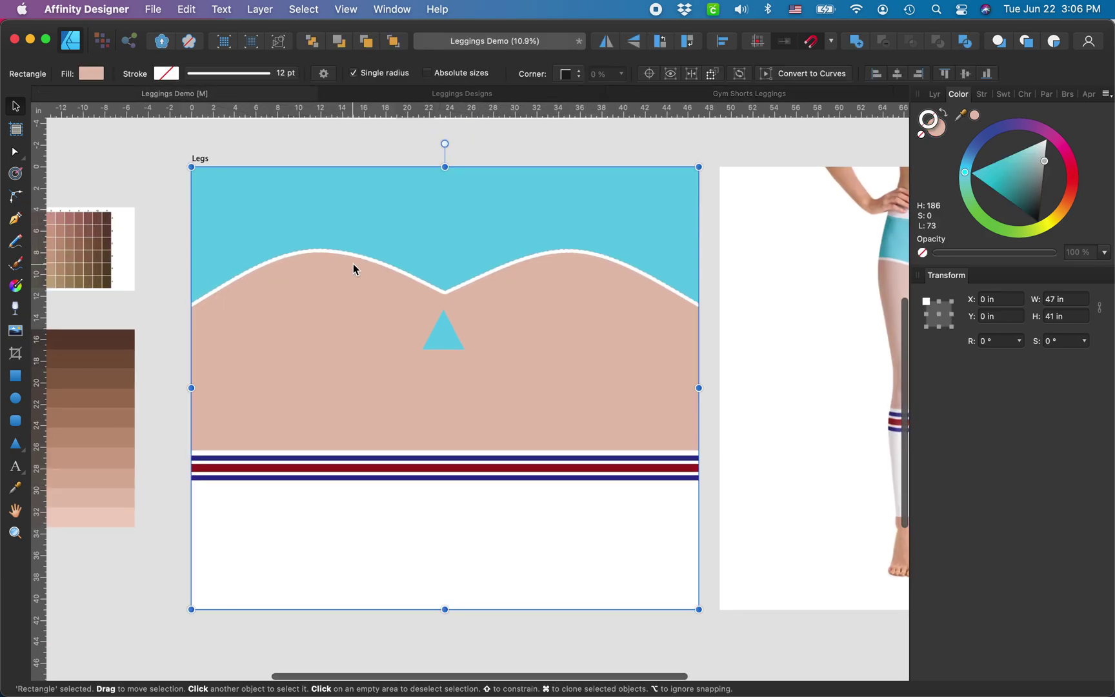